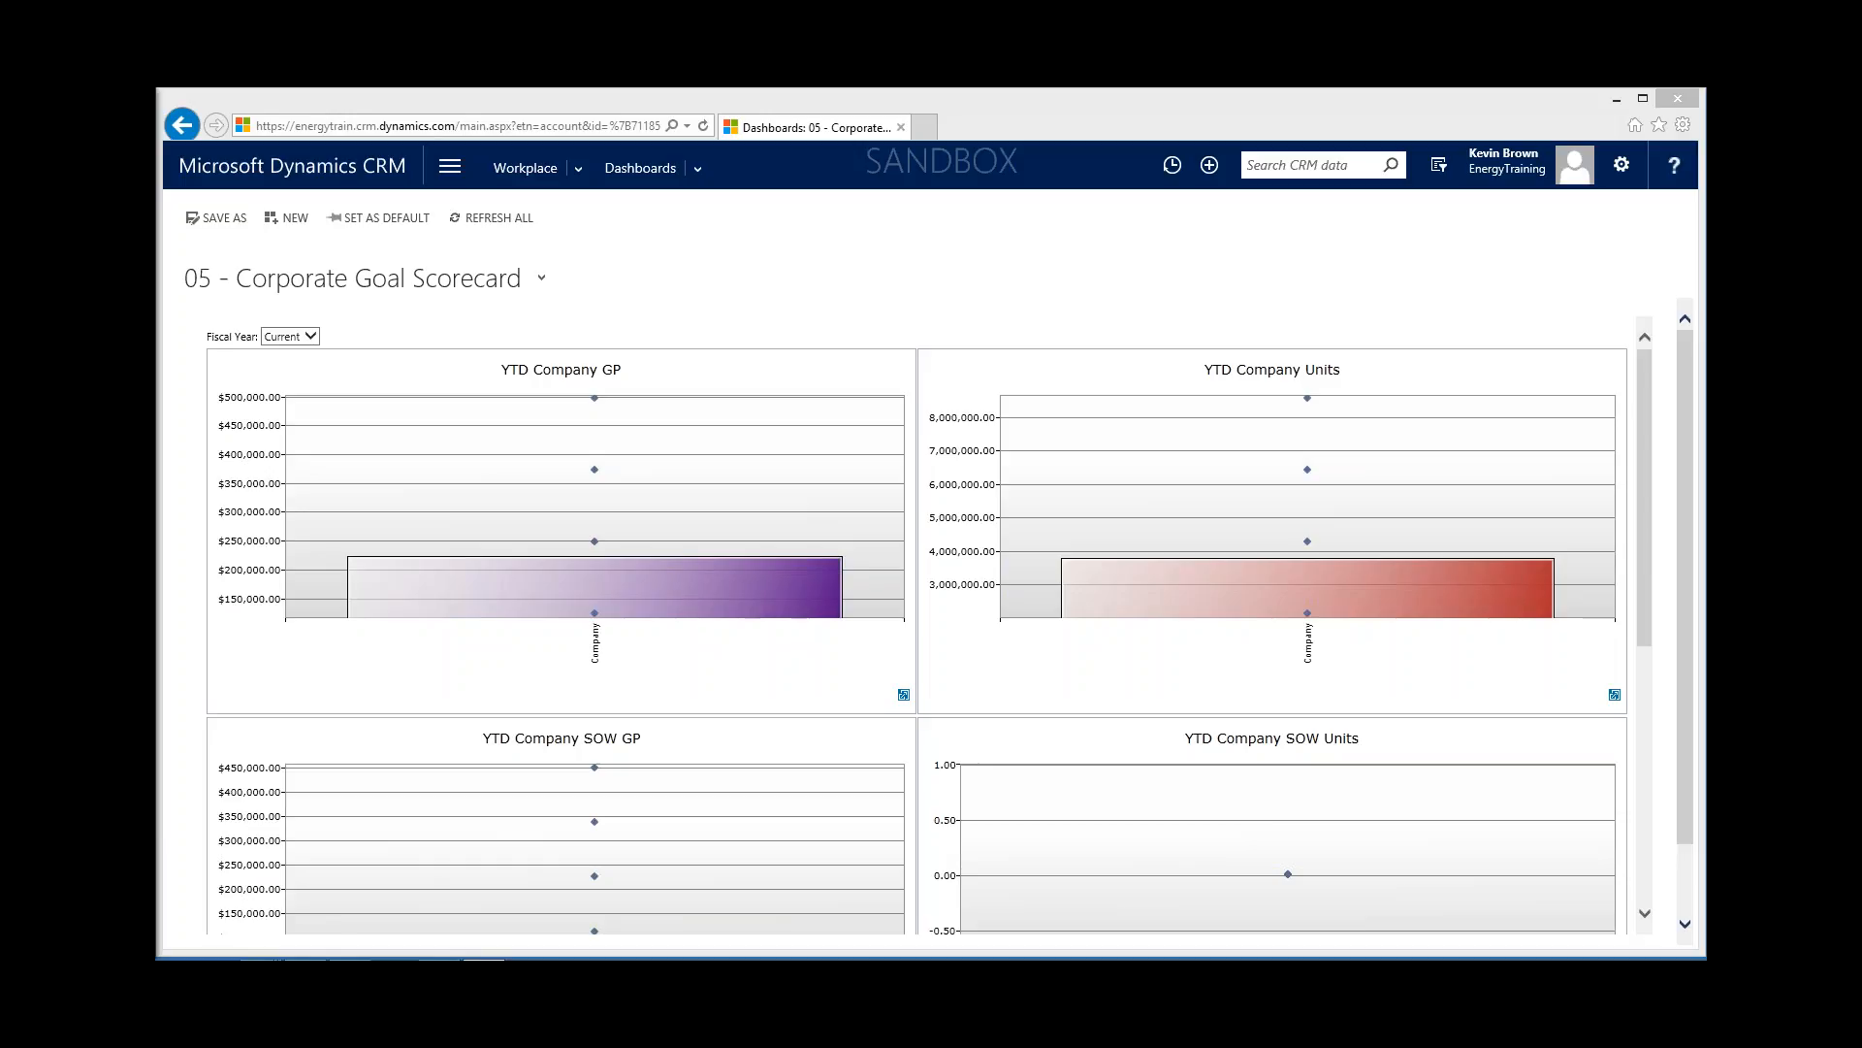
Step: Drill the YTD Company GP chart down through the Lubricants department and Heavy Duty segment to the sales rep level
{"action": "mouse_move", "coordinate": [596, 617]}
{"action": "left_click_drag", "start_coordinate": [1637, 554], "coordinate": [1643, 627]}
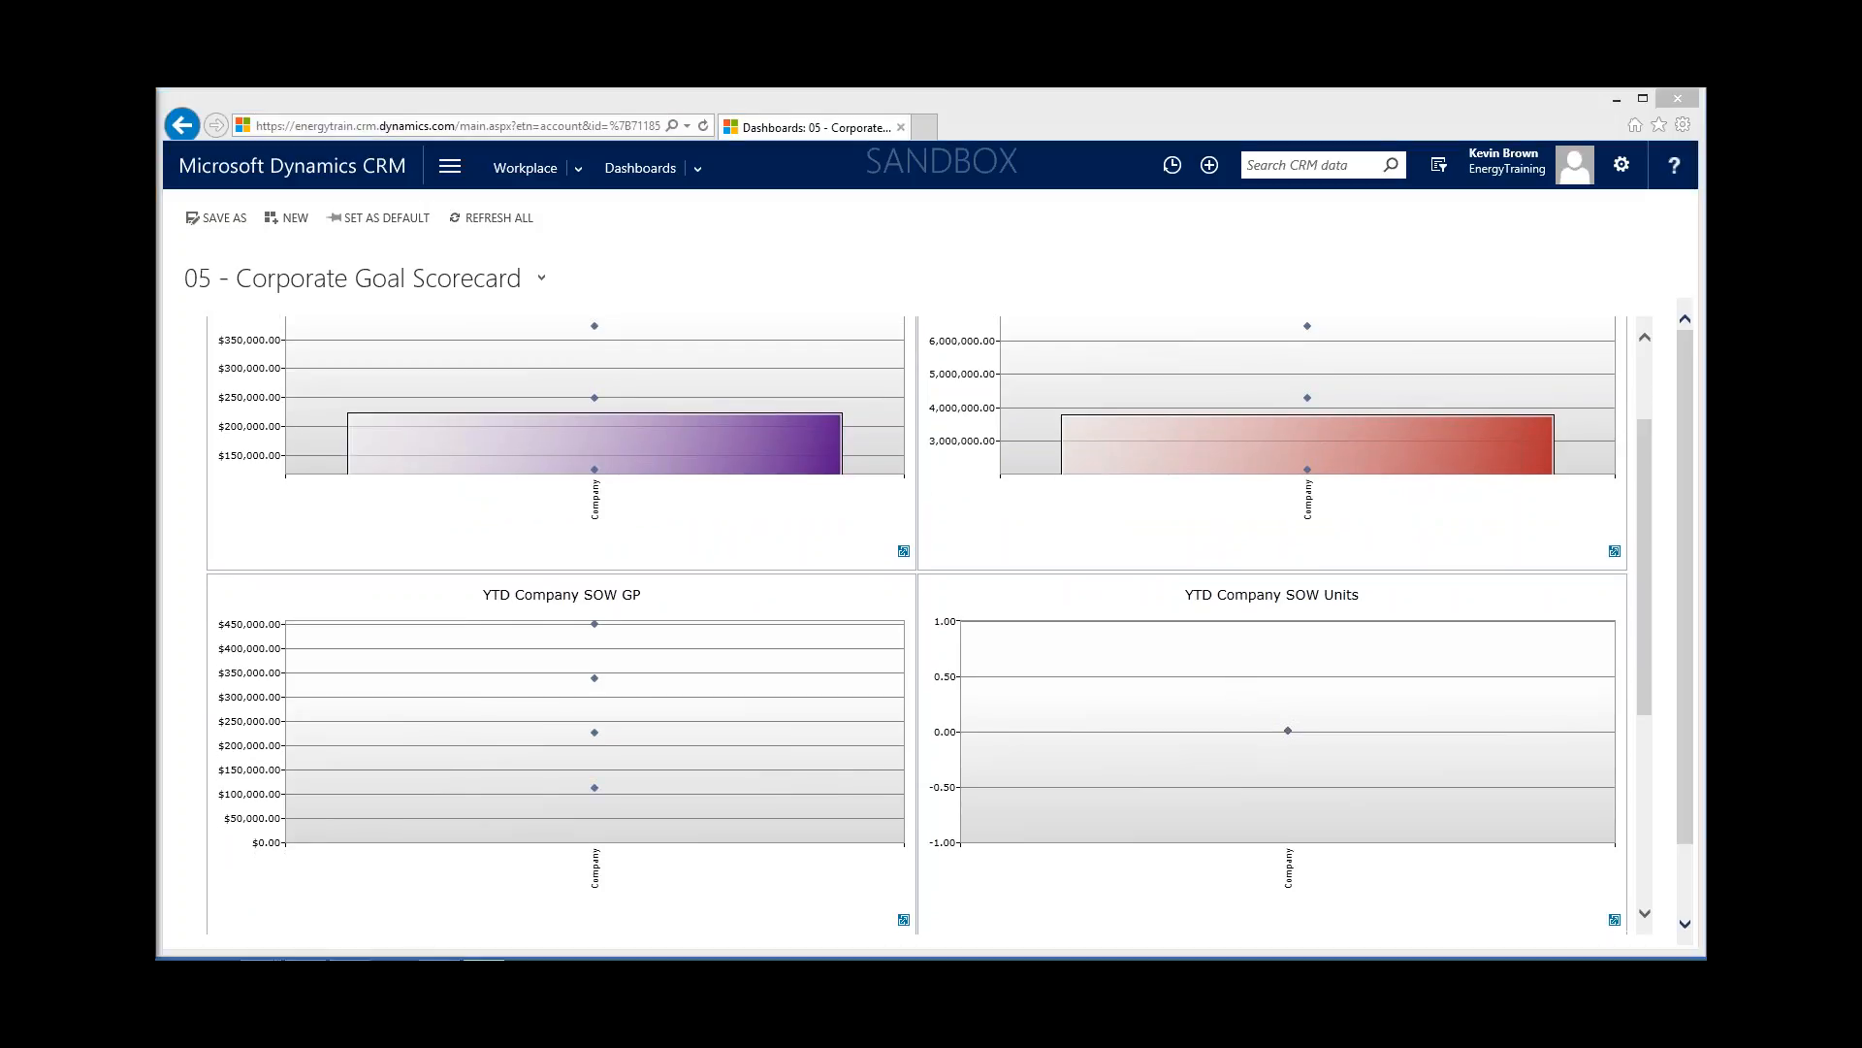
{"action": "left_click", "coordinate": [1640, 605]}
{"action": "left_click_drag", "start_coordinate": [1645, 622], "coordinate": [1636, 487]}
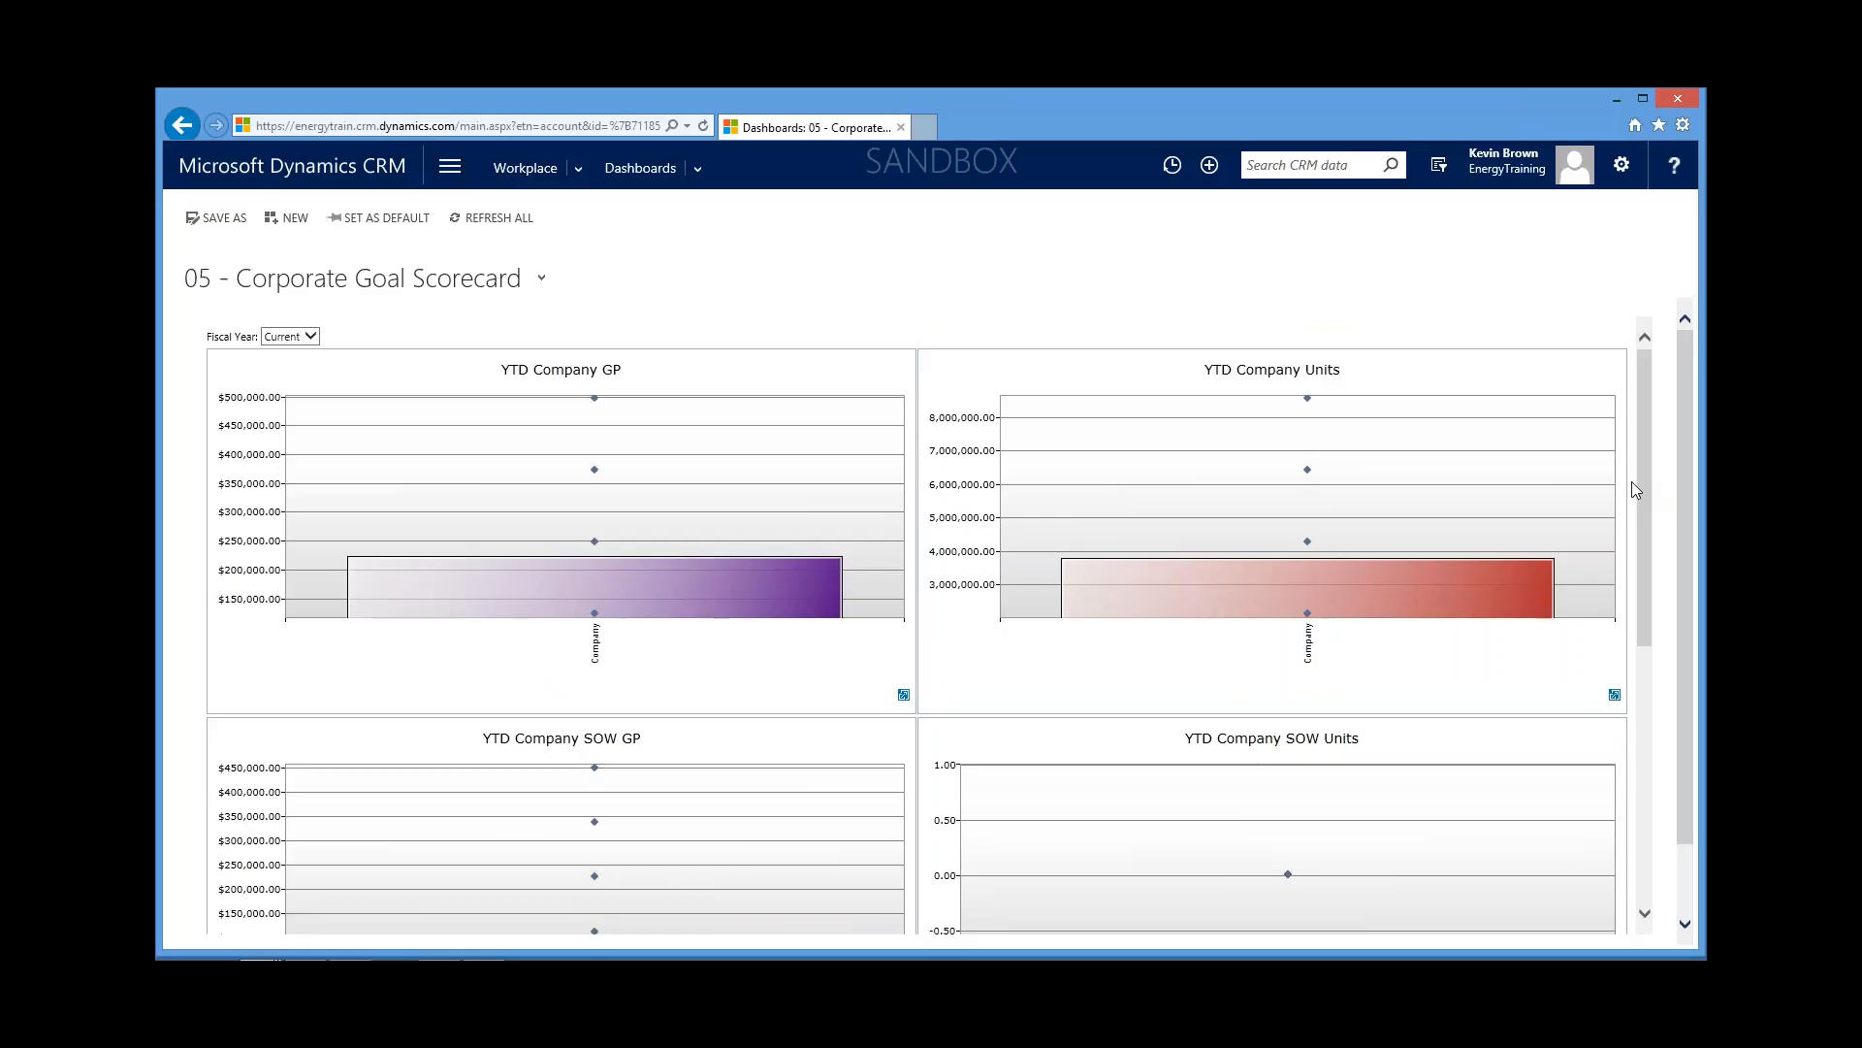
{"action": "left_click", "coordinate": [636, 592]}
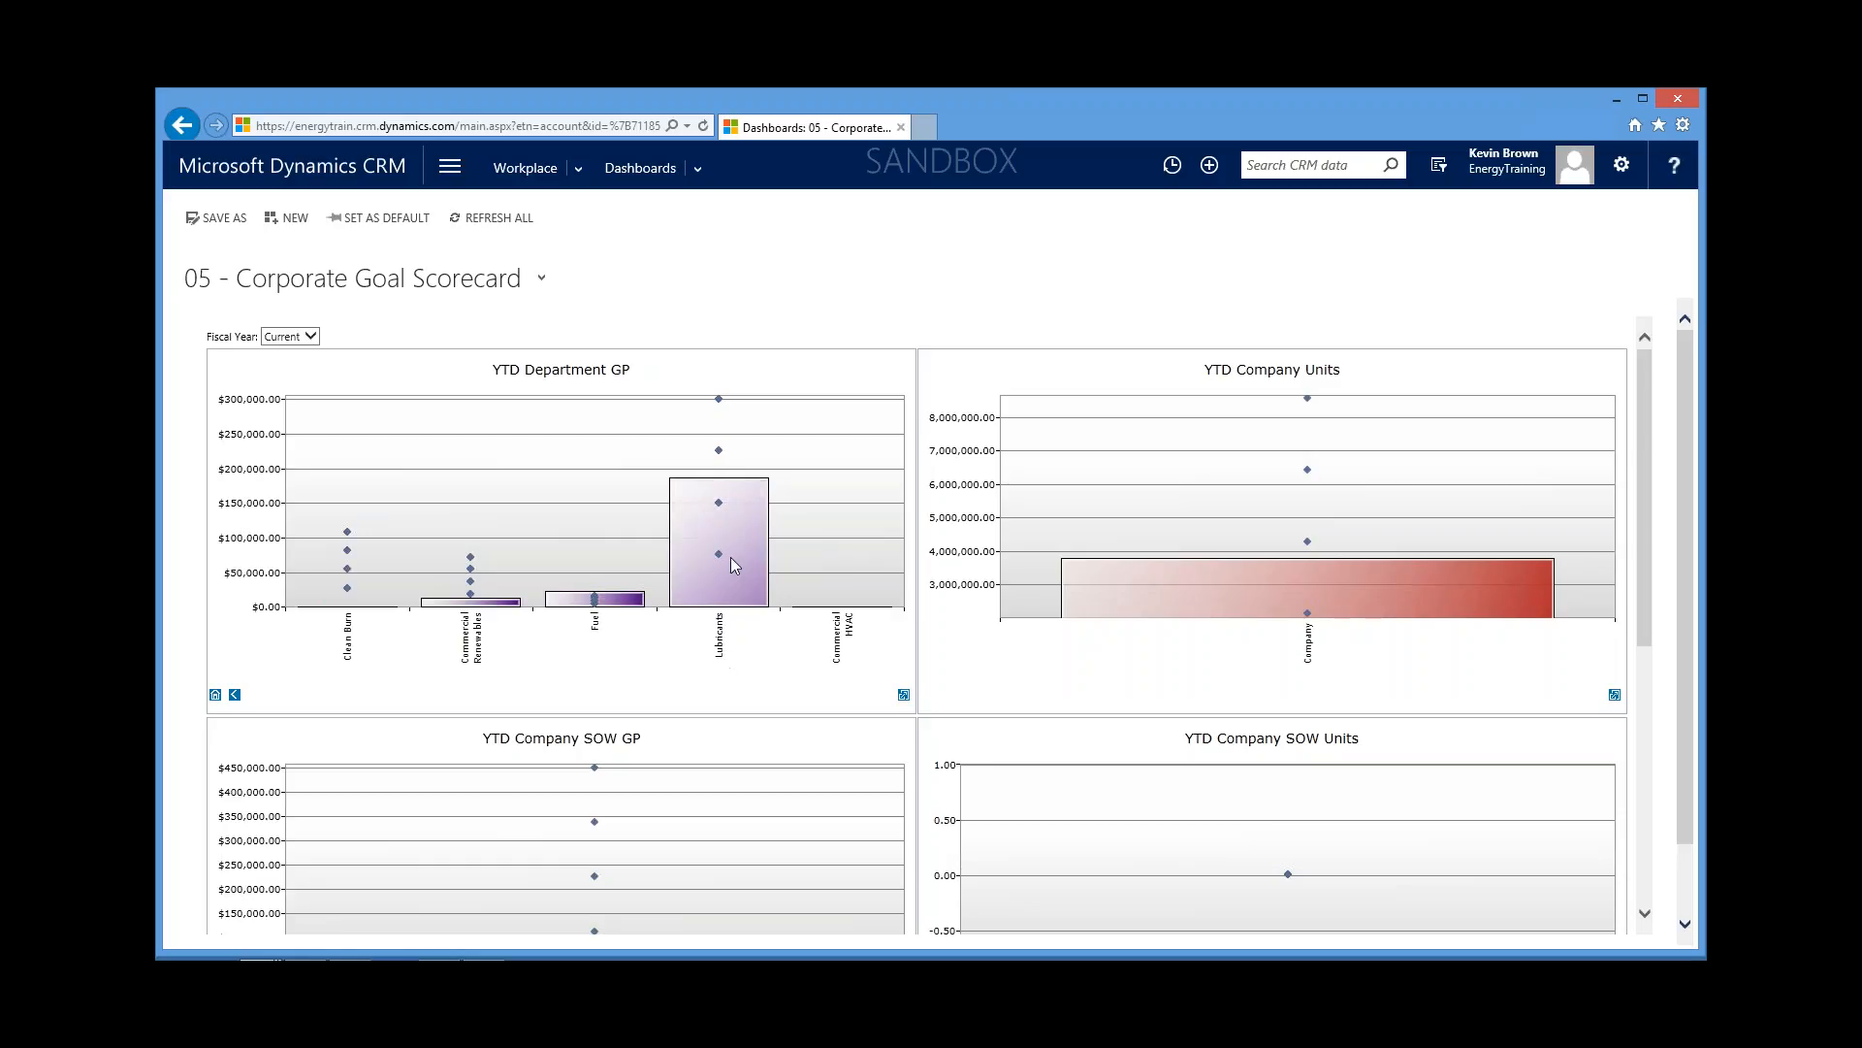
{"action": "mouse_move", "coordinate": [719, 554]}
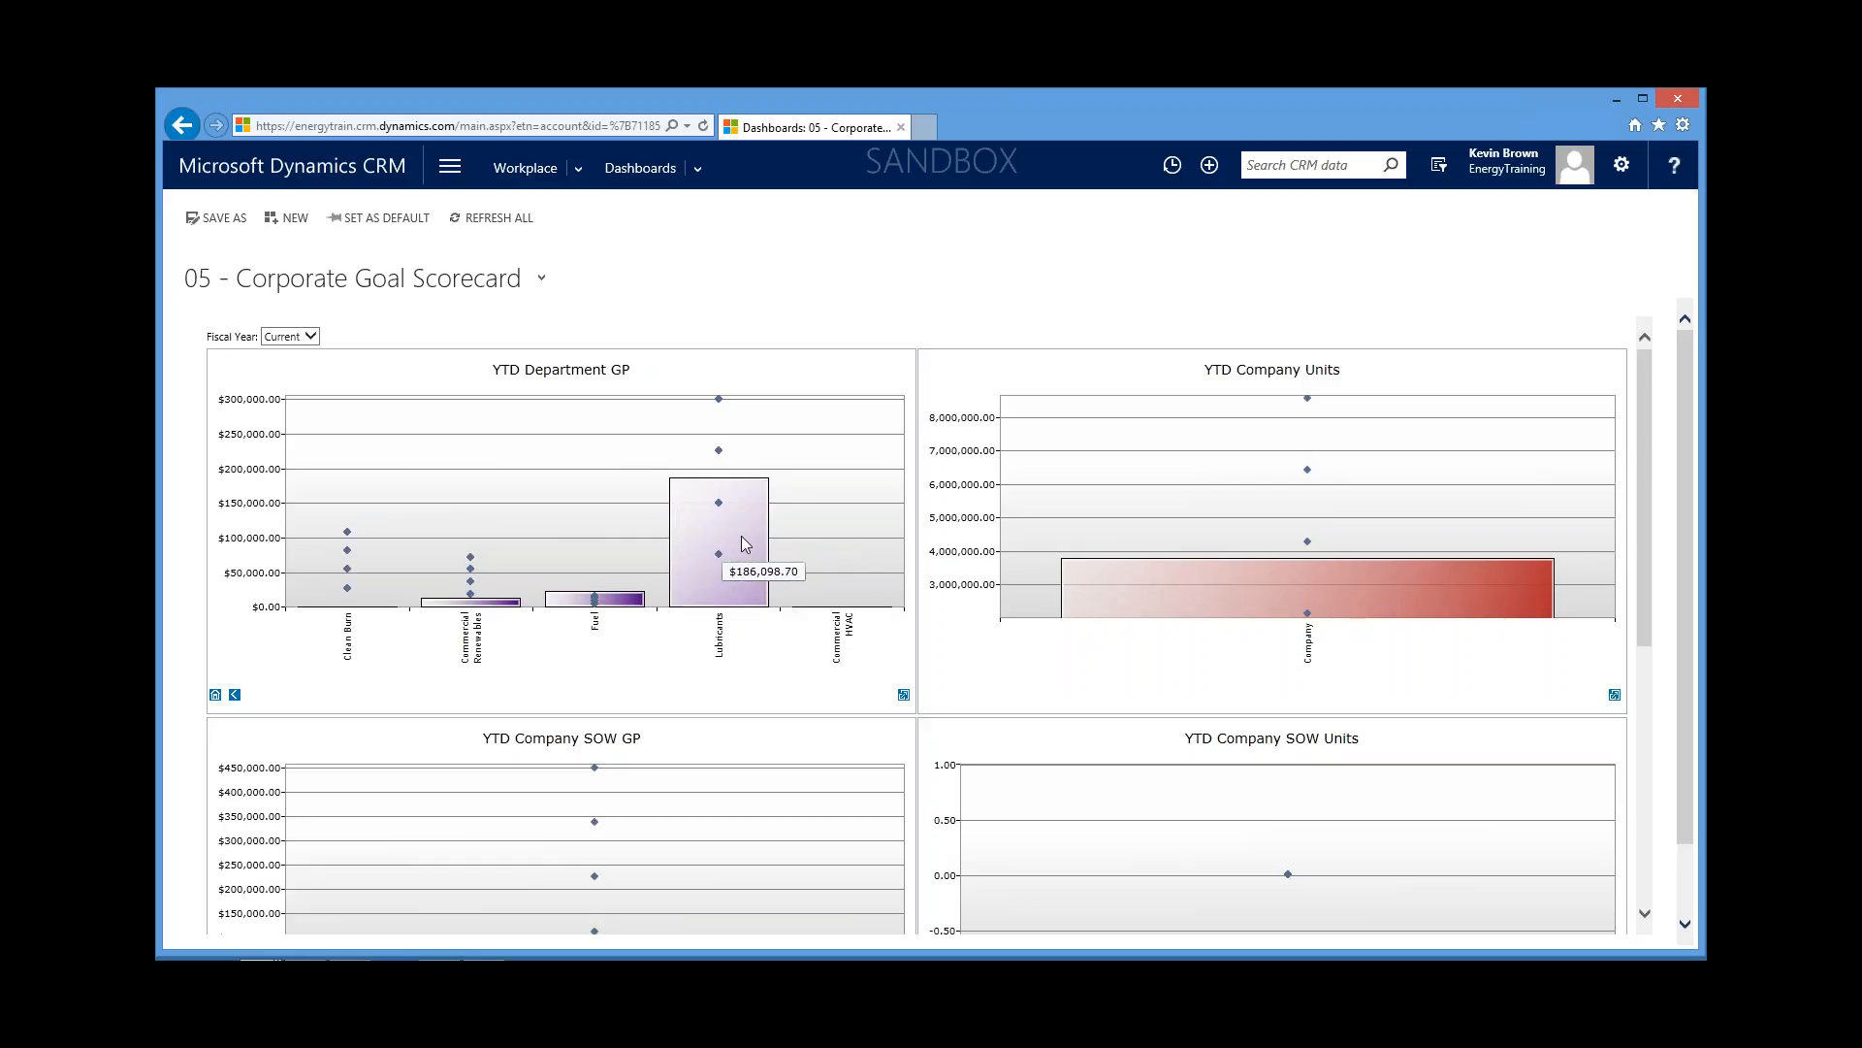
{"action": "left_click", "coordinate": [742, 536]}
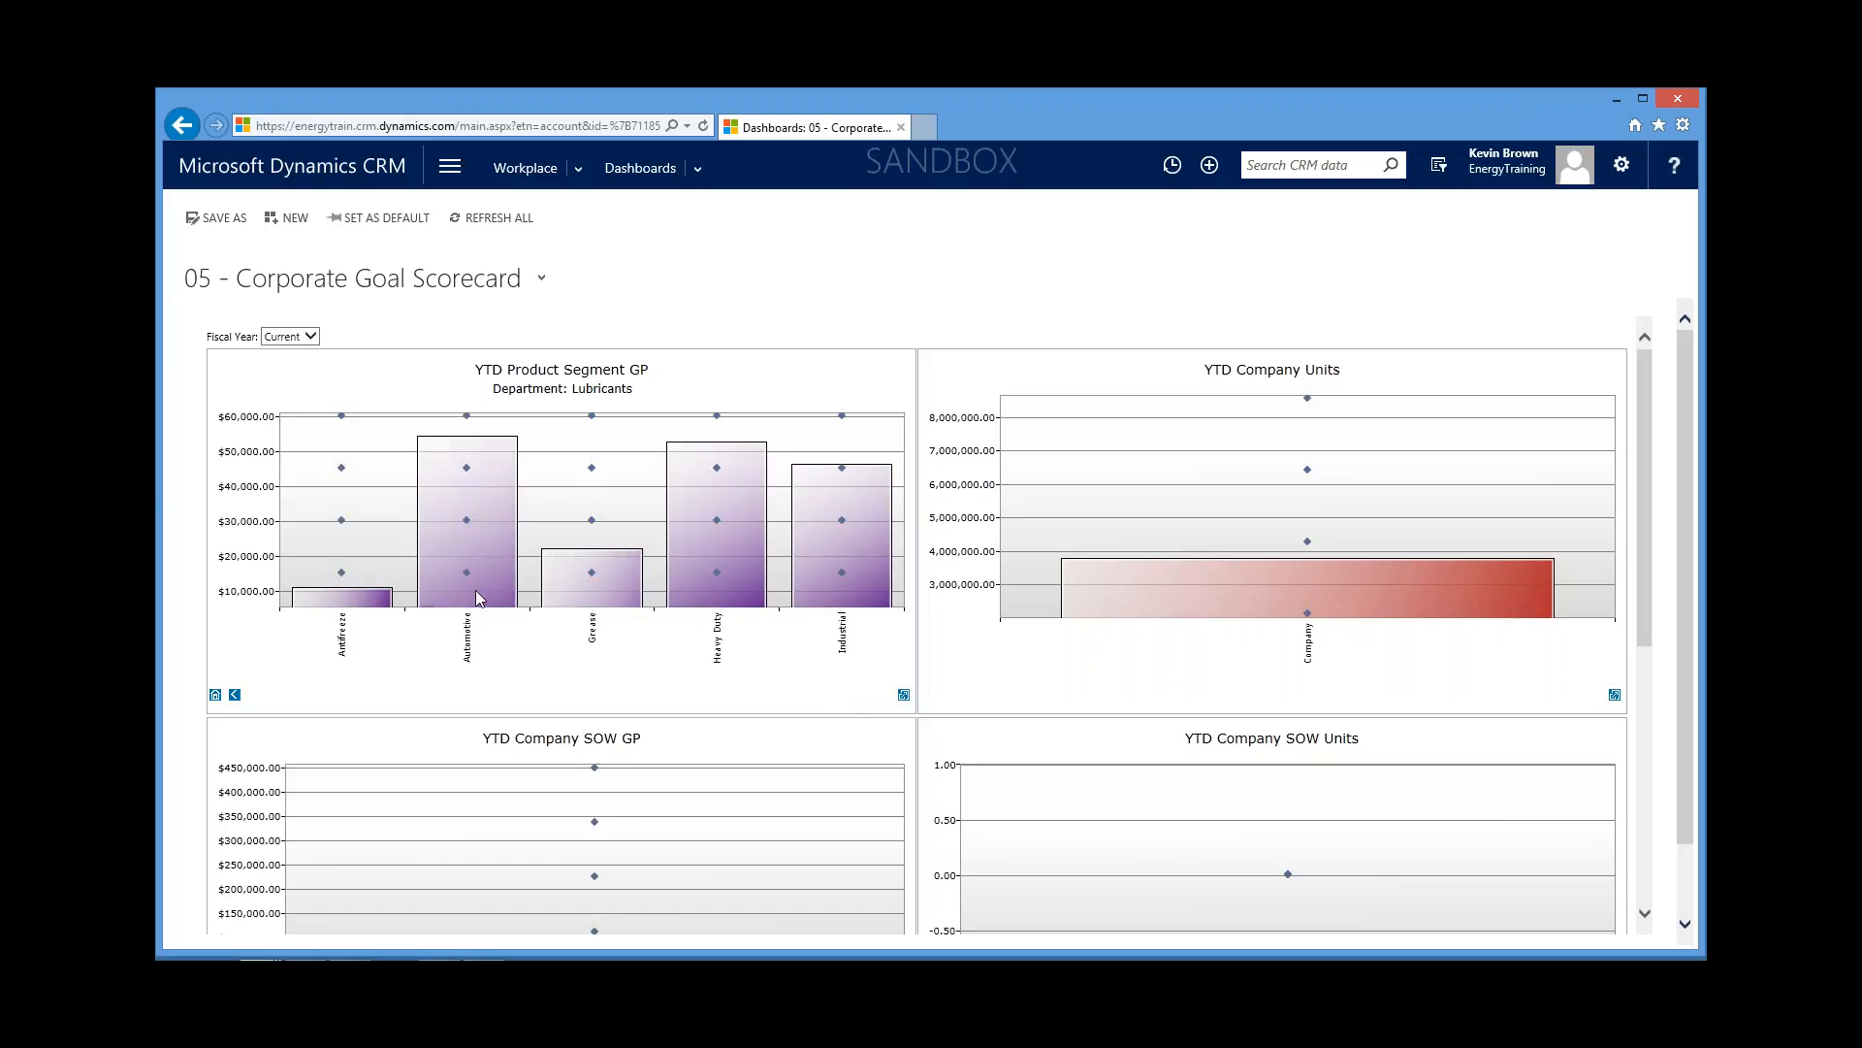
{"action": "mouse_move", "coordinate": [468, 472]}
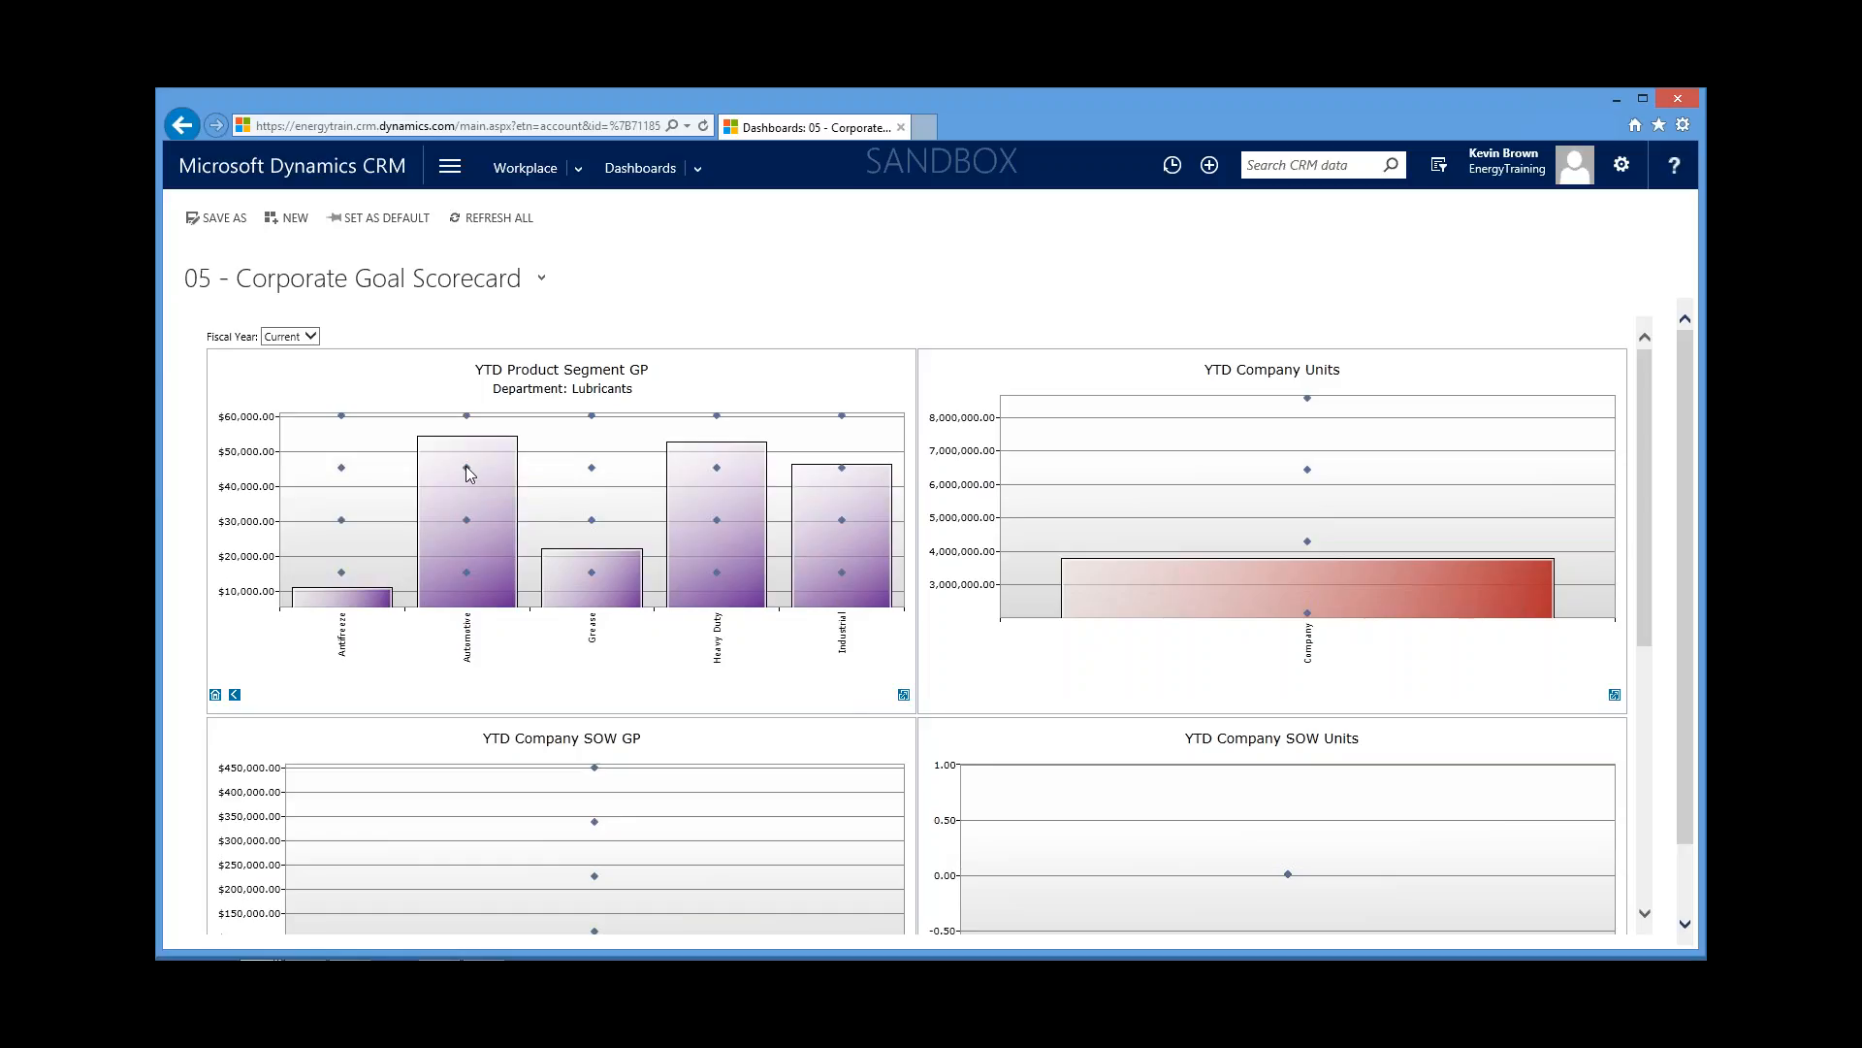
{"action": "left_click", "coordinate": [721, 547]}
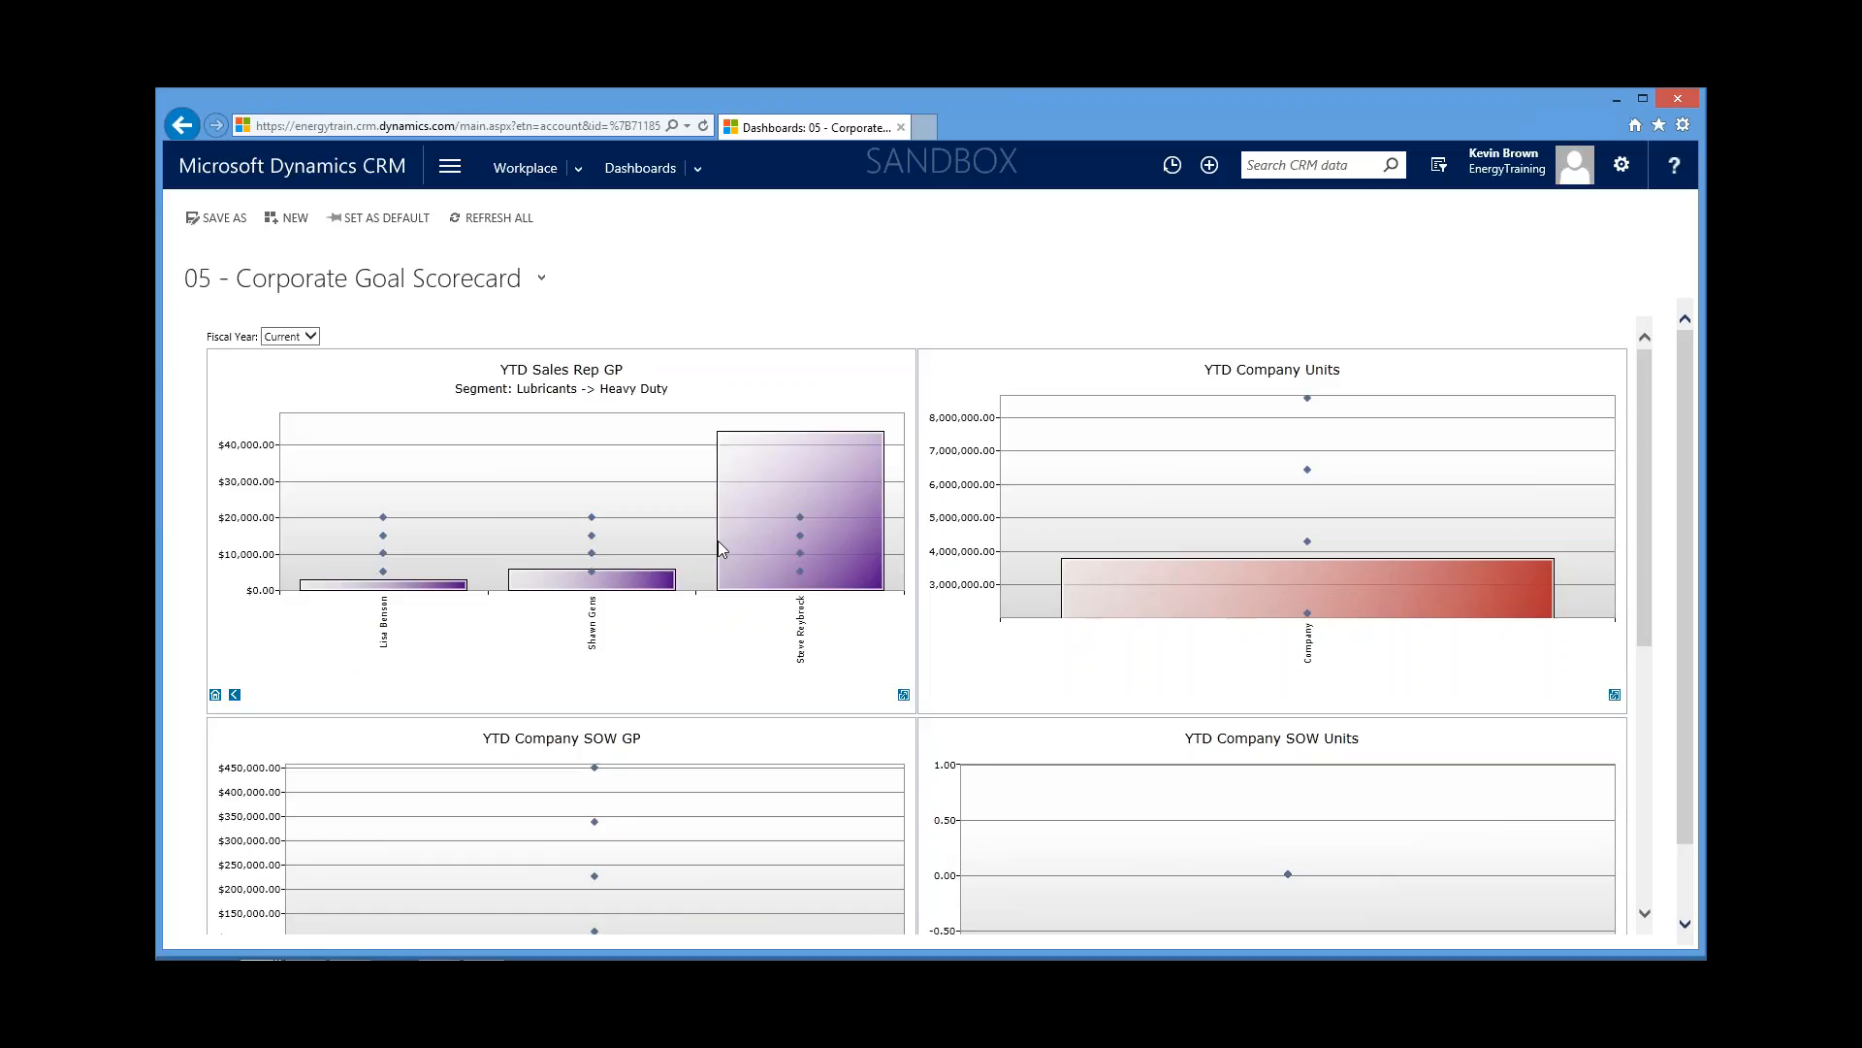
Step: Return the GP chart to the department level and drill into the Fuel department's product segments
{"action": "left_click", "coordinate": [233, 696]}
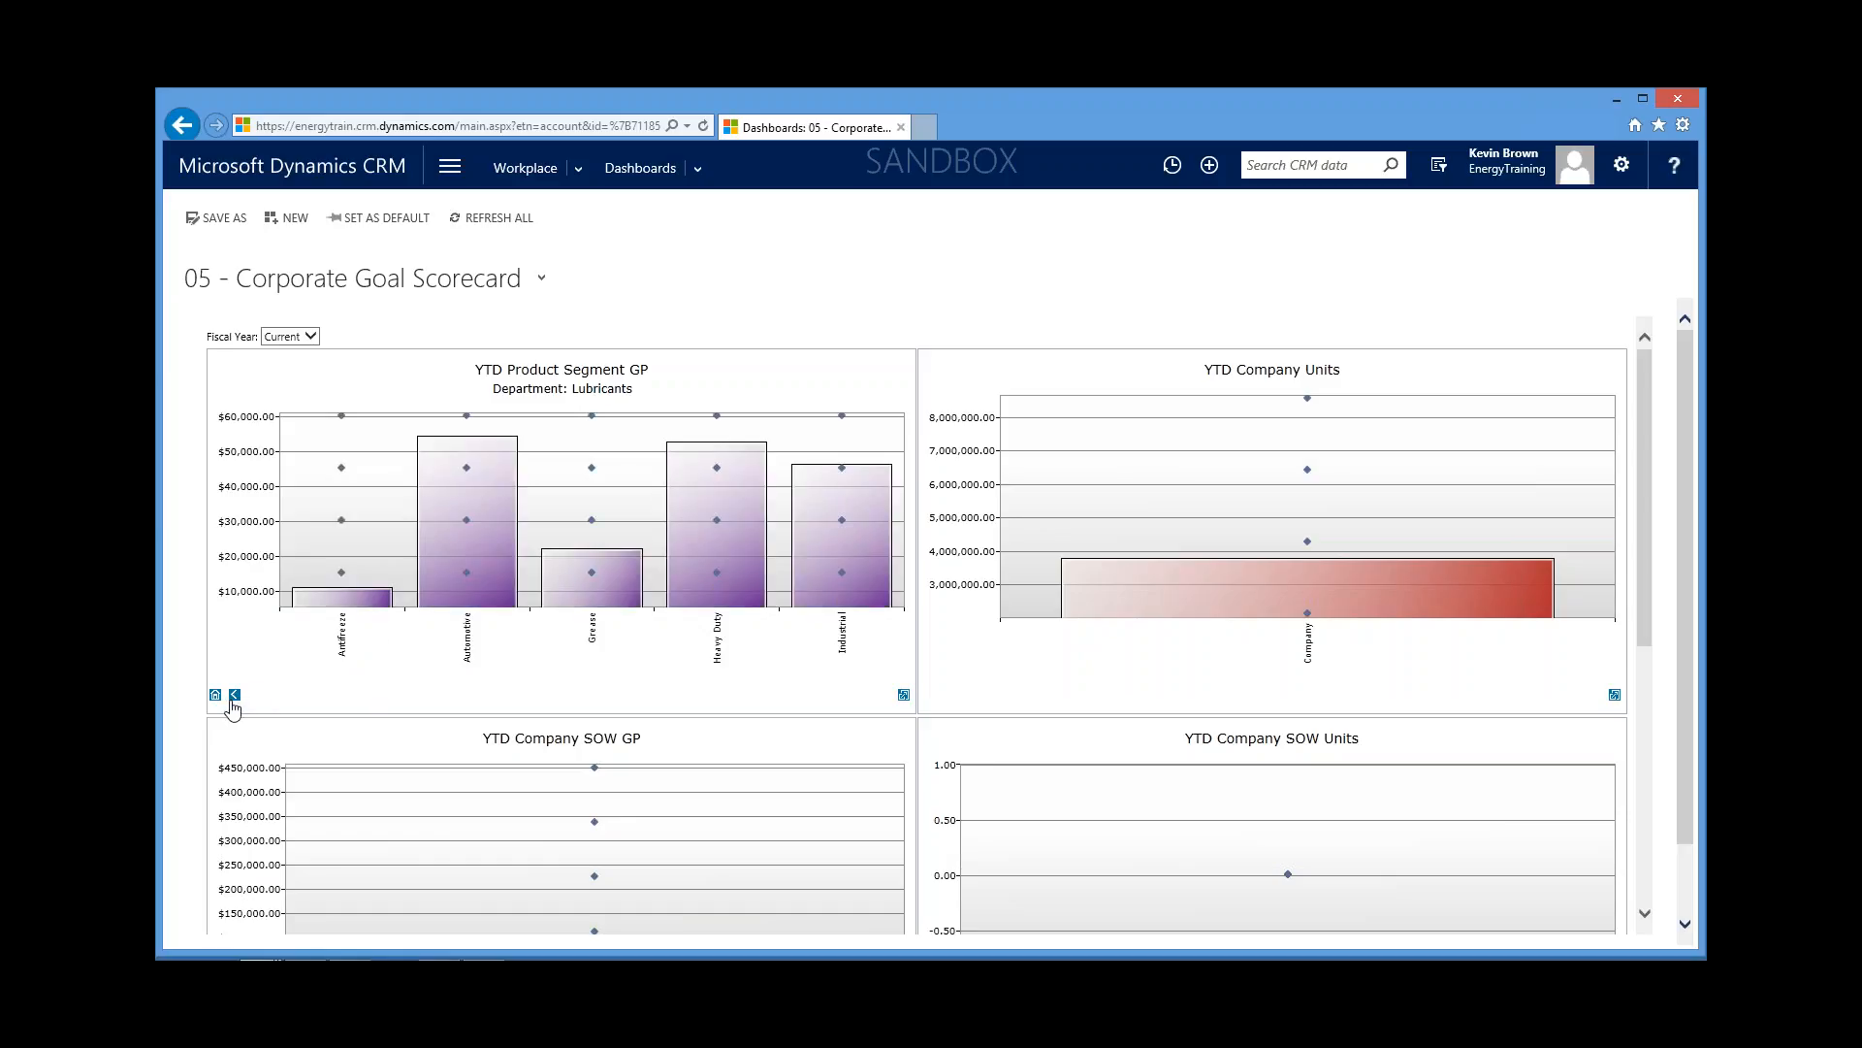
{"action": "left_click", "coordinate": [232, 698]}
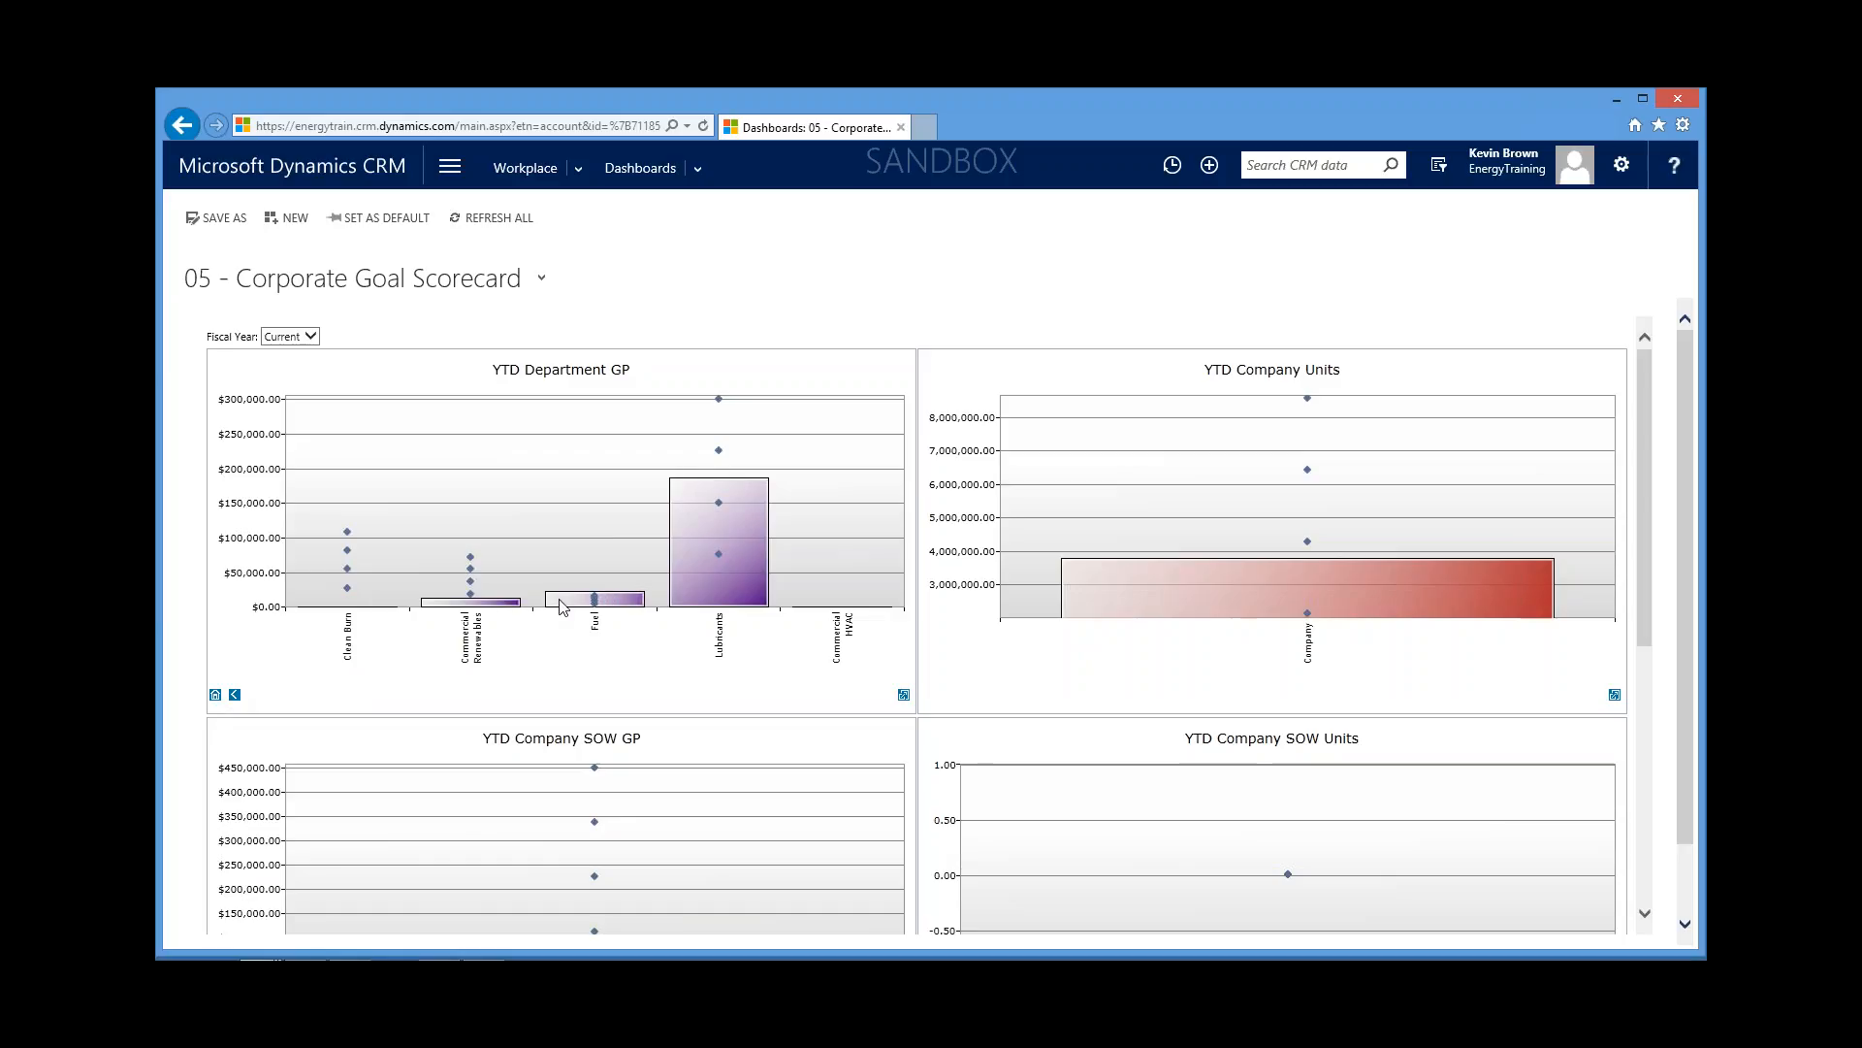
{"action": "left_click", "coordinate": [562, 603]}
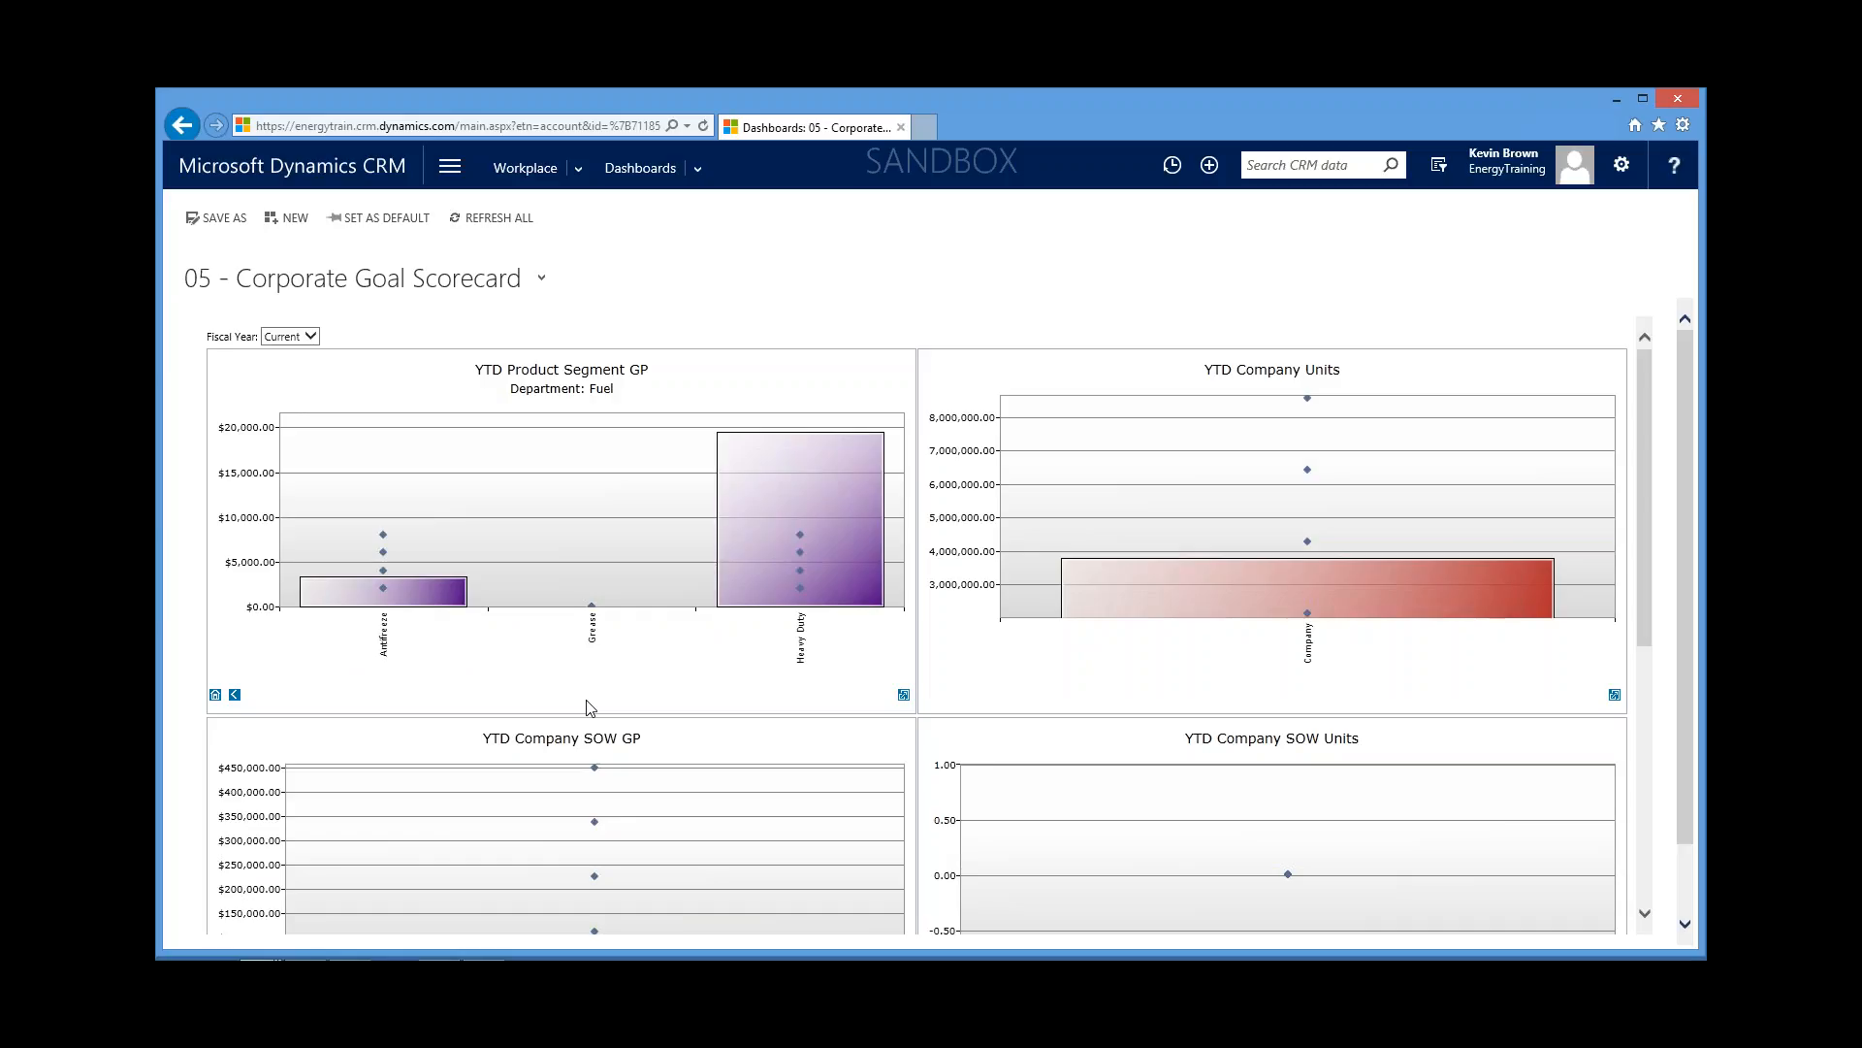
Step: Open the 06 - Sales Manager Goal Scorecard and drill its YTD Department GP chart through Lubricants and Heavy Duty to sales reps
{"action": "left_click", "coordinate": [541, 279]}
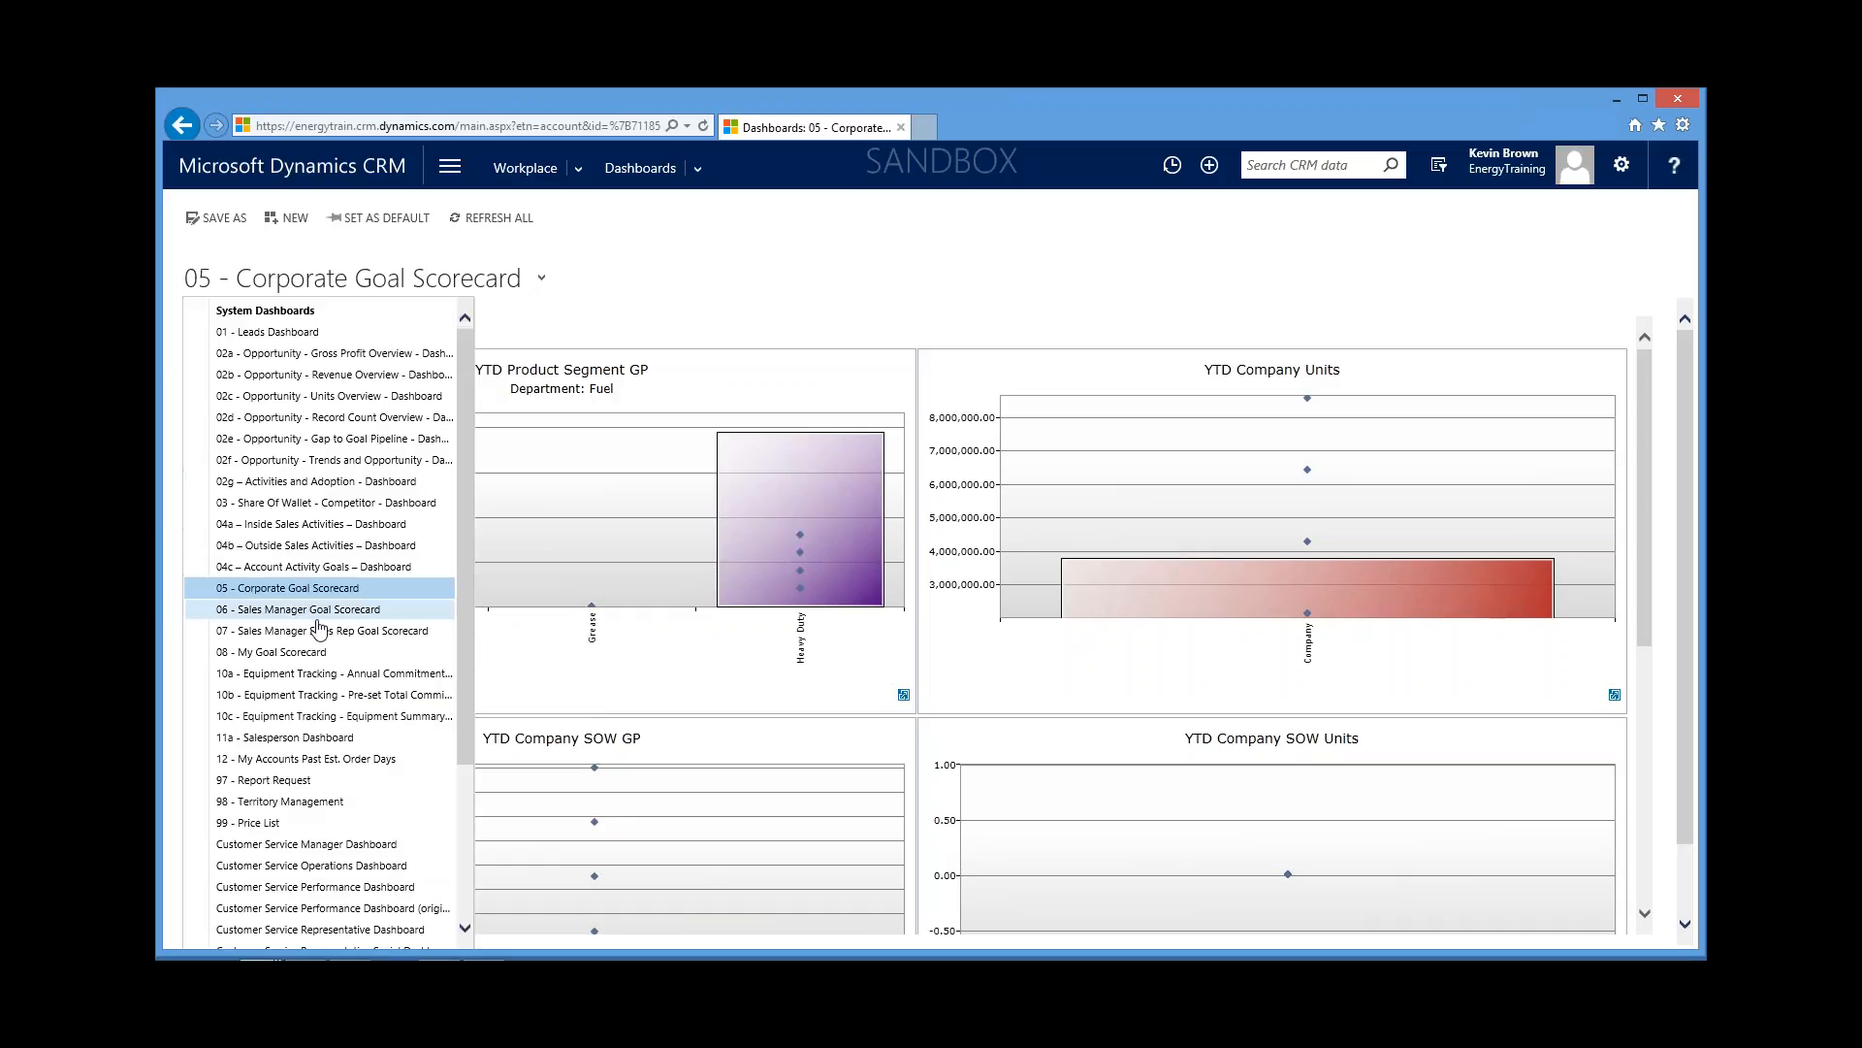
{"action": "left_click", "coordinate": [243, 611]}
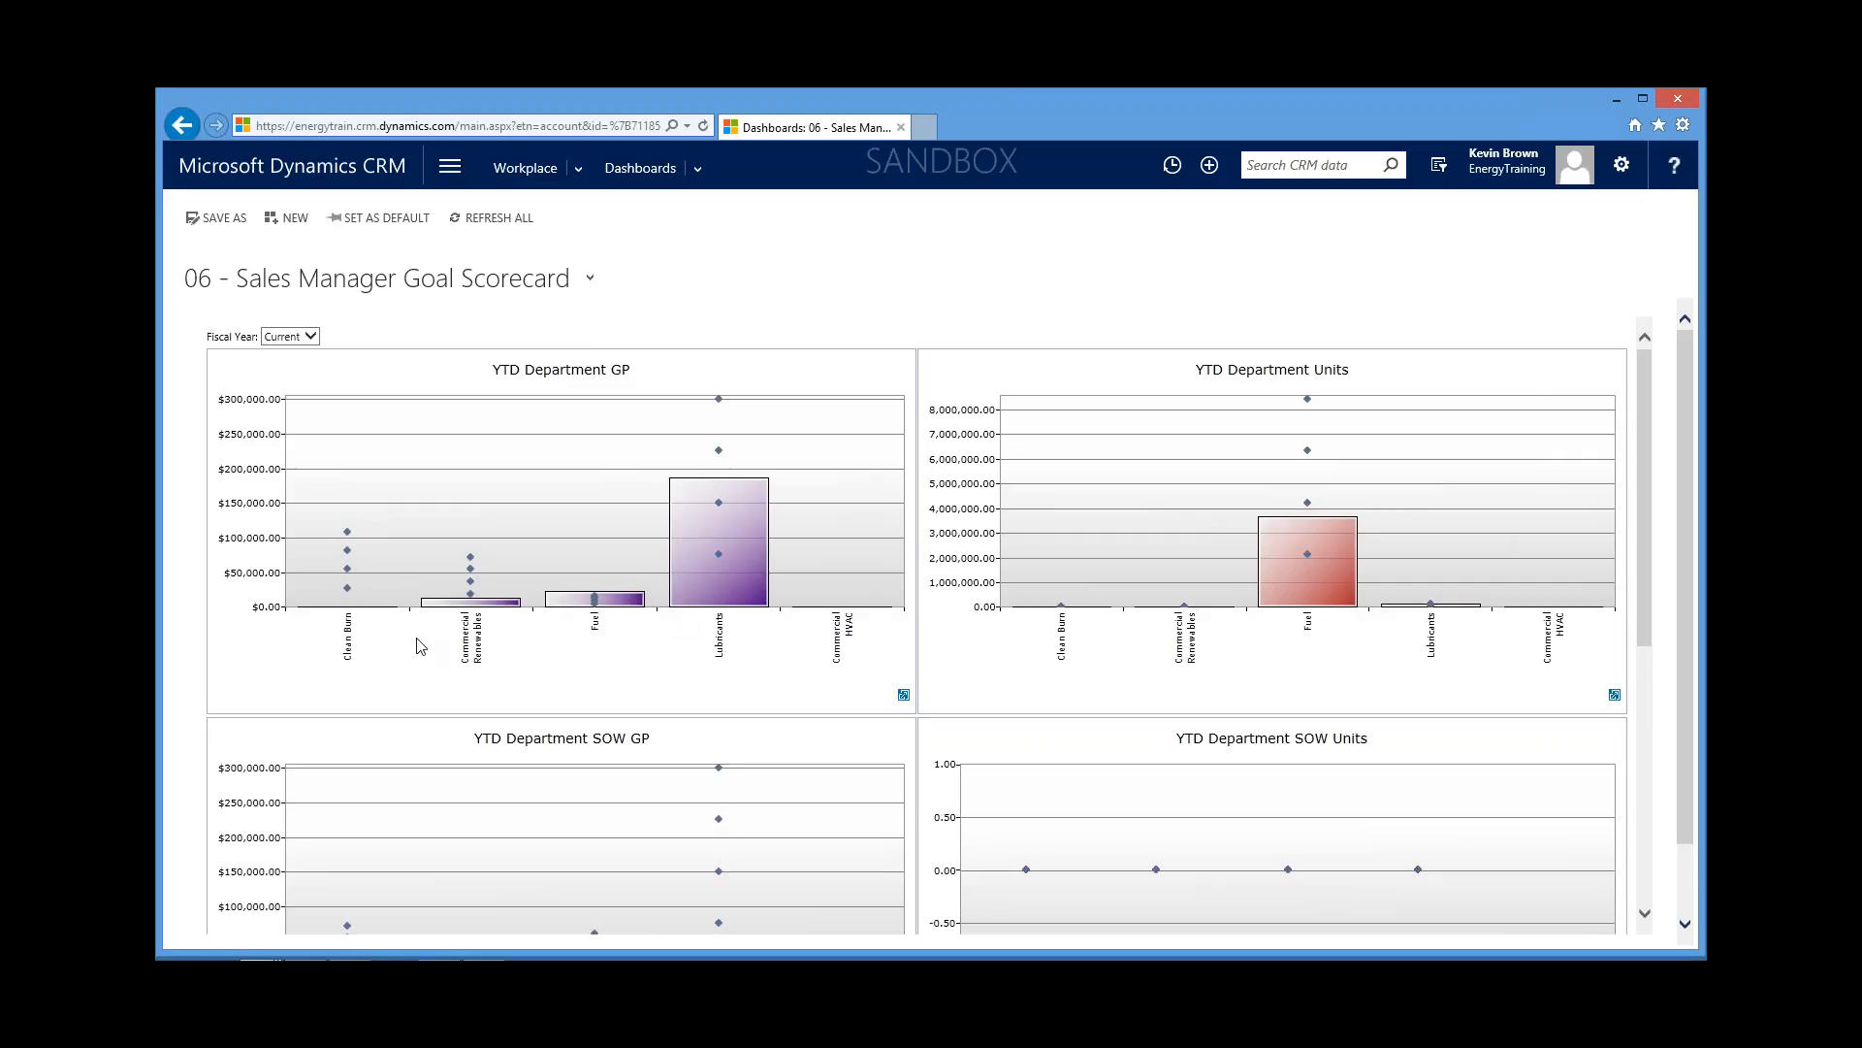
{"action": "left_click", "coordinate": [674, 578]}
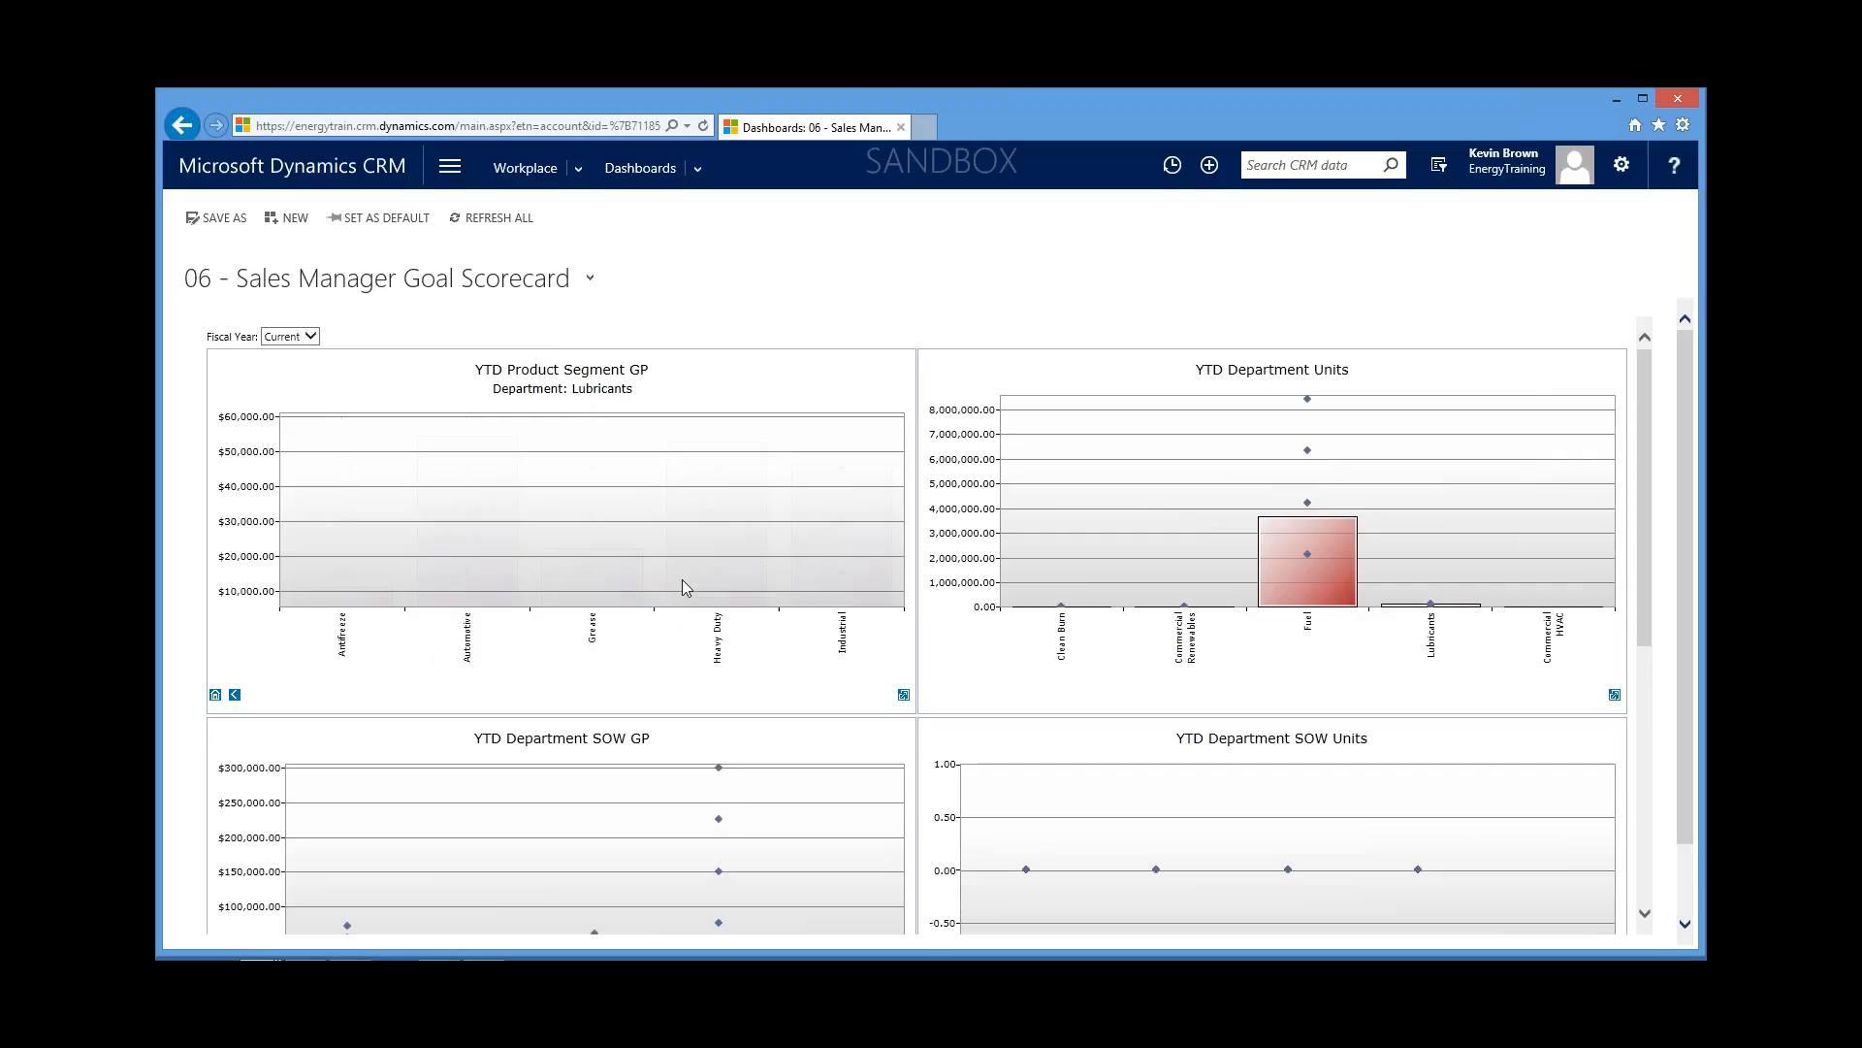
{"action": "left_click", "coordinate": [735, 533]}
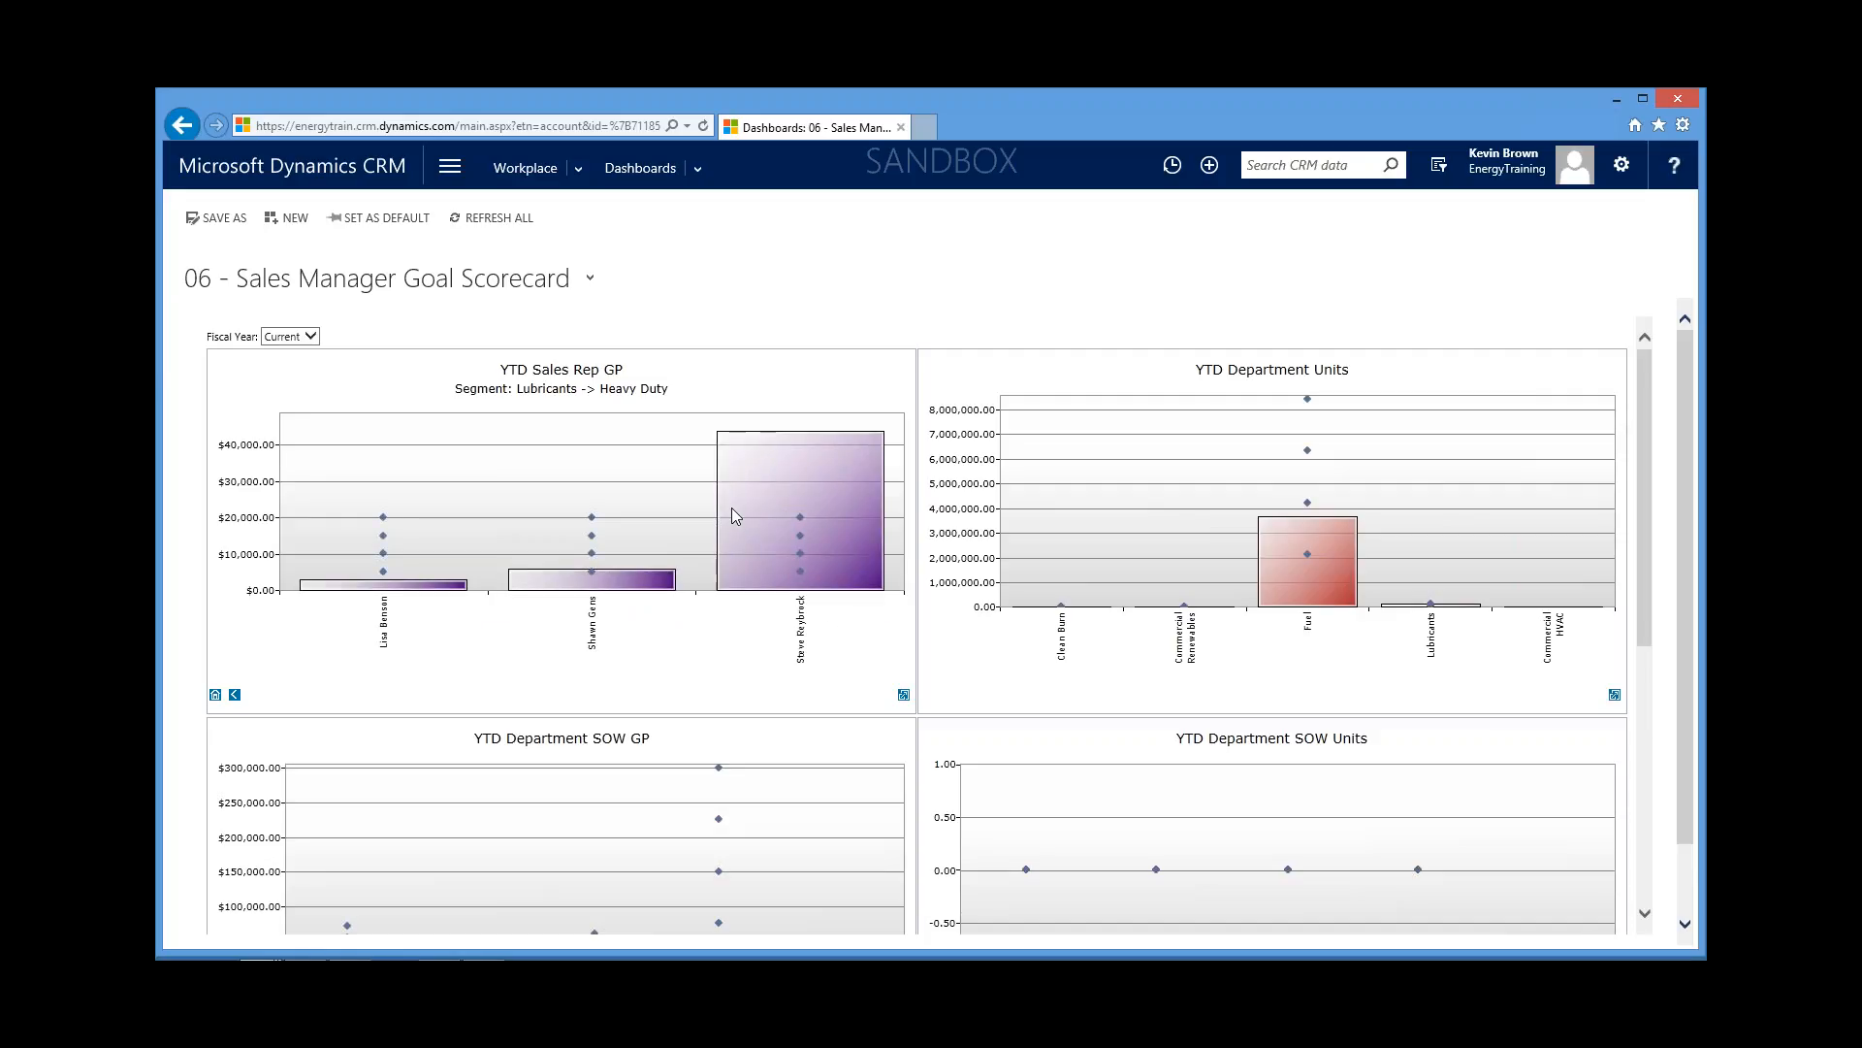
{"action": "left_click", "coordinate": [310, 337]}
{"action": "left_click", "coordinate": [479, 314]}
Step: Open the 07 - Sales Manager Sales Rep Goal Scorecard and show it for all sales reps in the current fiscal year
{"action": "left_click", "coordinate": [588, 278]}
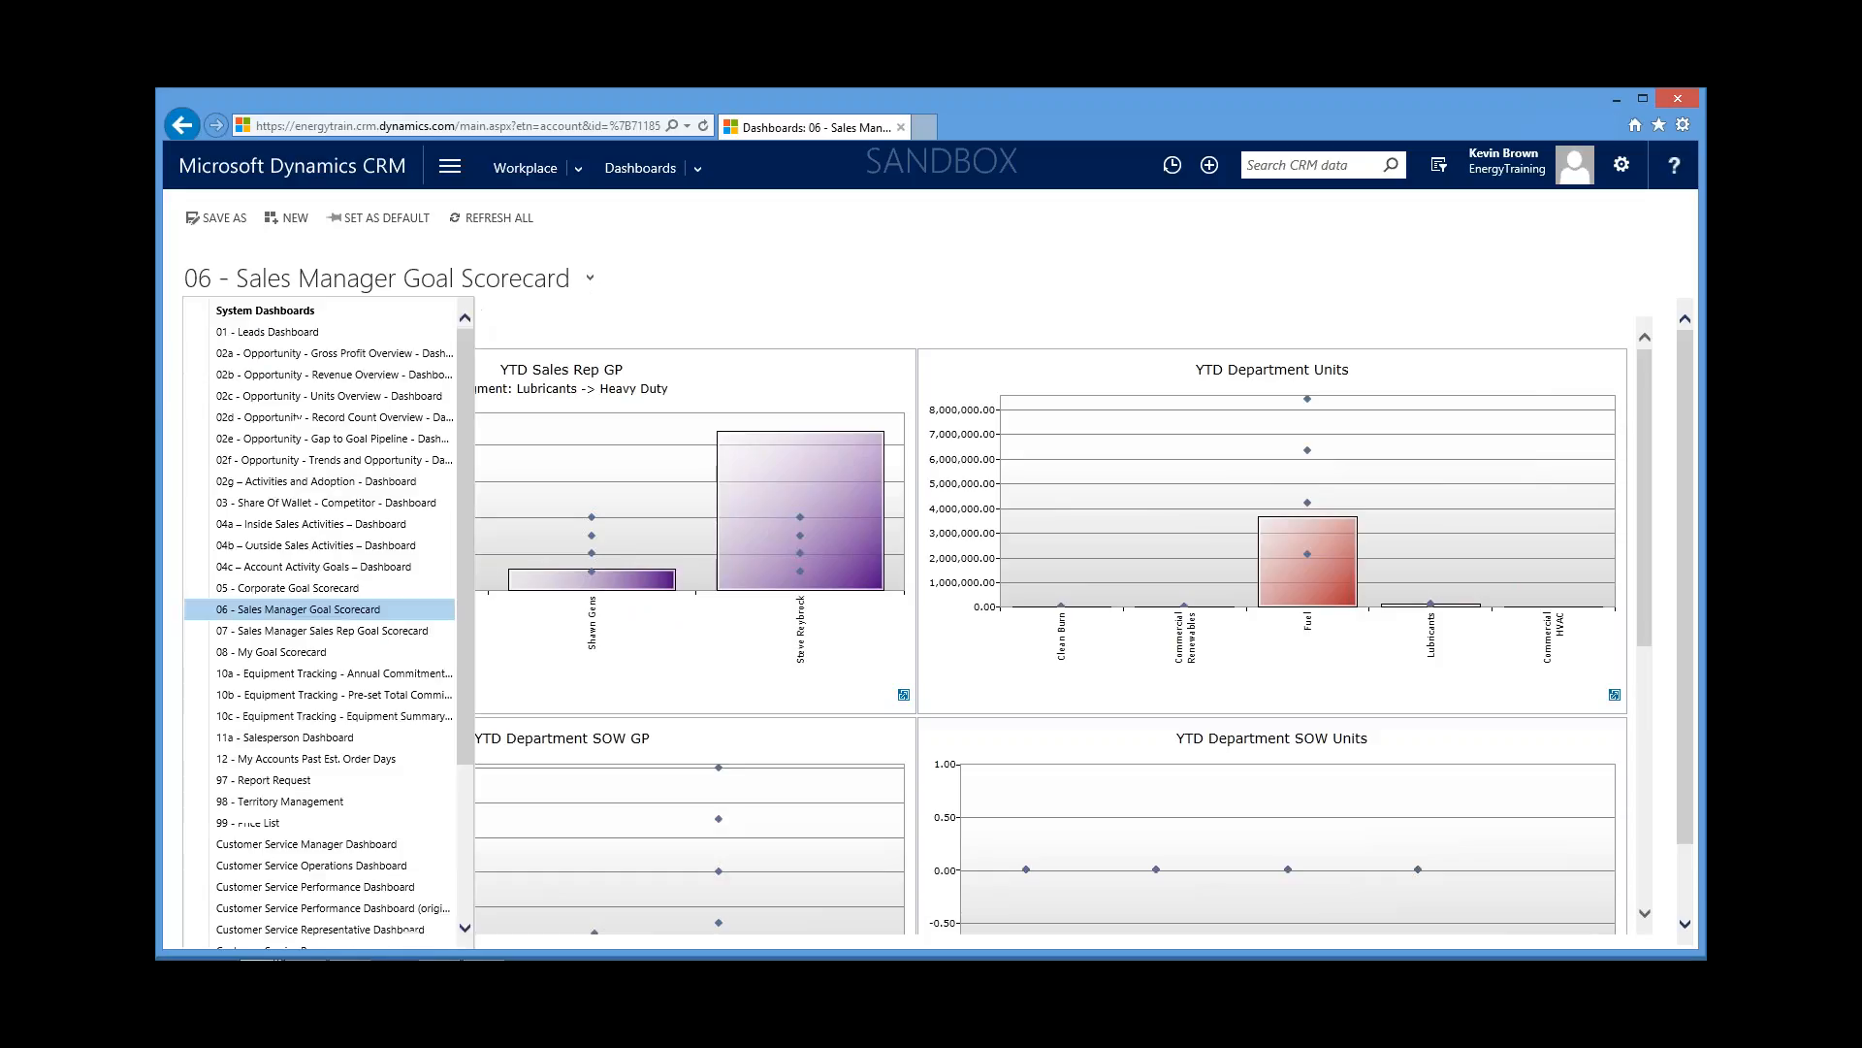
{"action": "left_click", "coordinate": [345, 636]}
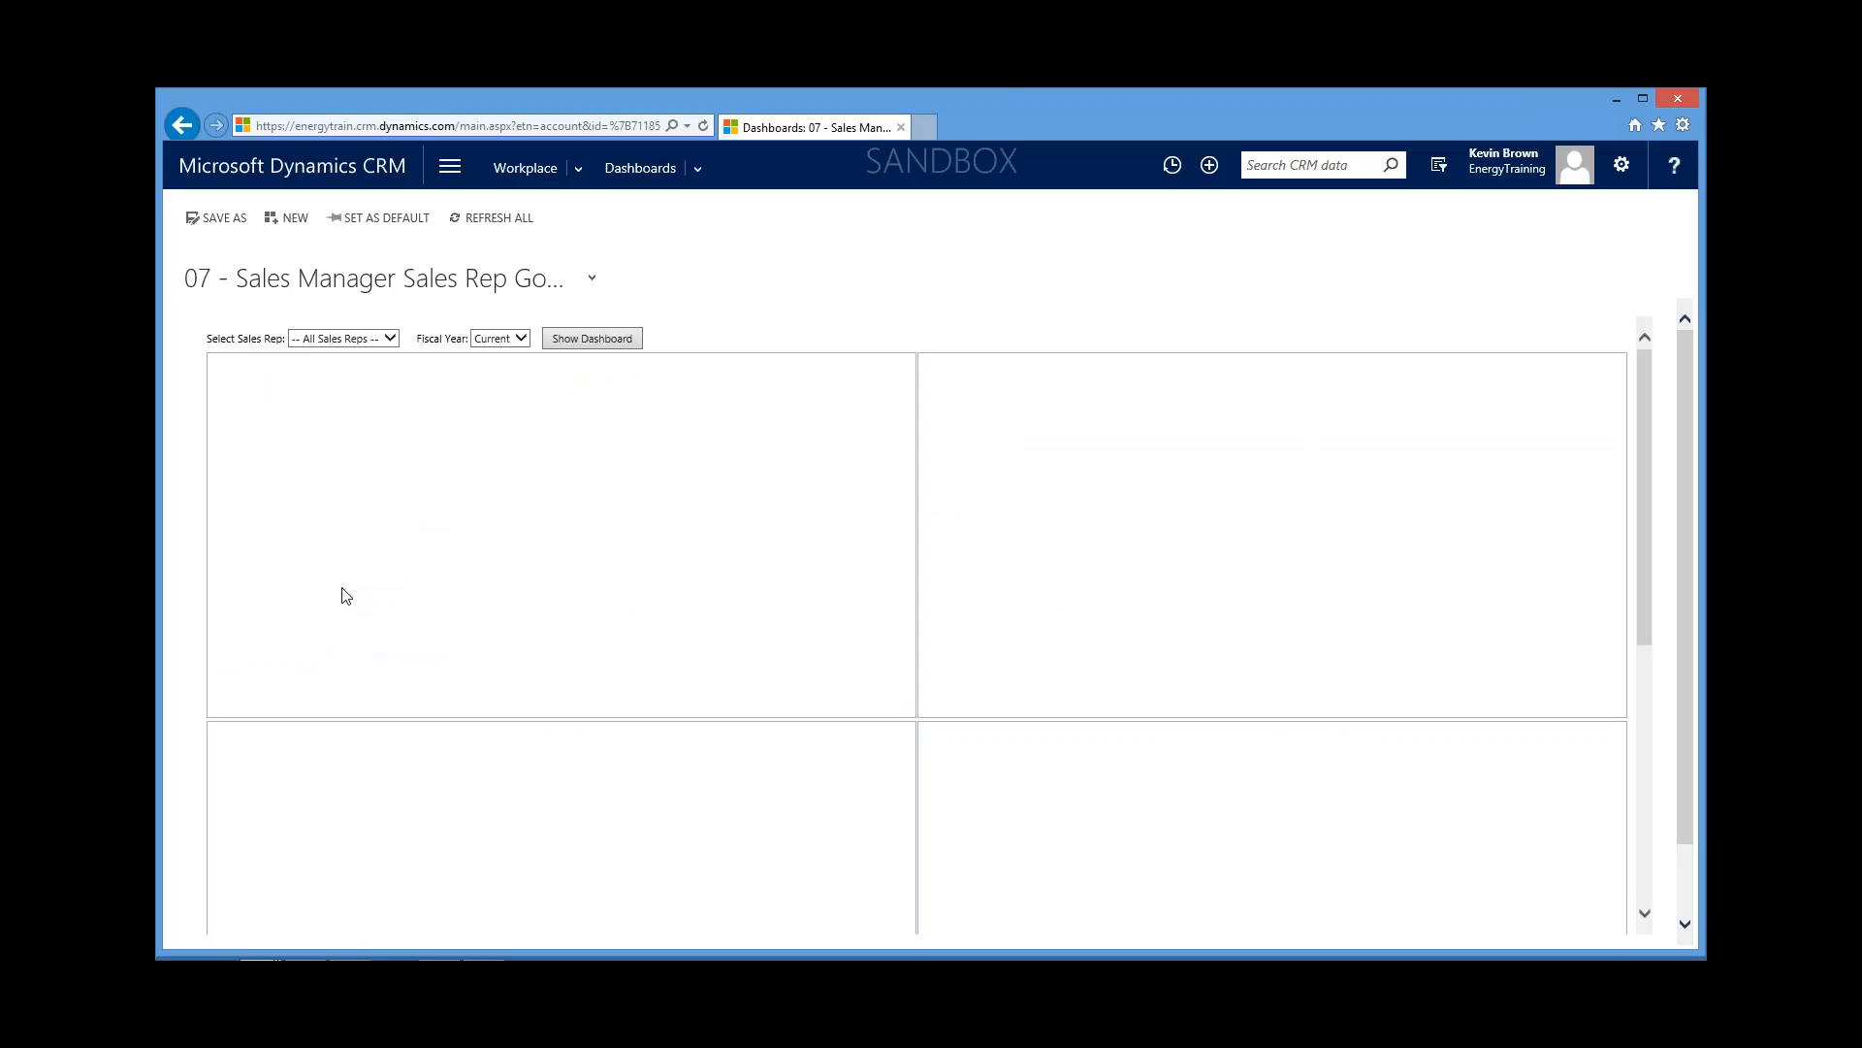
{"action": "left_click", "coordinate": [392, 339]}
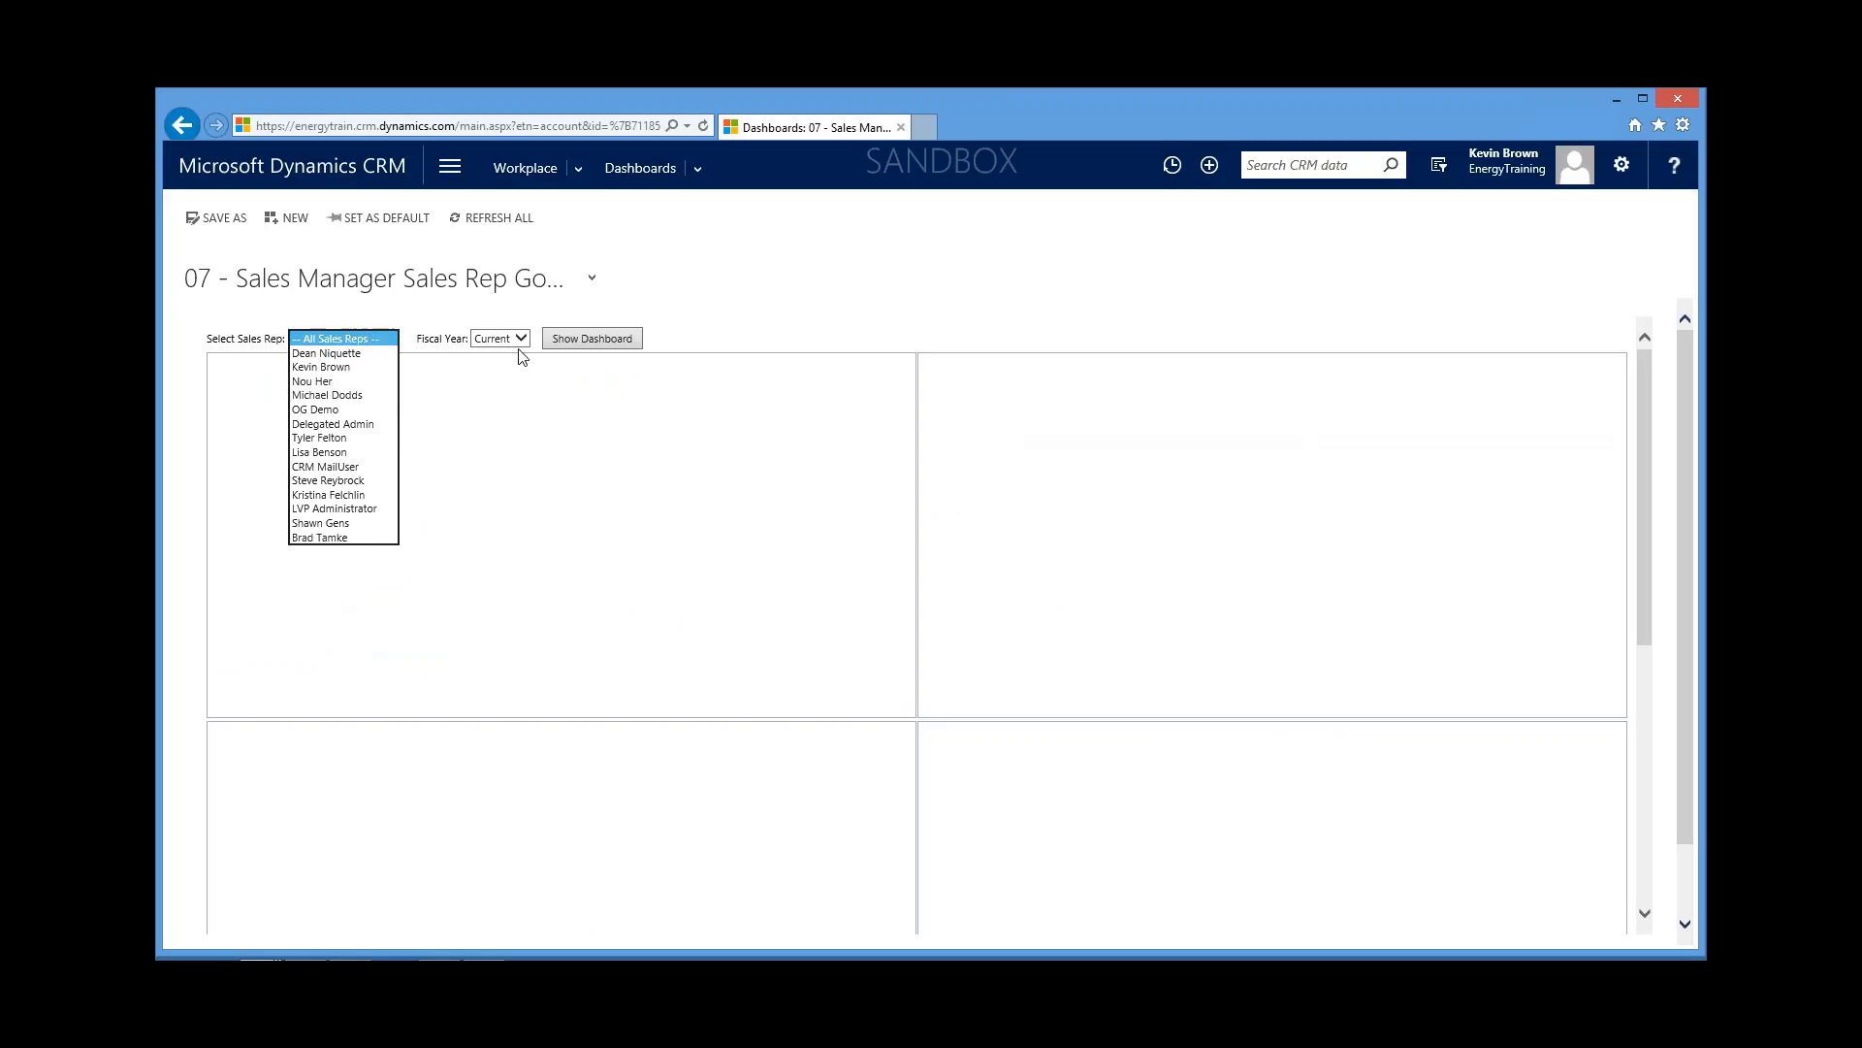
{"action": "left_click", "coordinate": [613, 342]}
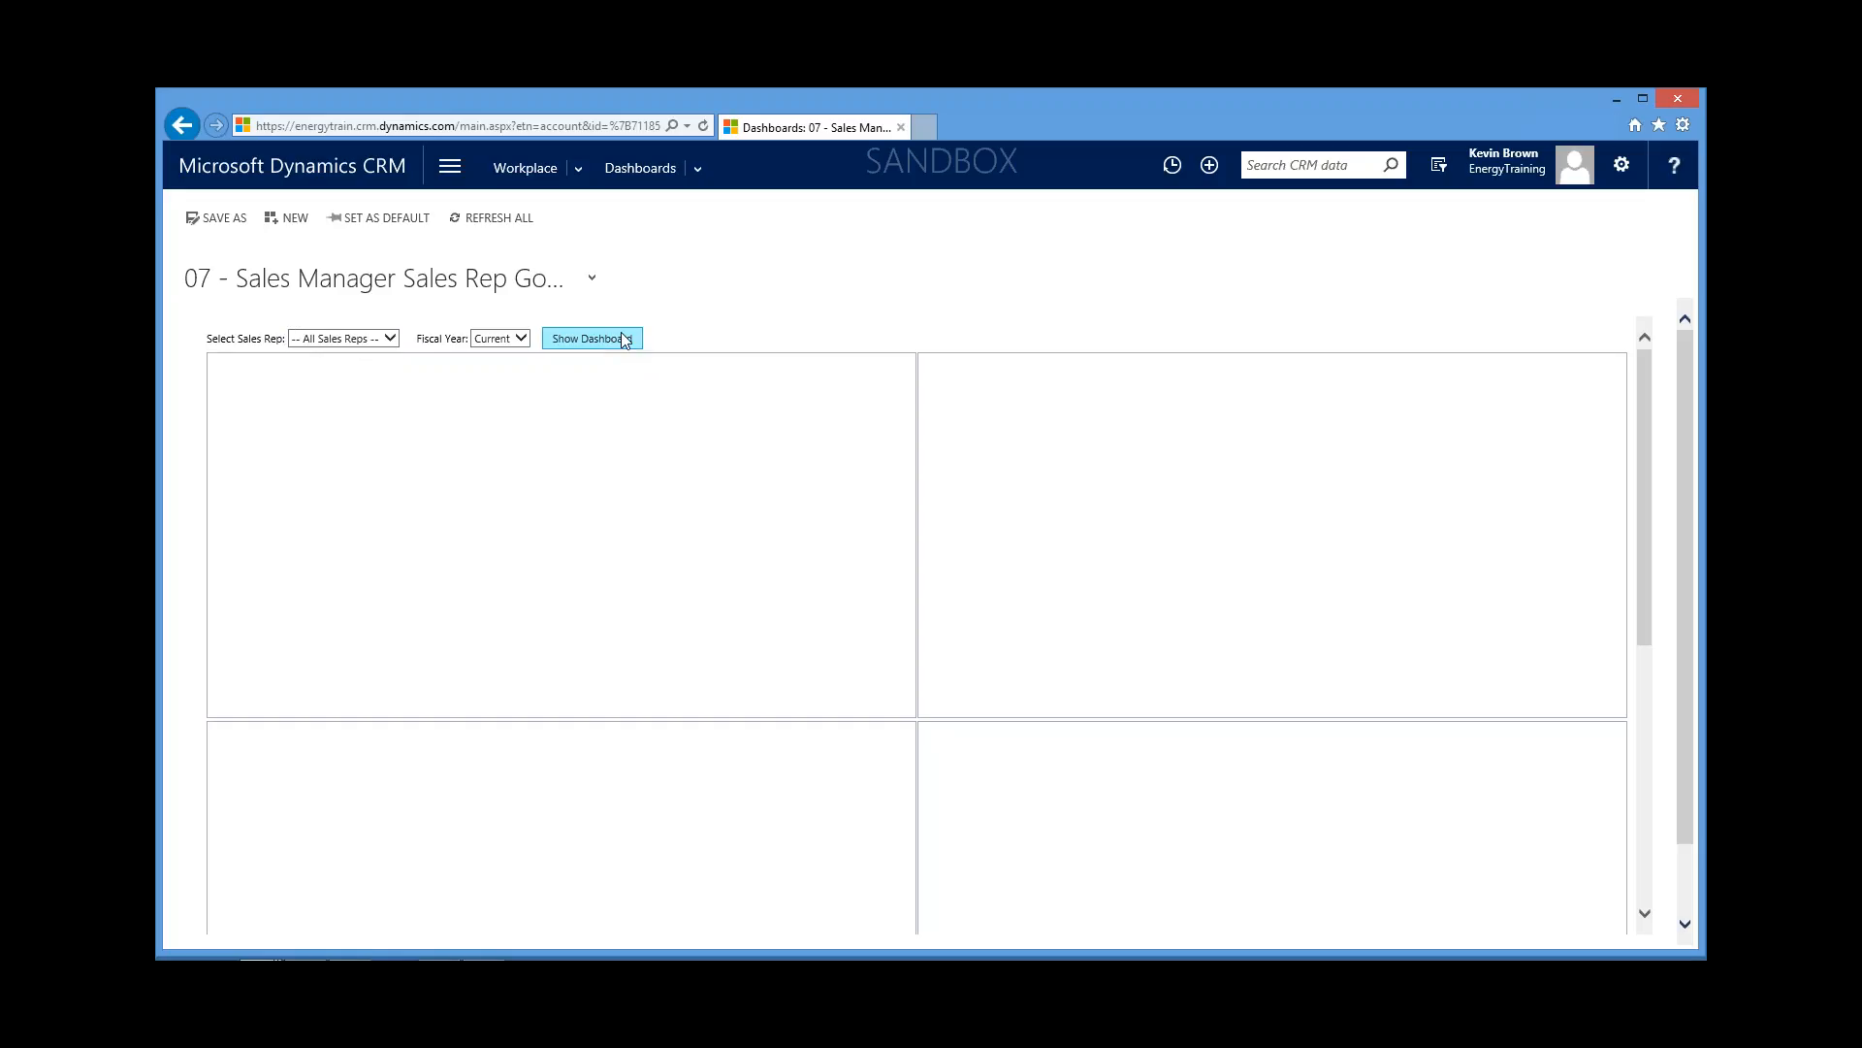
{"action": "left_click", "coordinate": [625, 340]}
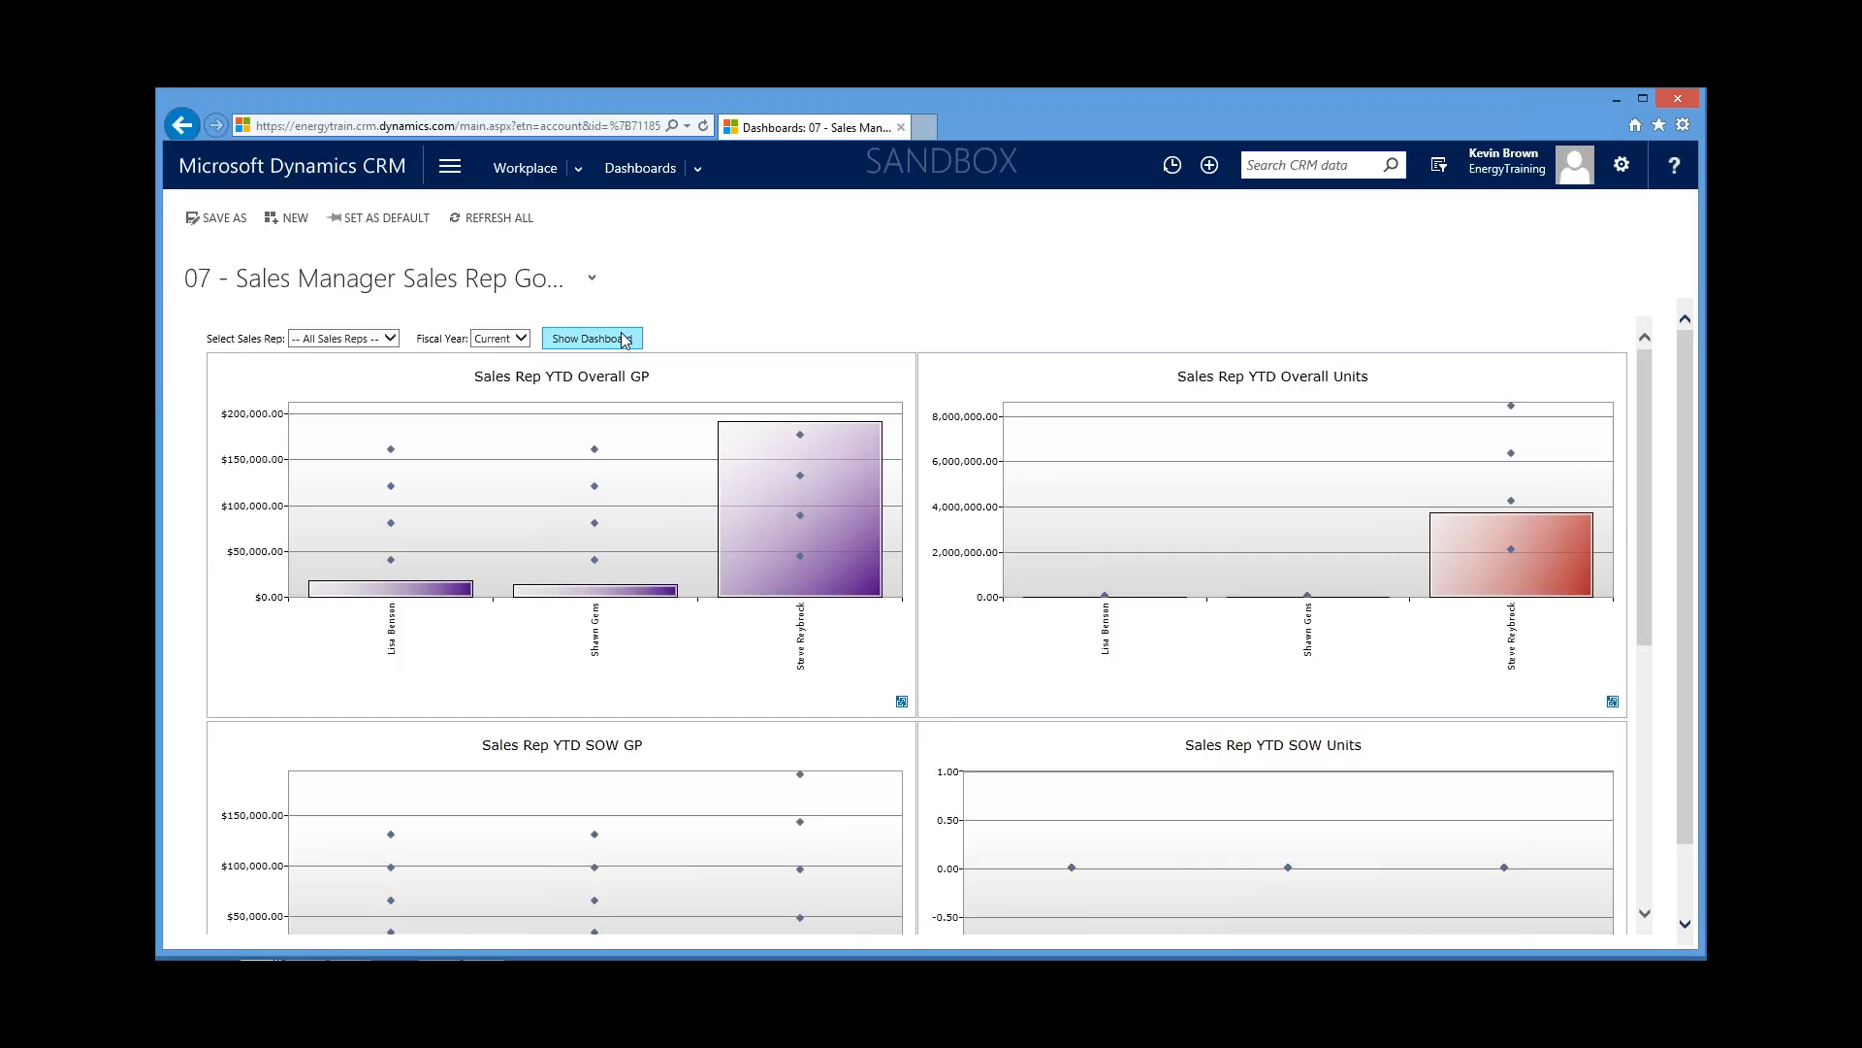
Step: View the 08 - My Goal Scorecard dashboard and the 02b - Opportunity - Revenue Overview dashboard
{"action": "left_click", "coordinate": [592, 280]}
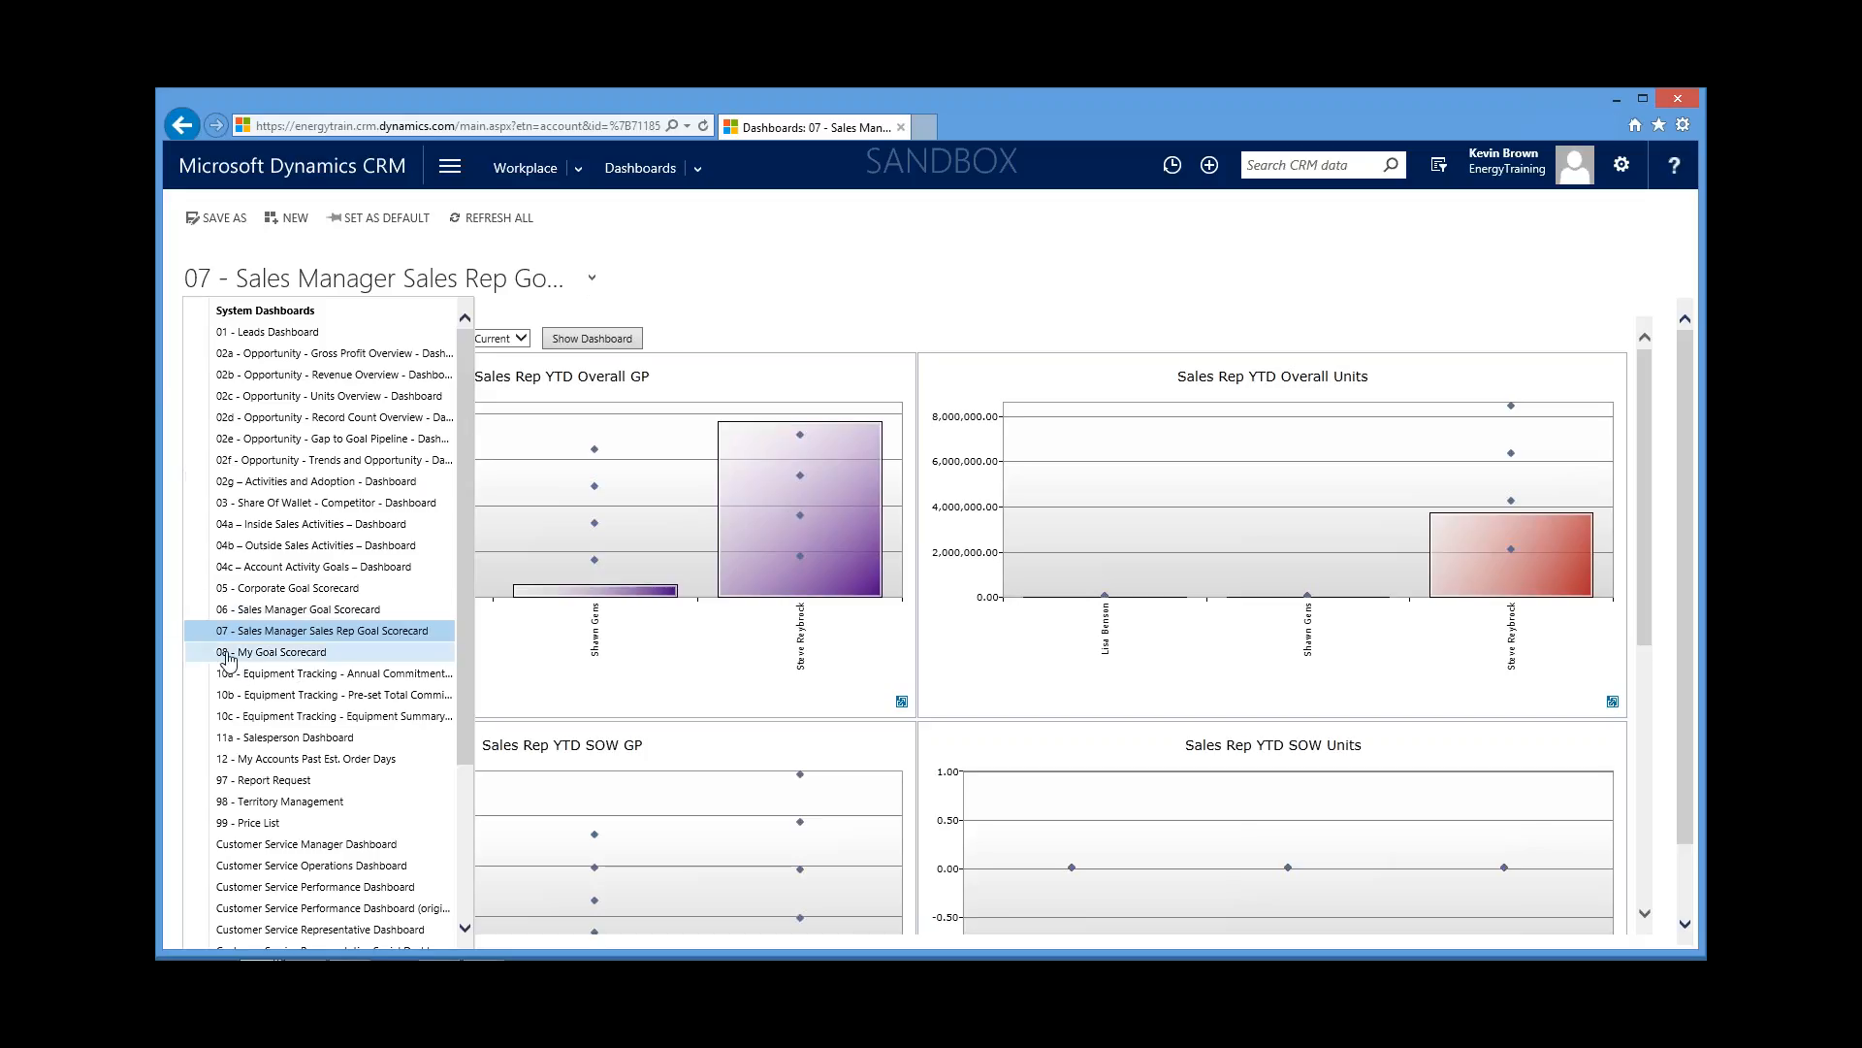
{"action": "left_click", "coordinate": [262, 653]}
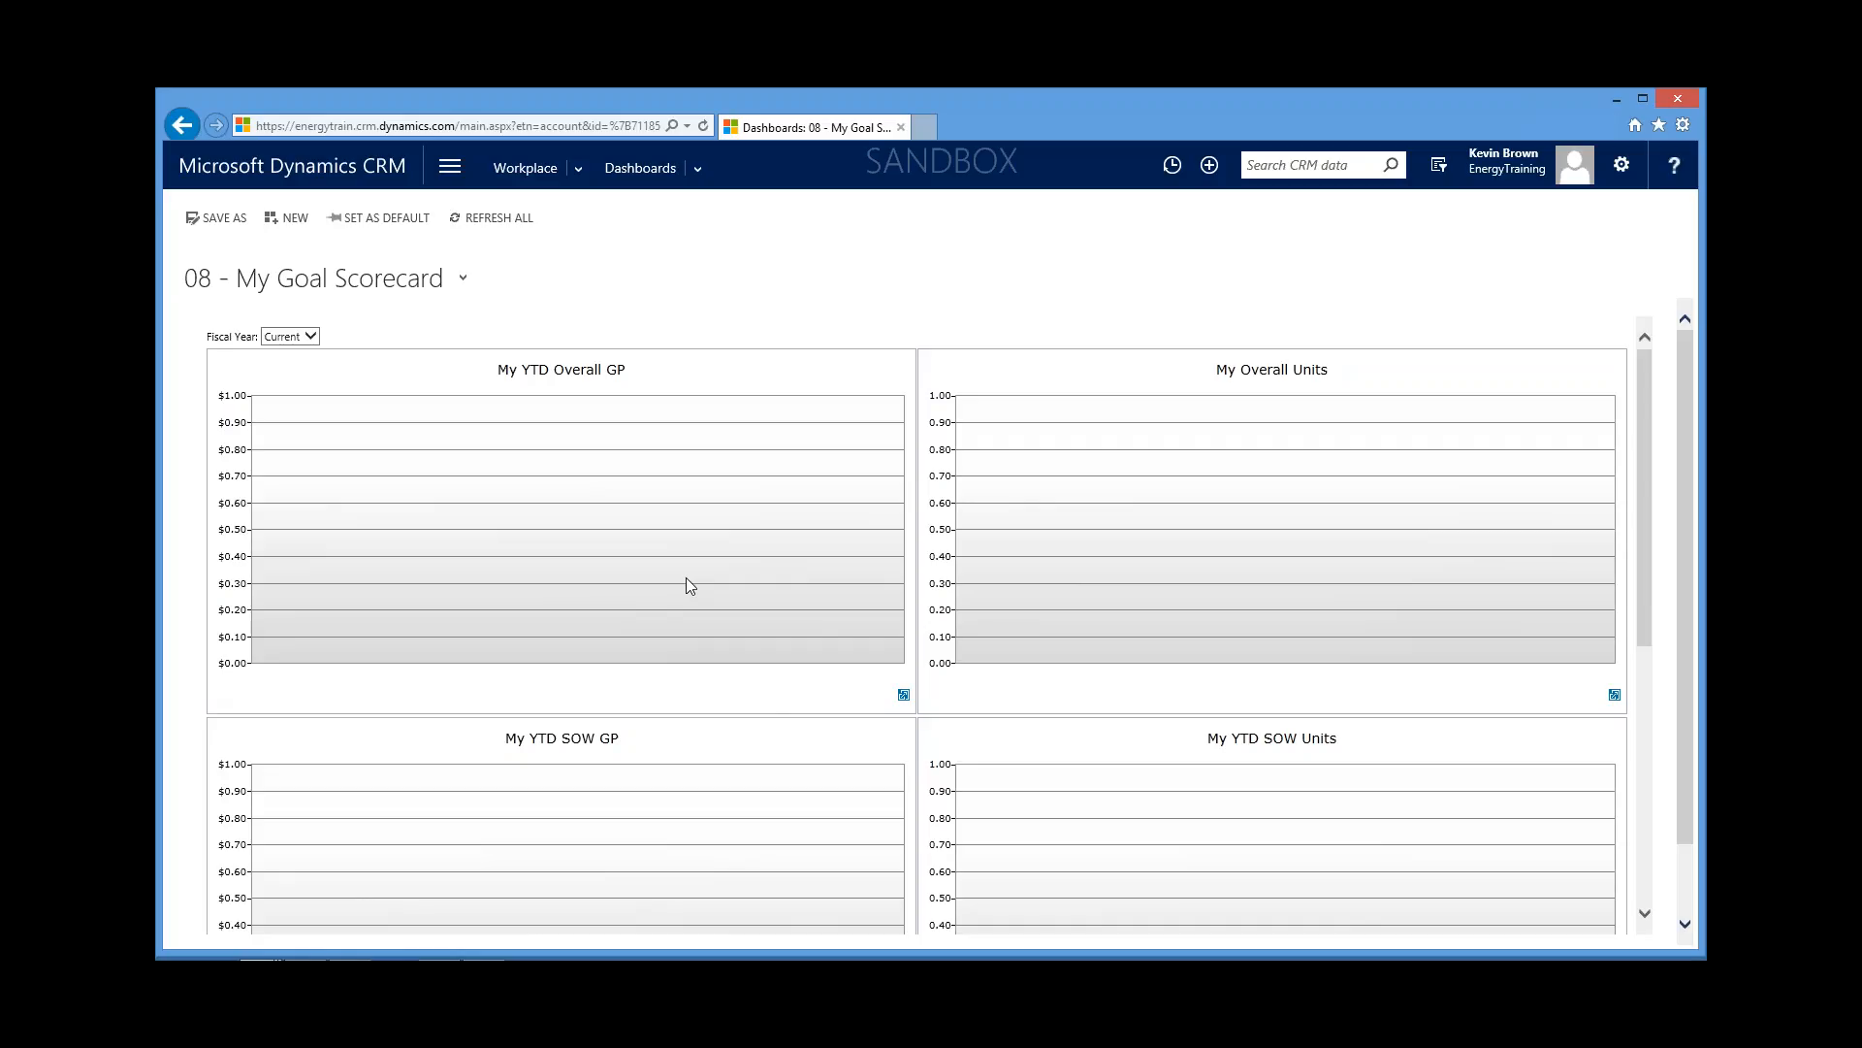
{"action": "left_click", "coordinate": [464, 283]}
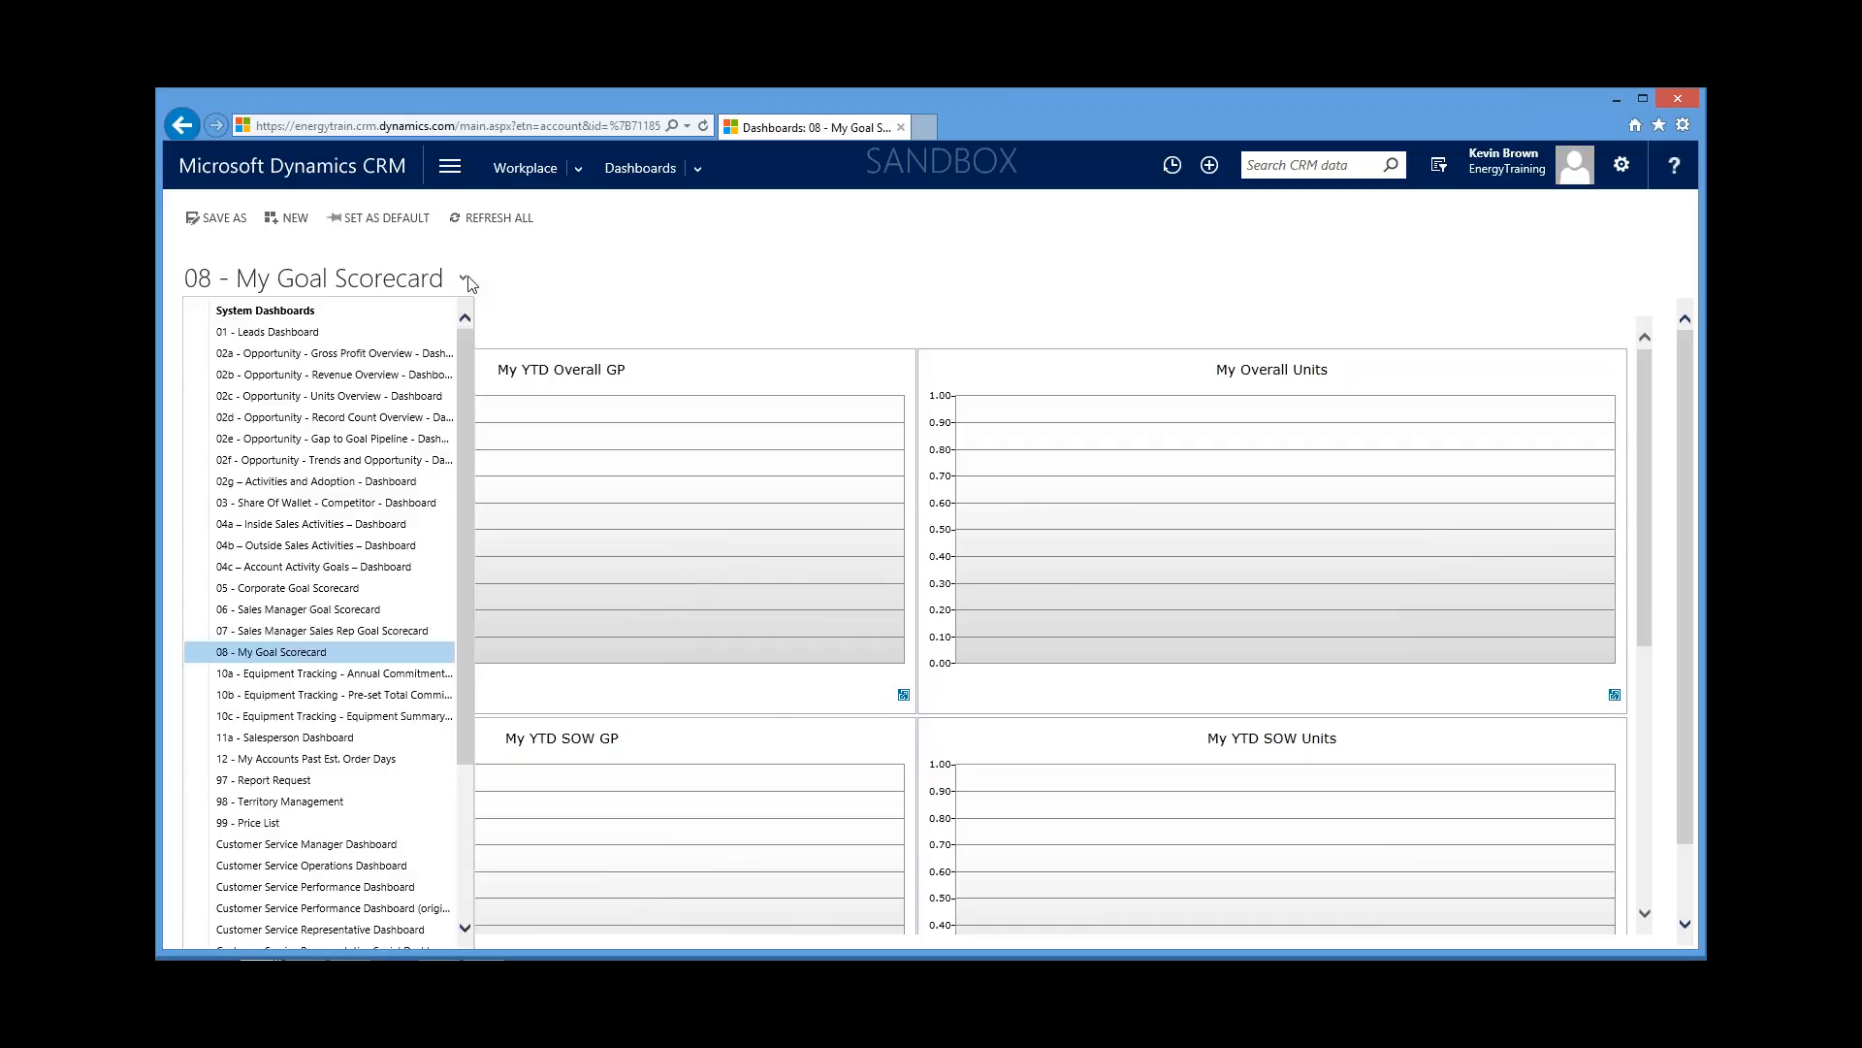
{"action": "left_click", "coordinate": [329, 378]}
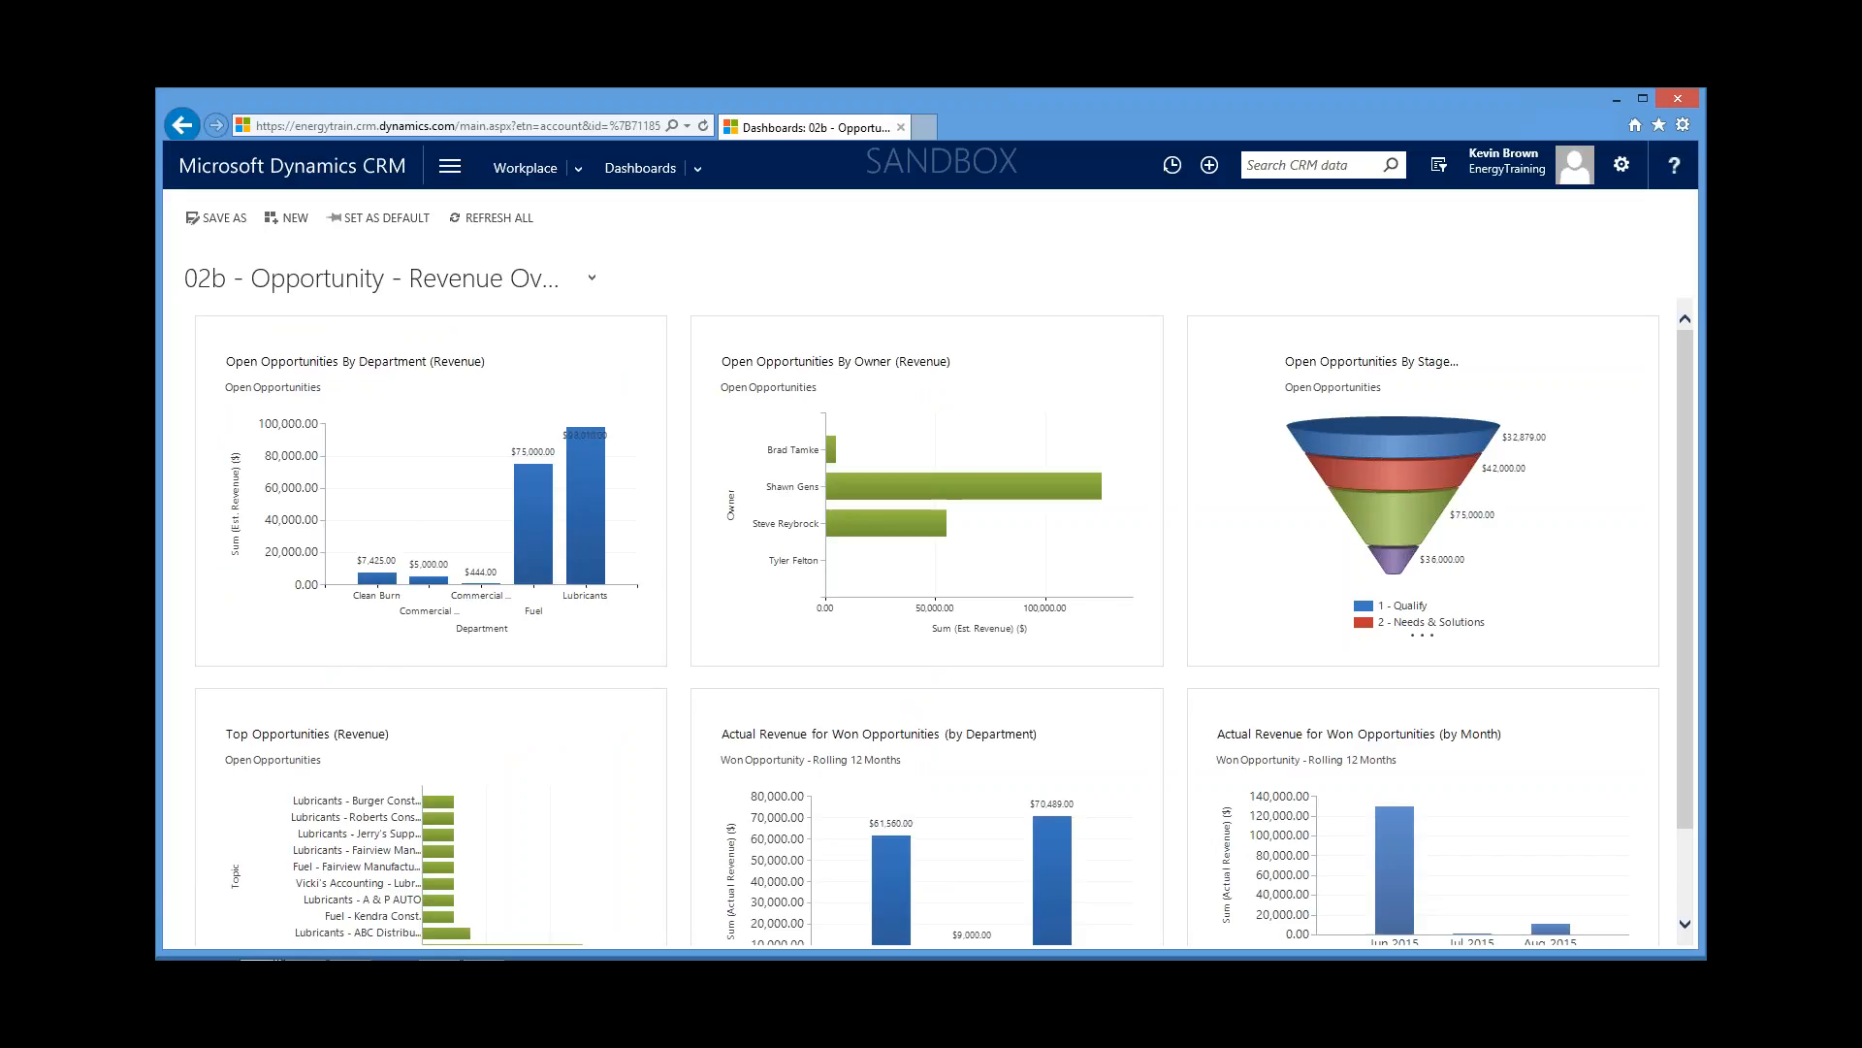
{"action": "left_click", "coordinate": [590, 278]}
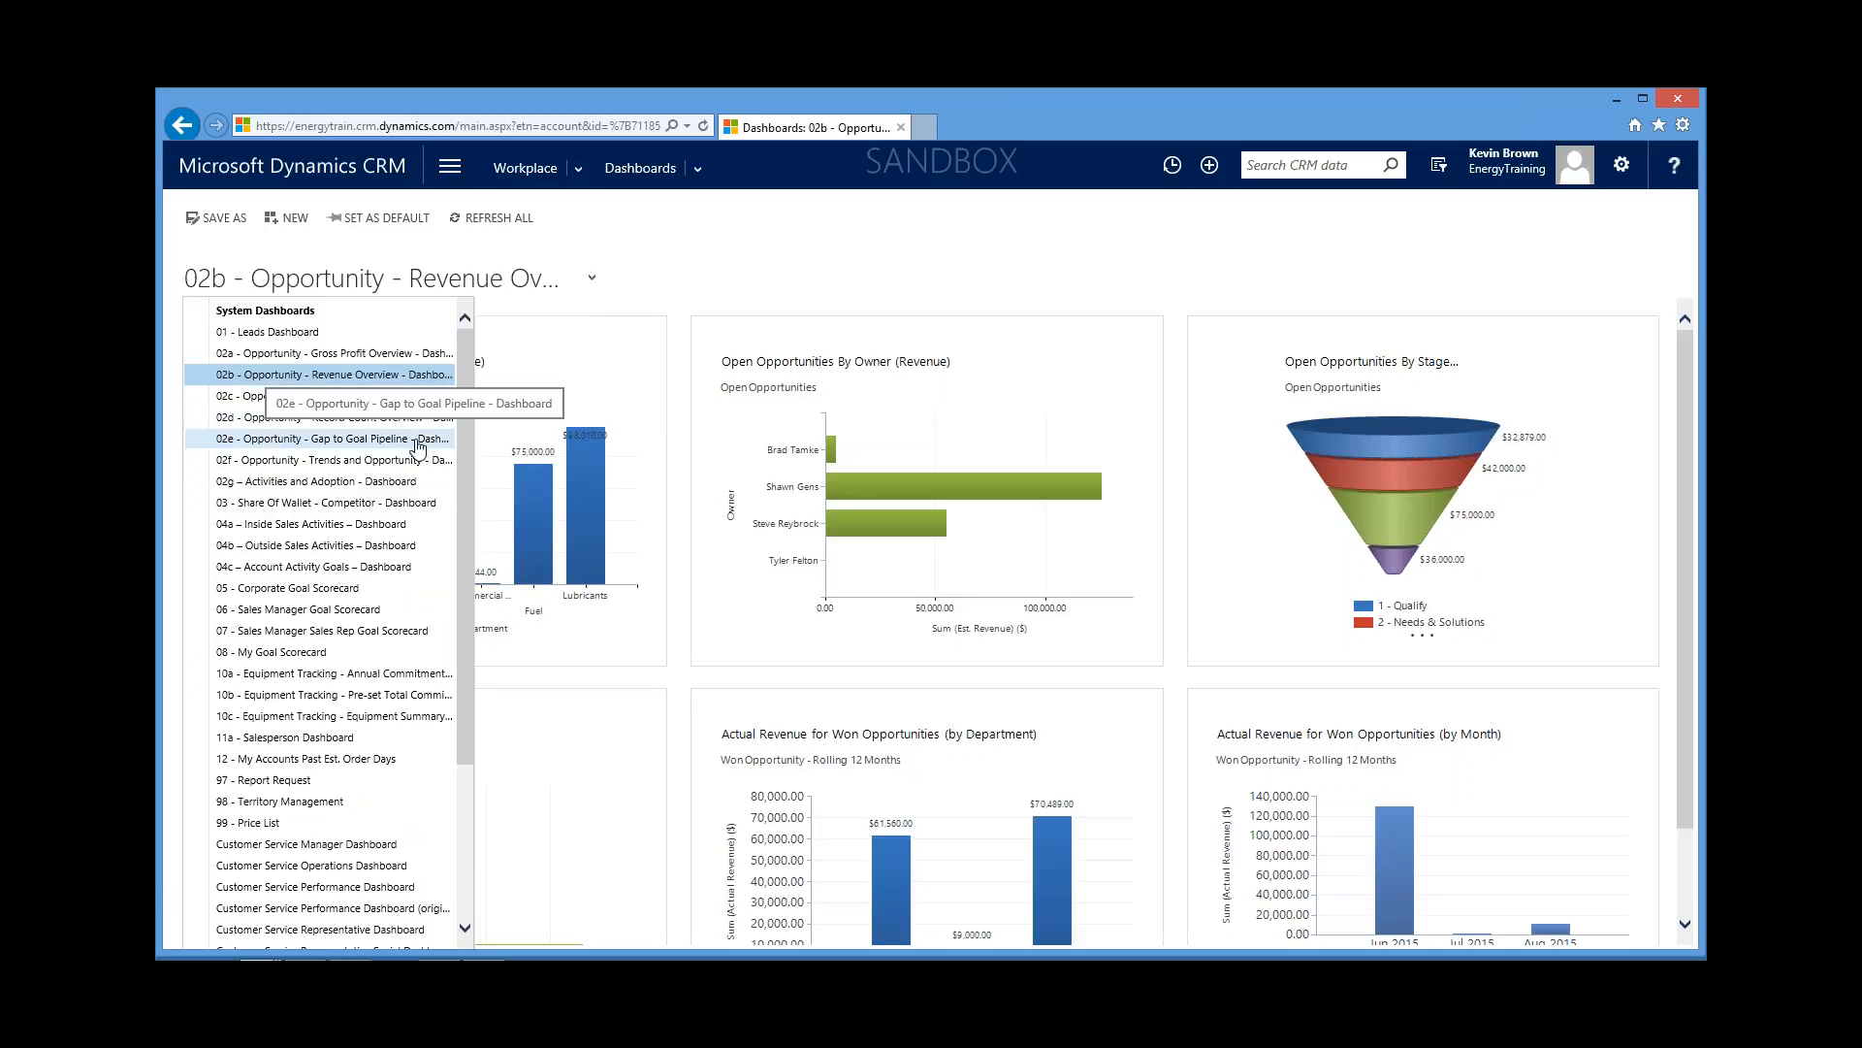
{"action": "left_click", "coordinate": [793, 281]}
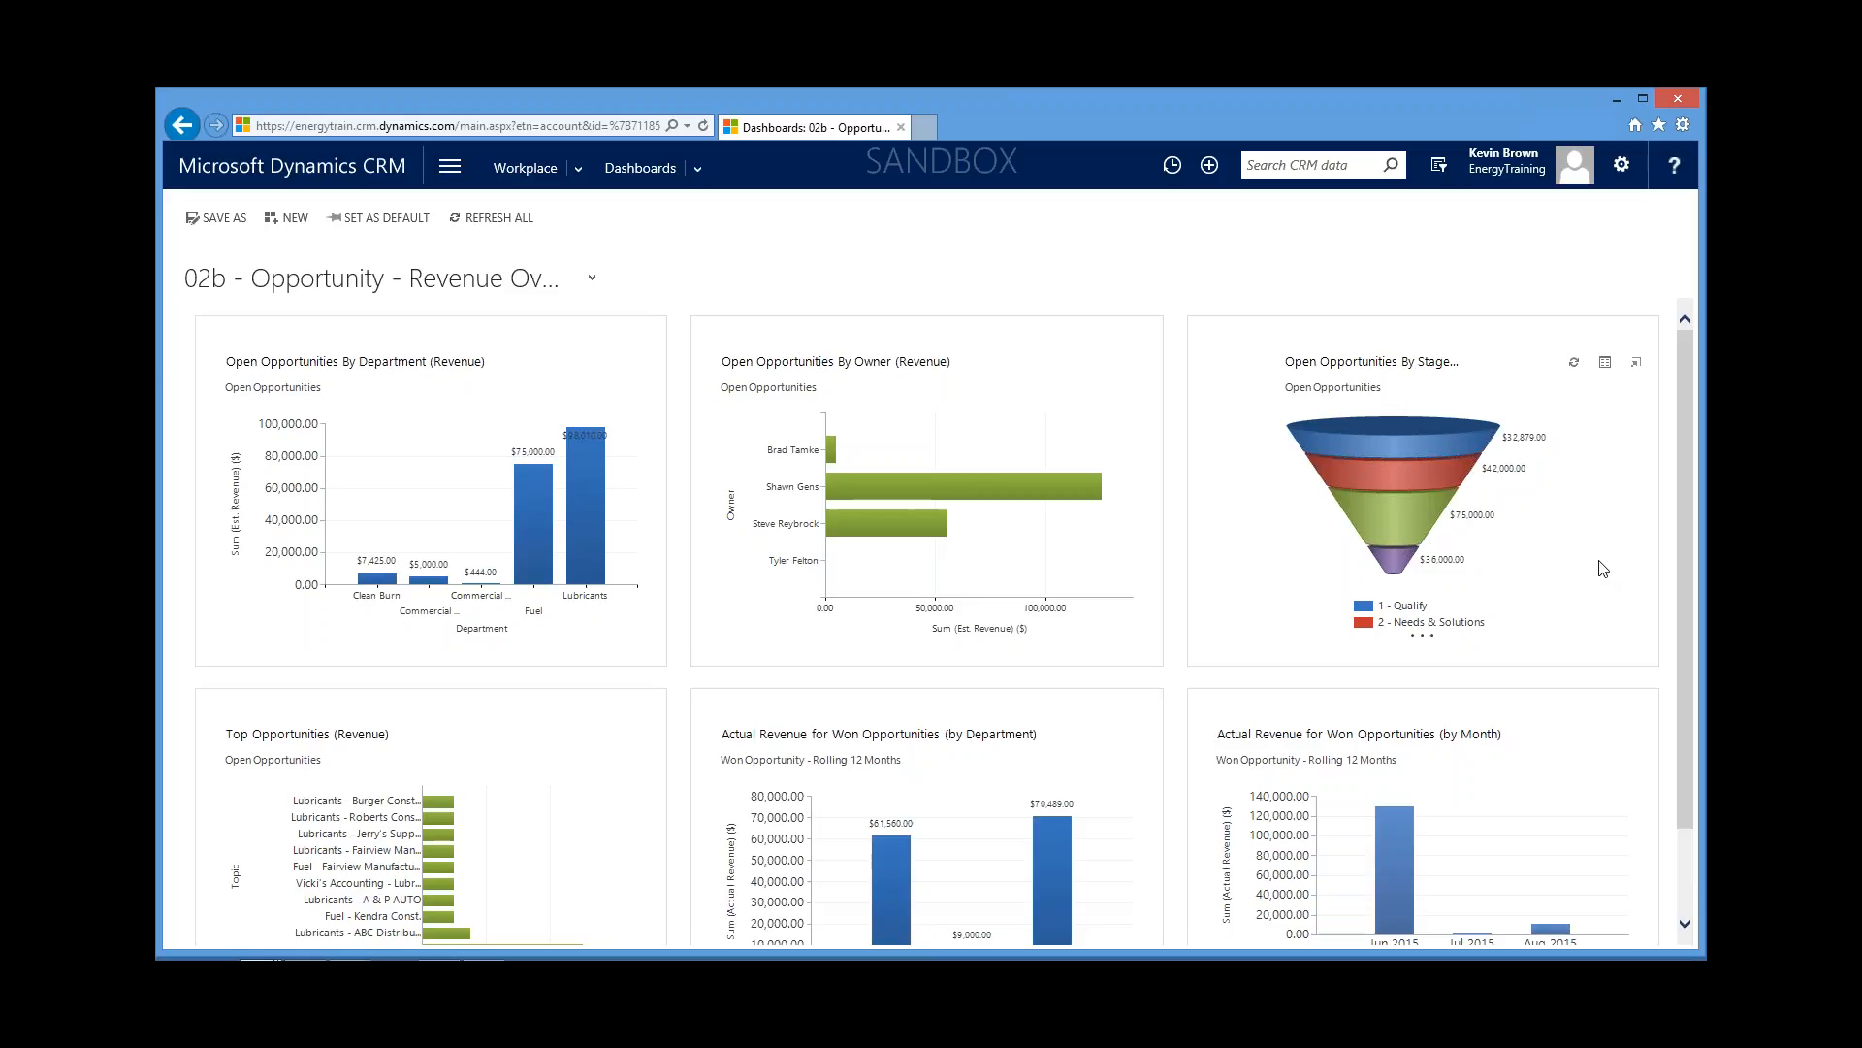
Step: Open the 98 - Territory Management dashboard and show its map controls
{"action": "left_click", "coordinate": [590, 279]}
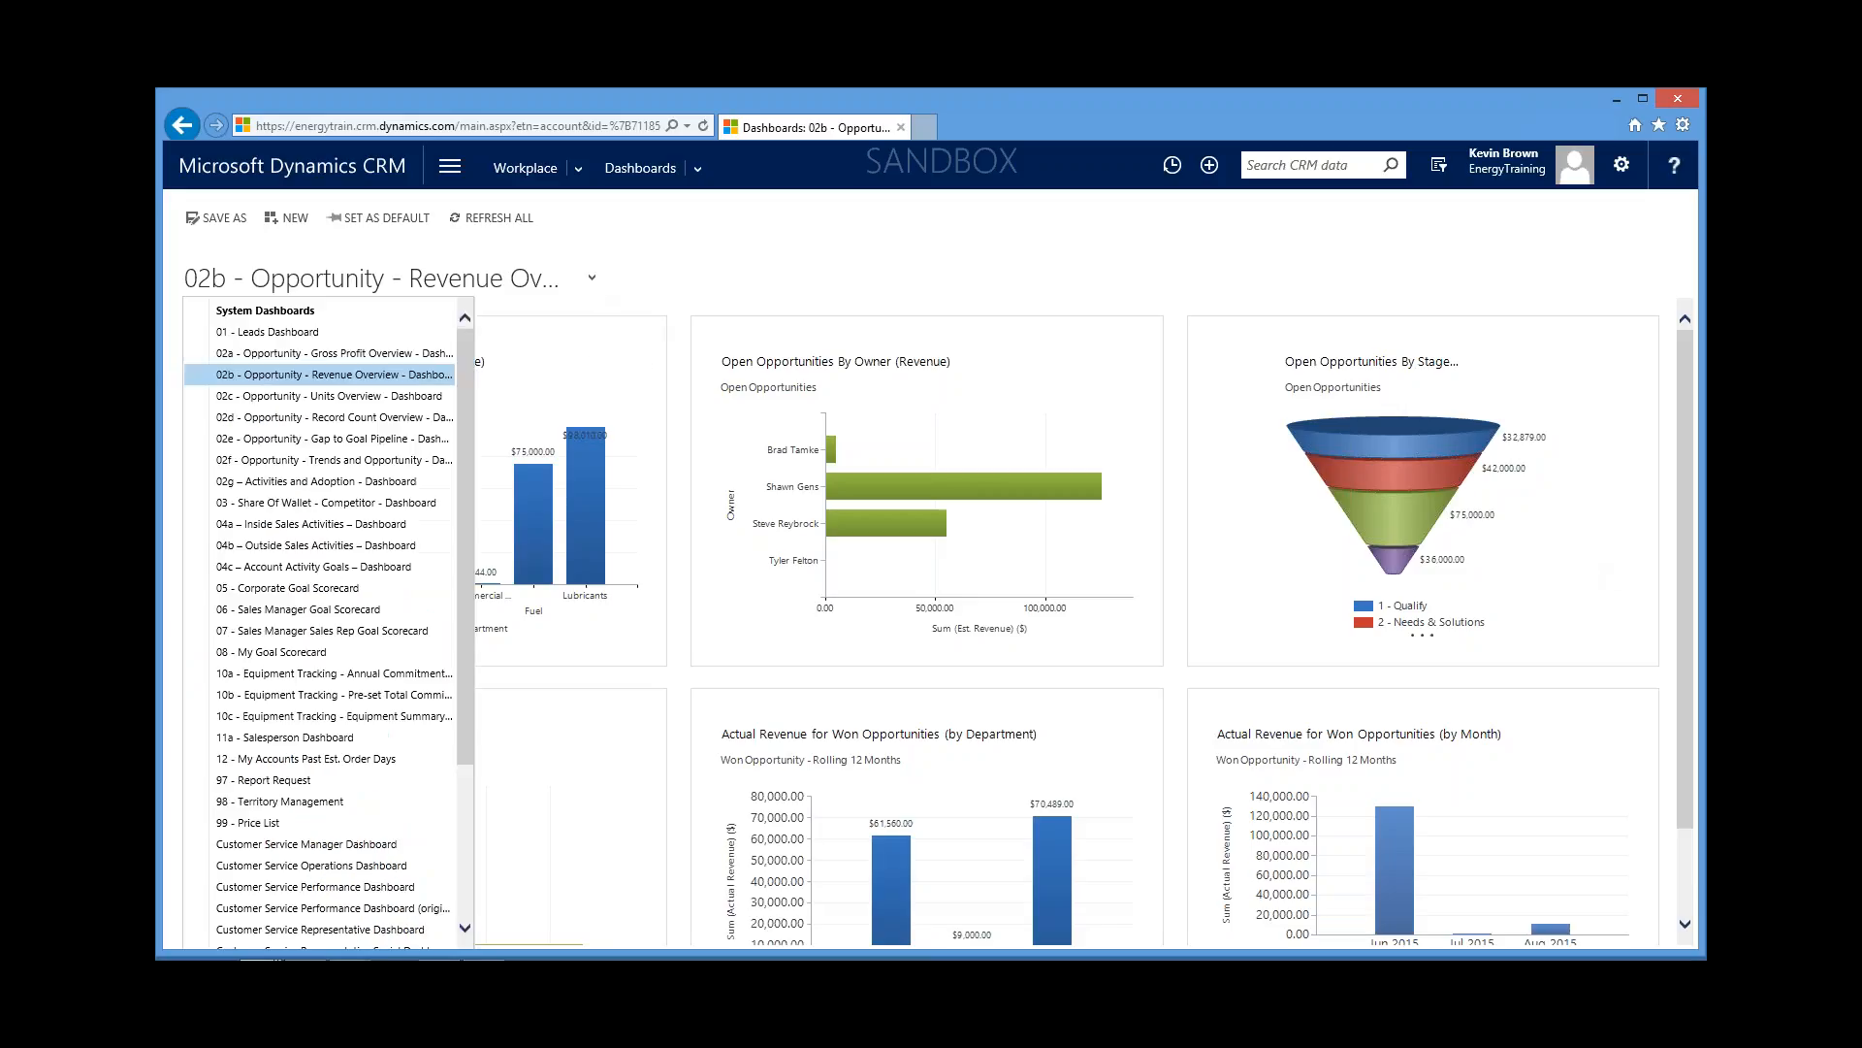
{"action": "left_click", "coordinate": [315, 801]}
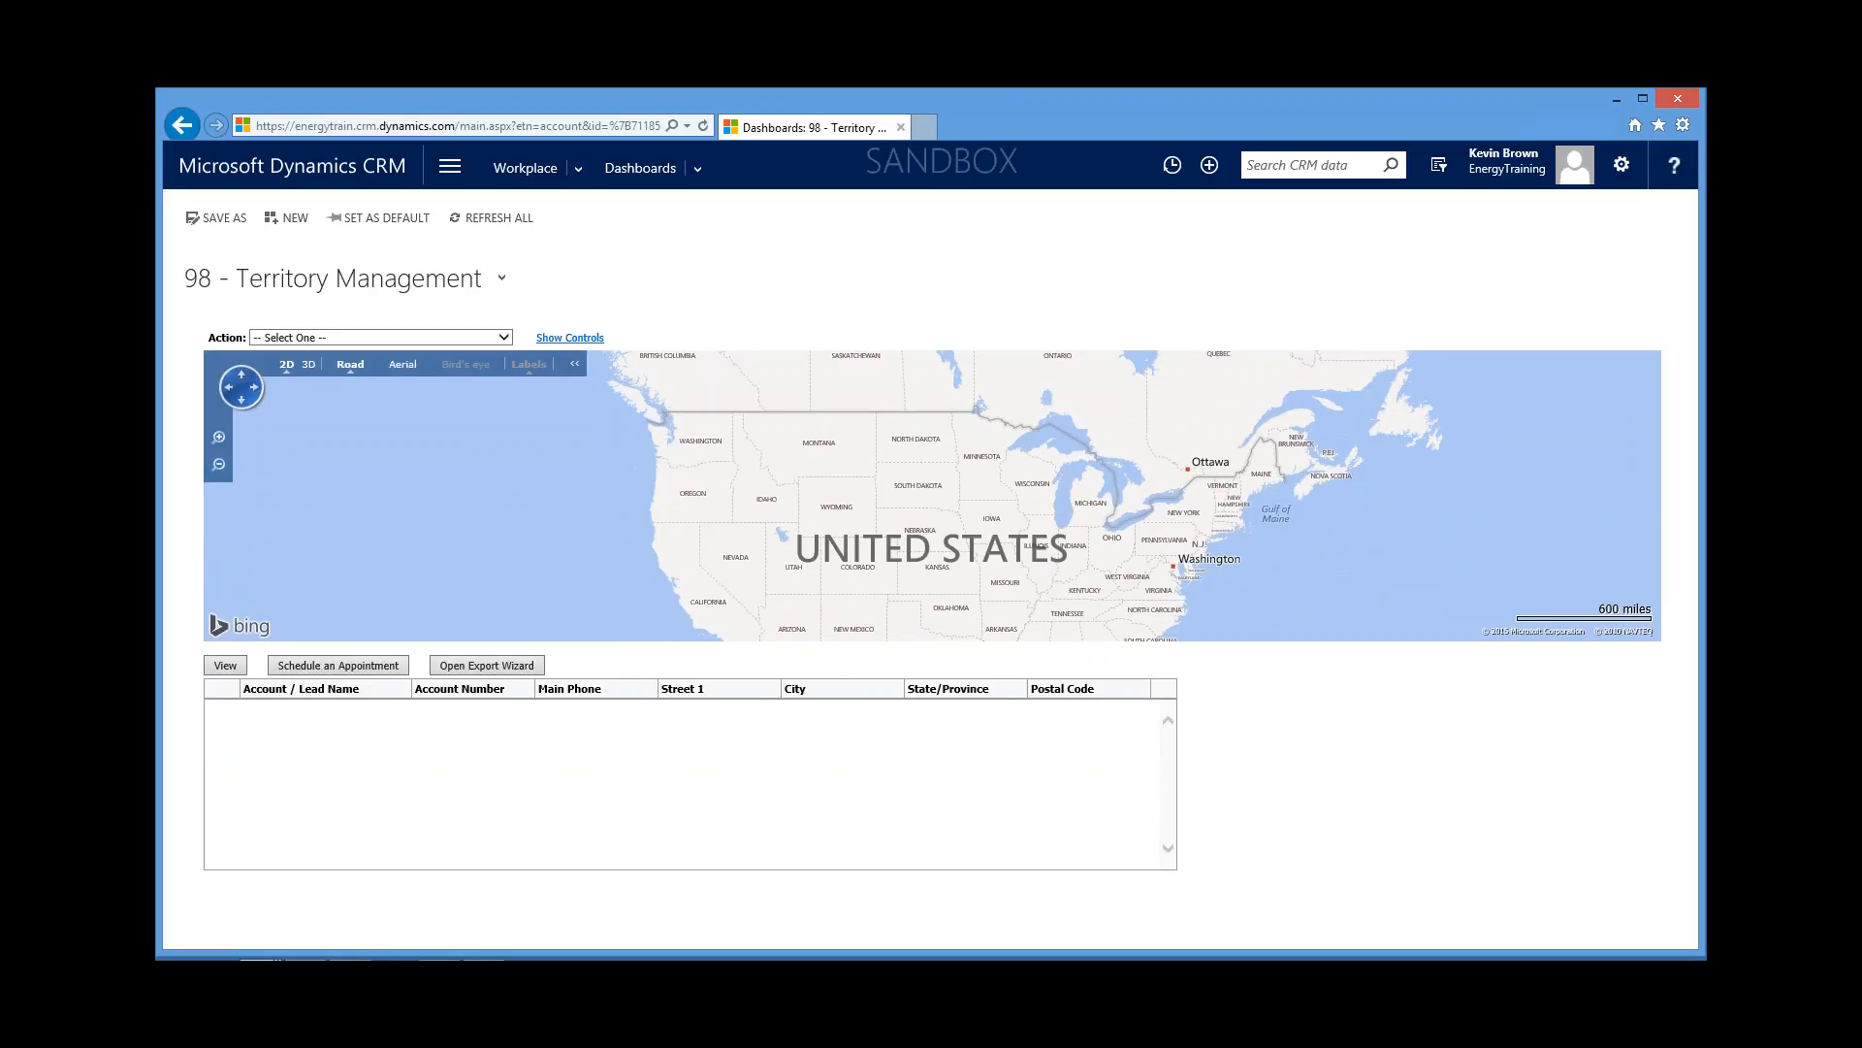
{"action": "left_click", "coordinate": [568, 341]}
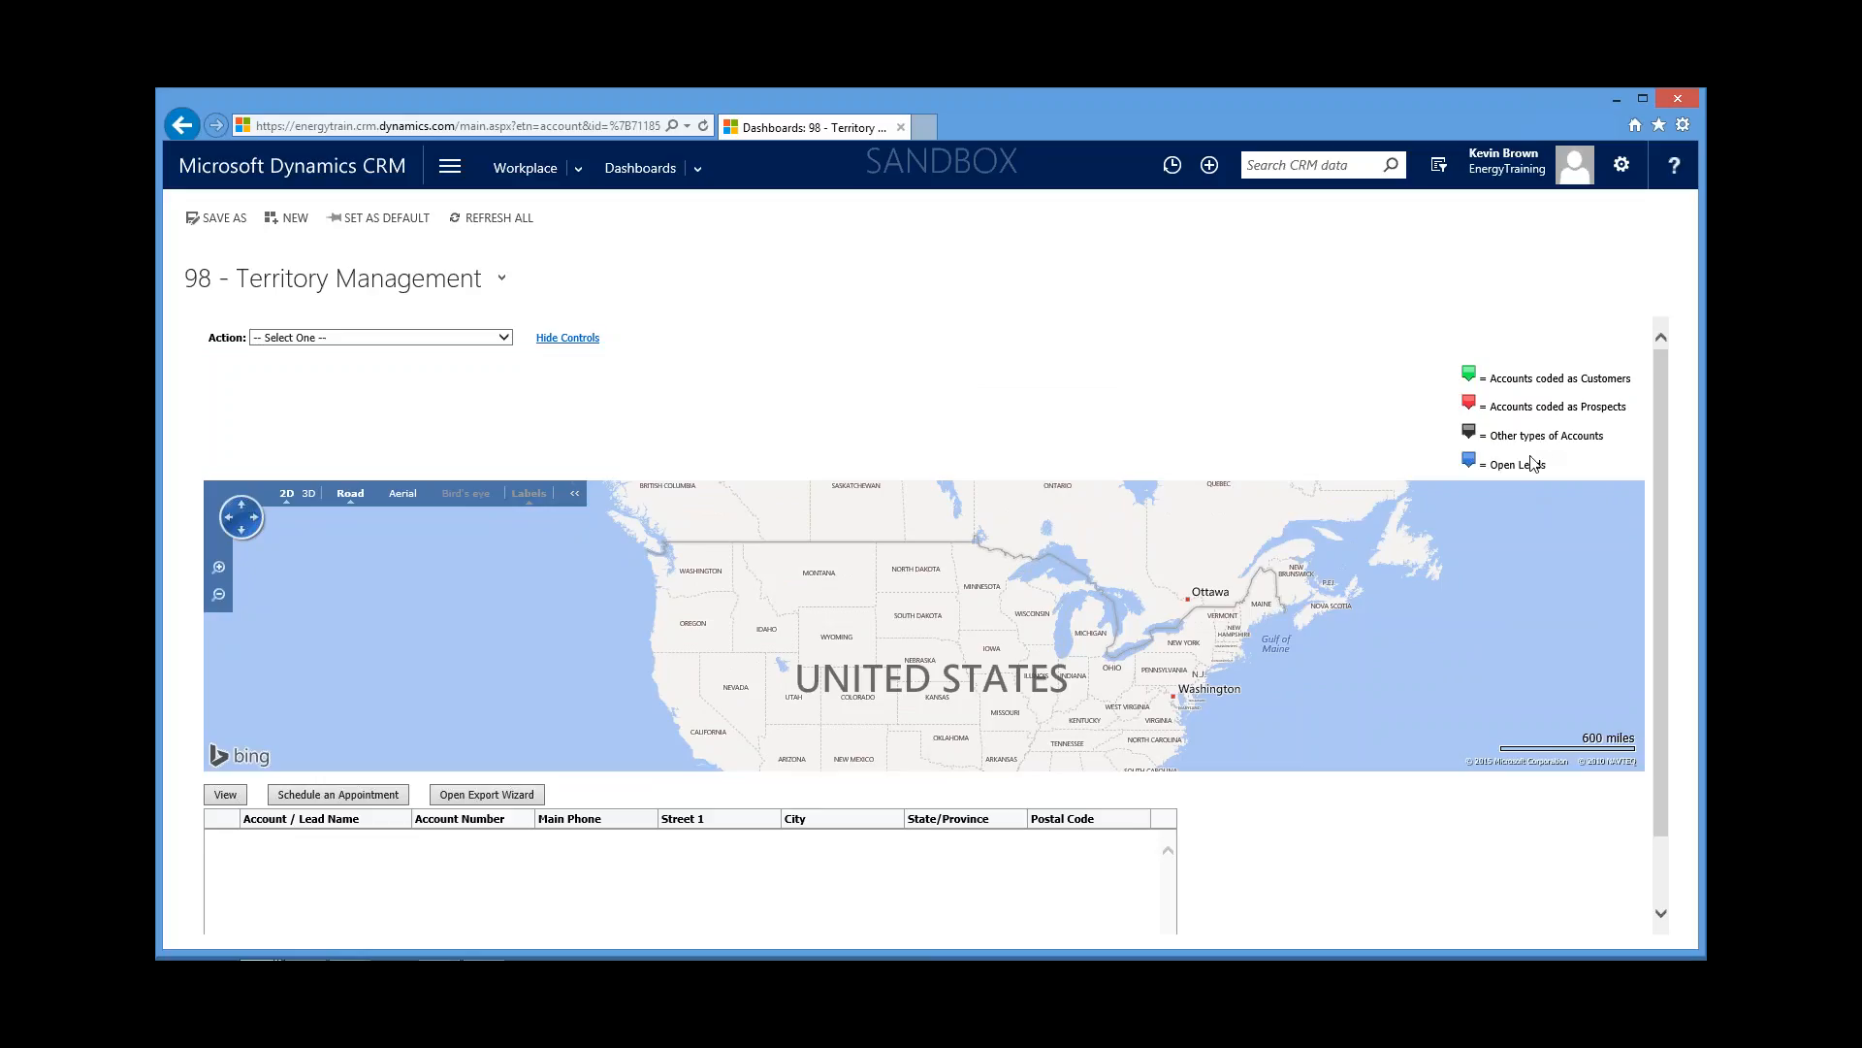
Step: Choose mapping accounts / leads within a radius of an account, search "fairview m" without the owned-only filter, and select Fairview Manufacturing
{"action": "left_click", "coordinate": [503, 342]}
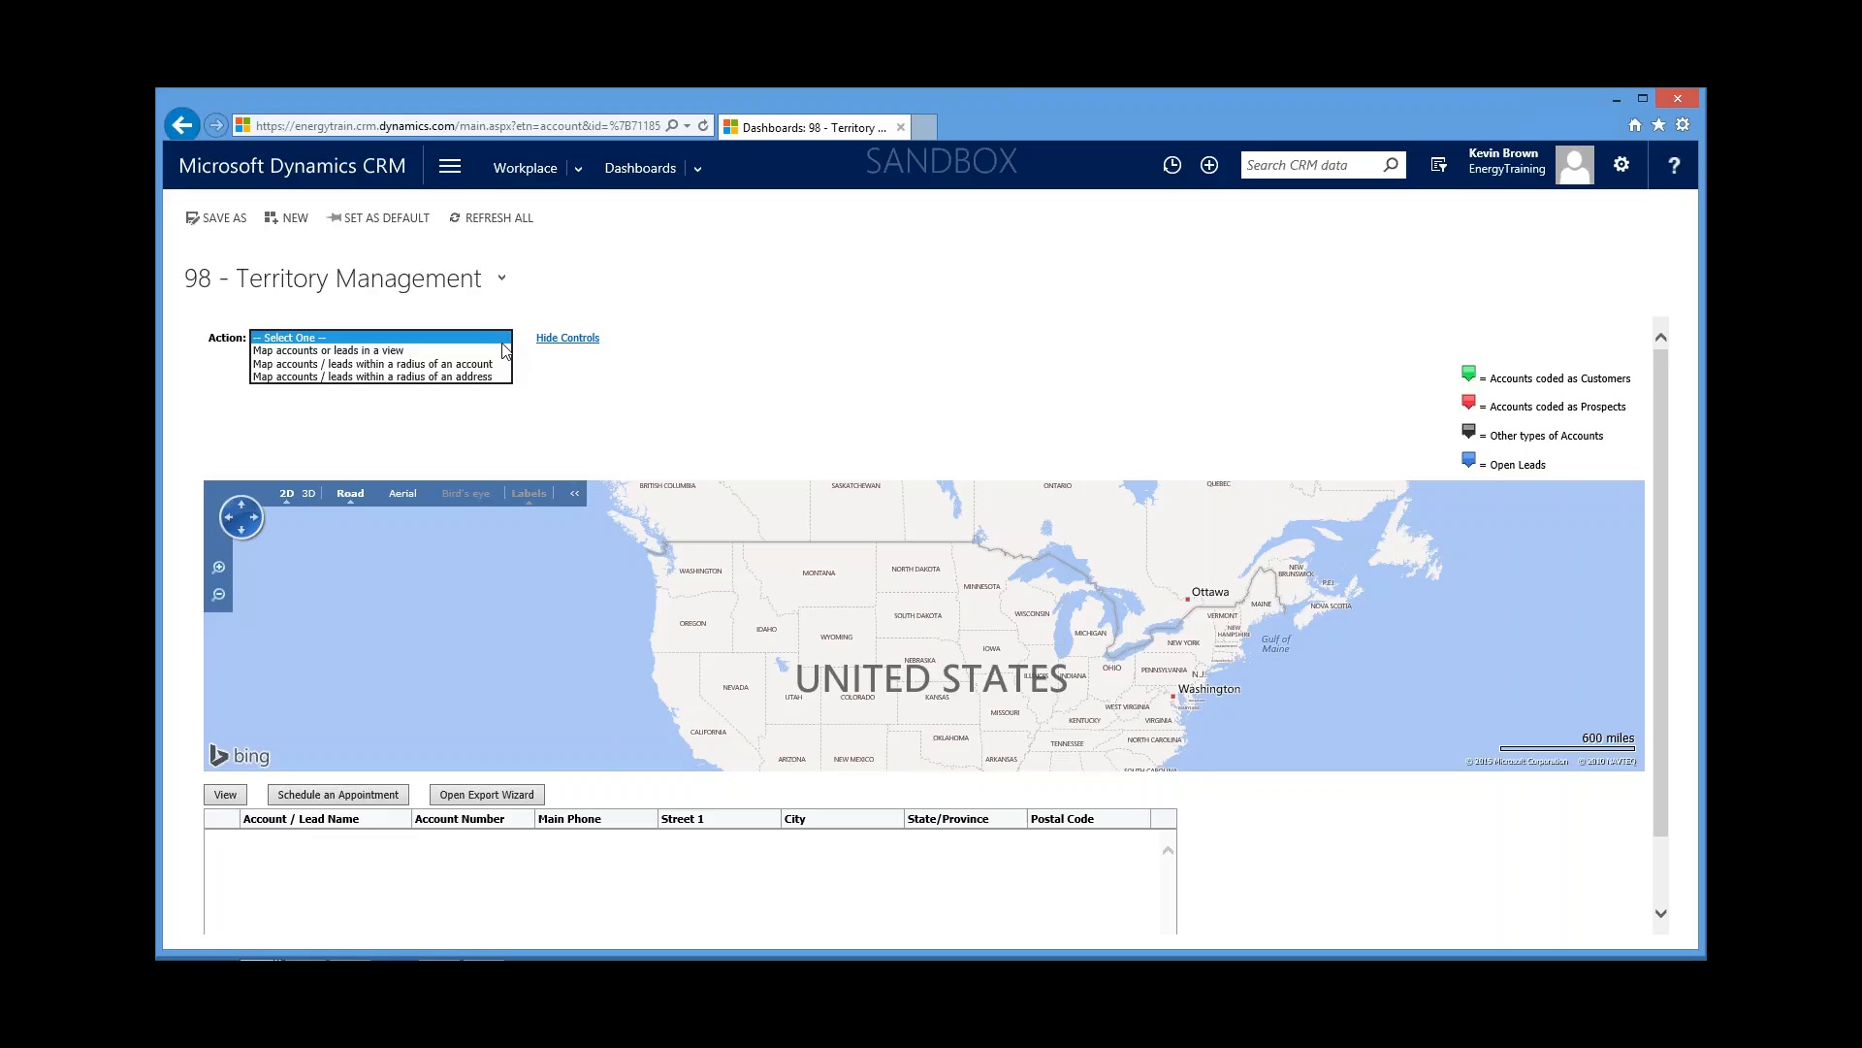
{"action": "left_click", "coordinate": [393, 367]}
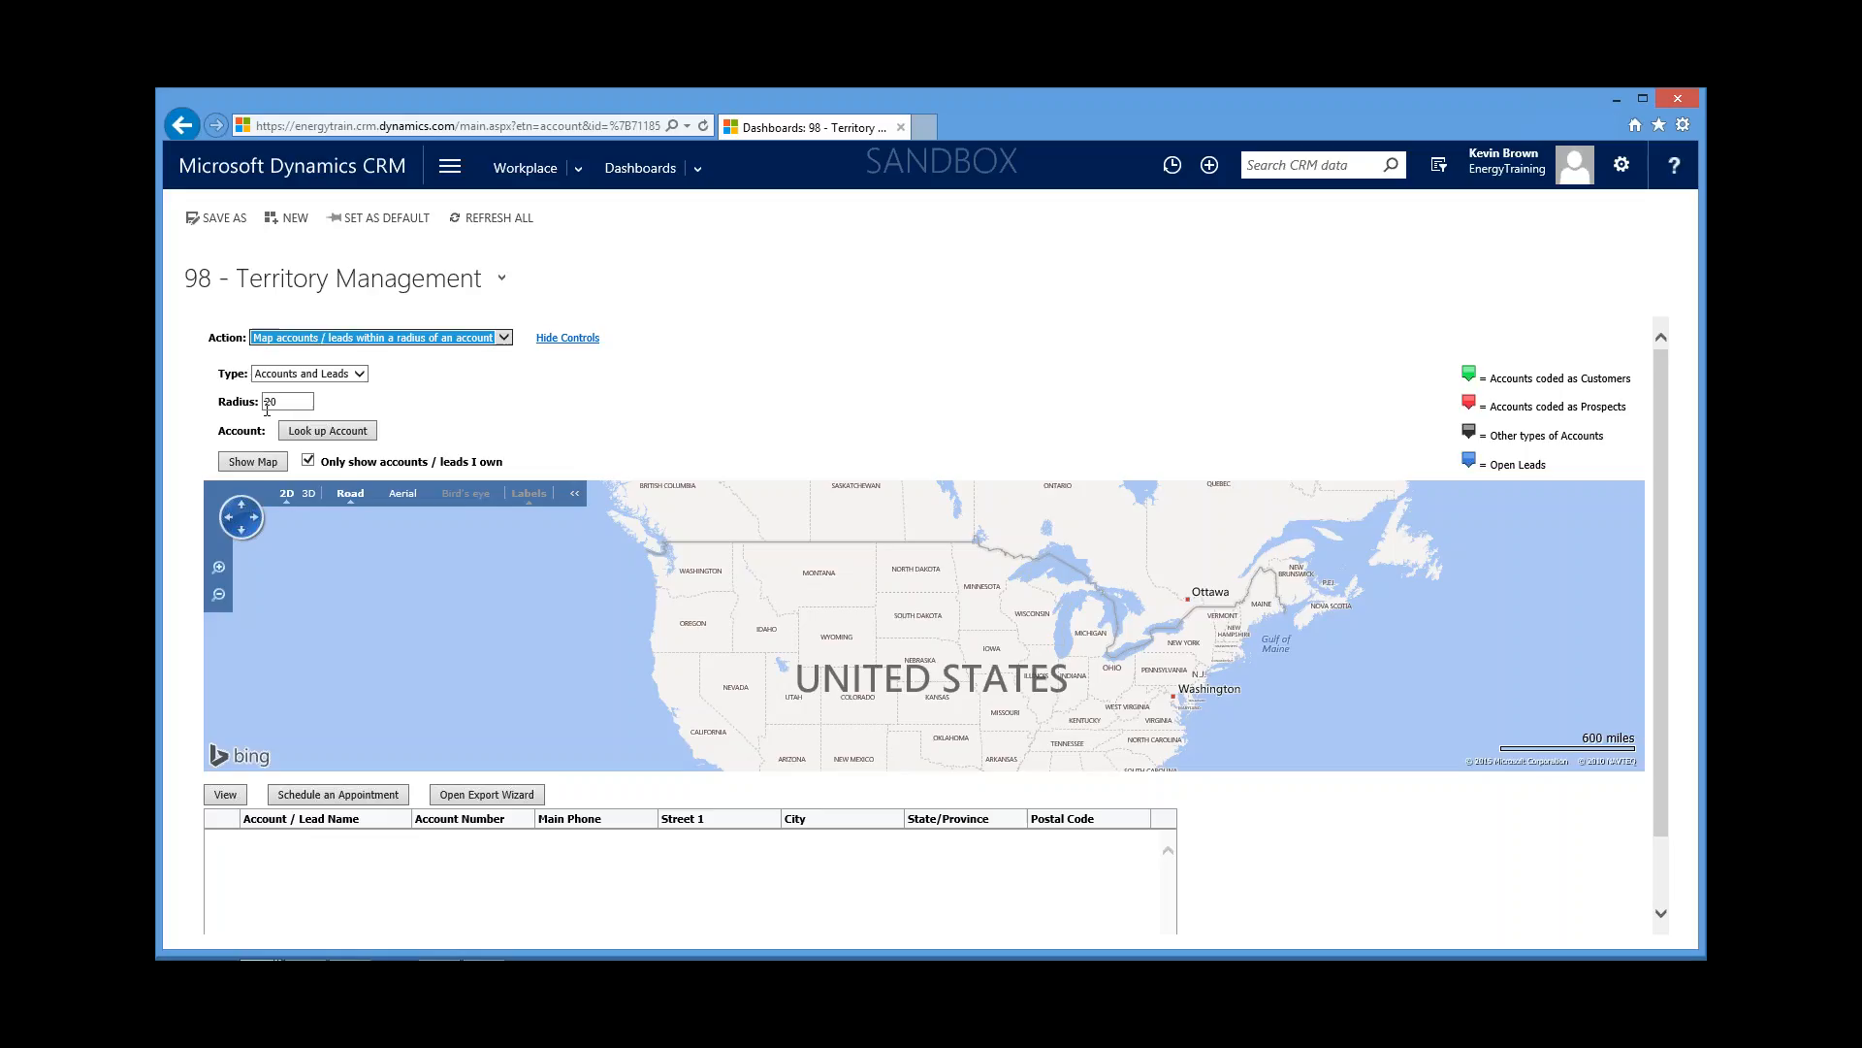
{"action": "left_click", "coordinate": [329, 432]}
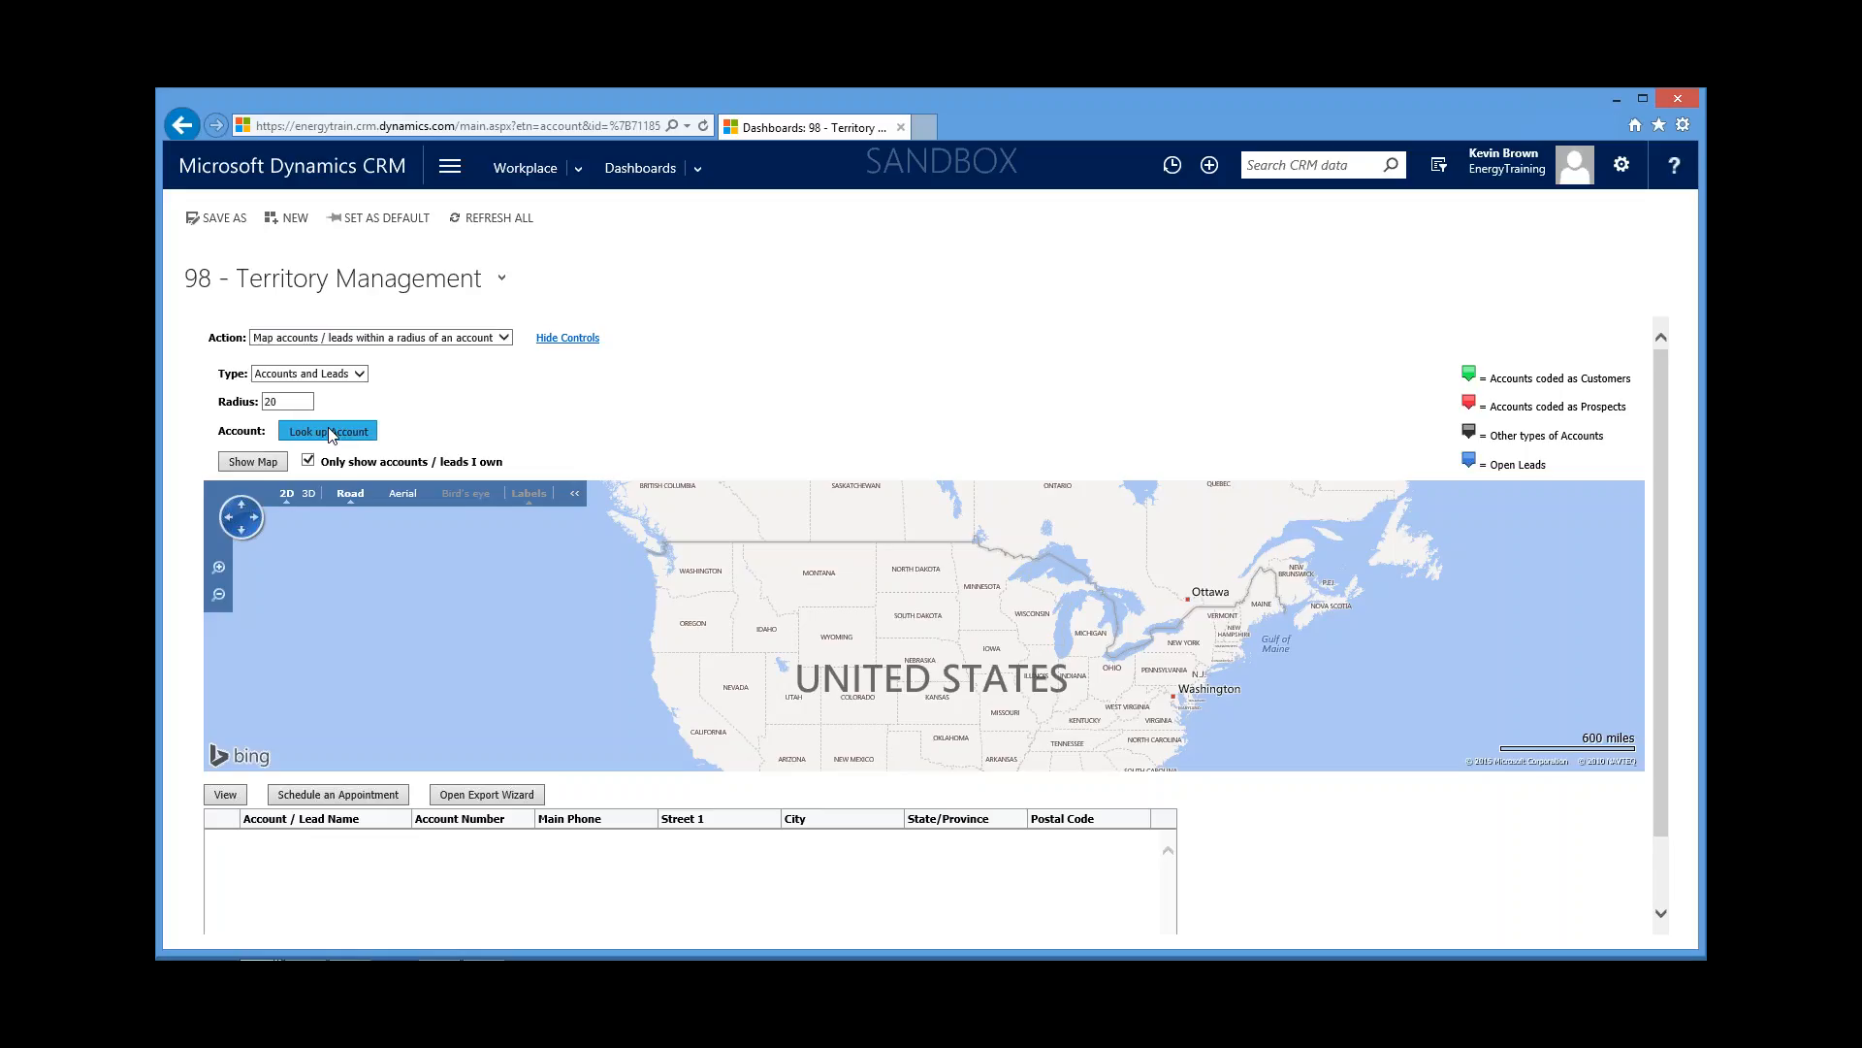
{"action": "left_click", "coordinate": [790, 500]}
{"action": "type", "text": "fa"}
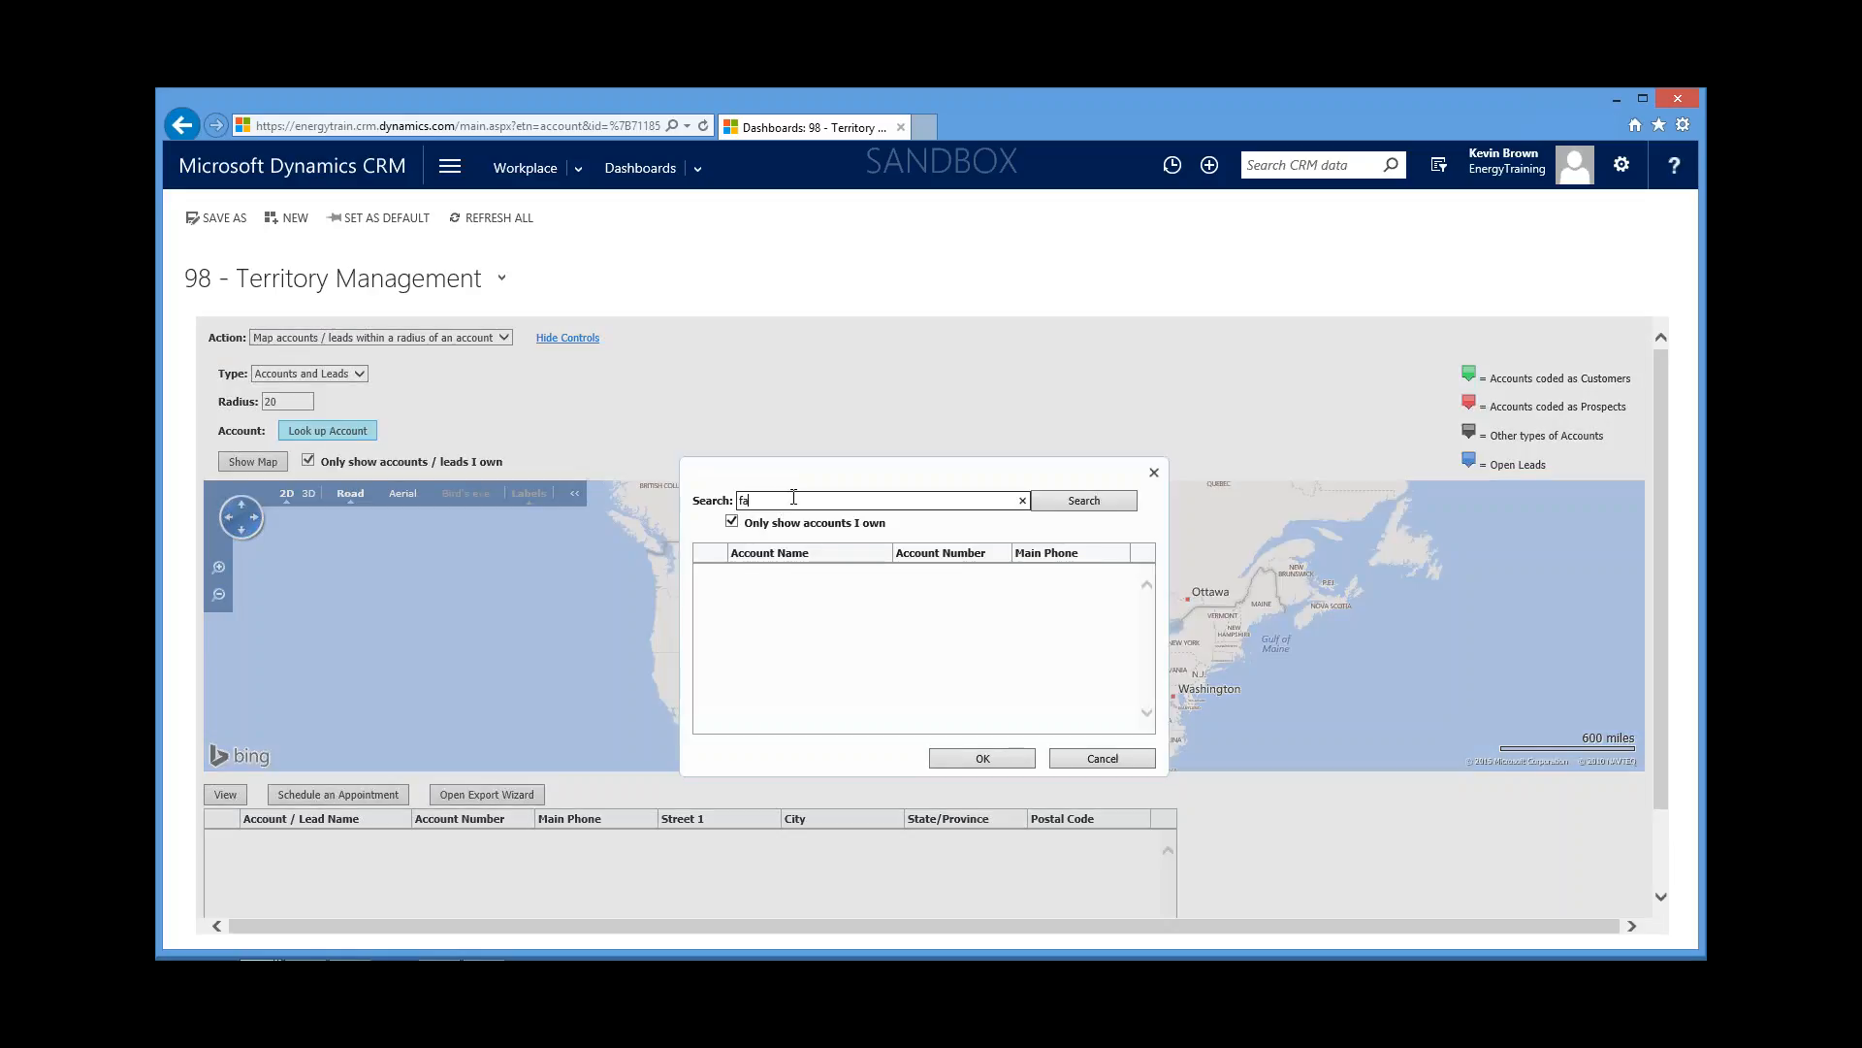
{"action": "type", "text": "irview m"}
{"action": "left_click", "coordinate": [1075, 512]}
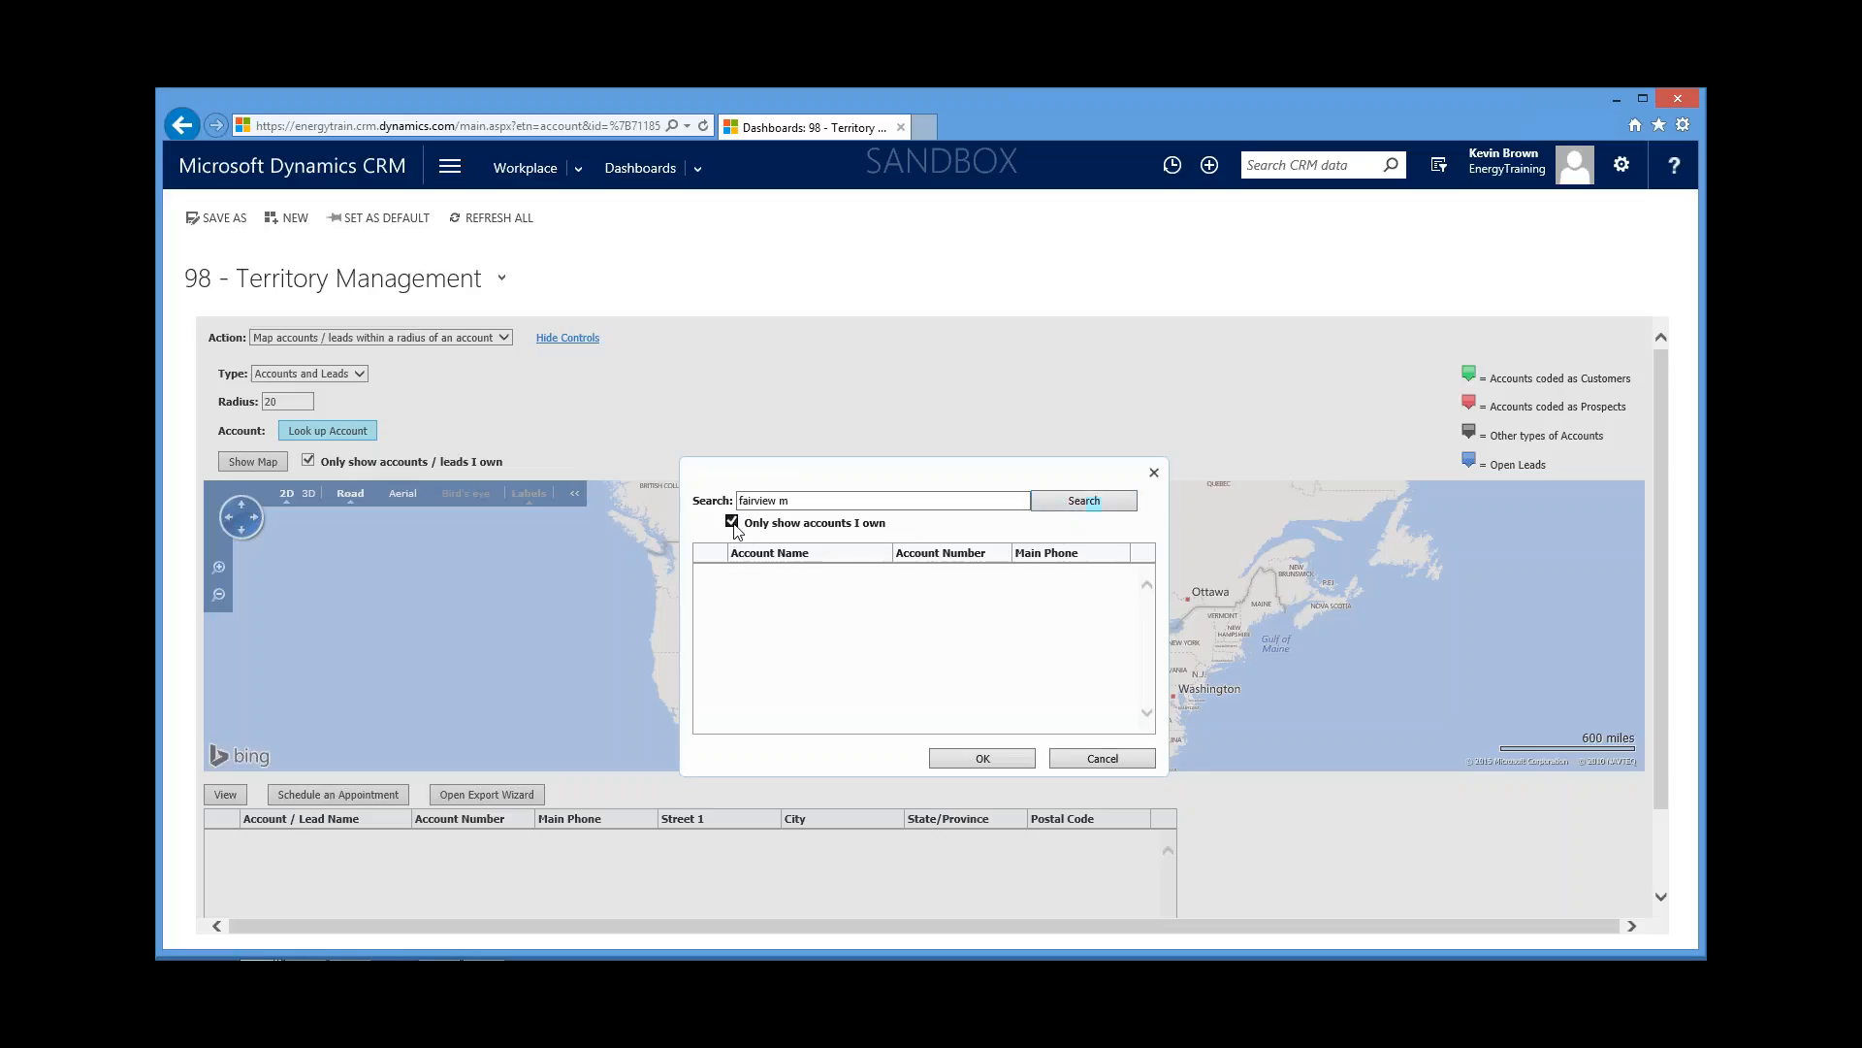
{"action": "left_click", "coordinate": [732, 522]}
{"action": "left_click", "coordinate": [1042, 509]}
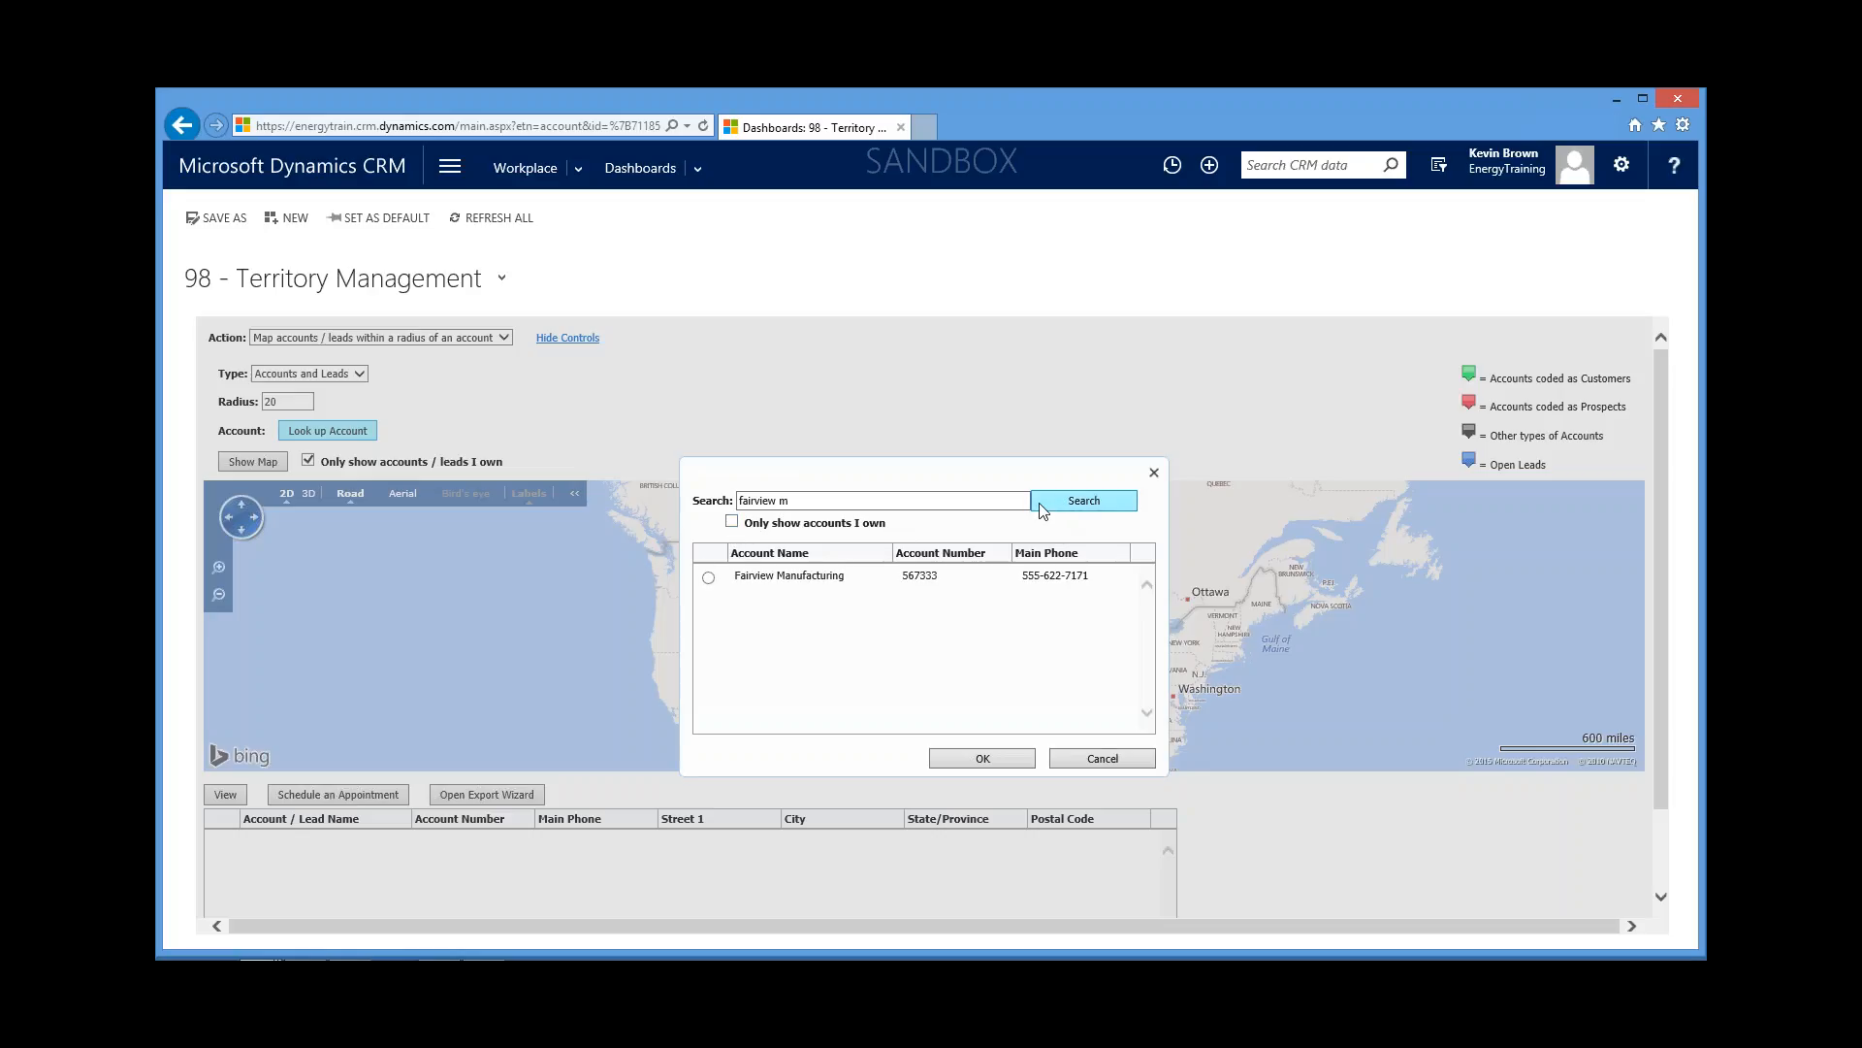
{"action": "left_click", "coordinate": [708, 577]}
{"action": "left_click", "coordinate": [970, 754]}
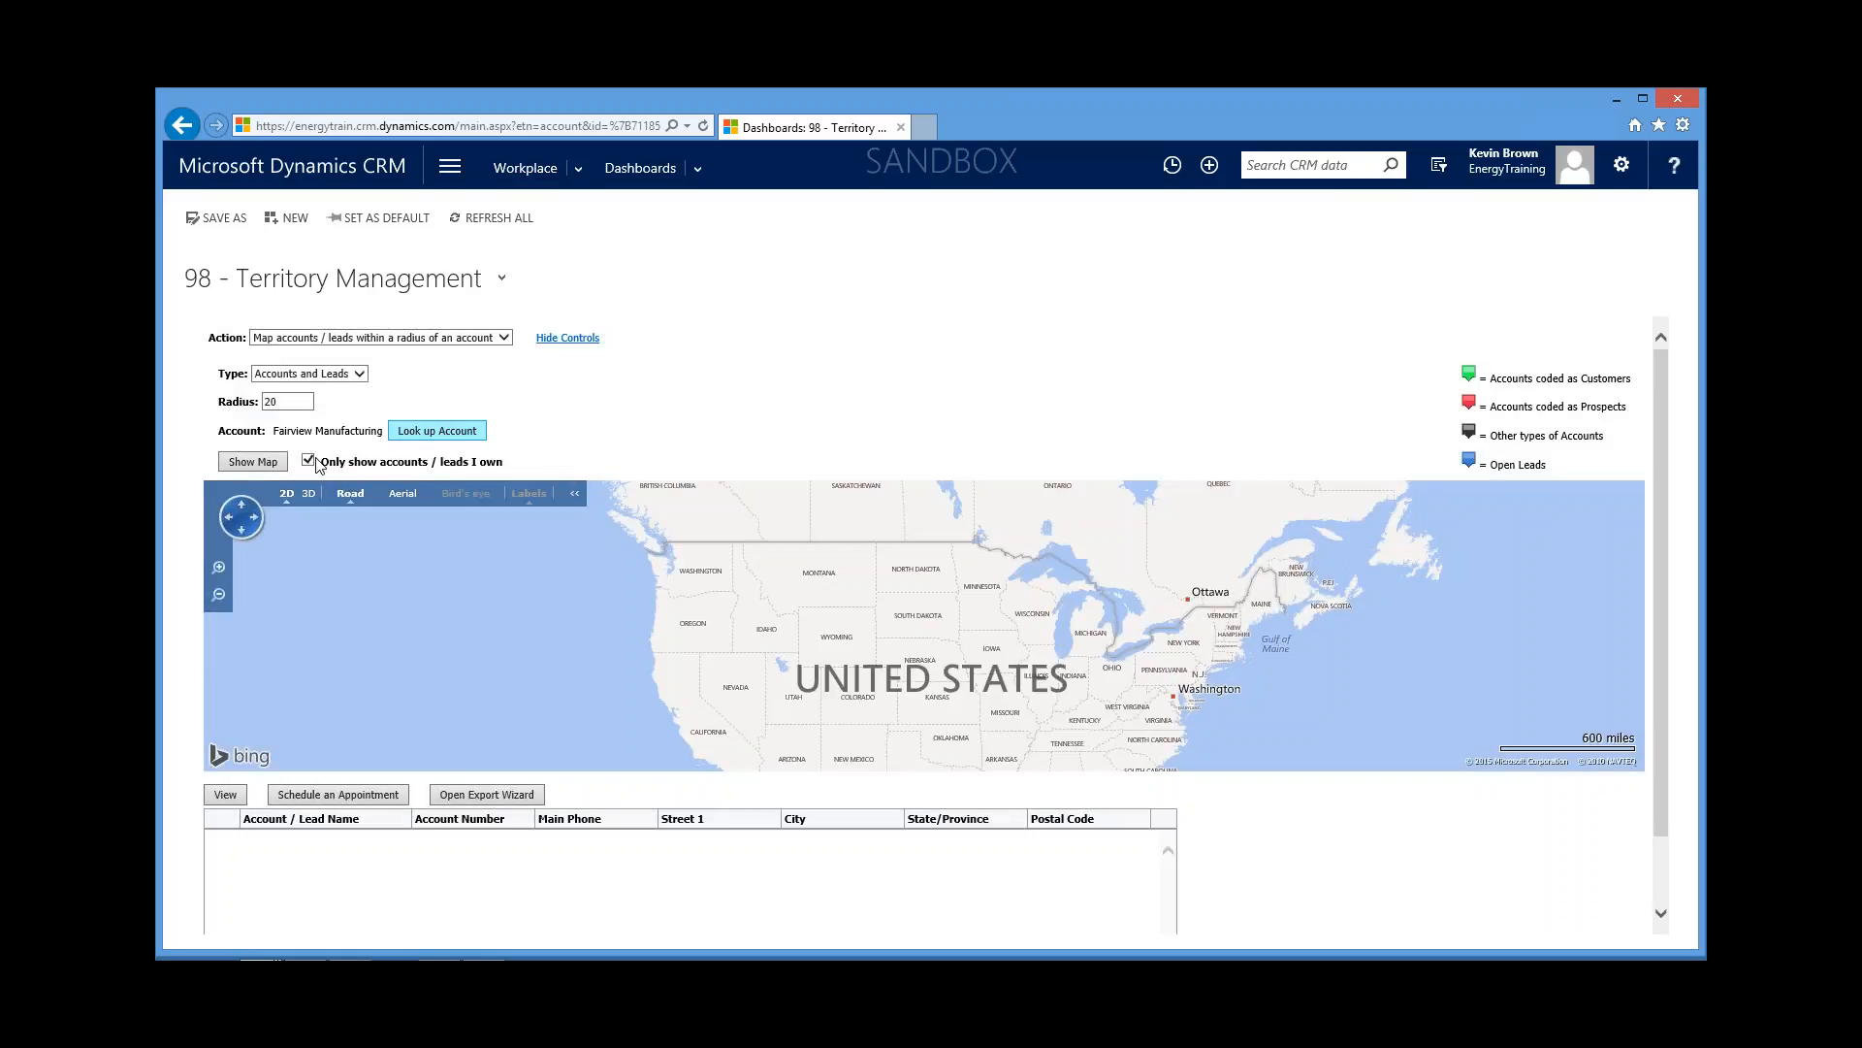
Step: Map all accounts and leads within a radius of 20 around Fairview Manufacturing, regardless of owner, and inspect the details of several map pins
{"action": "left_click", "coordinate": [307, 461]}
{"action": "left_click", "coordinate": [254, 461]}
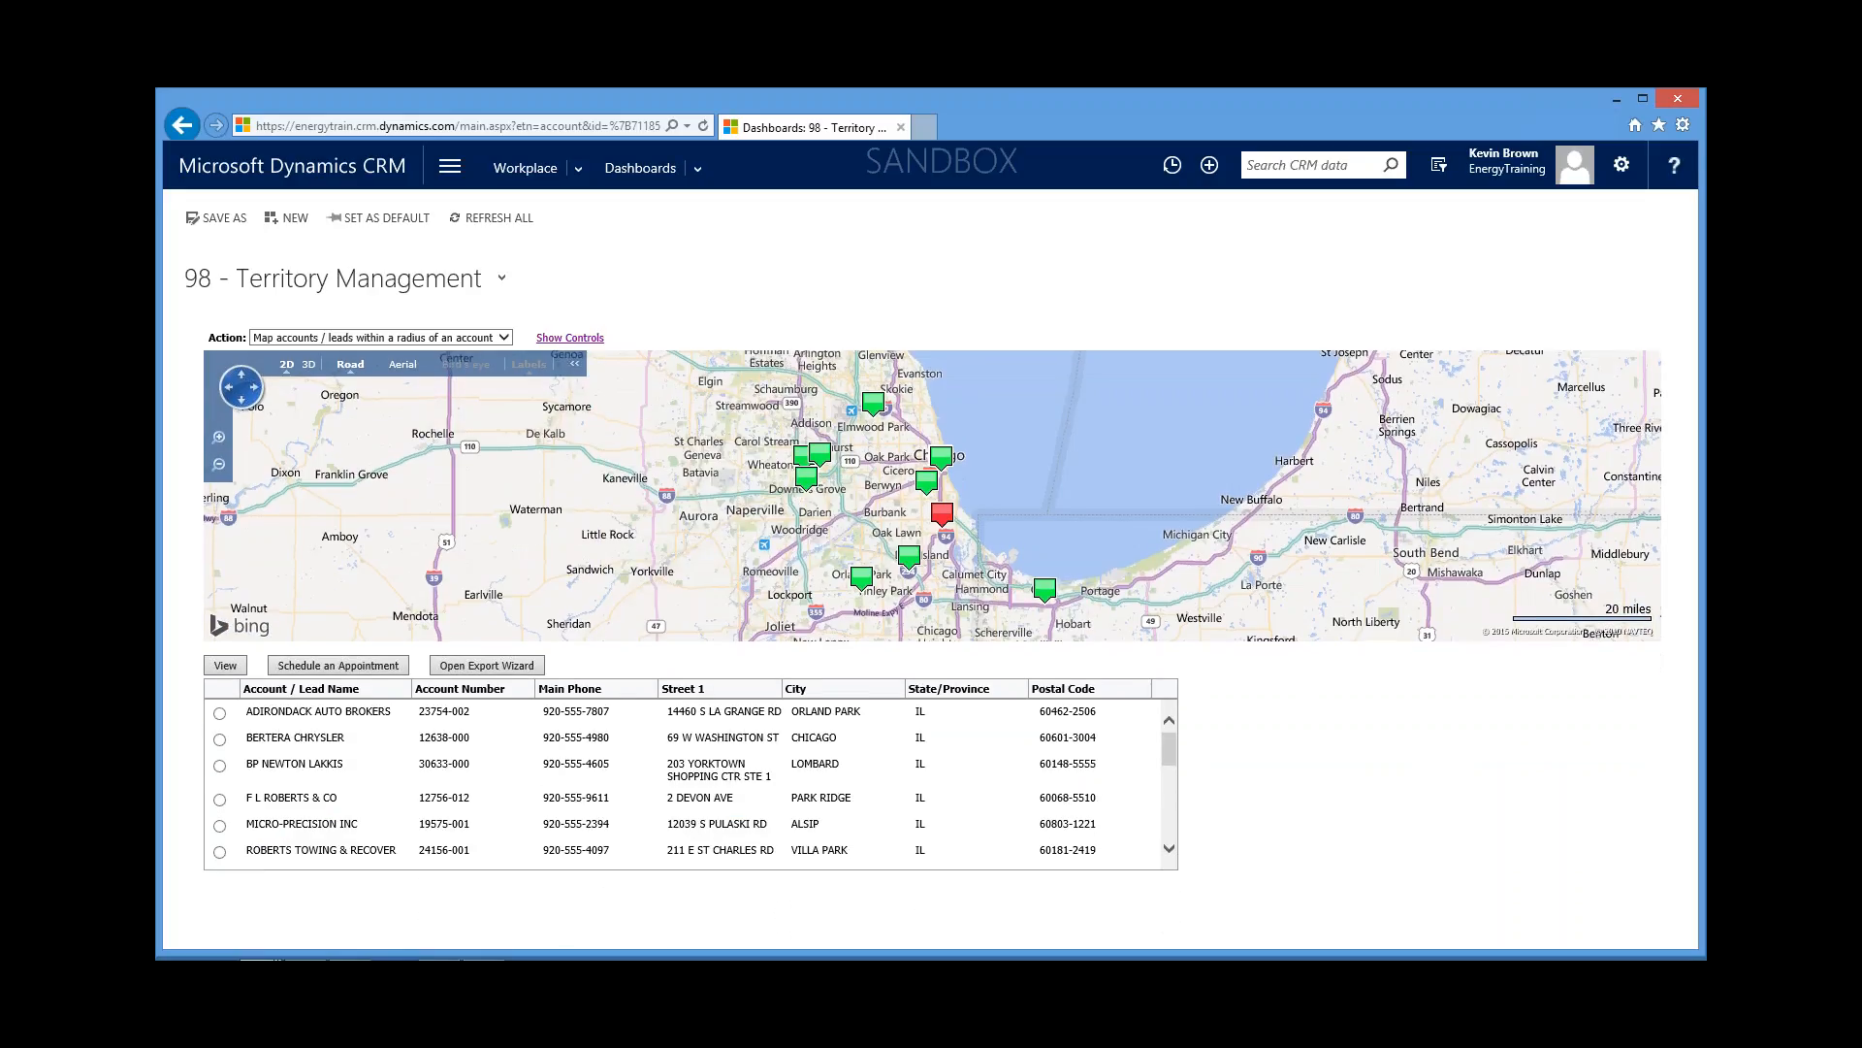
{"action": "left_click", "coordinate": [923, 490]}
{"action": "left_click", "coordinate": [1047, 594]}
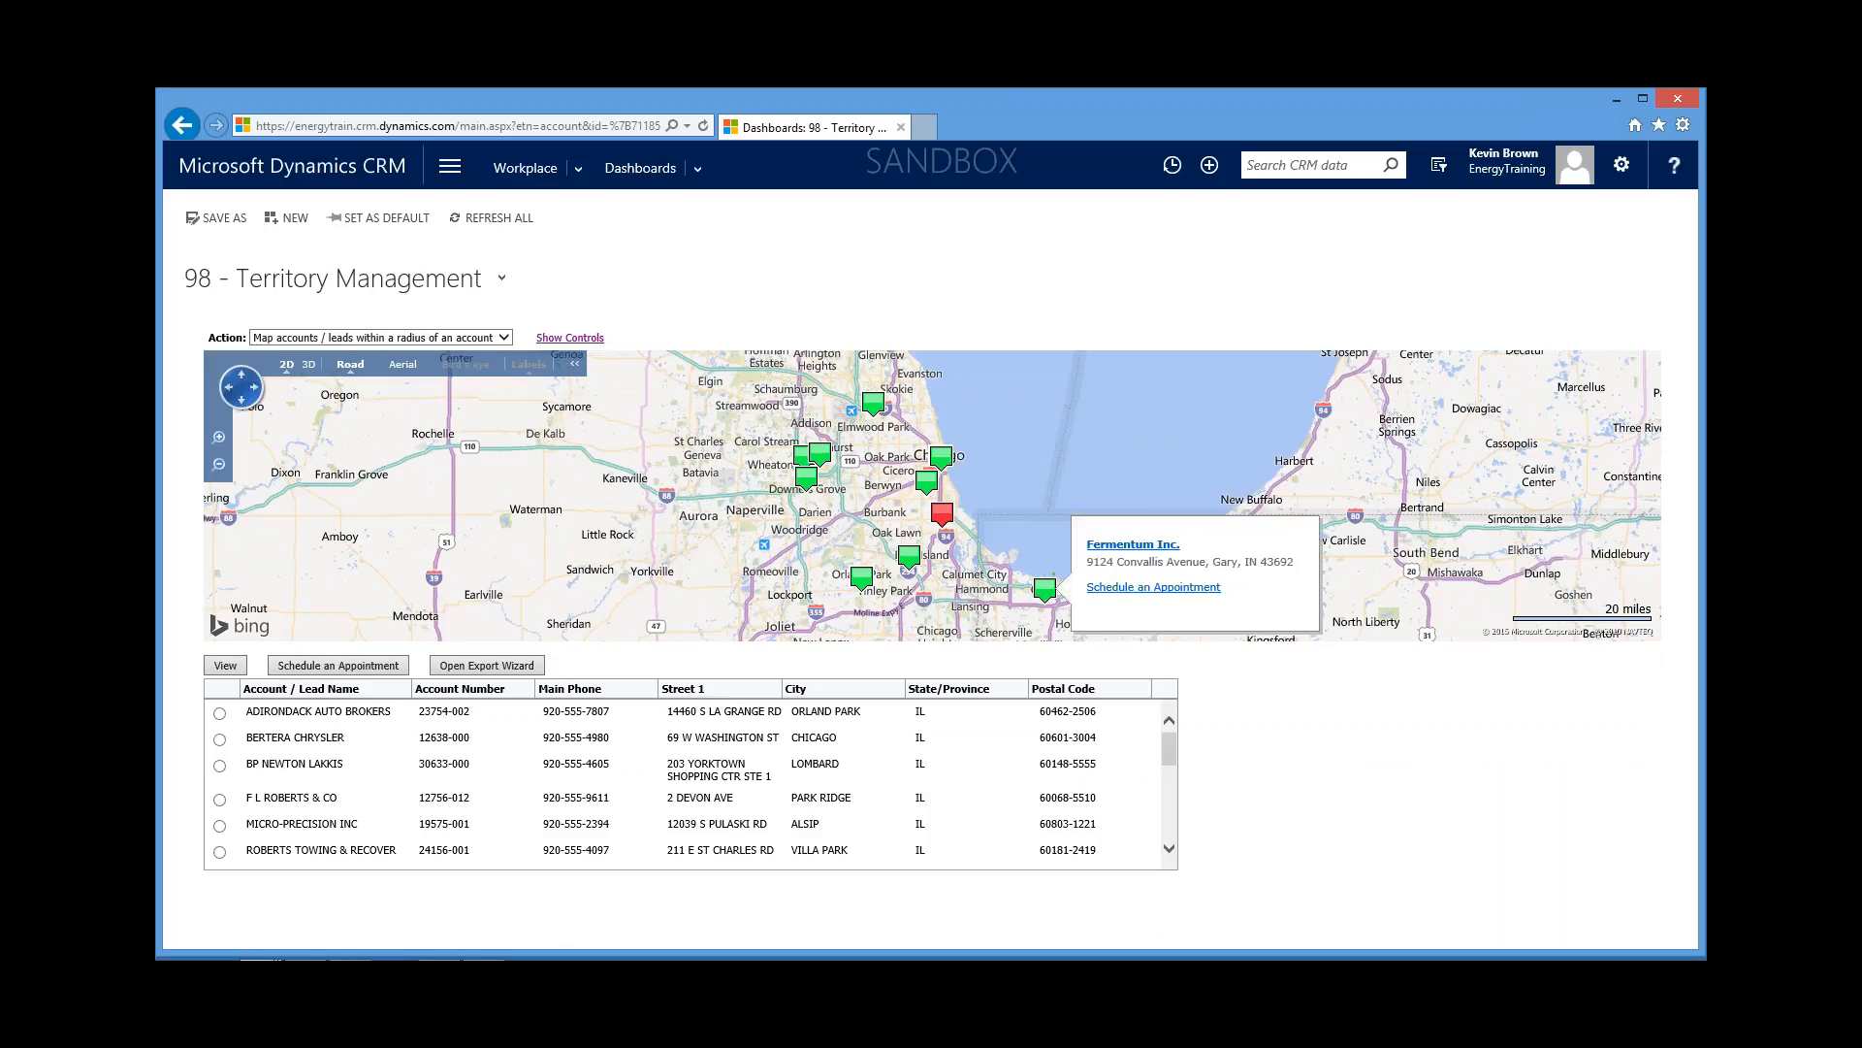
{"action": "mouse_move", "coordinate": [941, 526]}
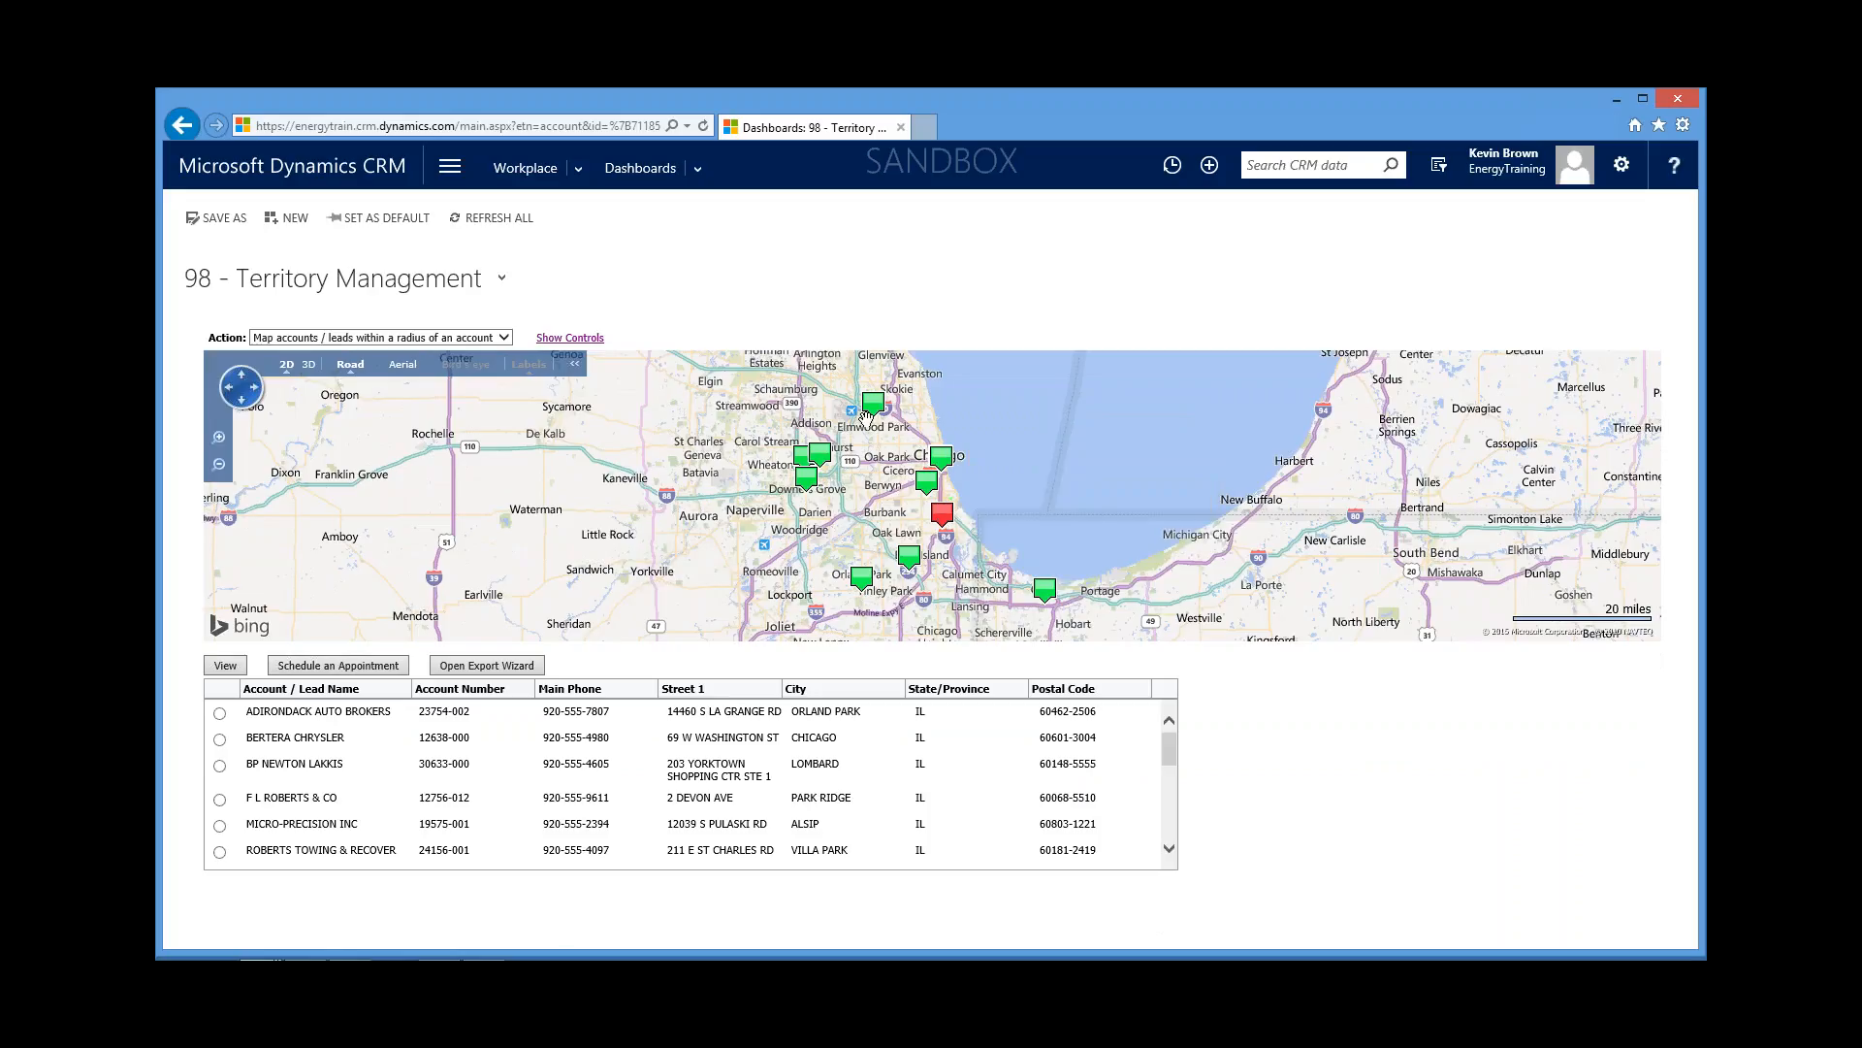
{"action": "mouse_move", "coordinate": [868, 415]}
{"action": "mouse_move", "coordinate": [937, 472]}
Step: Map accounts / leads within a radius of the address Green Bay, WI, and inspect a pin near the city
{"action": "left_click", "coordinate": [503, 337]}
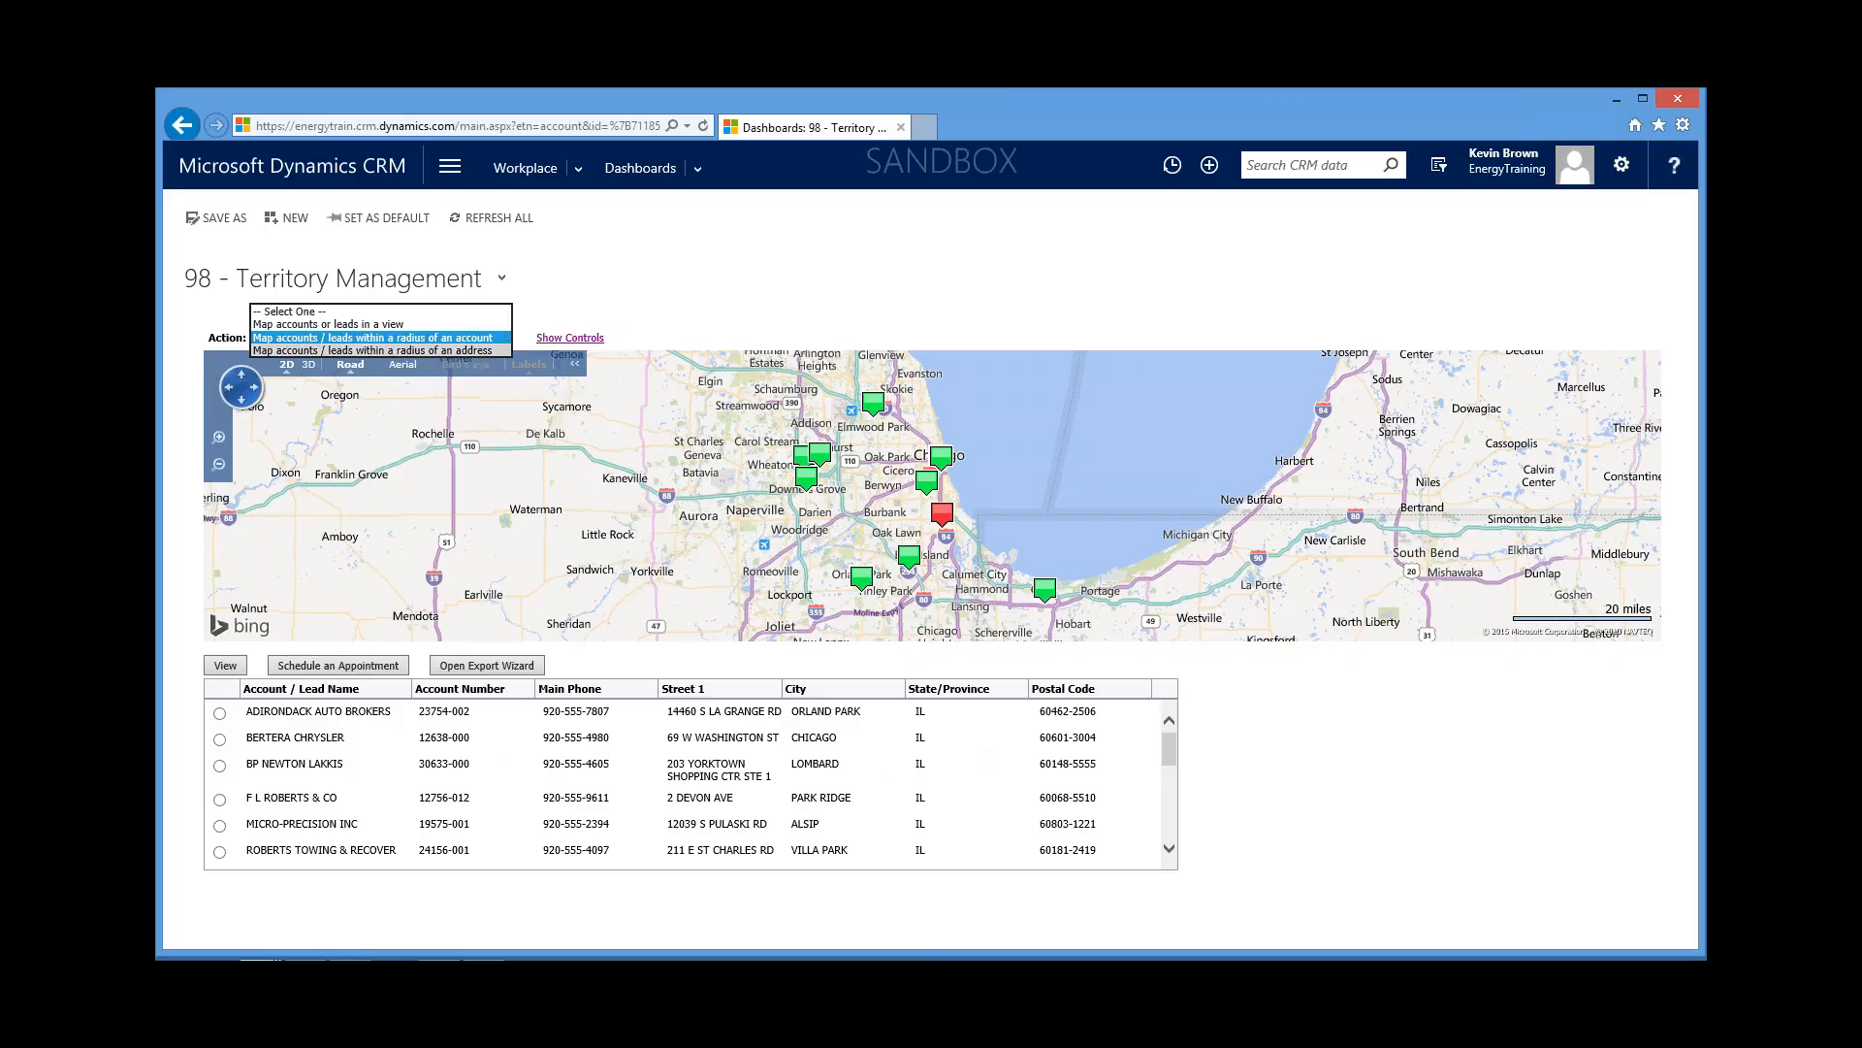
{"action": "key", "text": "Down"}
{"action": "key", "text": "Return"}
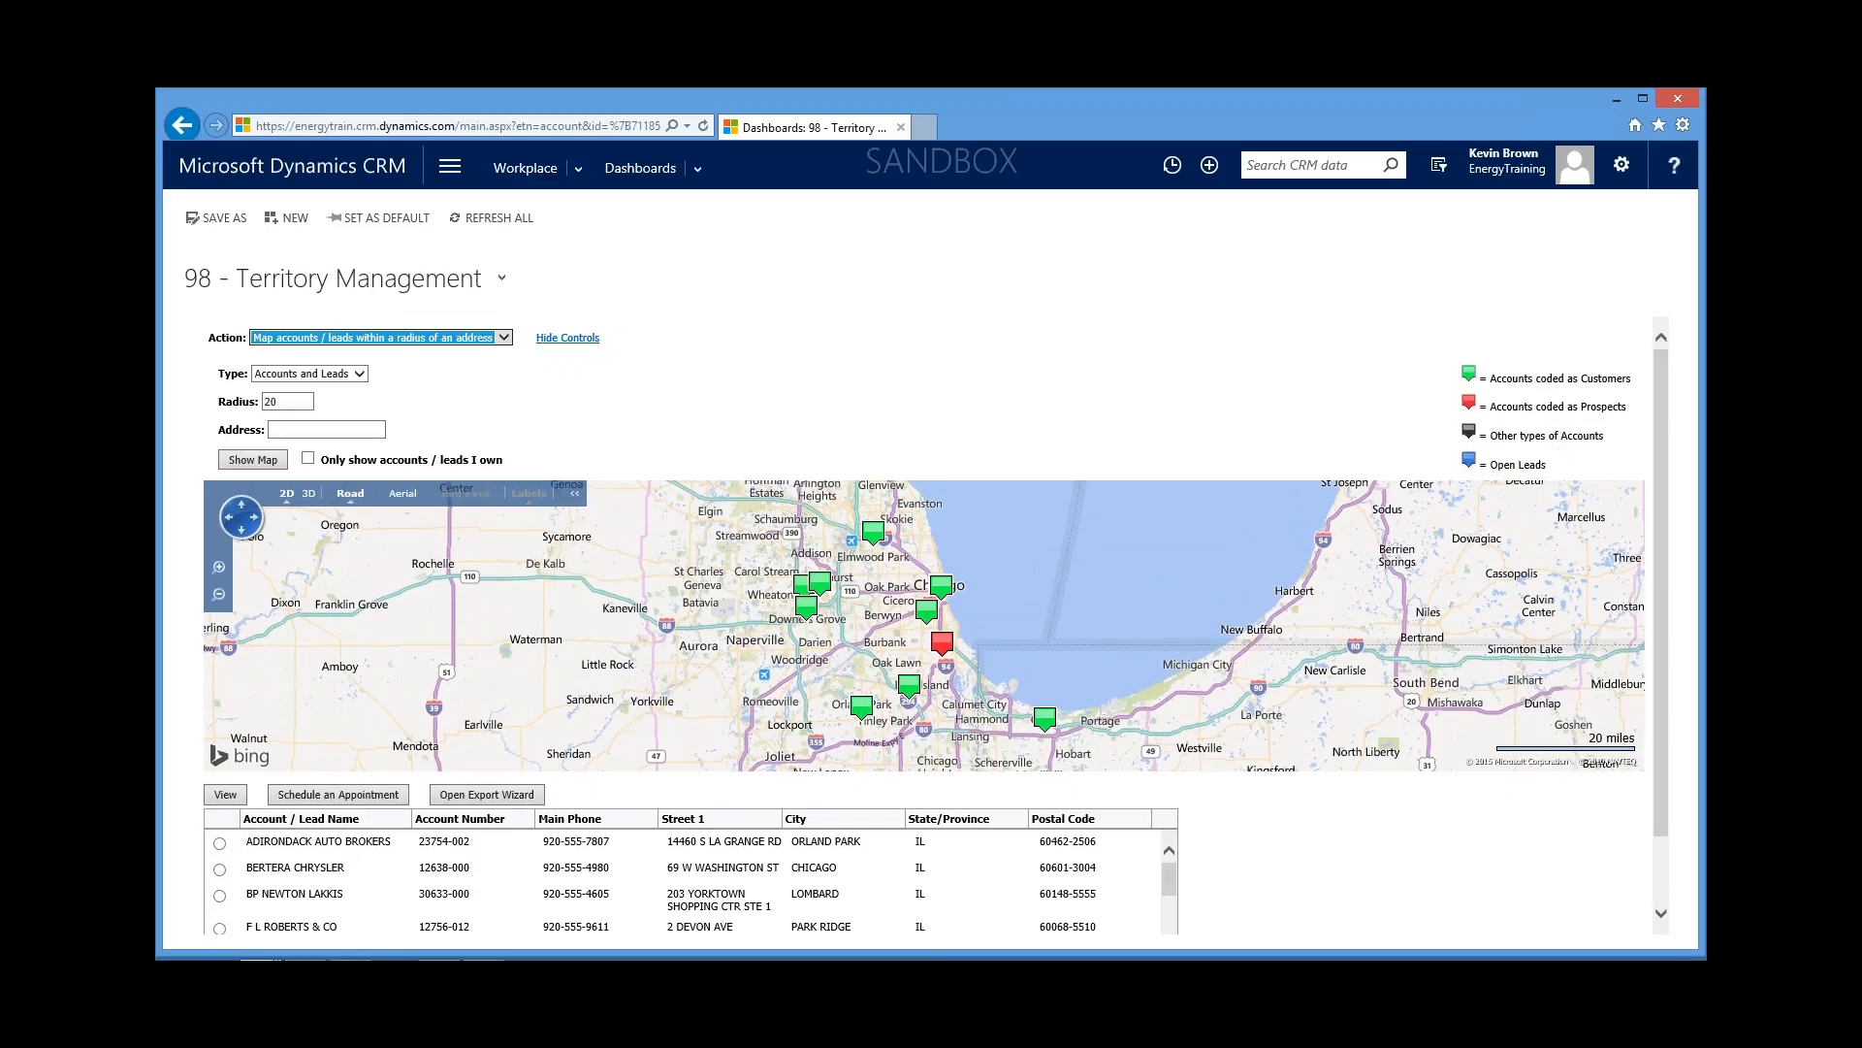
{"action": "left_click", "coordinate": [291, 431]}
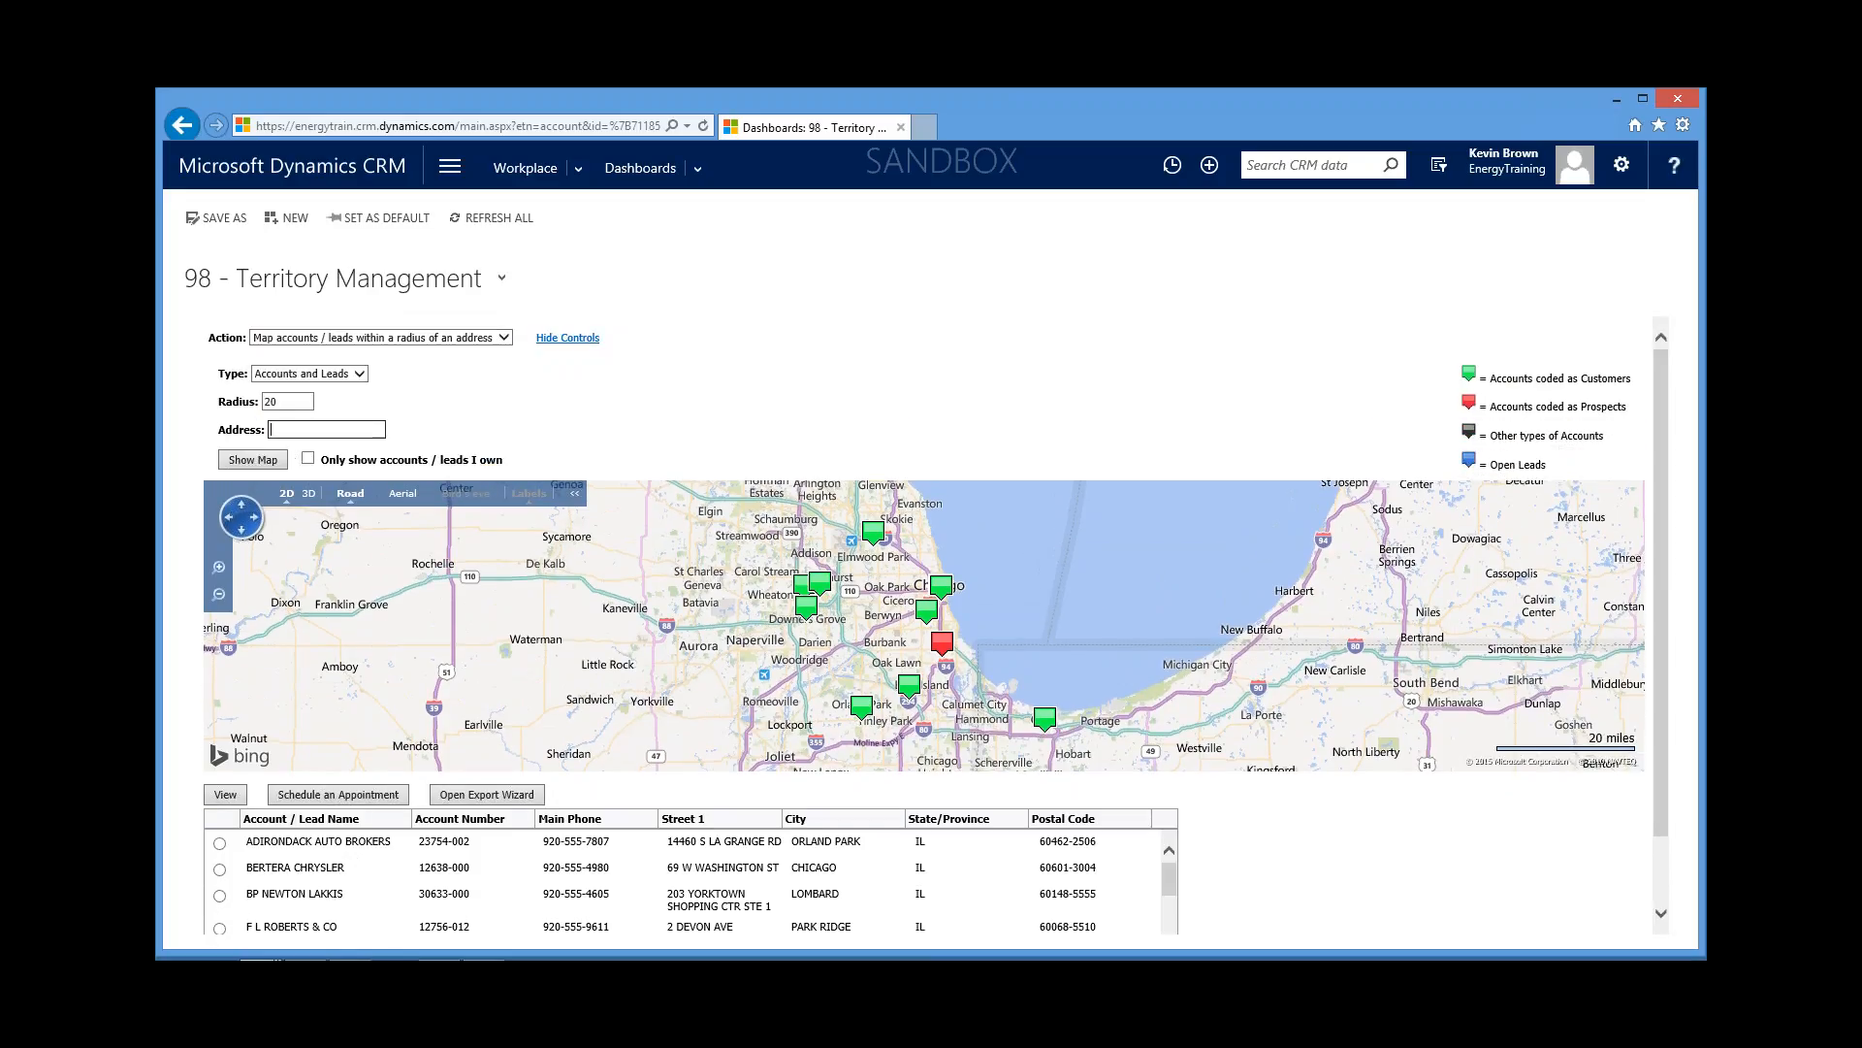
{"action": "type", "text": "Green Bay, WI"}
{"action": "left_click", "coordinate": [248, 461]}
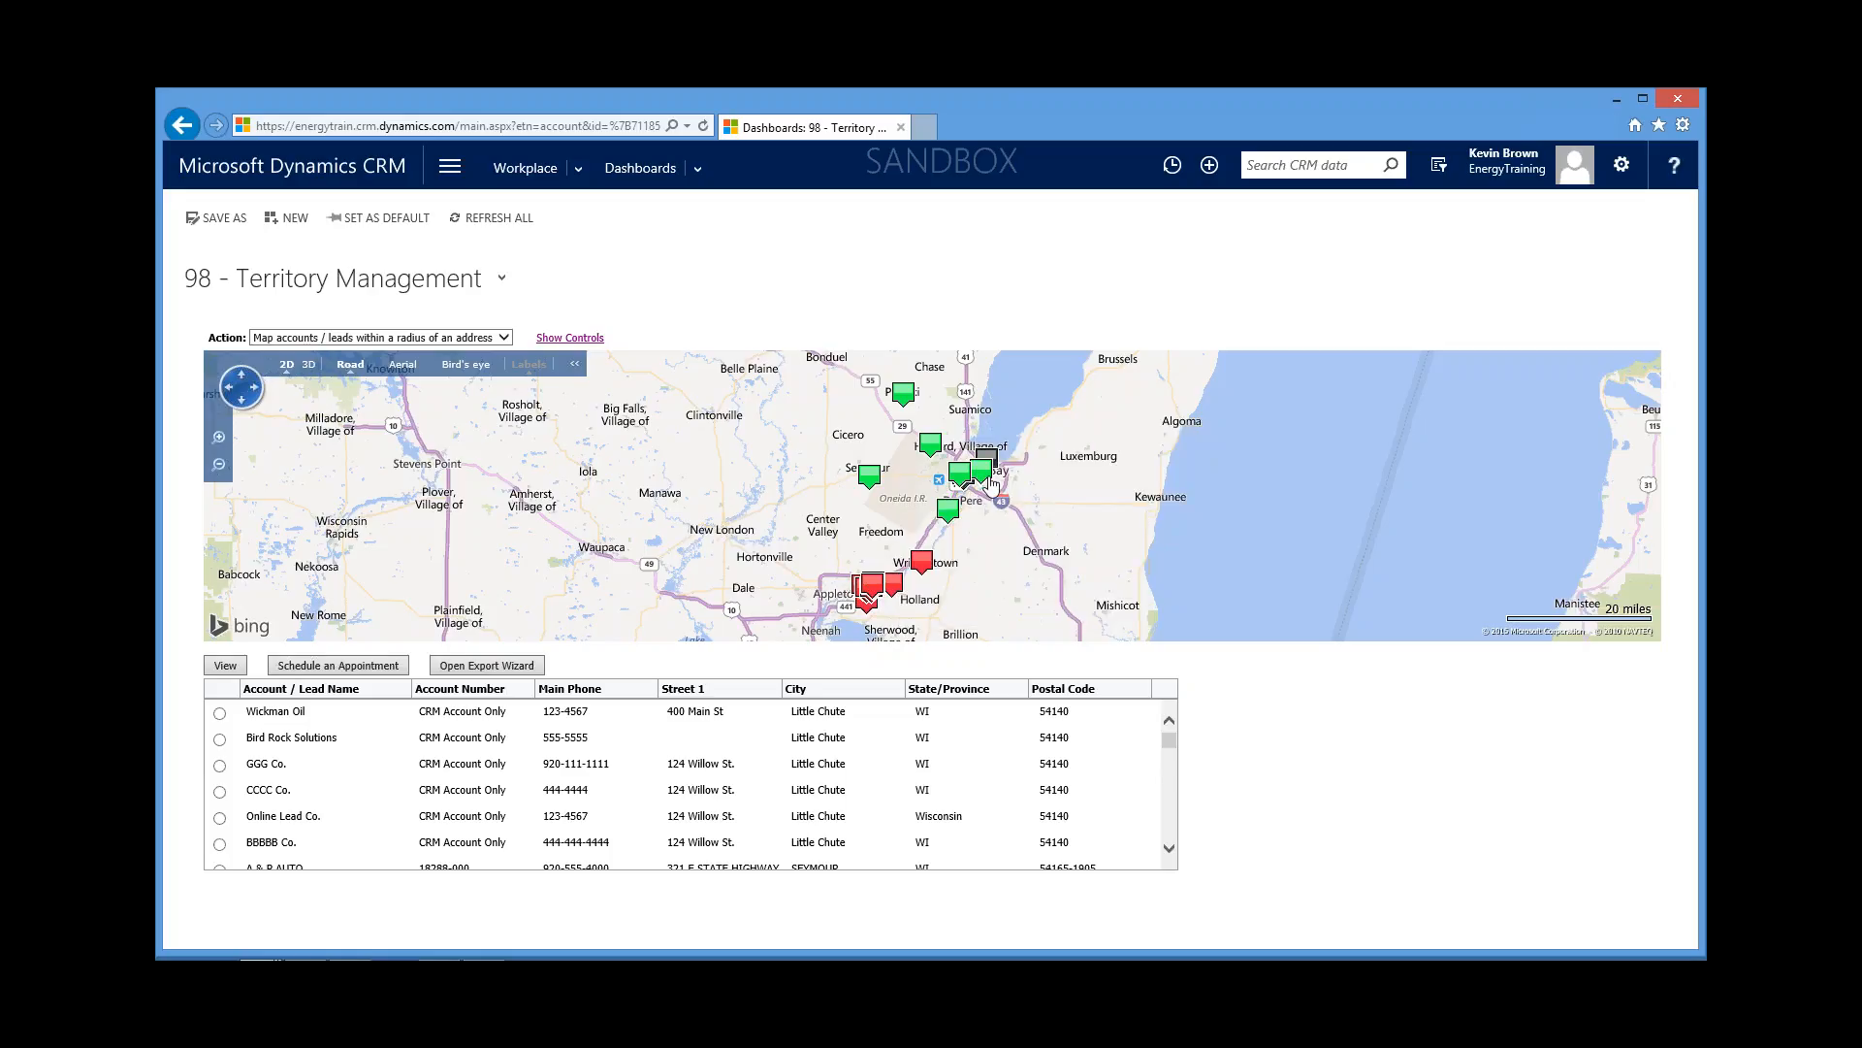
{"action": "mouse_move", "coordinate": [996, 461]}
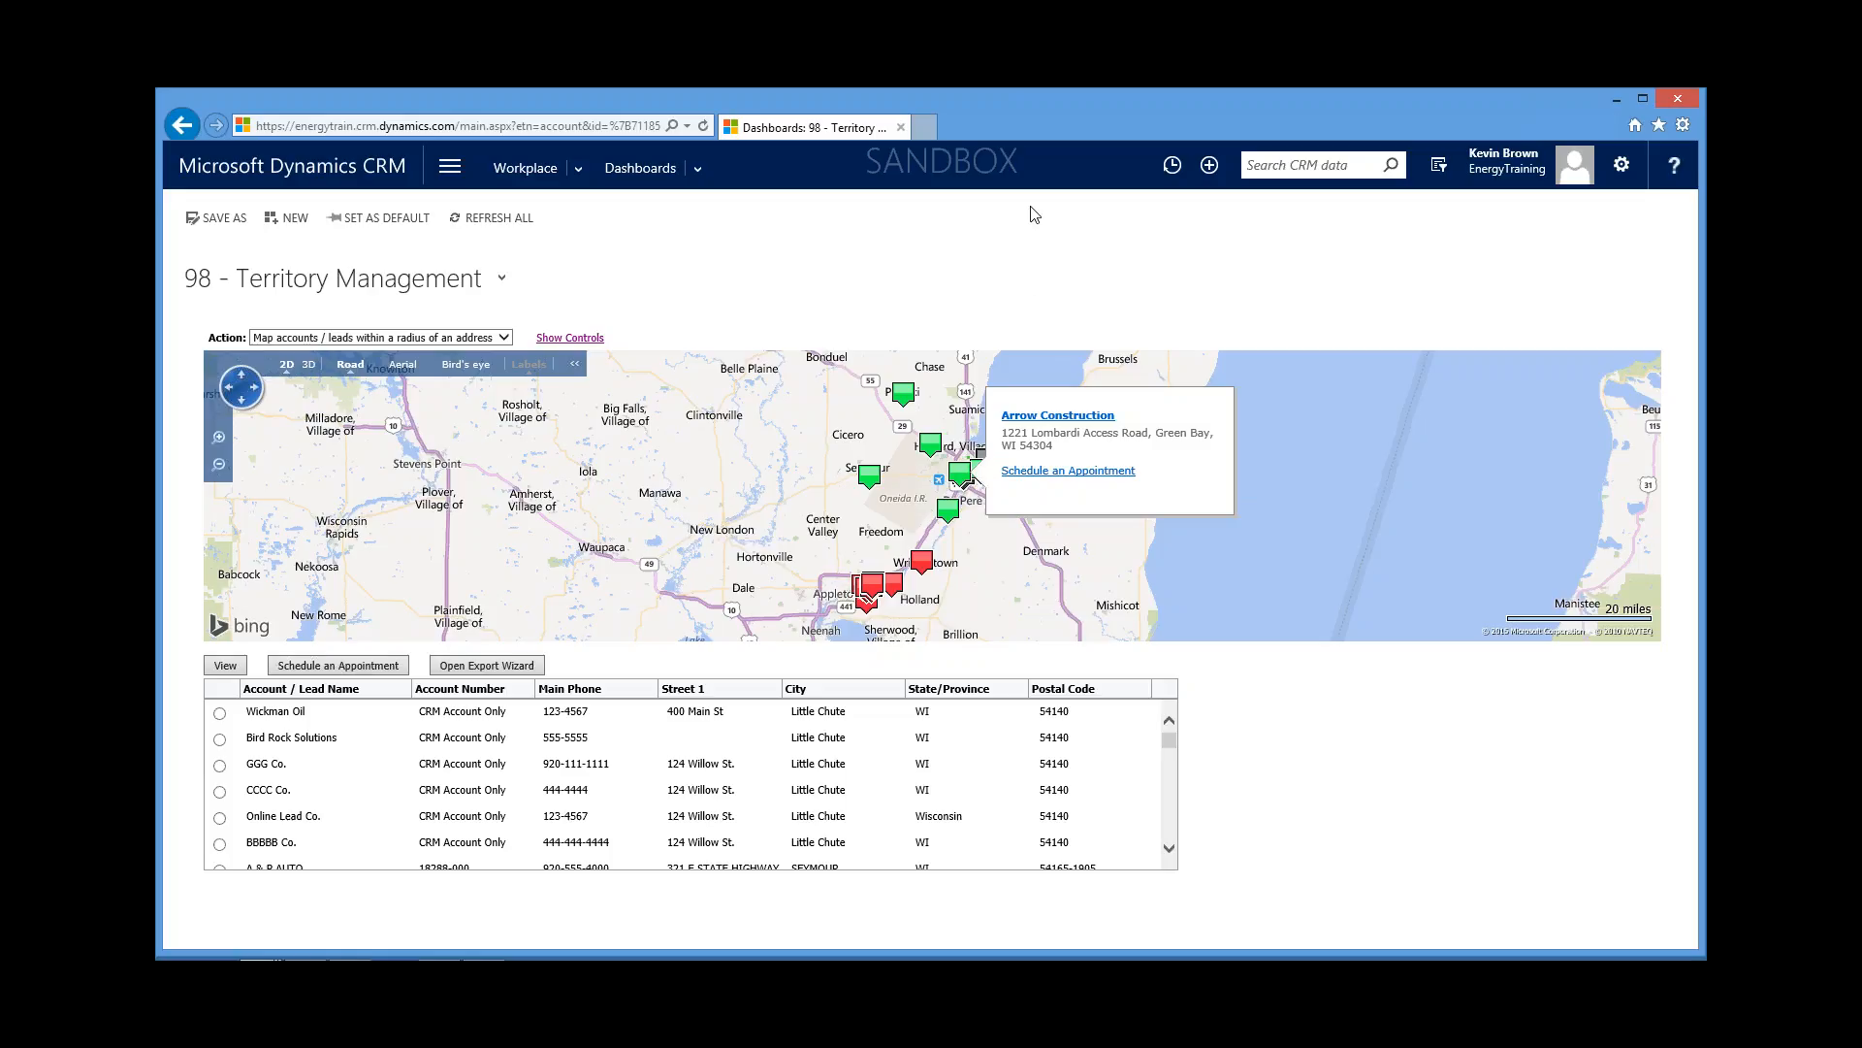
Step: Switch to the 301 – Opportunity Close Rate report window and examine its lost sales stages and its second and third grouping options
{"action": "left_click", "coordinate": [1618, 98]}
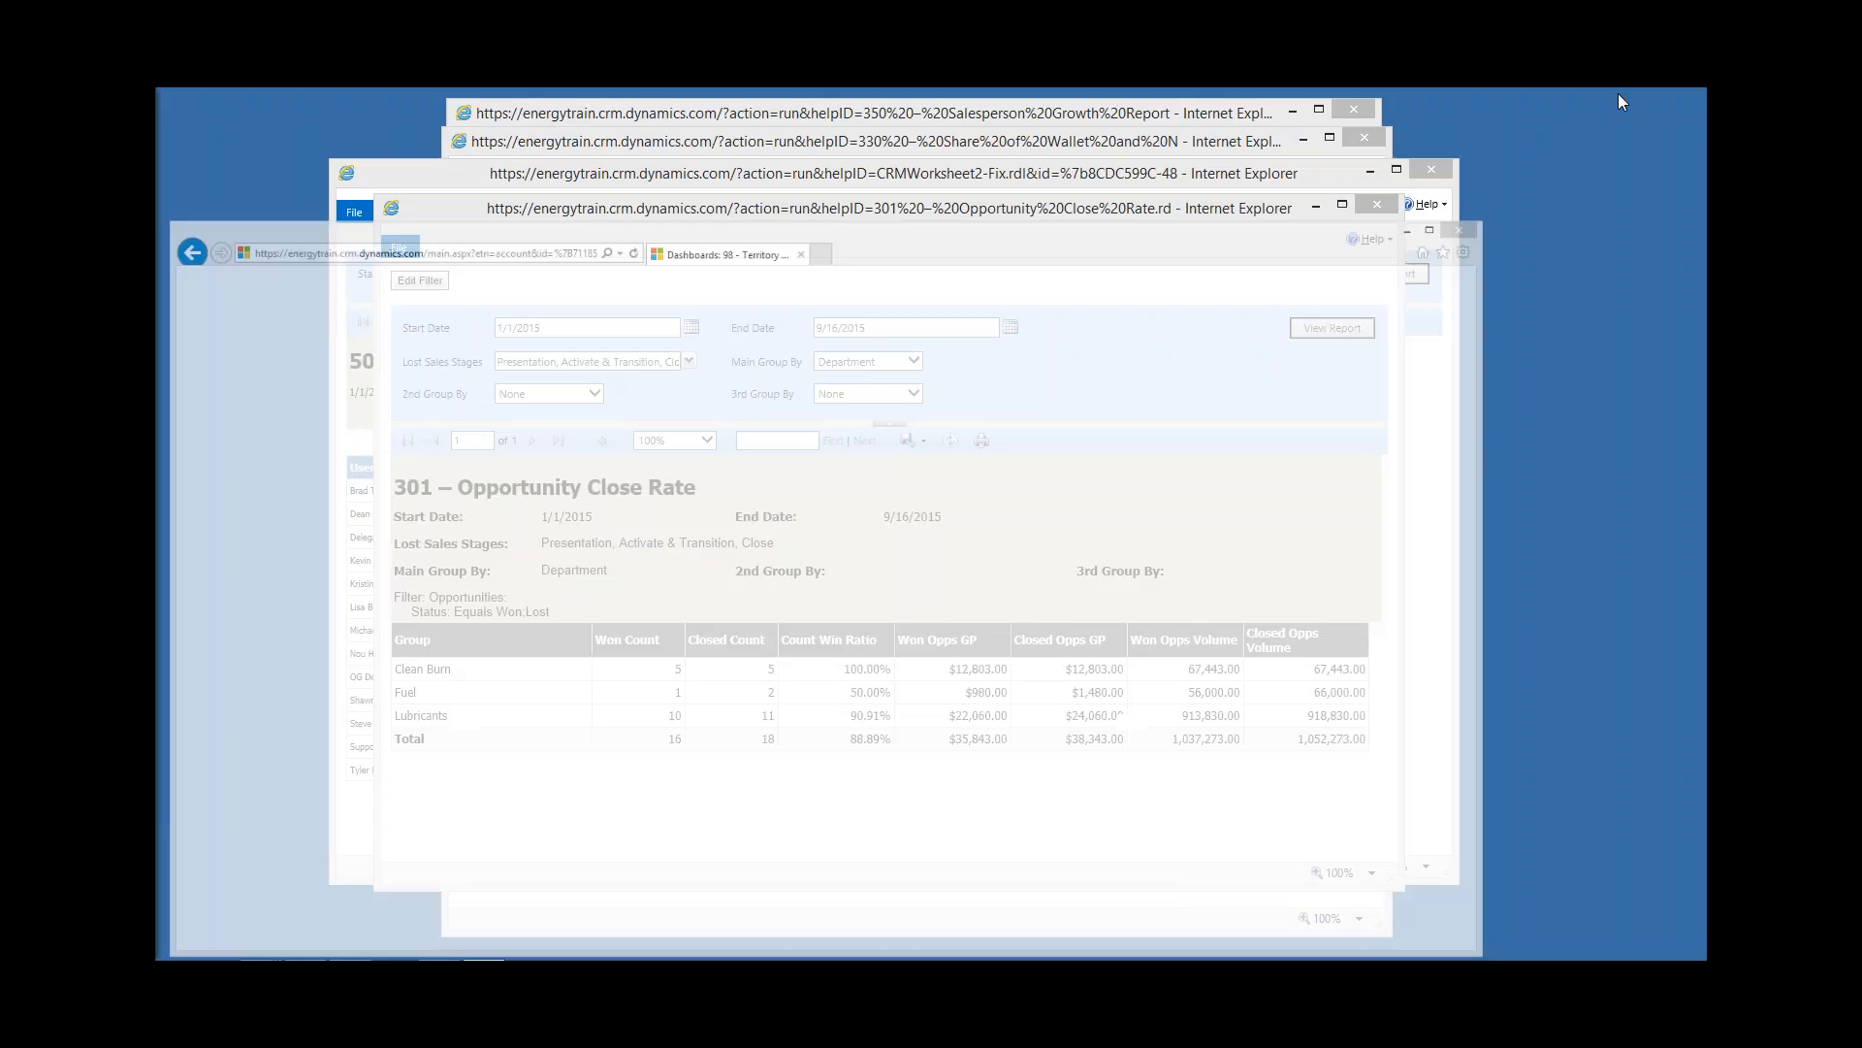
{"action": "left_click", "coordinate": [866, 219]}
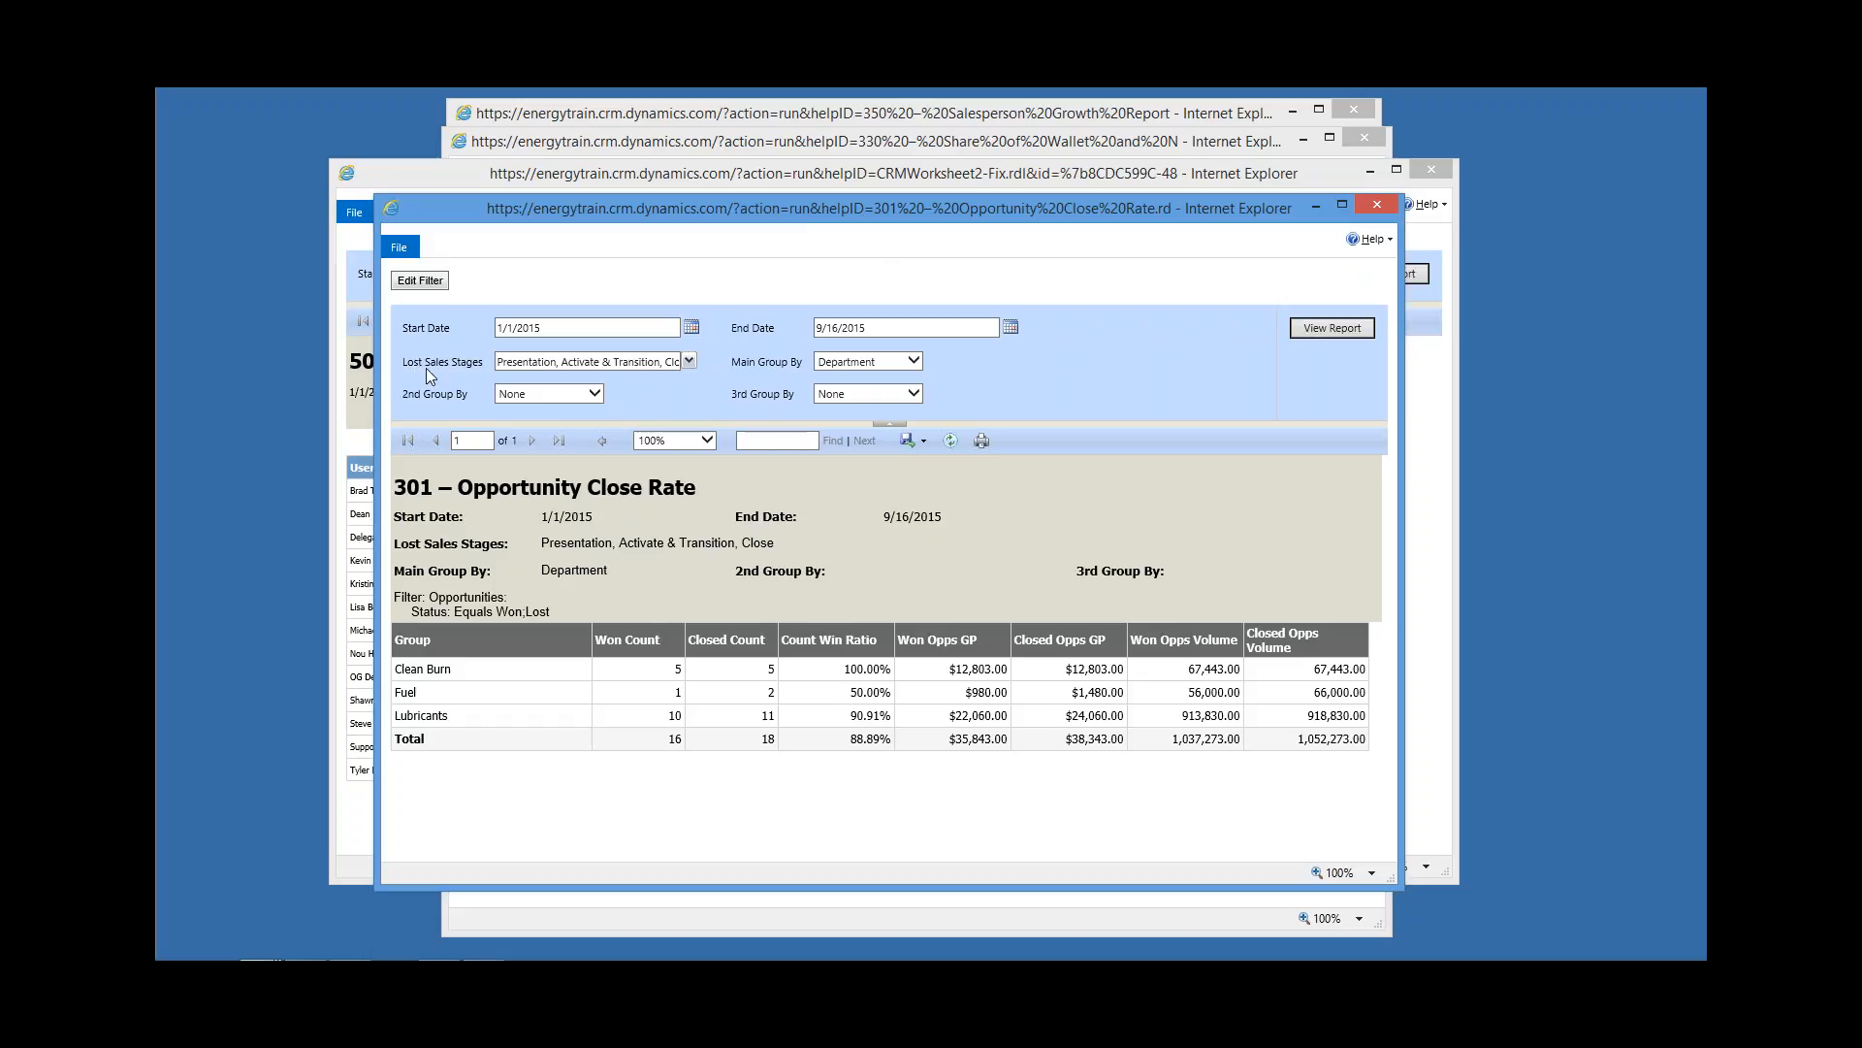
{"action": "left_click", "coordinate": [689, 362]}
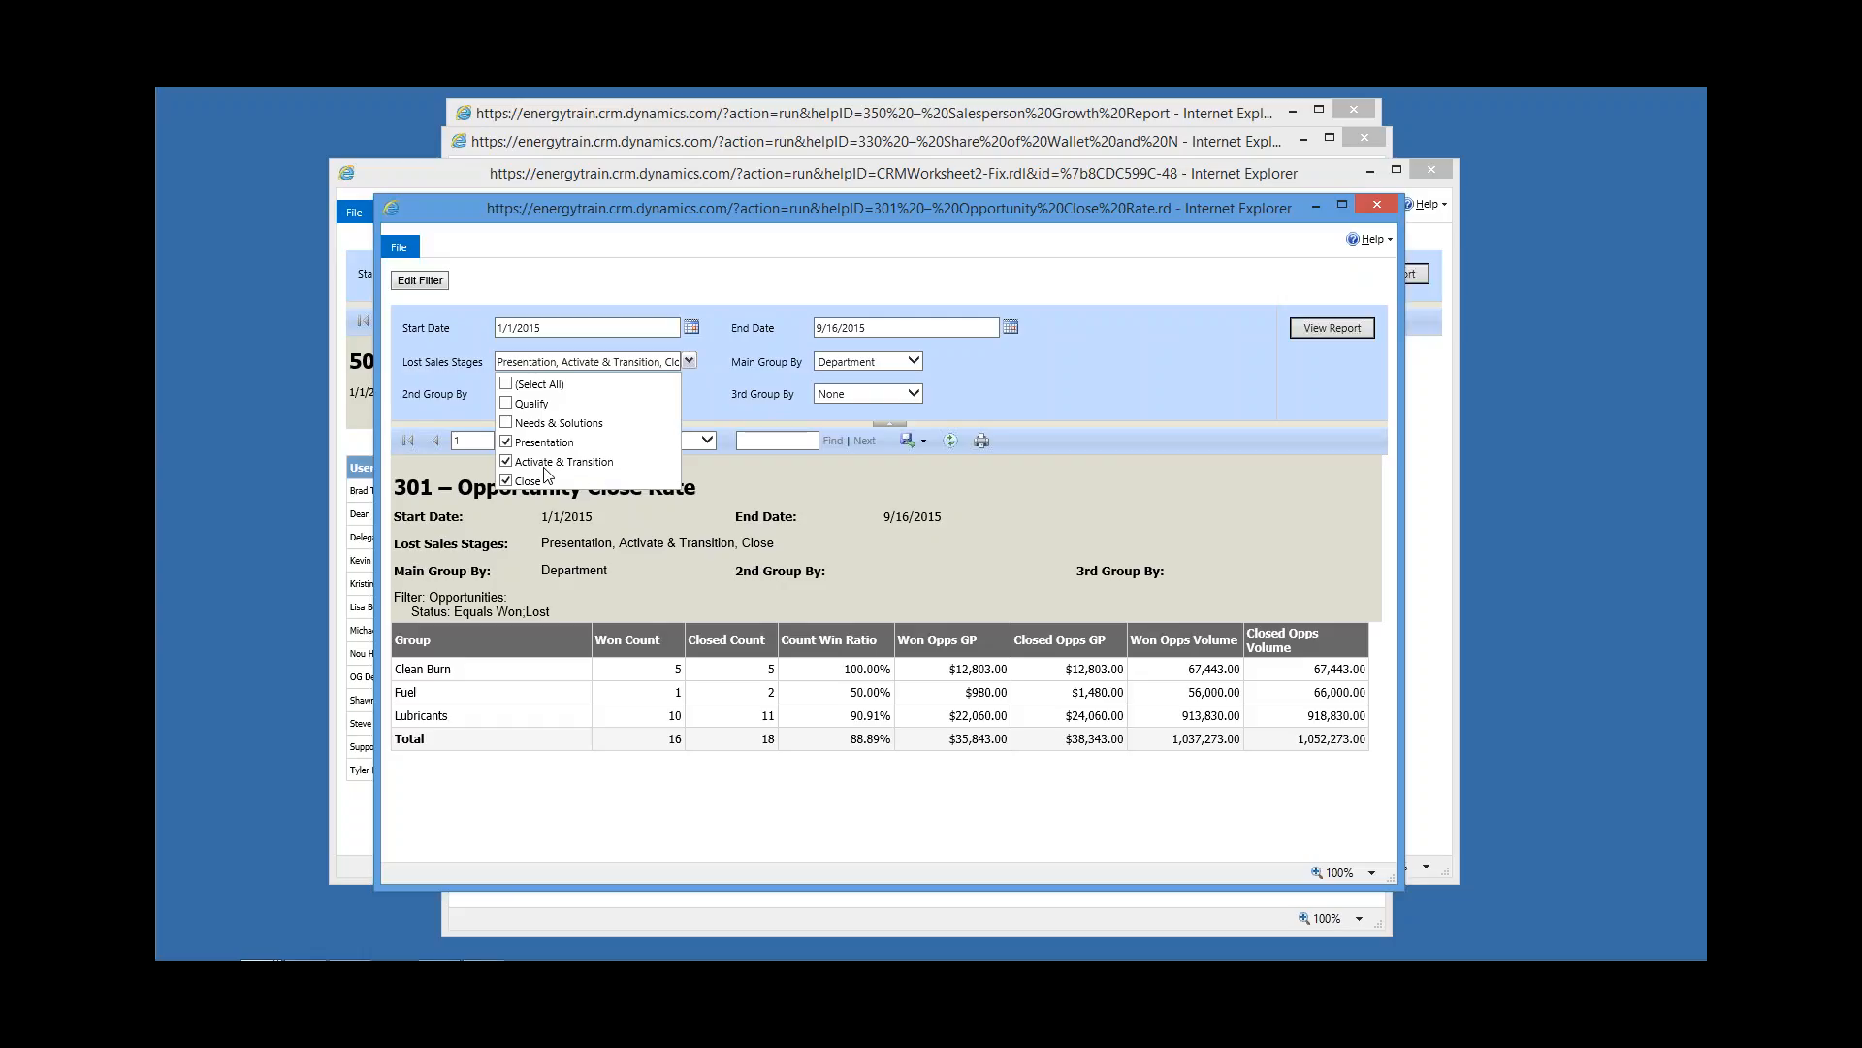
{"action": "left_click", "coordinate": [1001, 399]}
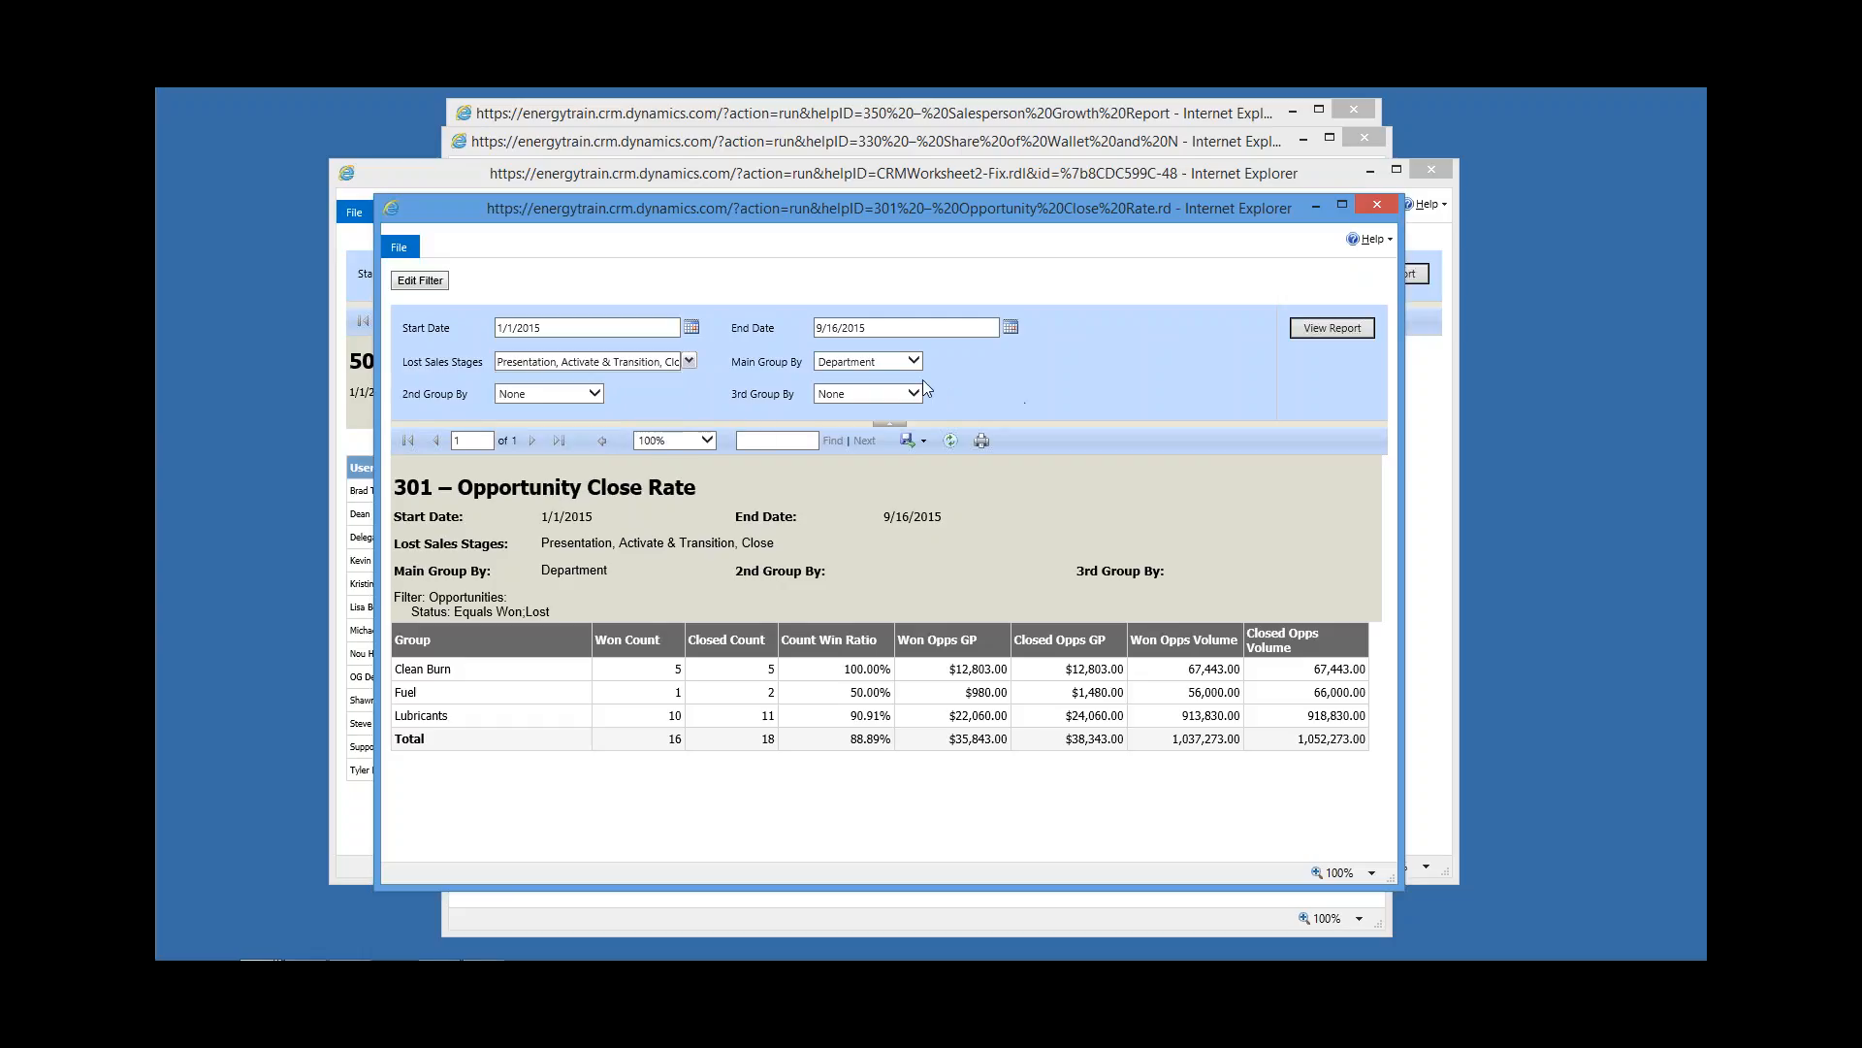
{"action": "left_click", "coordinate": [599, 397]}
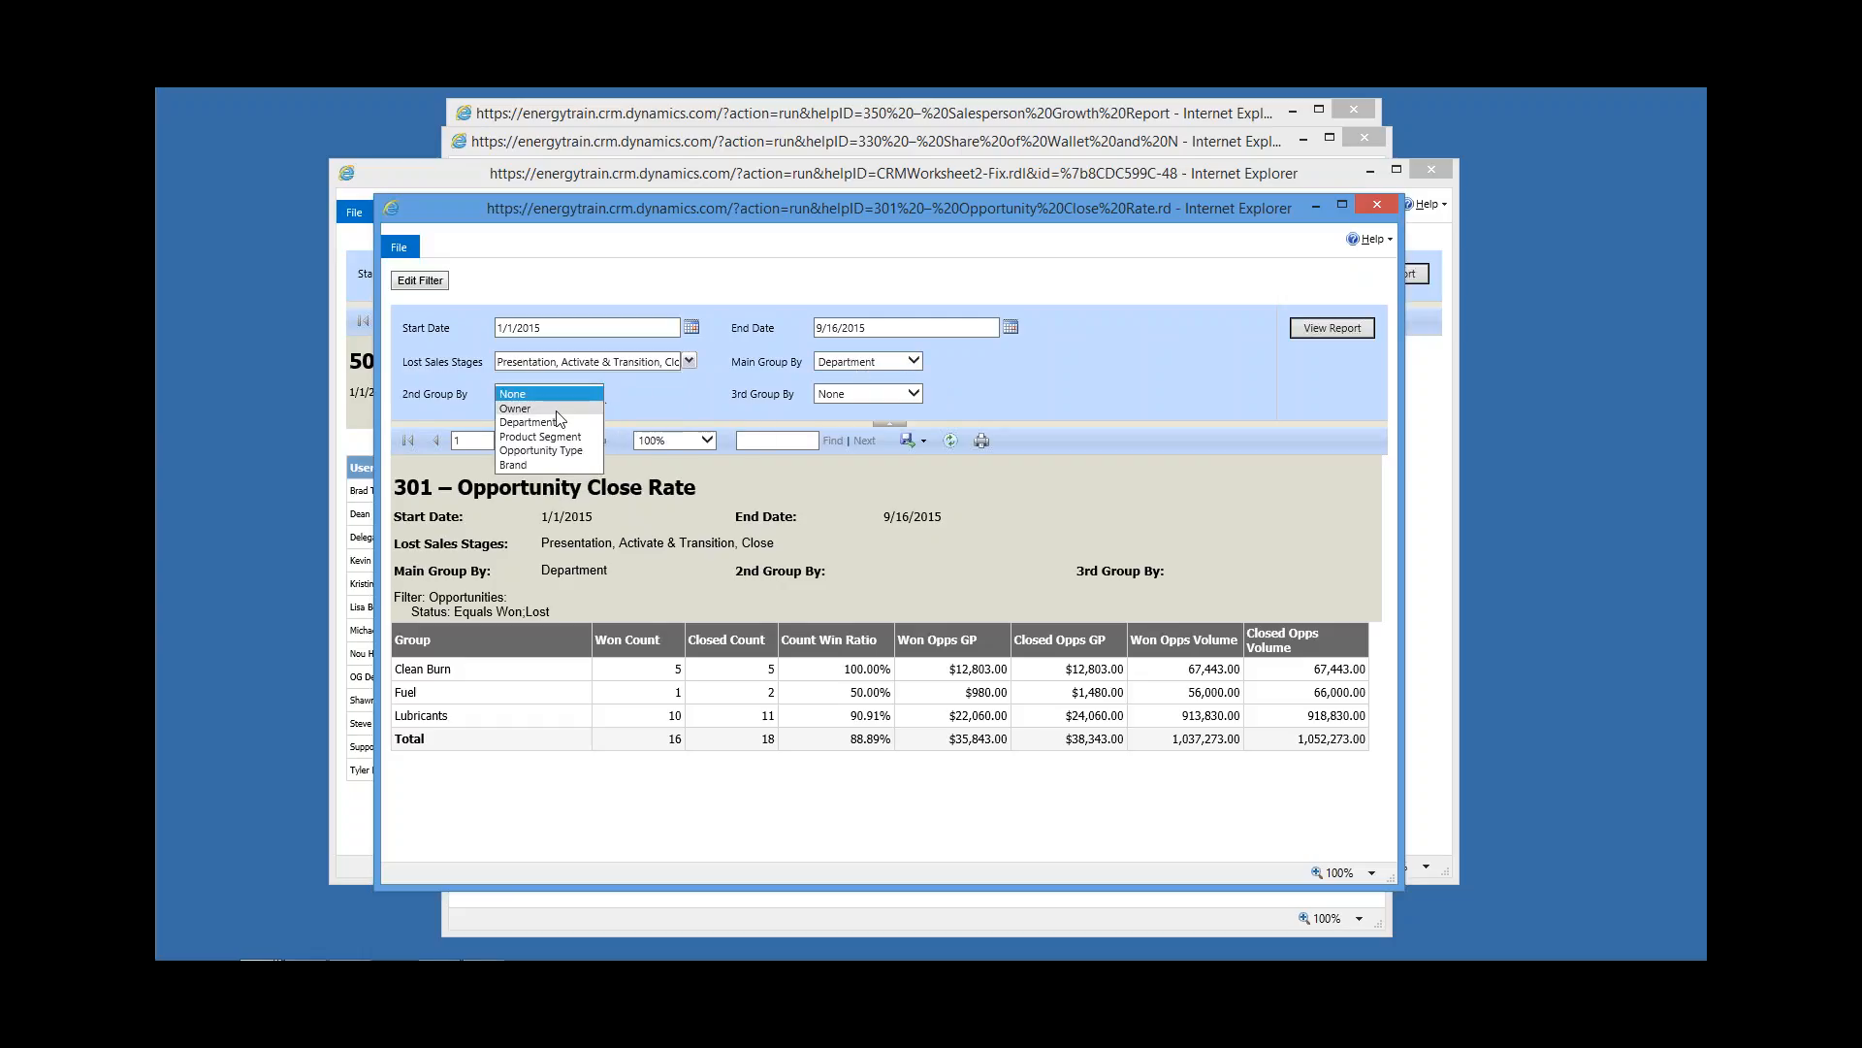
{"action": "left_click", "coordinate": [910, 400]}
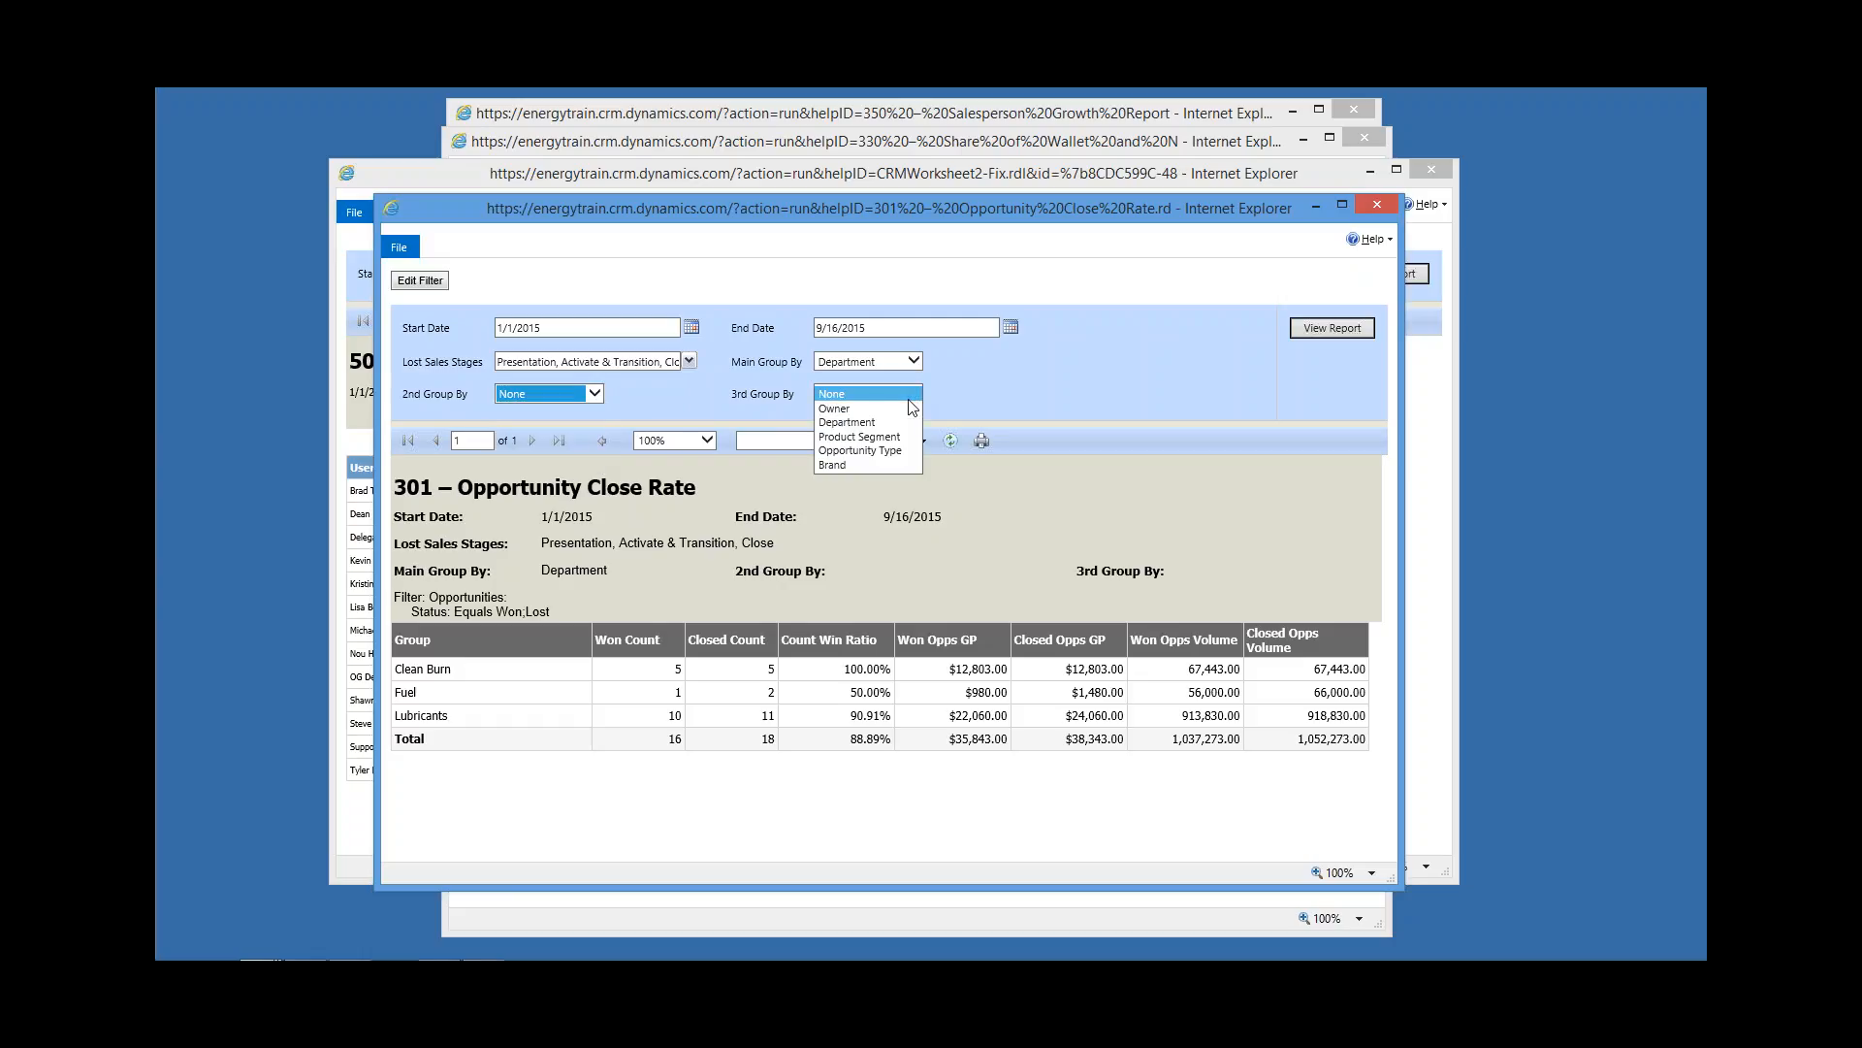
{"action": "left_click", "coordinate": [974, 393]}
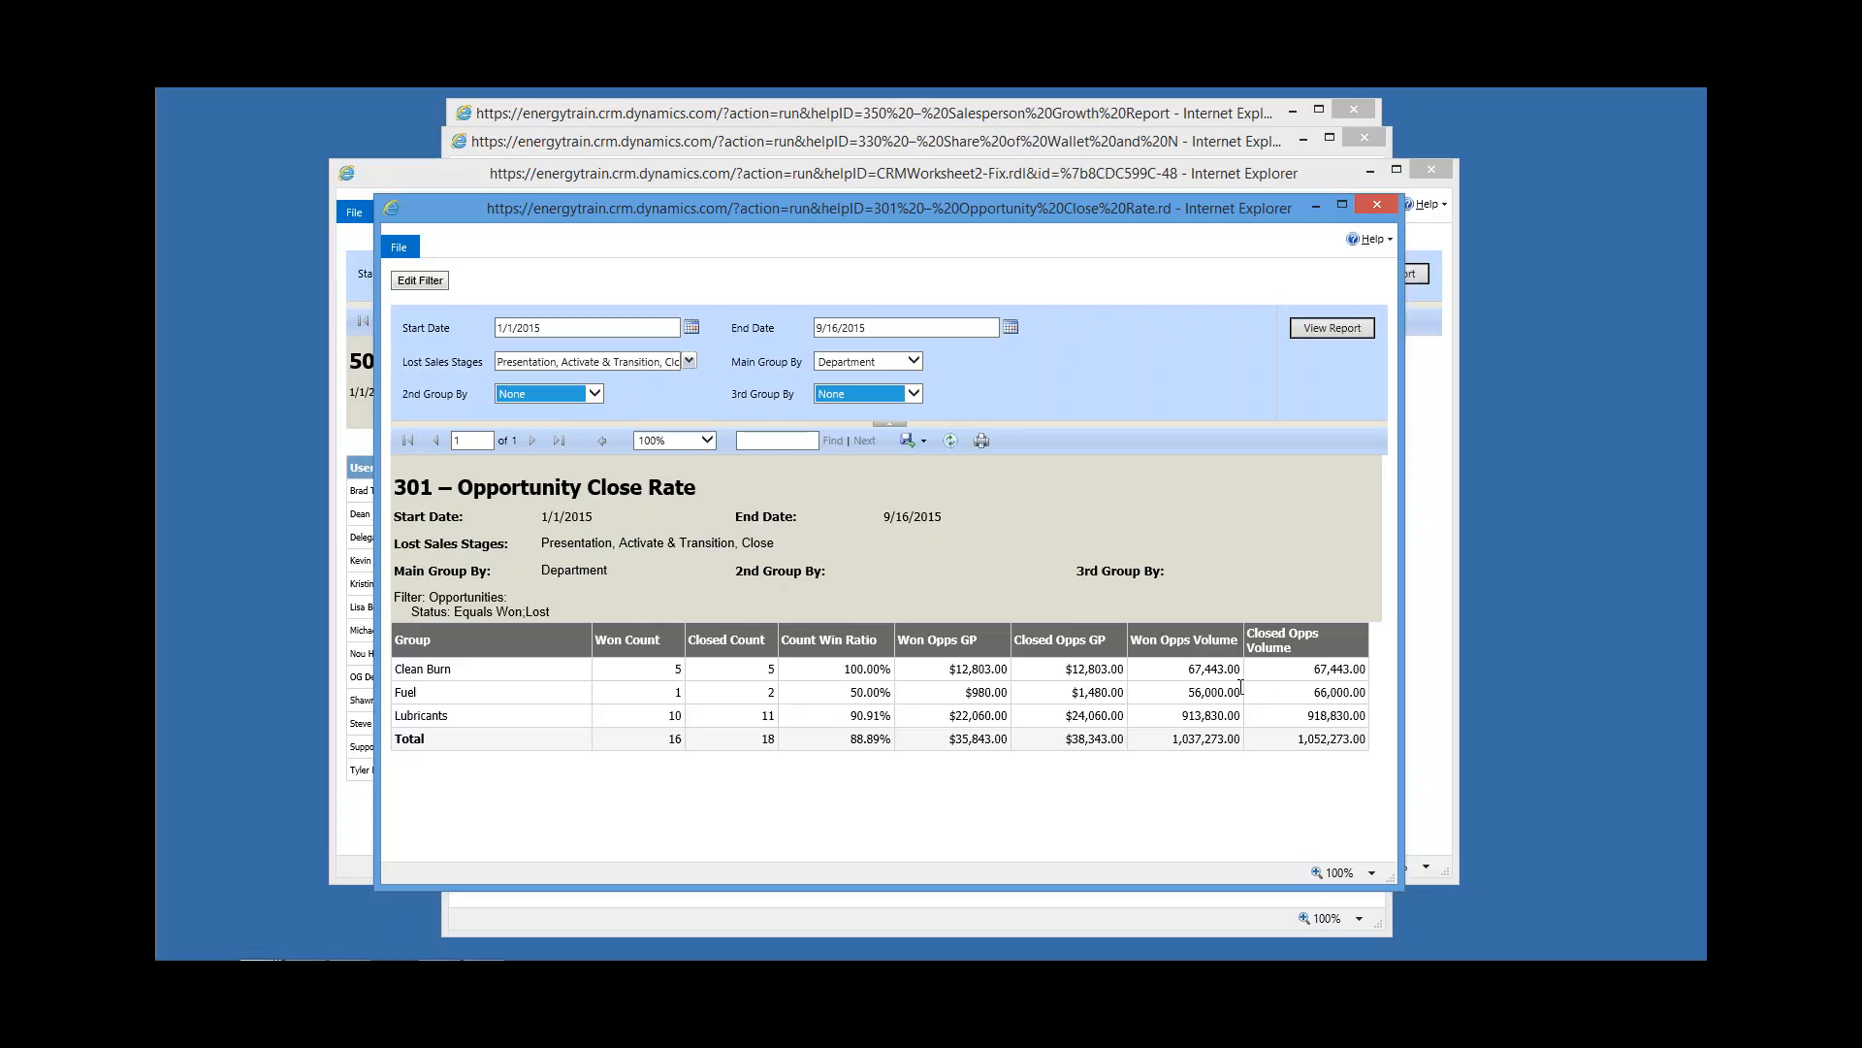
Step: Try to rerun the Opportunity Close Rate report with Owner as the second grouping
{"action": "left_click", "coordinate": [596, 393]}
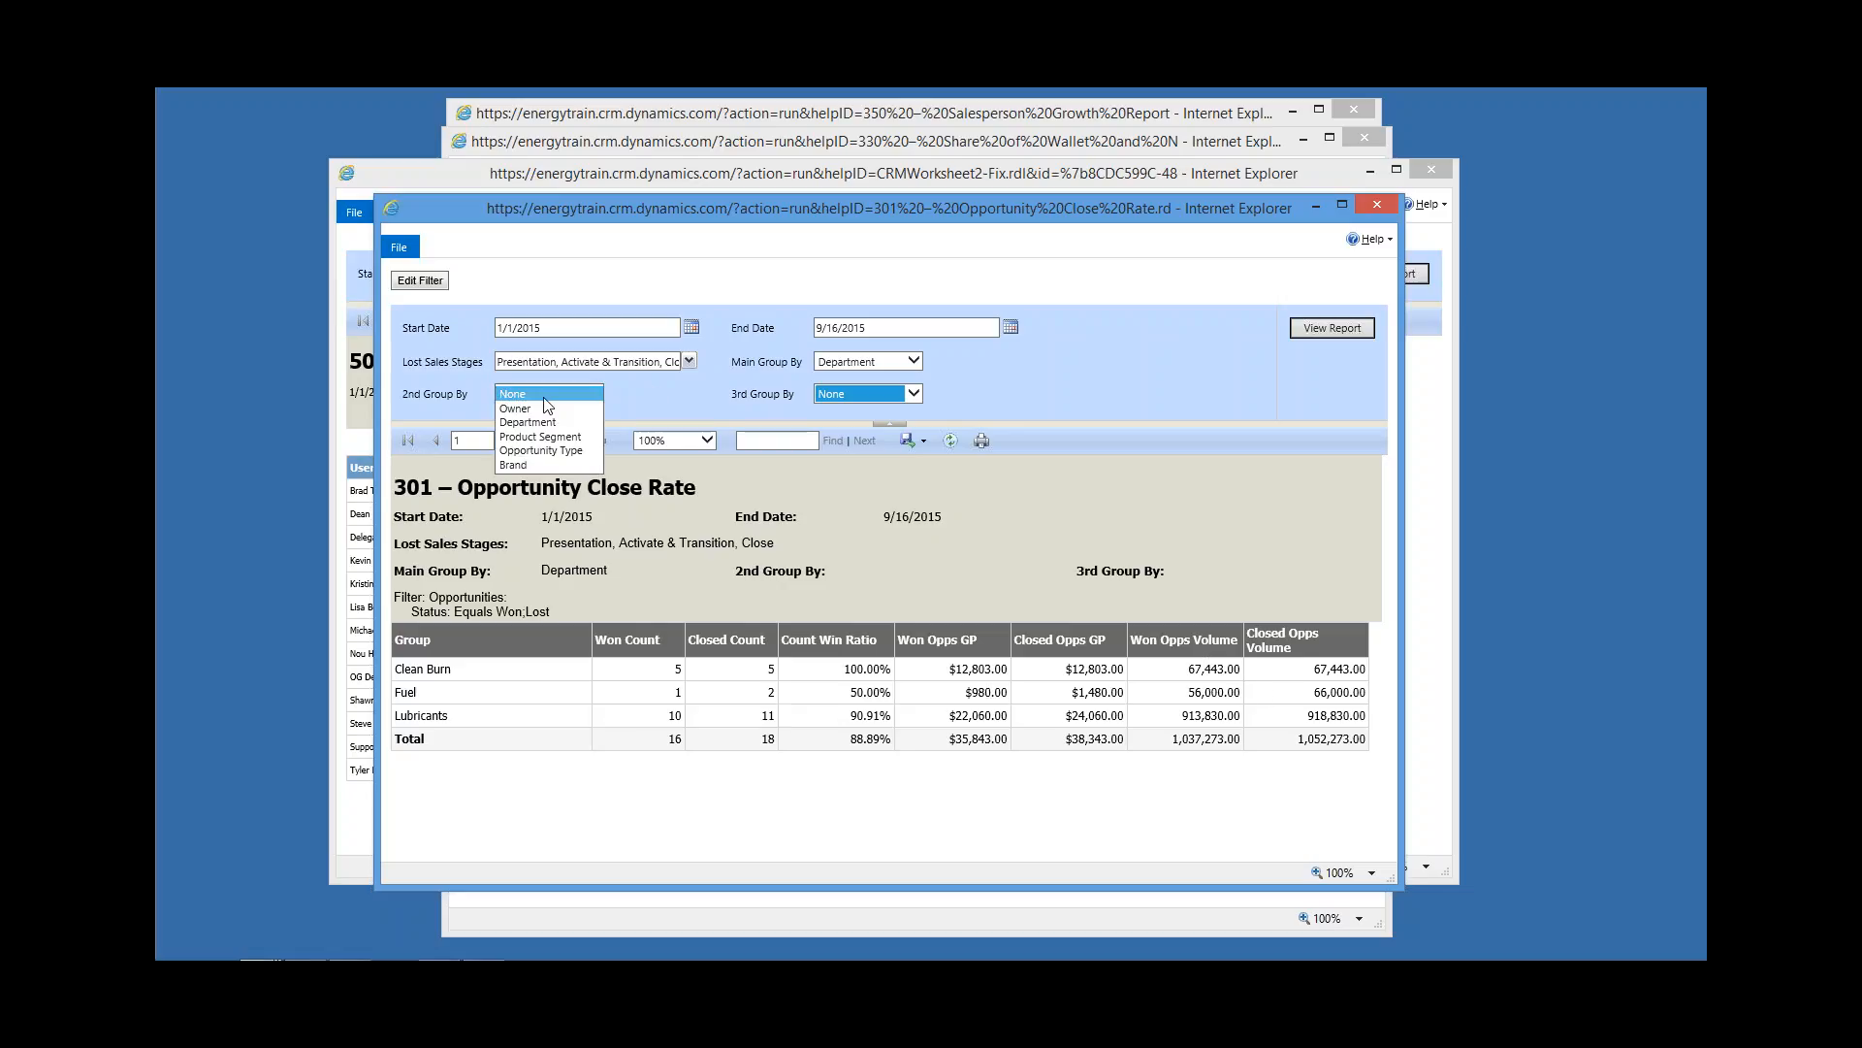
{"action": "left_click", "coordinate": [602, 450]}
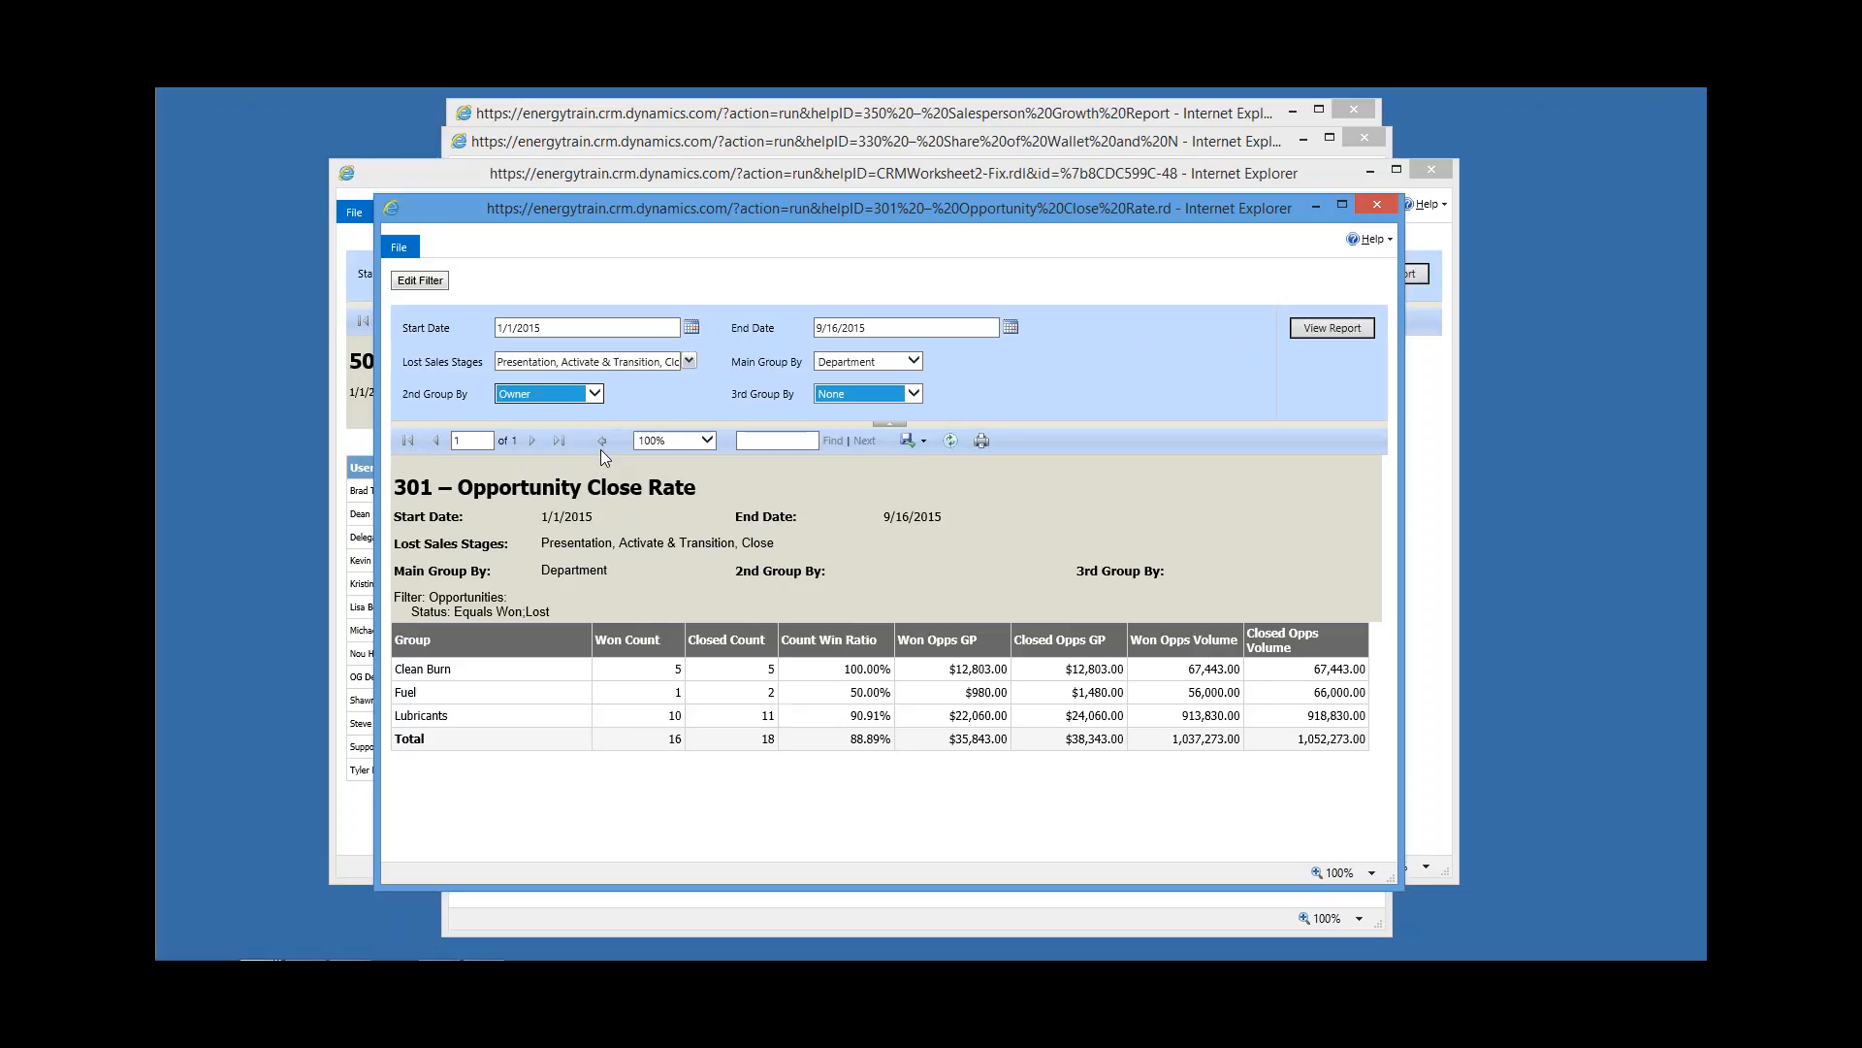
{"action": "left_click", "coordinate": [1332, 328]}
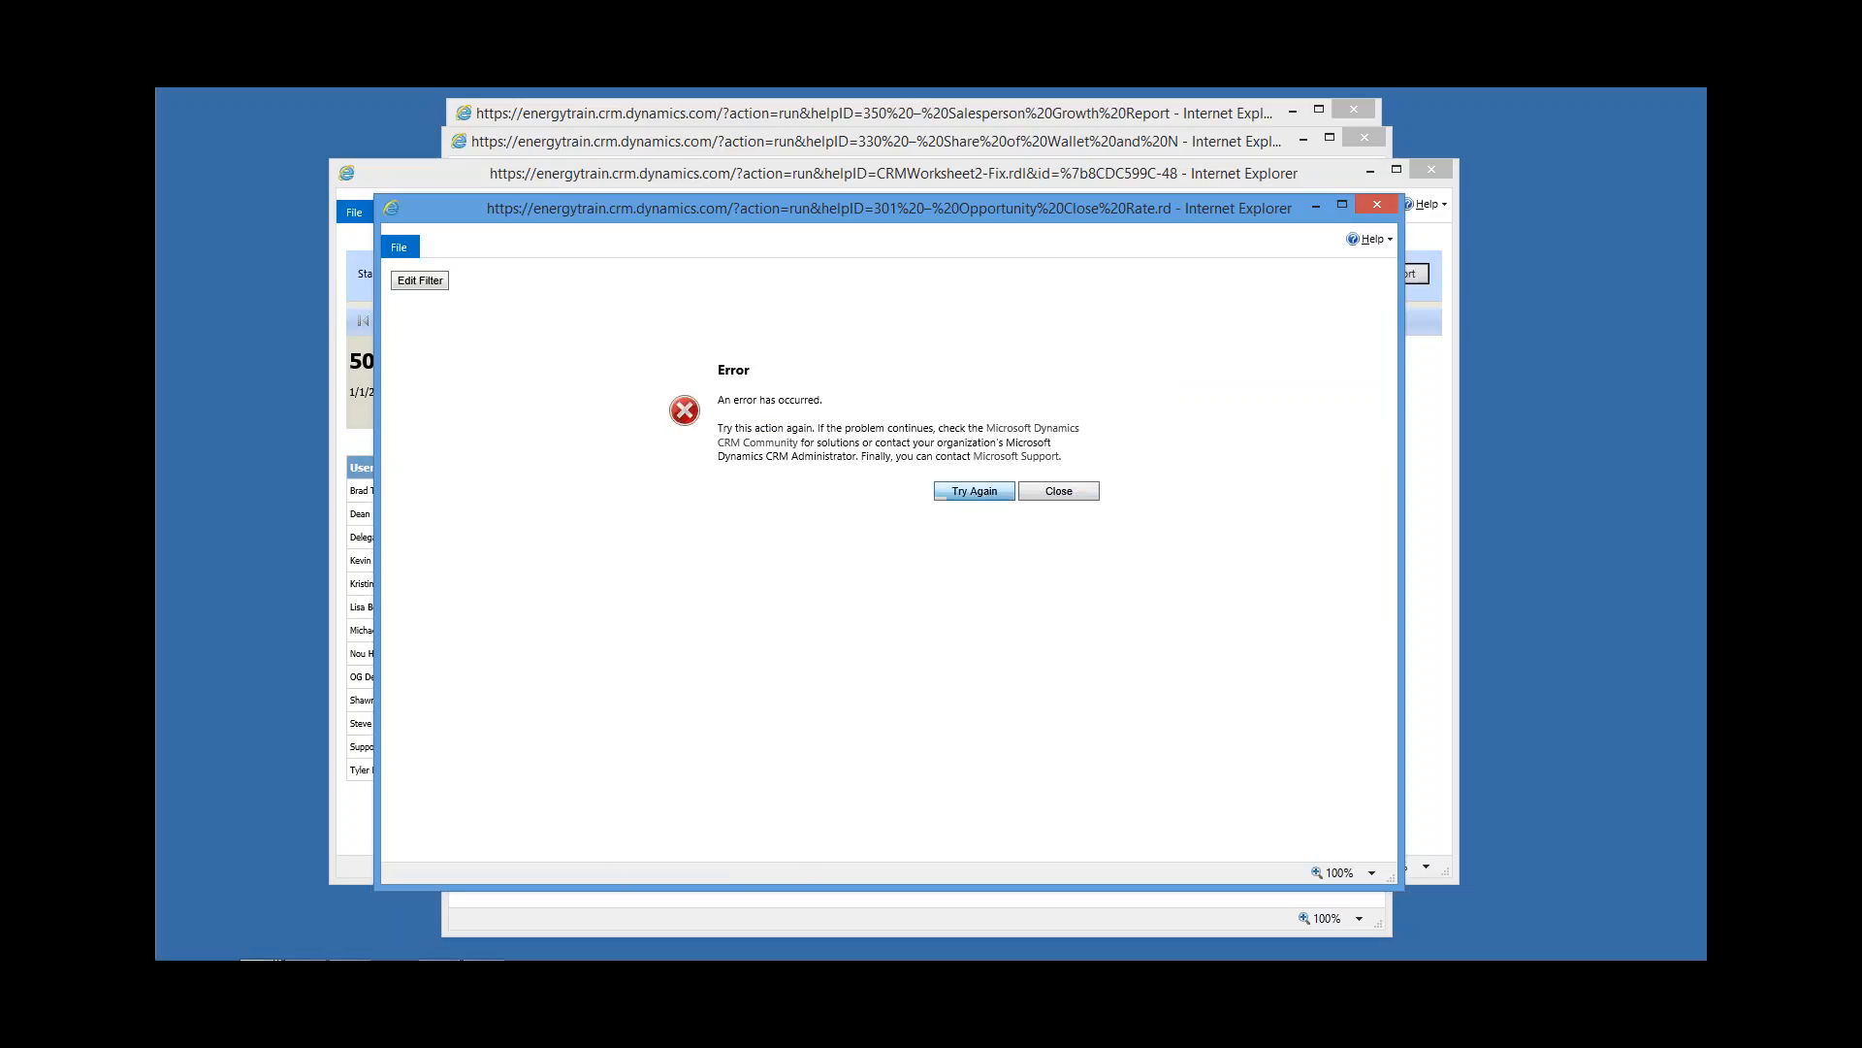
{"action": "left_click", "coordinate": [975, 497]}
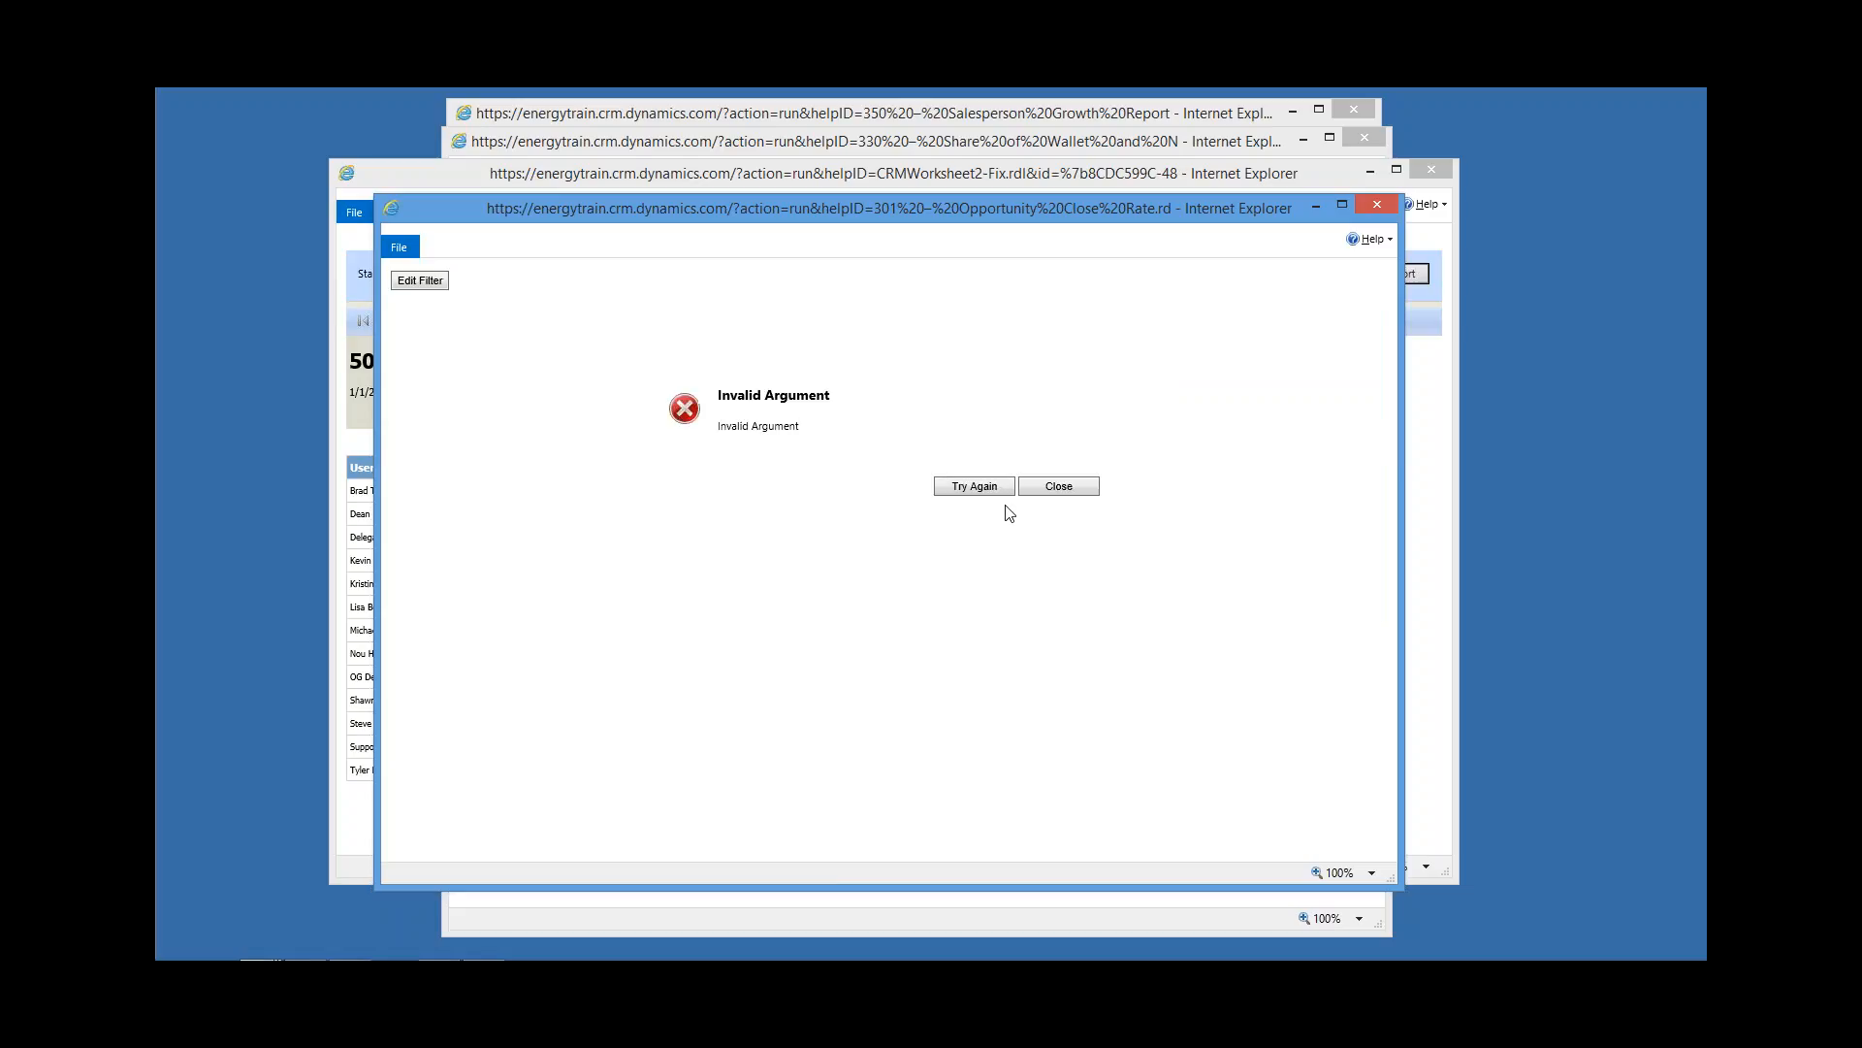
{"action": "left_click", "coordinate": [970, 499]}
Step: Review the 500 - CRM Usage, 330 – Share of Wallet and 350 – Salesperson Growth reports, closing all report windows
{"action": "left_click", "coordinate": [1370, 210]}
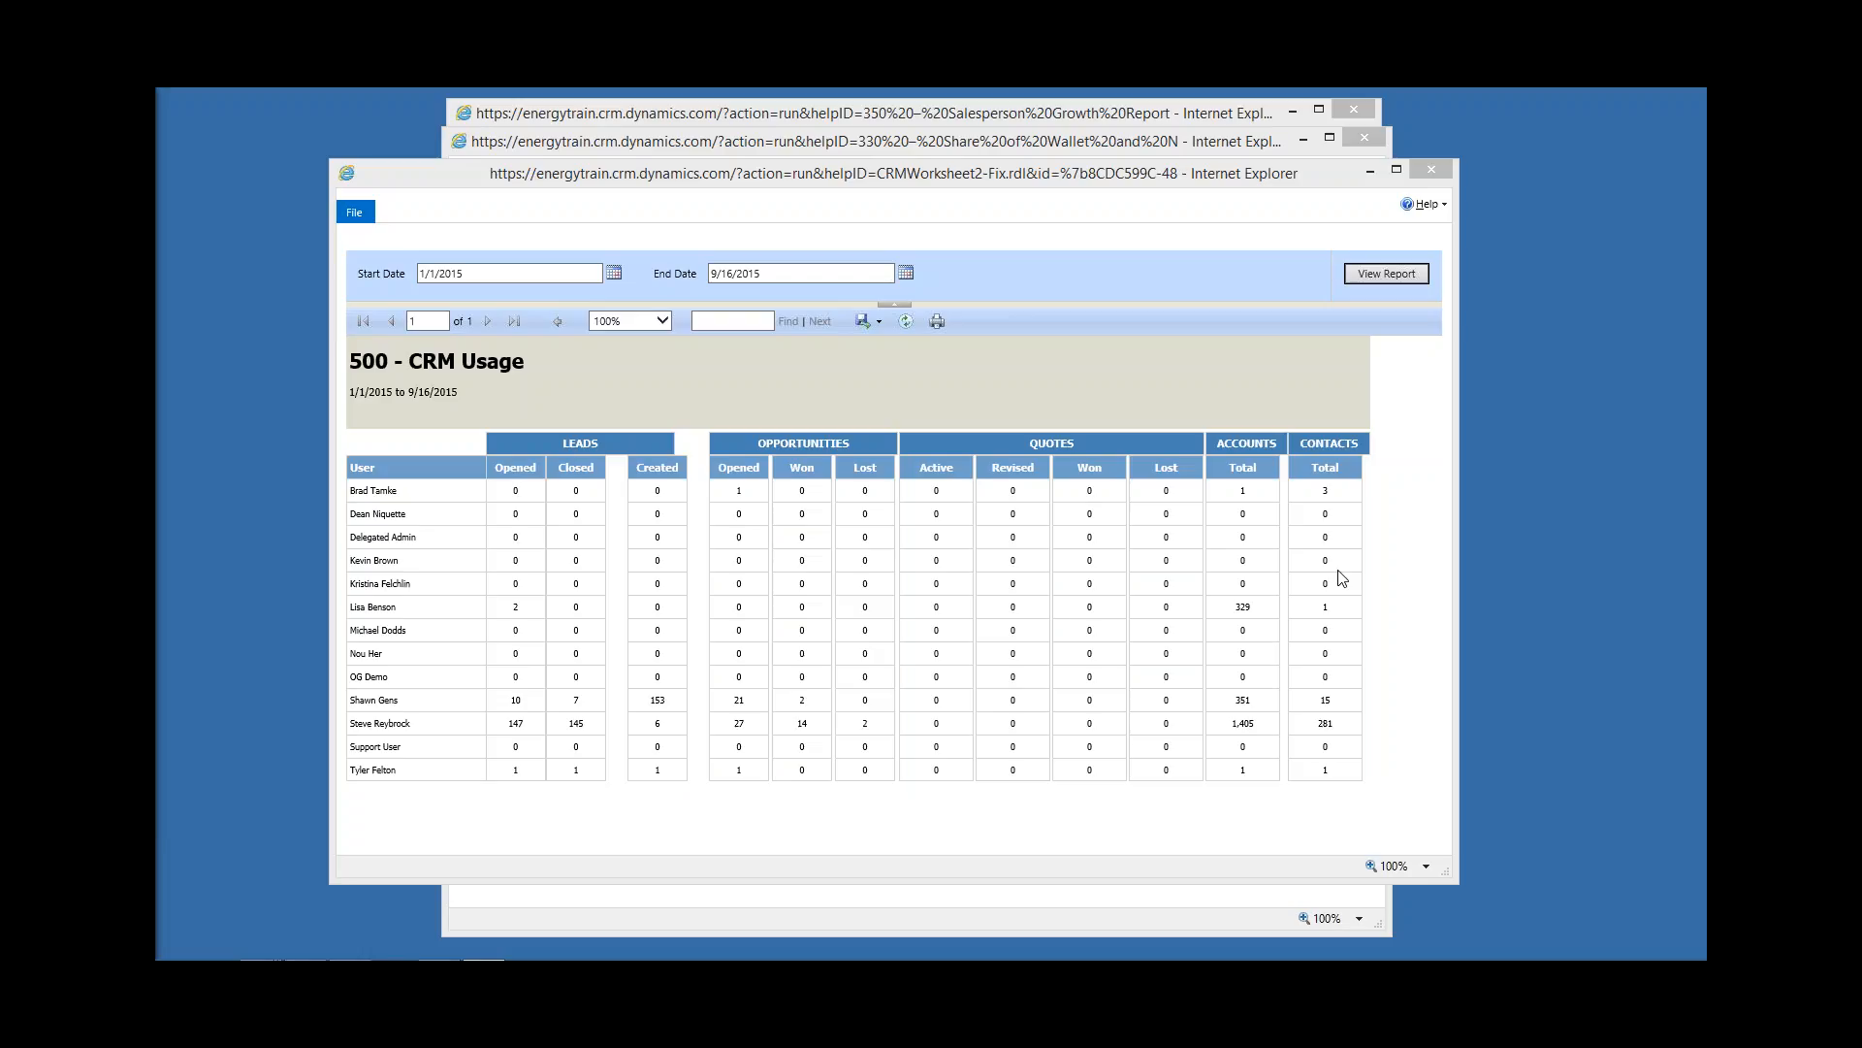
{"action": "left_click", "coordinate": [1428, 172]}
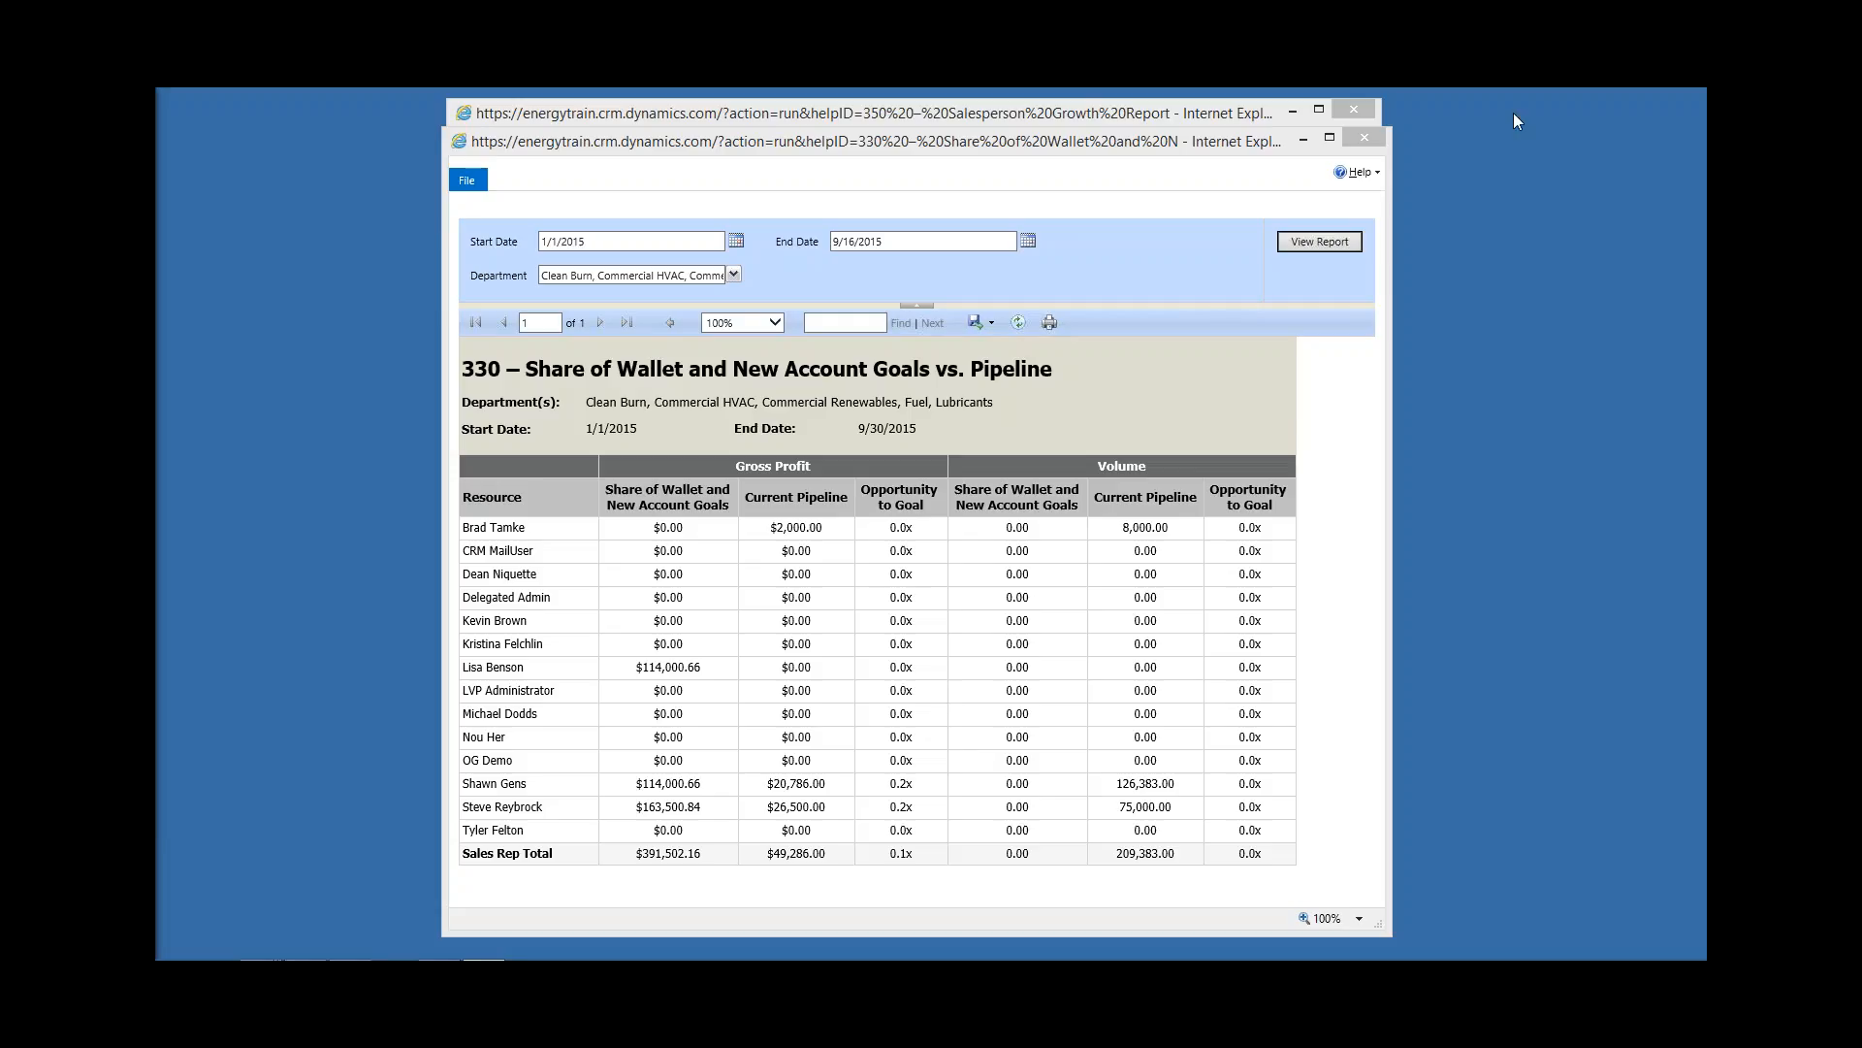
{"action": "left_click", "coordinate": [1361, 139]}
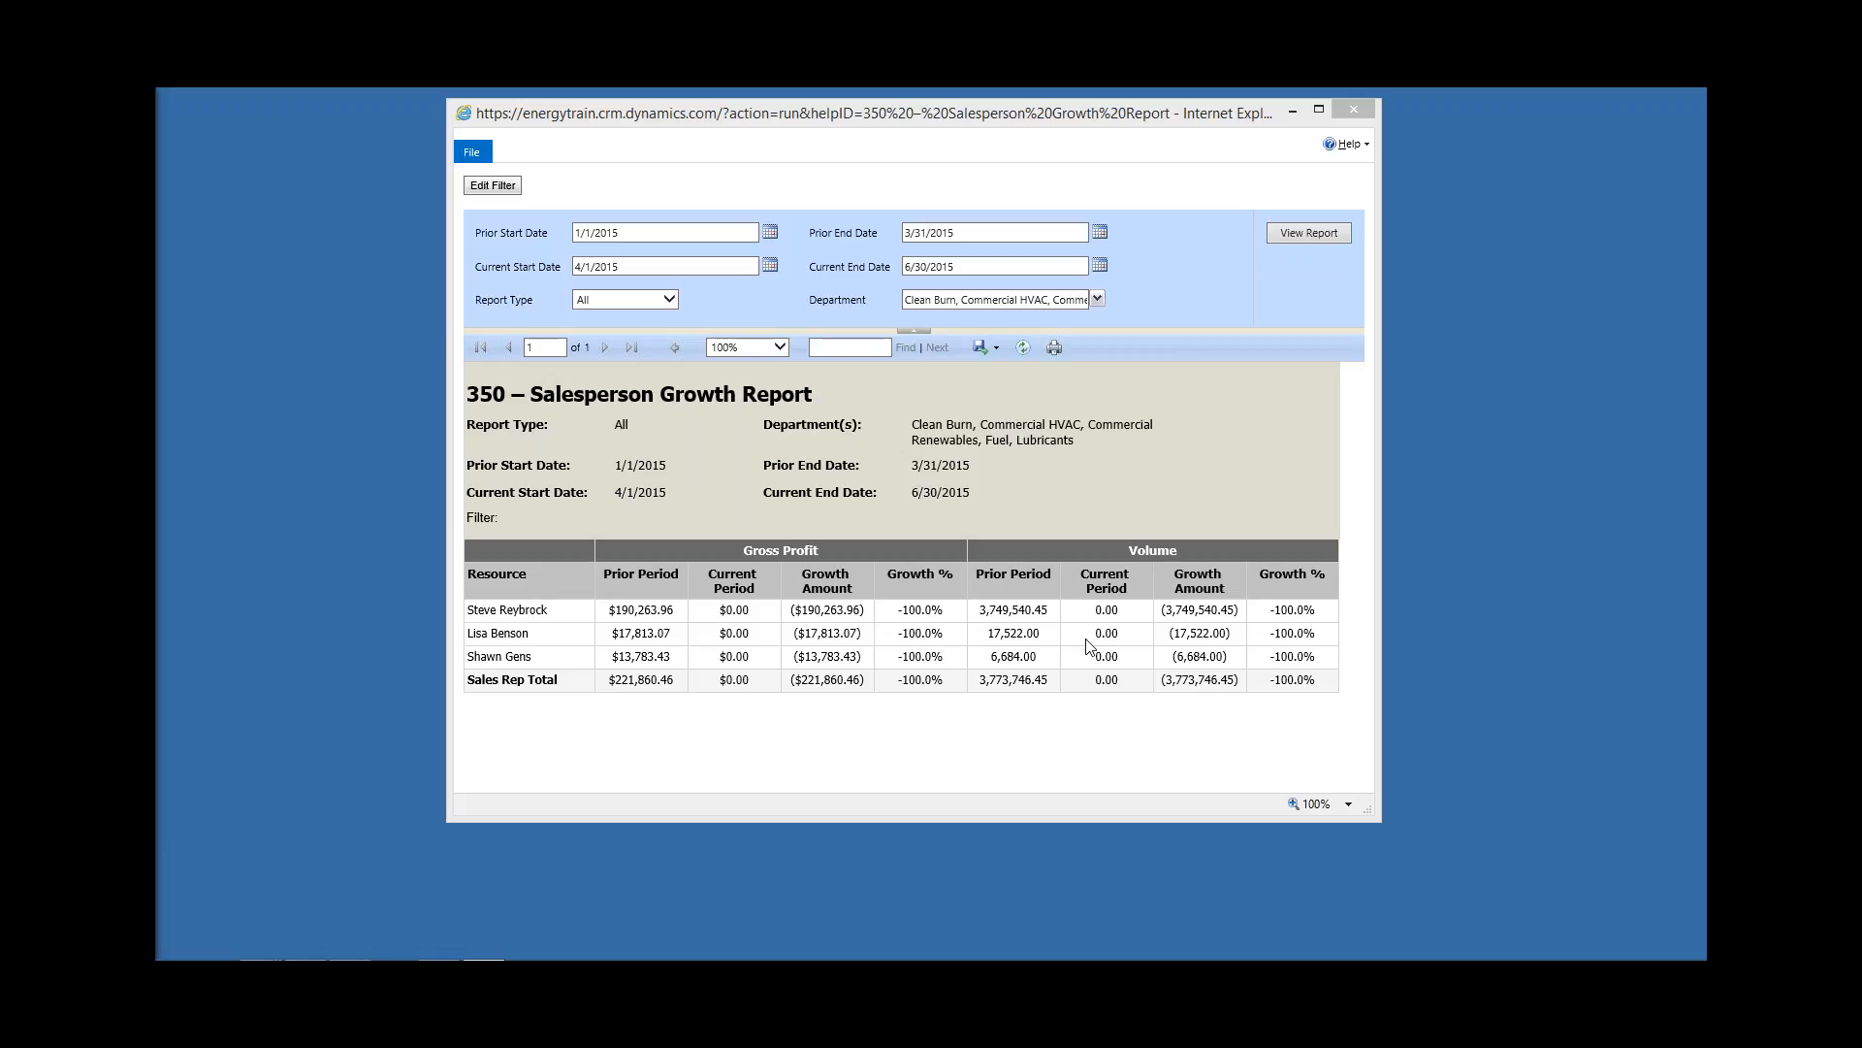
{"action": "left_click", "coordinate": [1354, 110]}
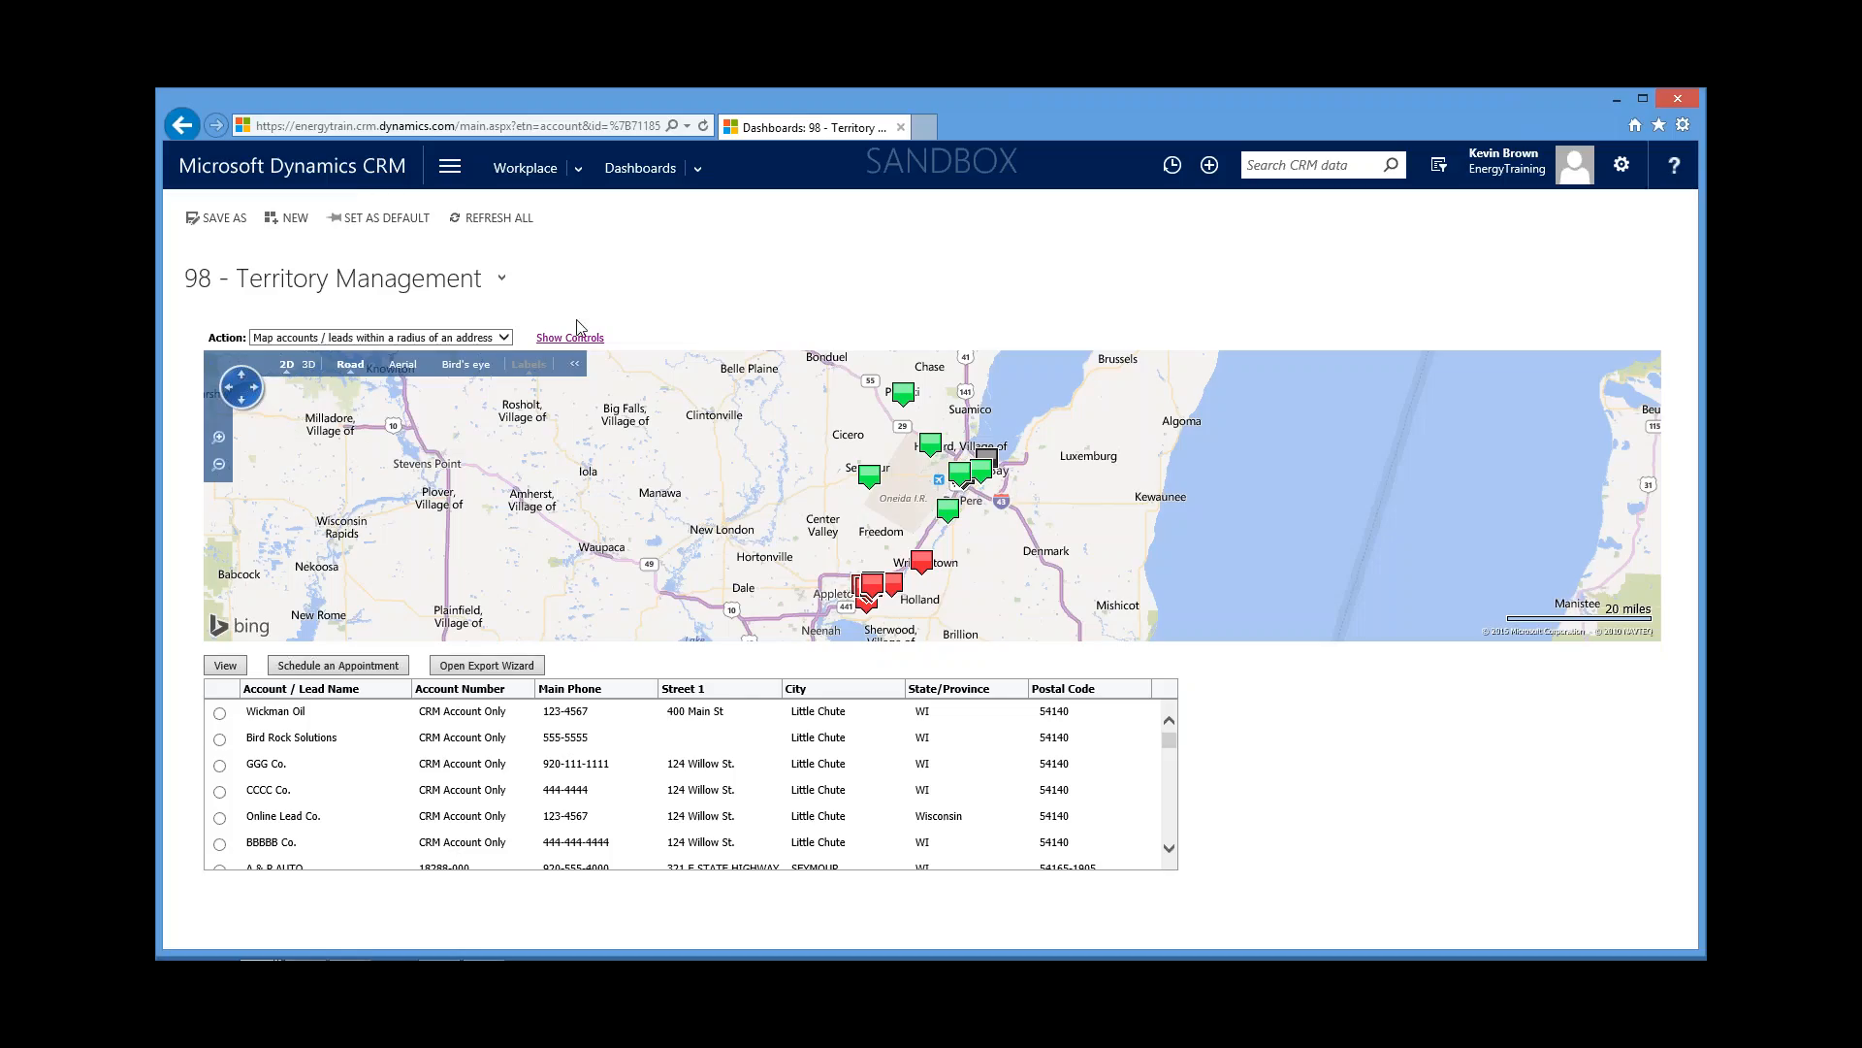
Step: Open the Sales area's accounts list and show it in the Active Accounts view
{"action": "left_click", "coordinate": [449, 166]}
{"action": "left_click", "coordinate": [449, 243]}
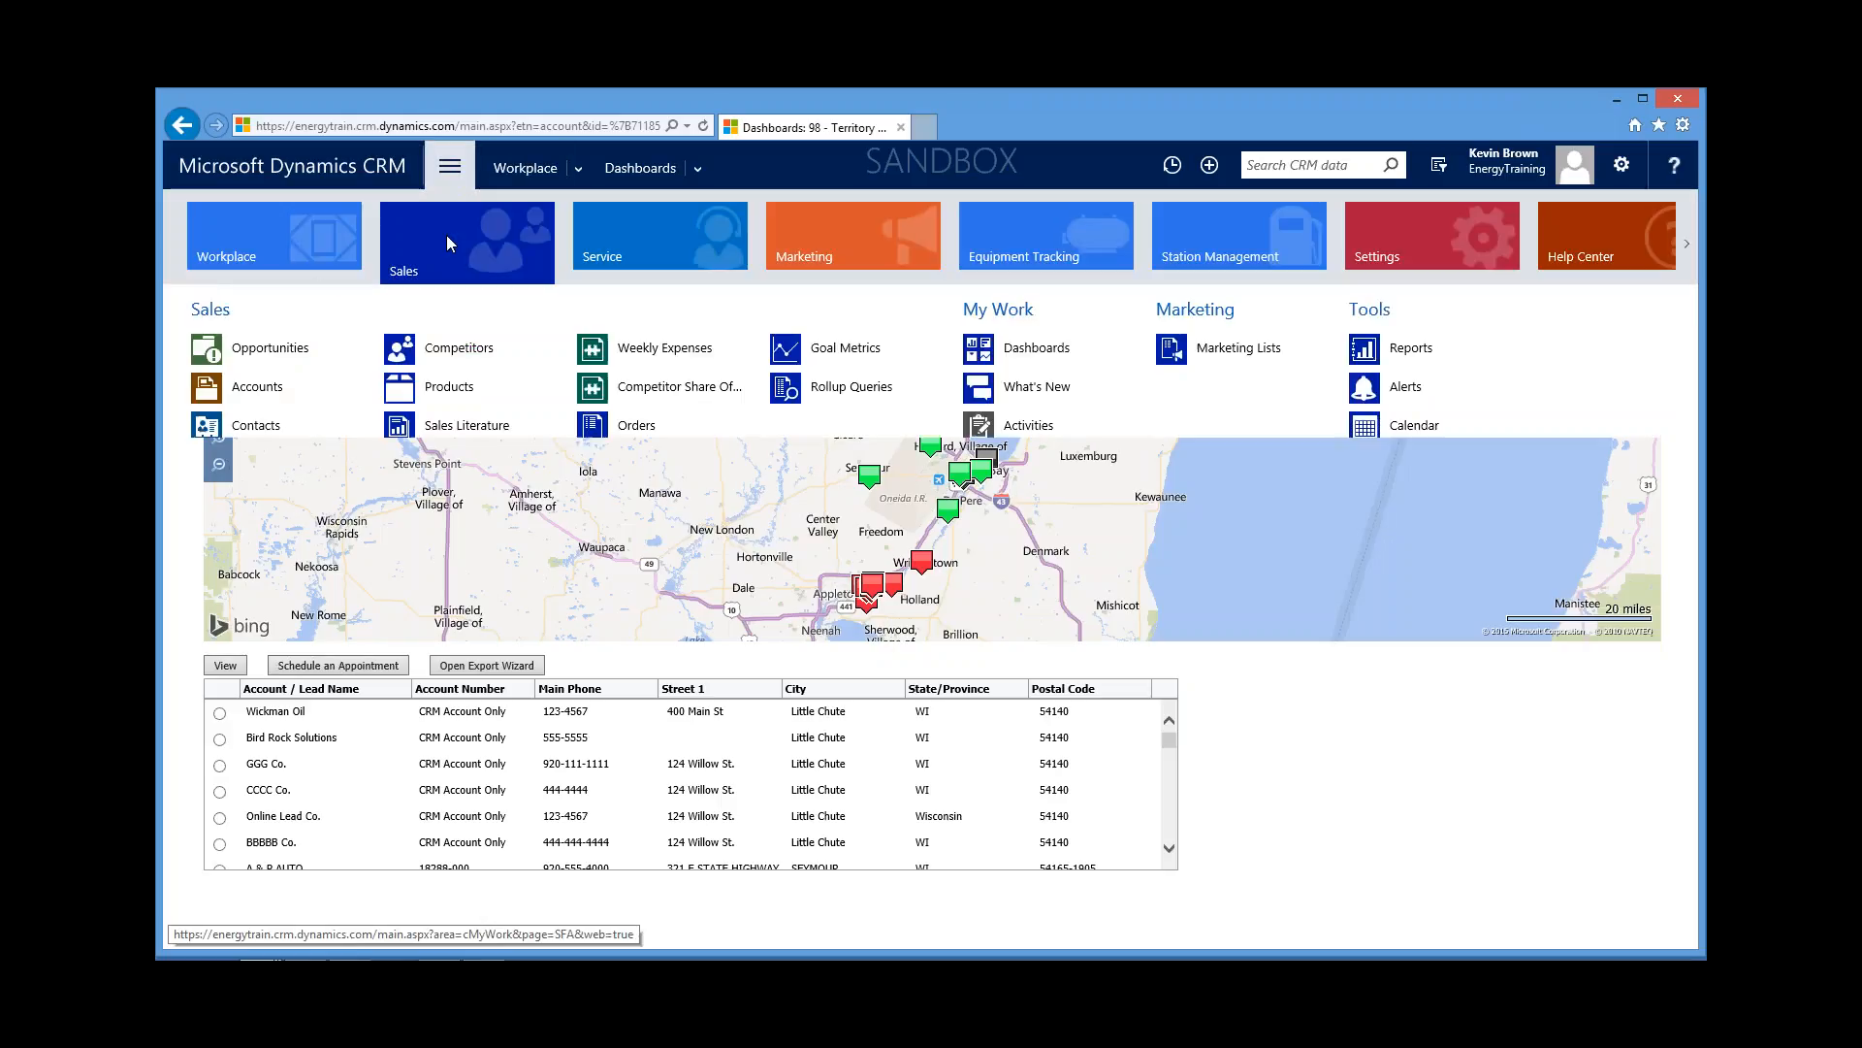
{"action": "left_click", "coordinate": [256, 385]}
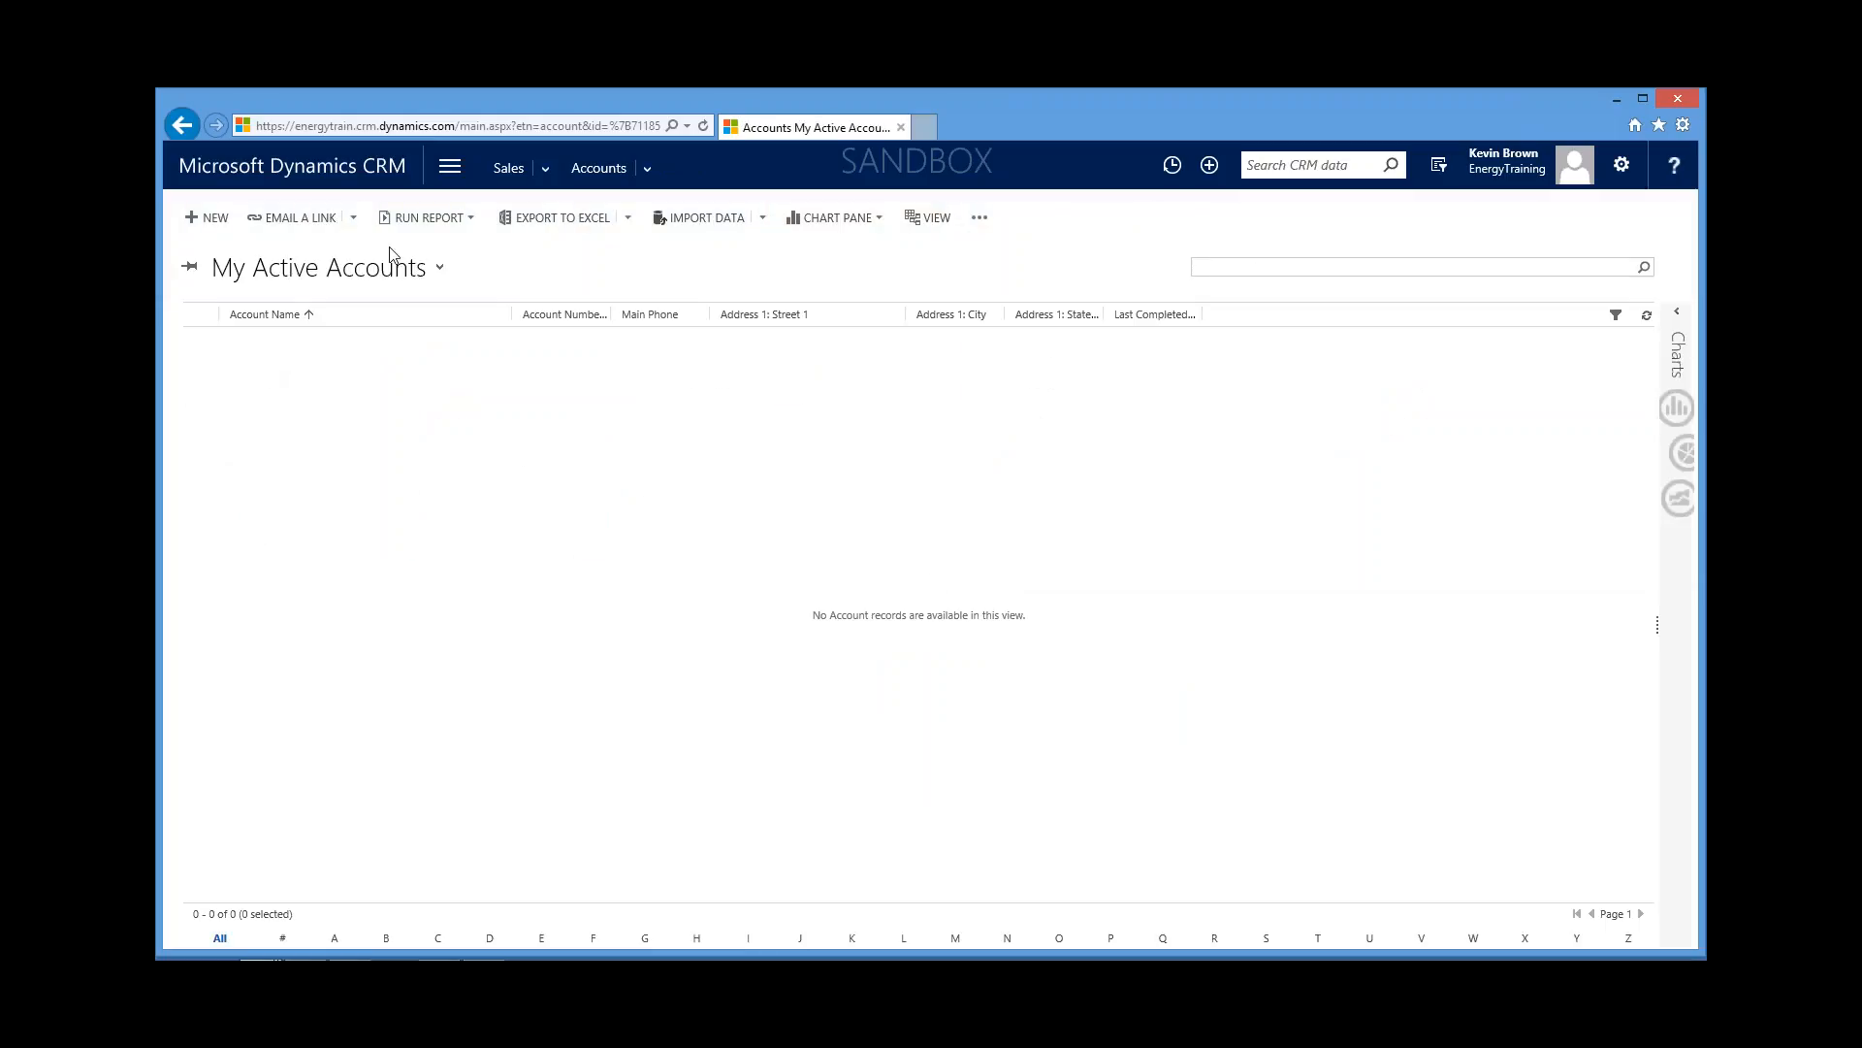
{"action": "left_click", "coordinate": [441, 270]}
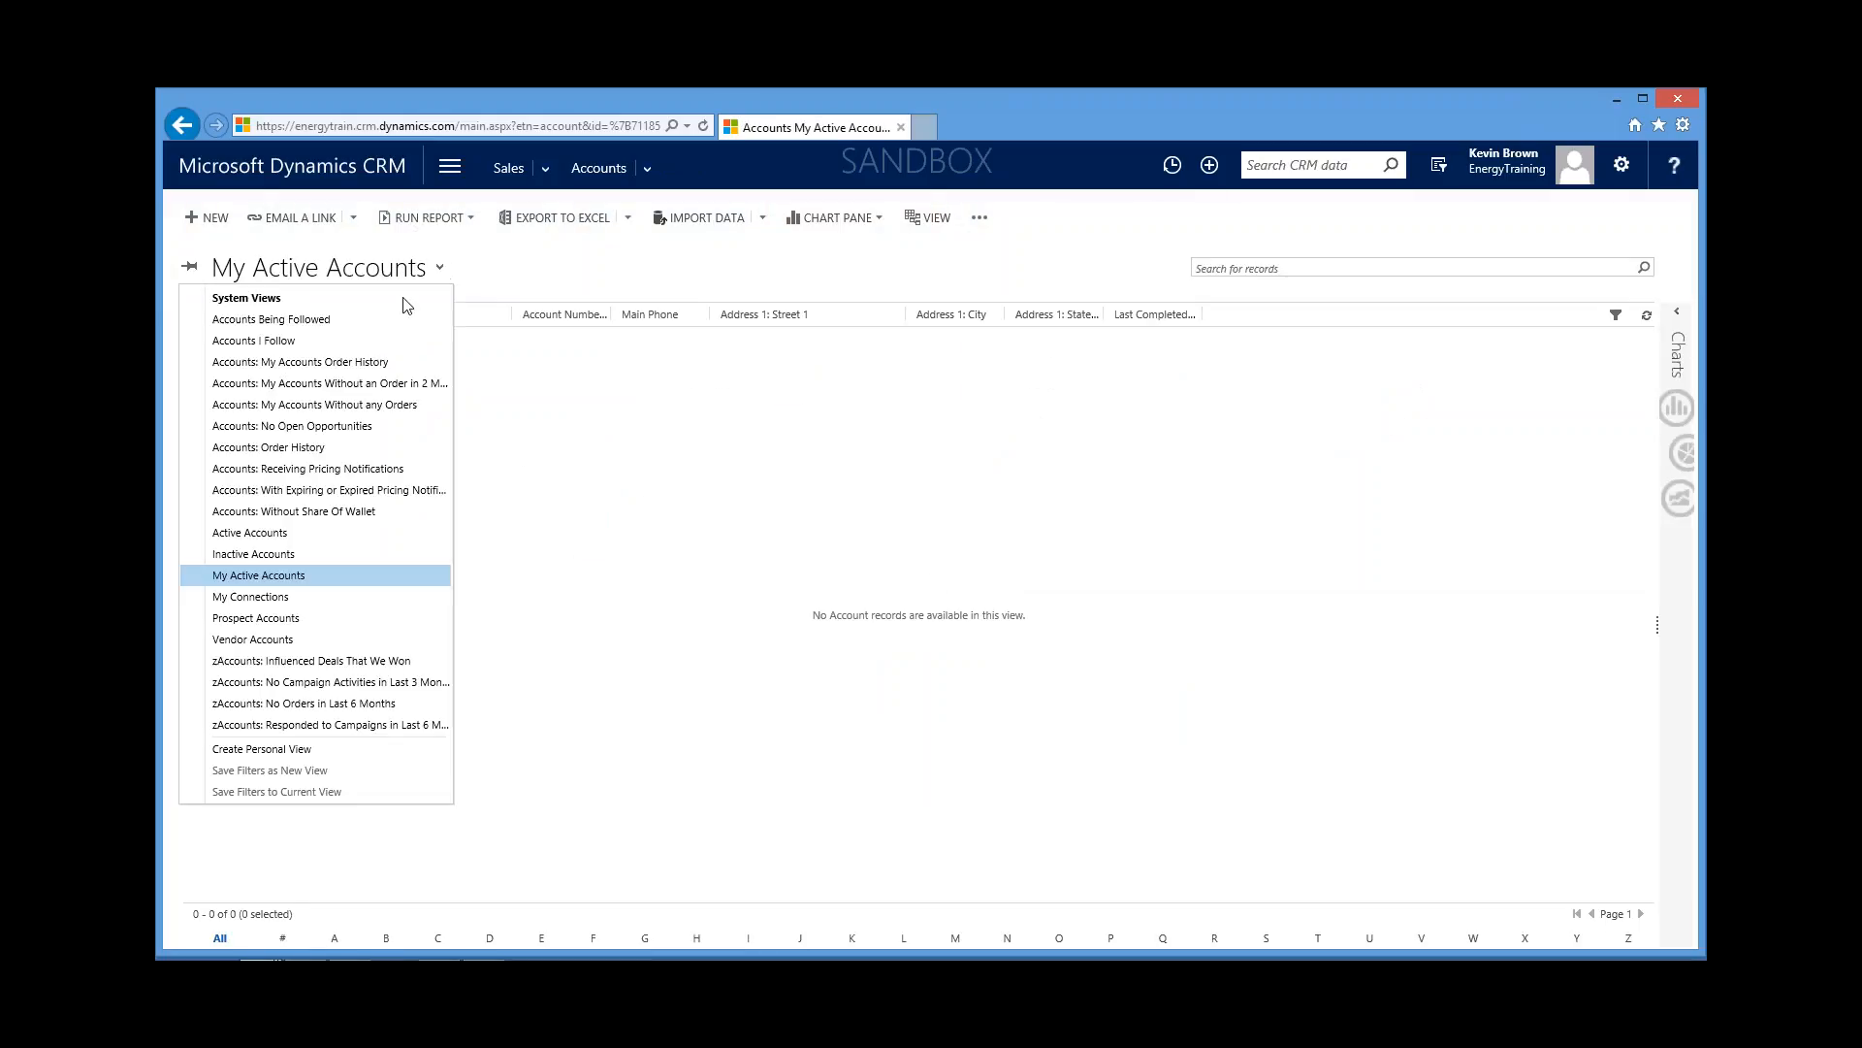
{"action": "left_click", "coordinate": [289, 533]}
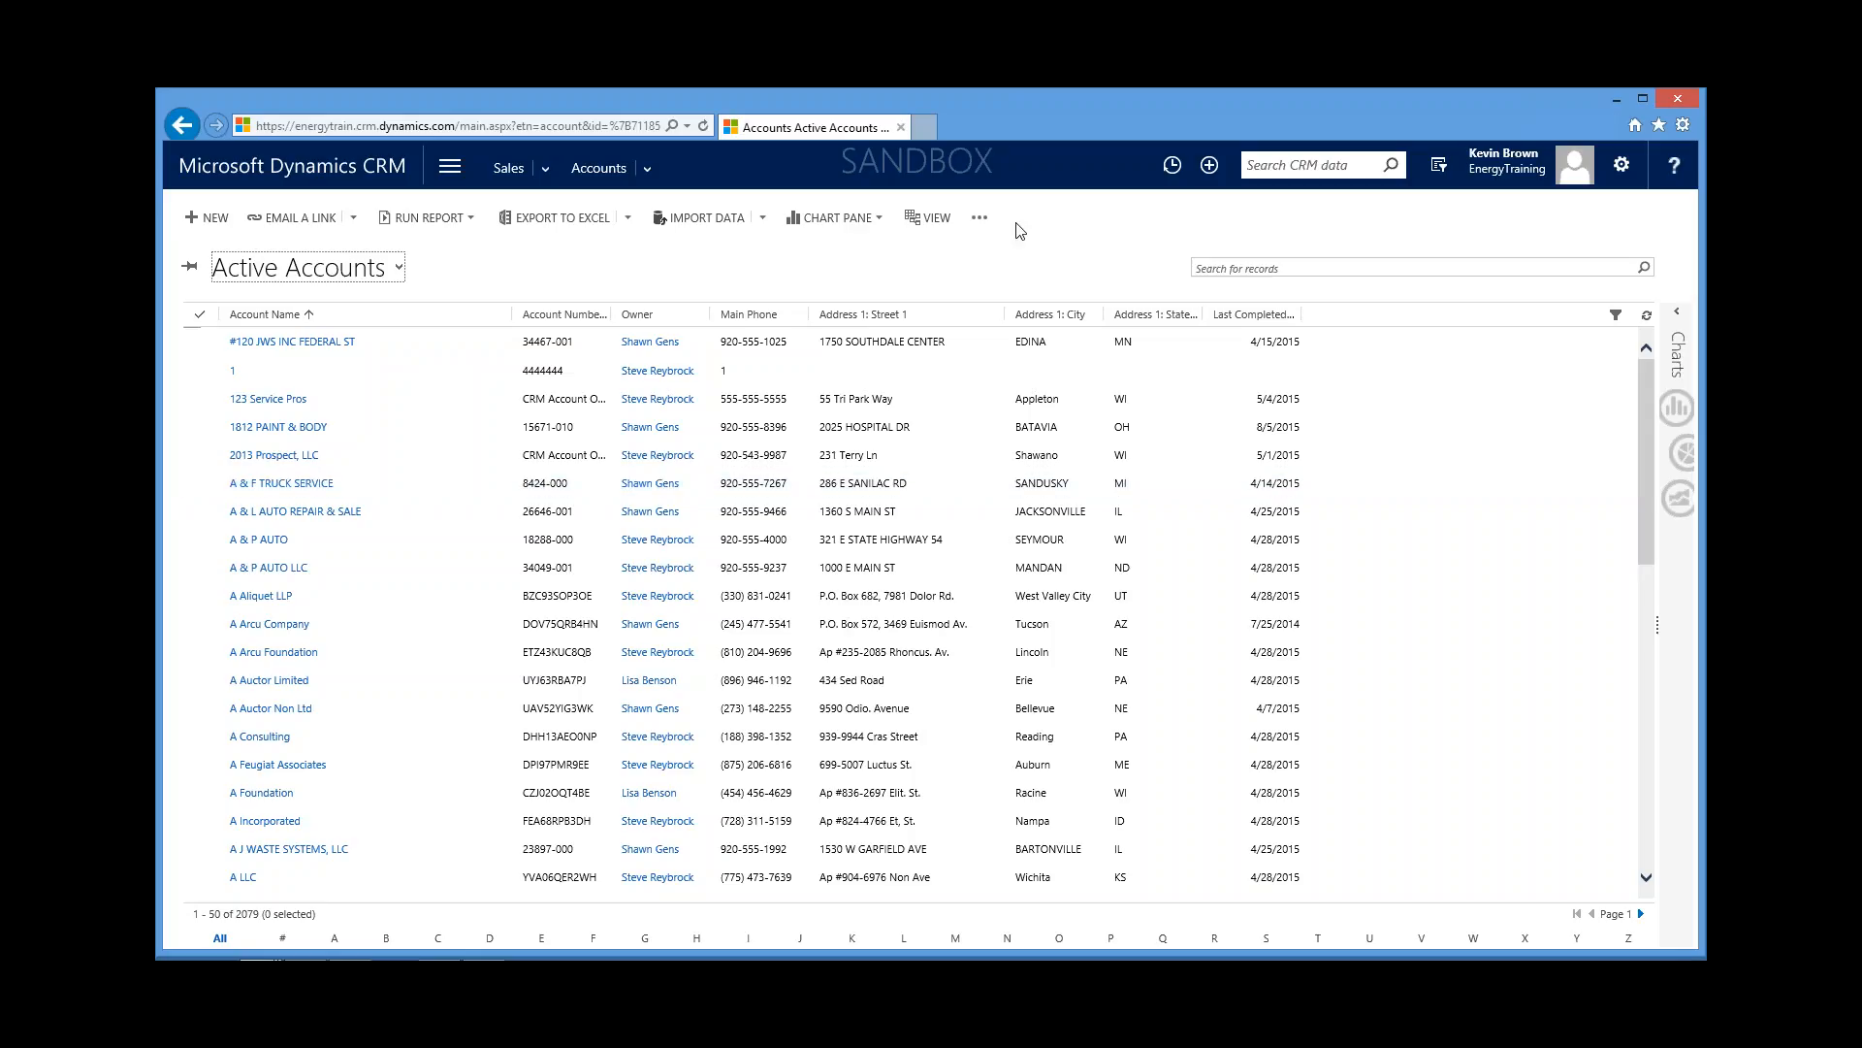
Step: Search the CRM data for "fairview m", open the Fairview Manufacturing account, and dismiss the error reports without sending them
{"action": "left_click", "coordinate": [1310, 165]}
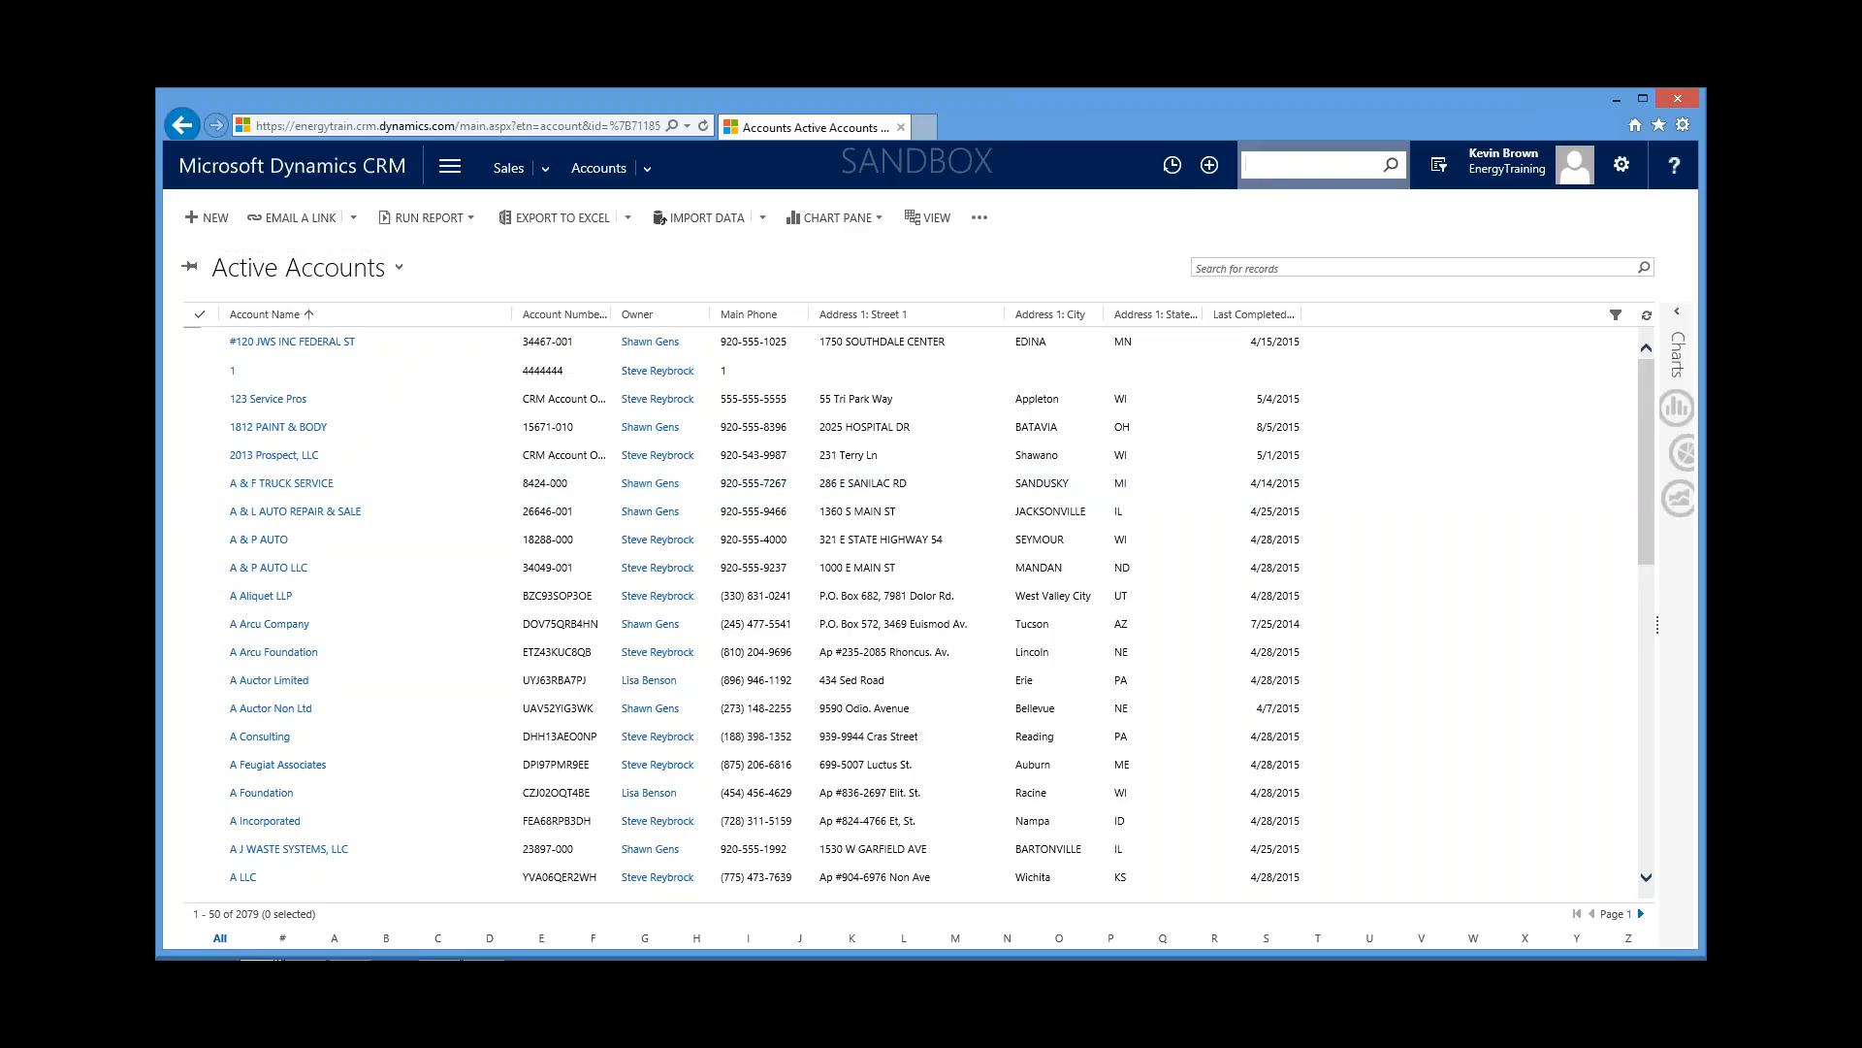
{"action": "type", "text": "fairview n"}
{"action": "key", "text": "BackSpace"}
{"action": "key", "text": "Return"}
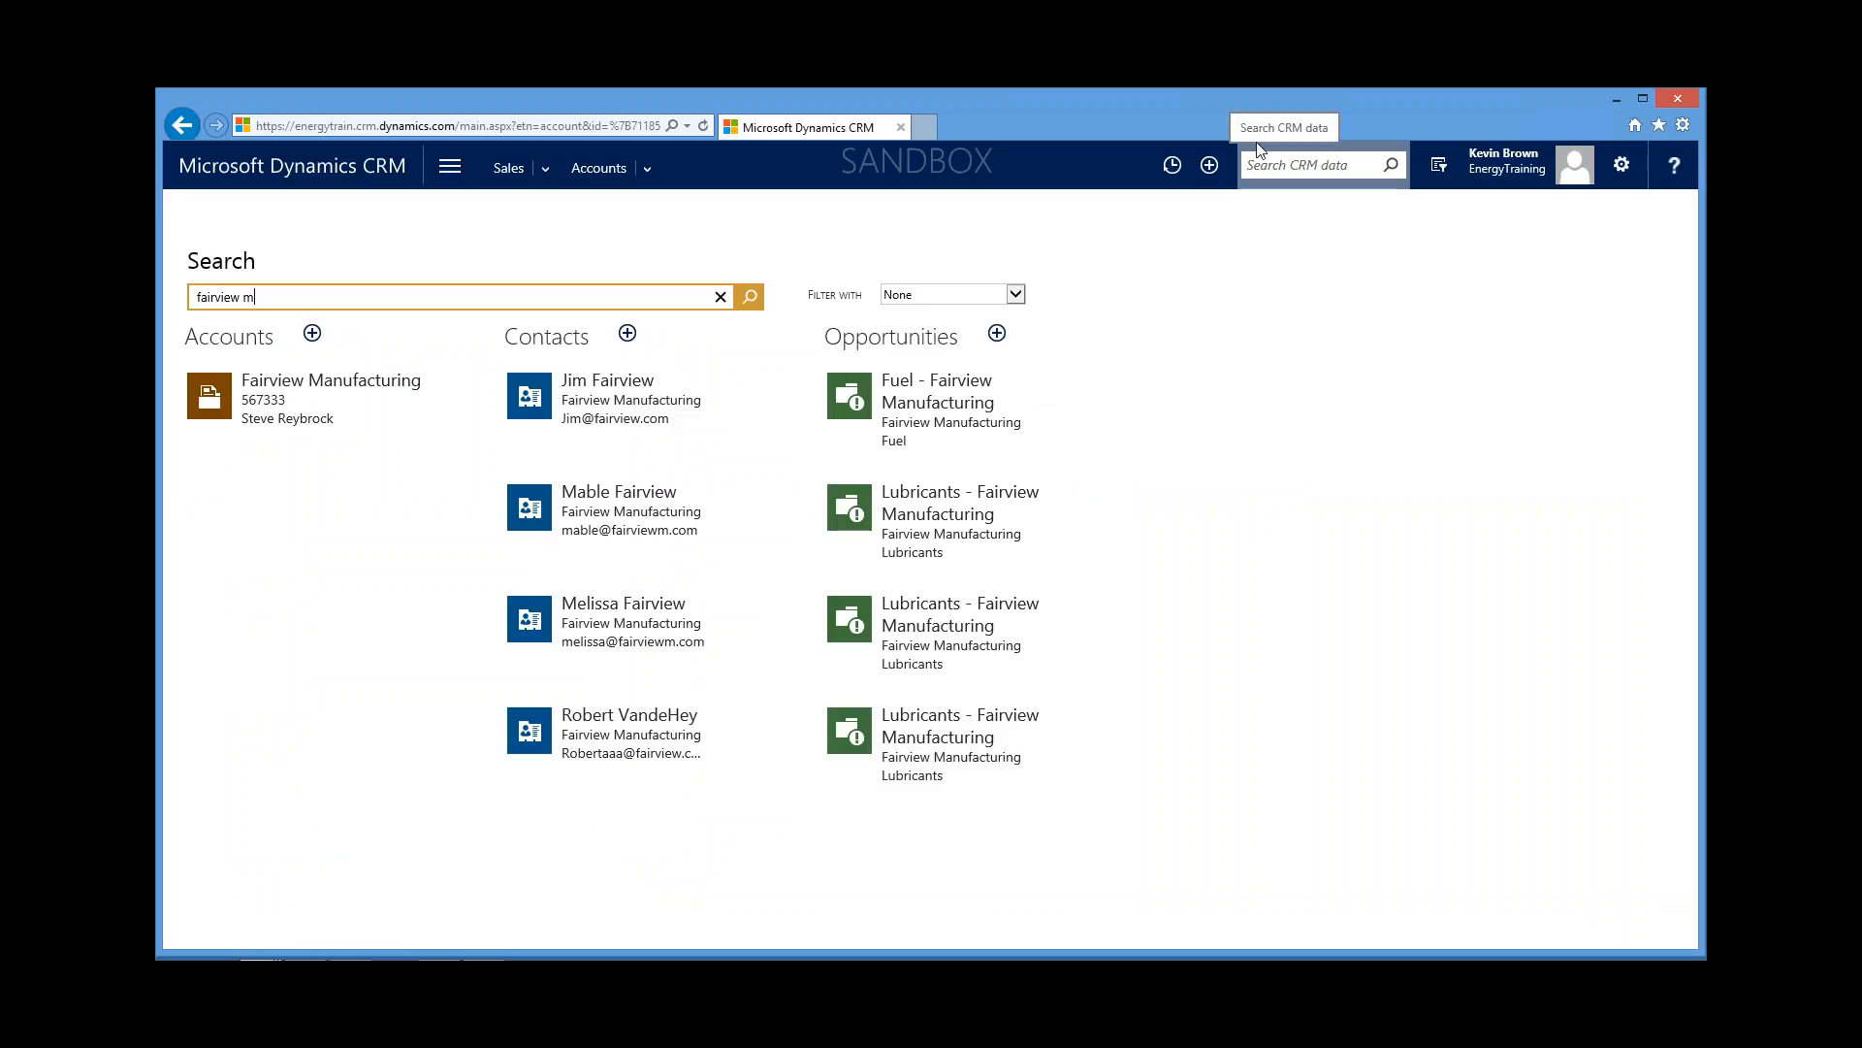
{"action": "left_click", "coordinate": [323, 433]}
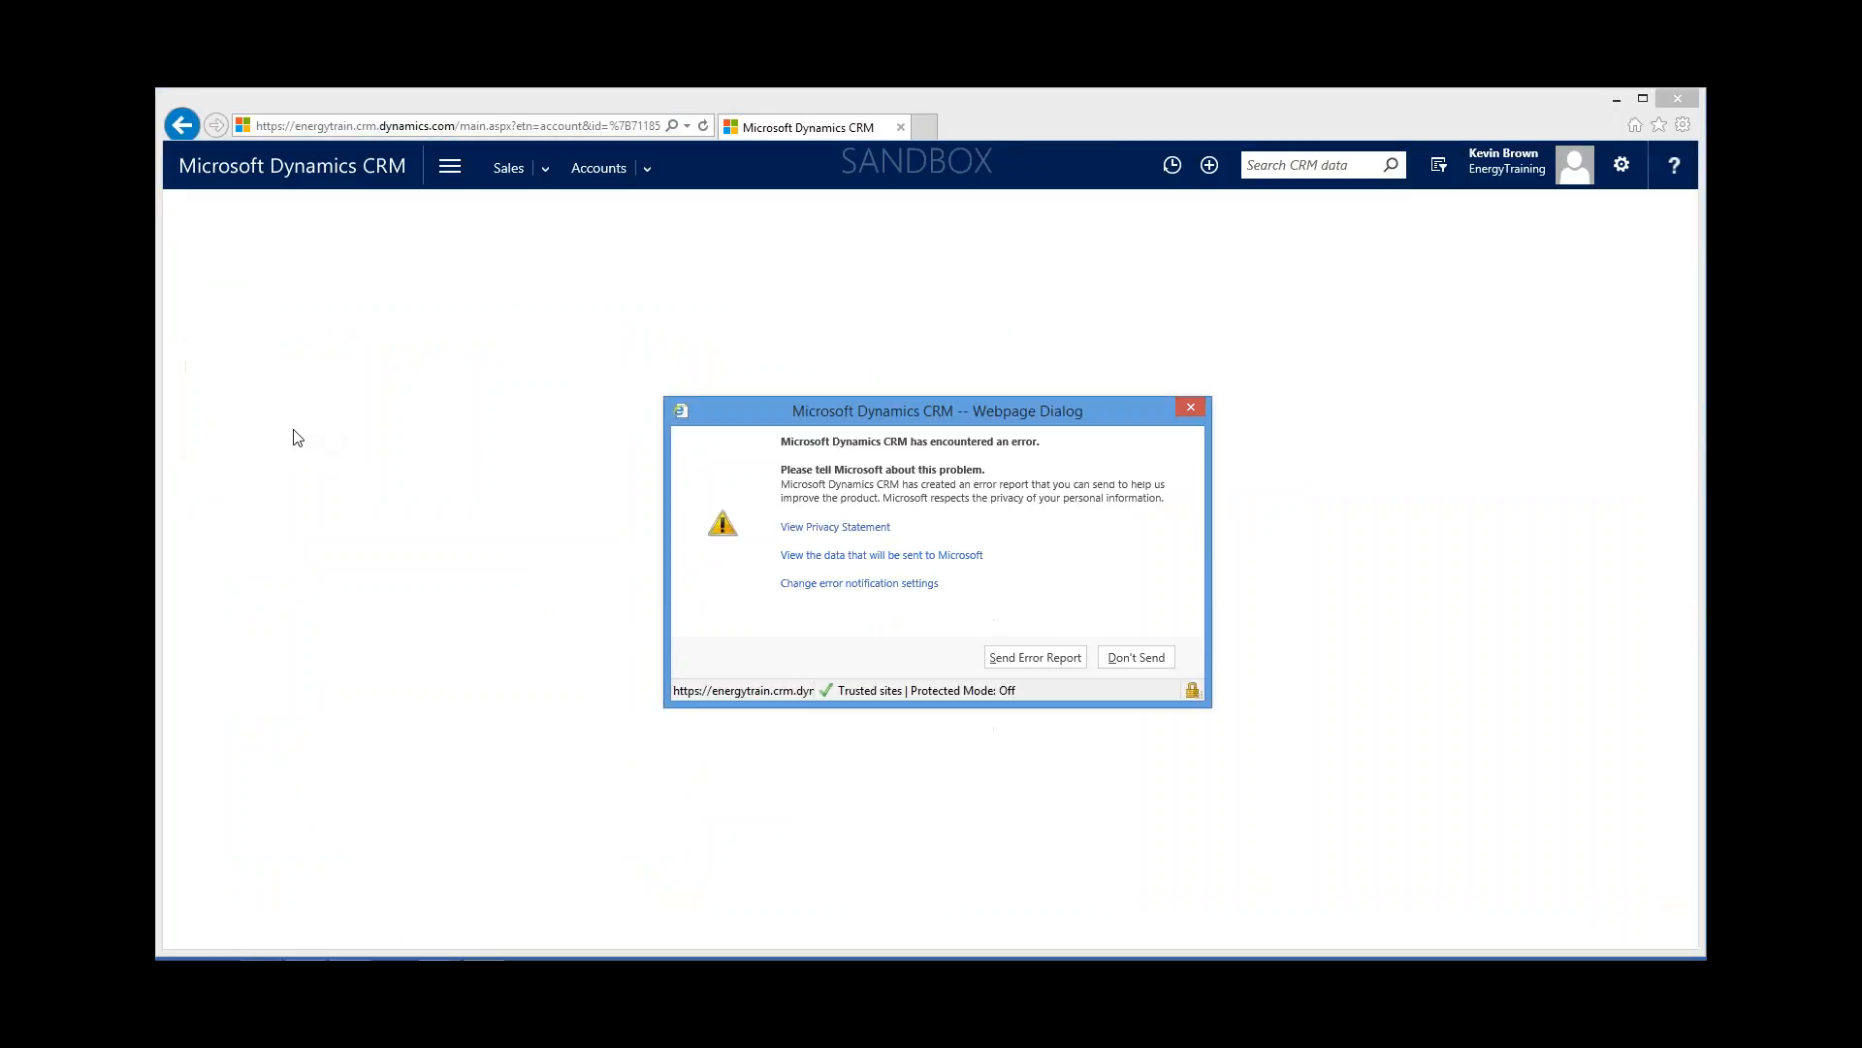
{"action": "left_click", "coordinate": [1136, 657]}
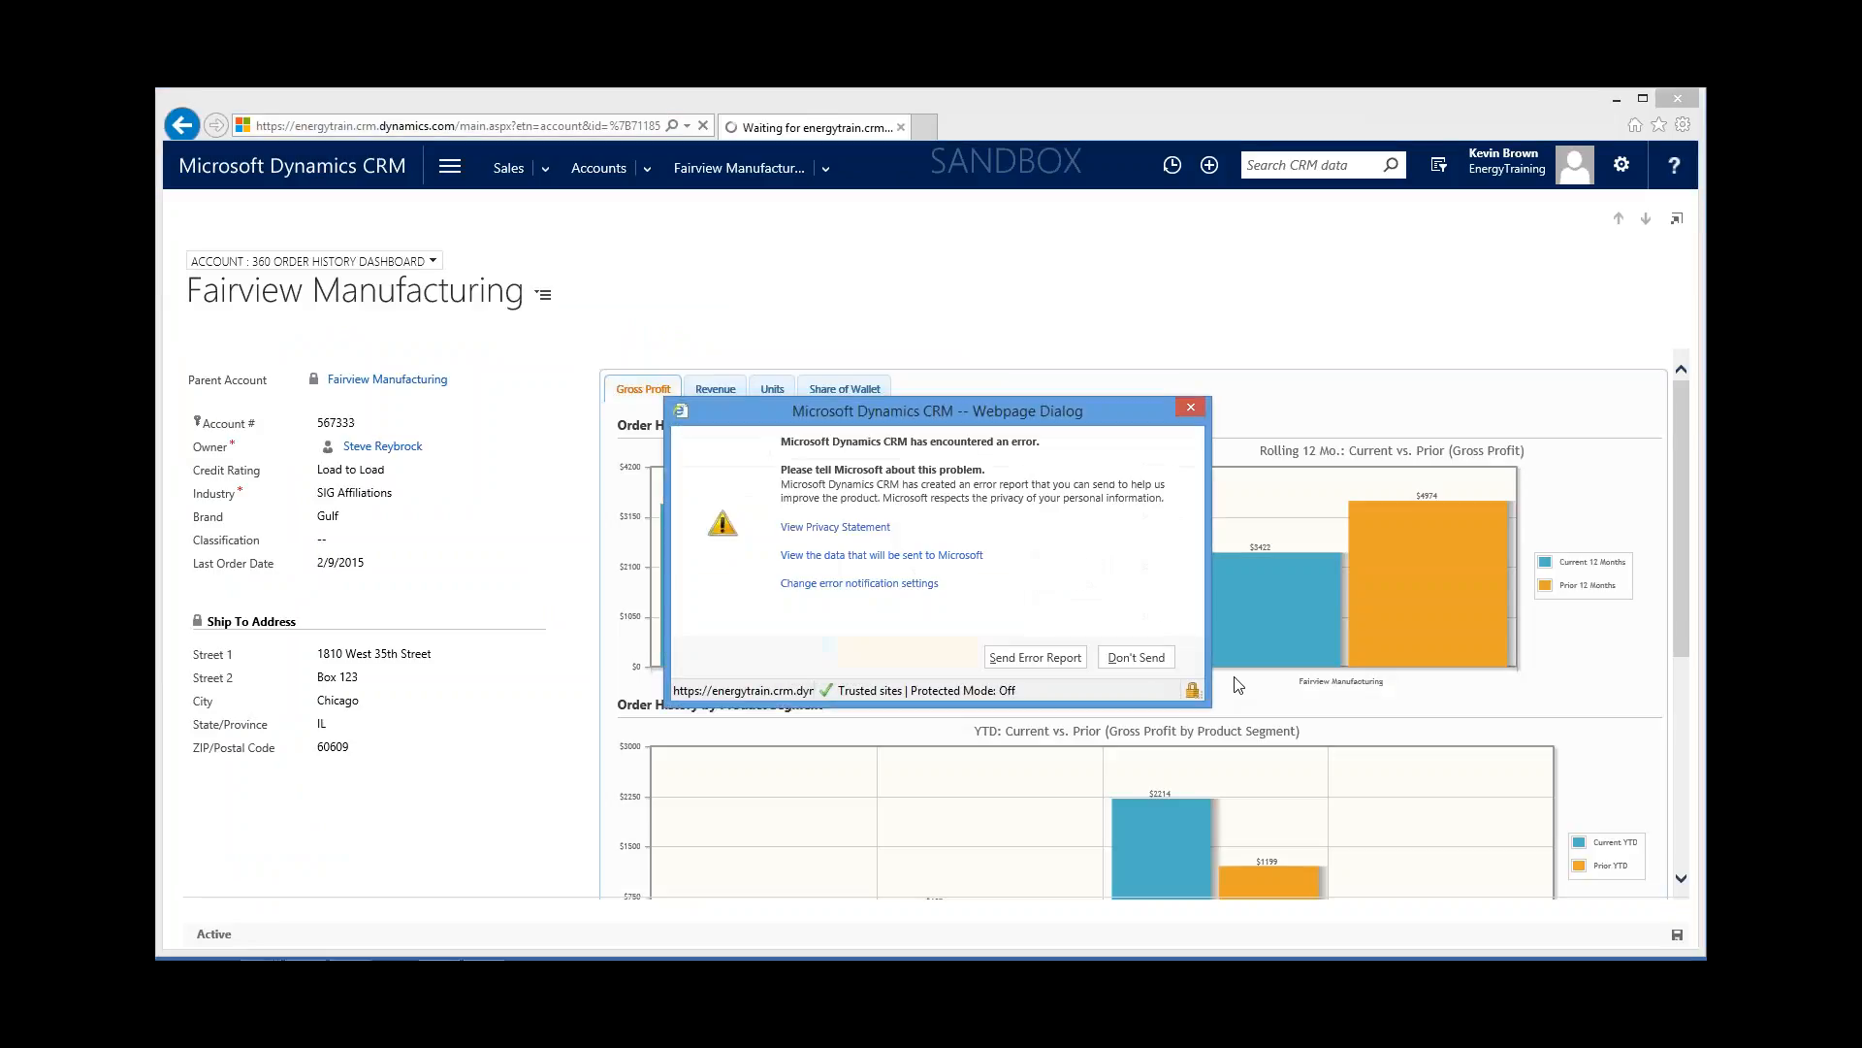
{"action": "left_click", "coordinate": [1136, 657]}
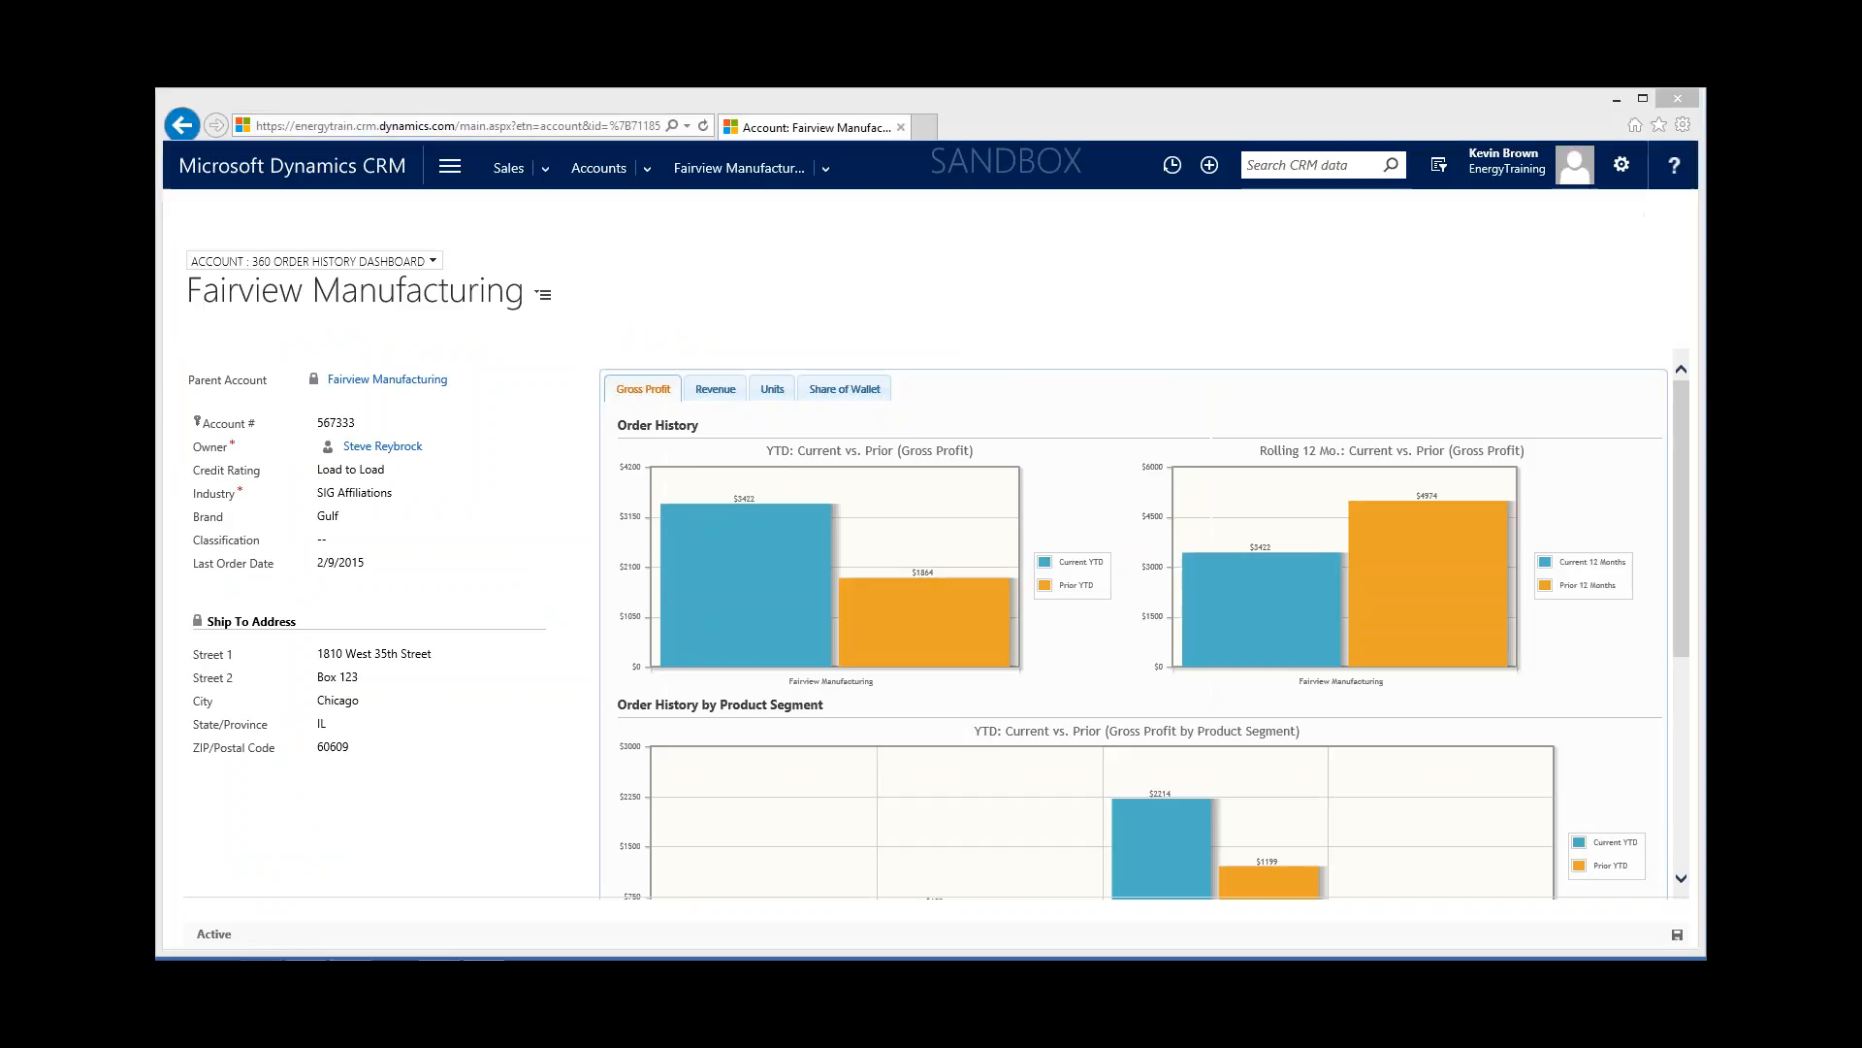
{"action": "left_click", "coordinate": [1133, 657]}
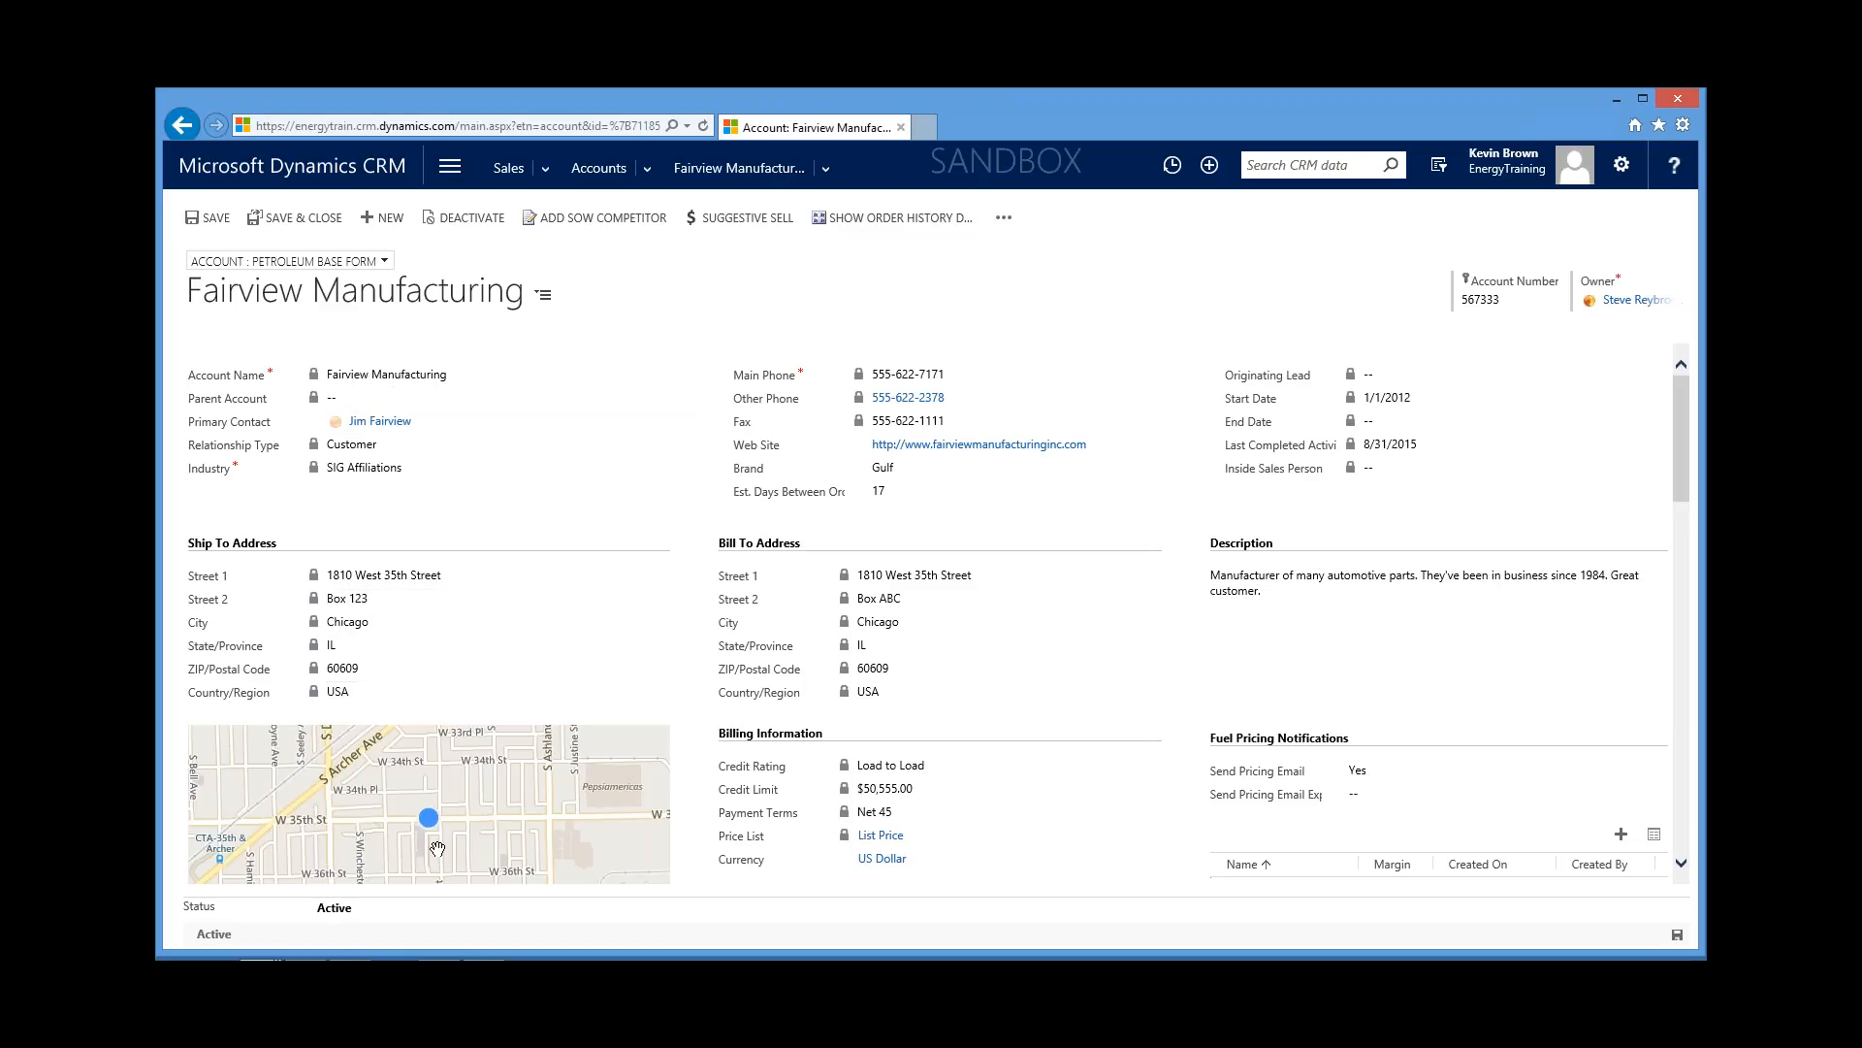
Step: Set the Fairview Manufacturing account's Brand to Chevron and save the record
{"action": "mouse_move", "coordinate": [426, 823]}
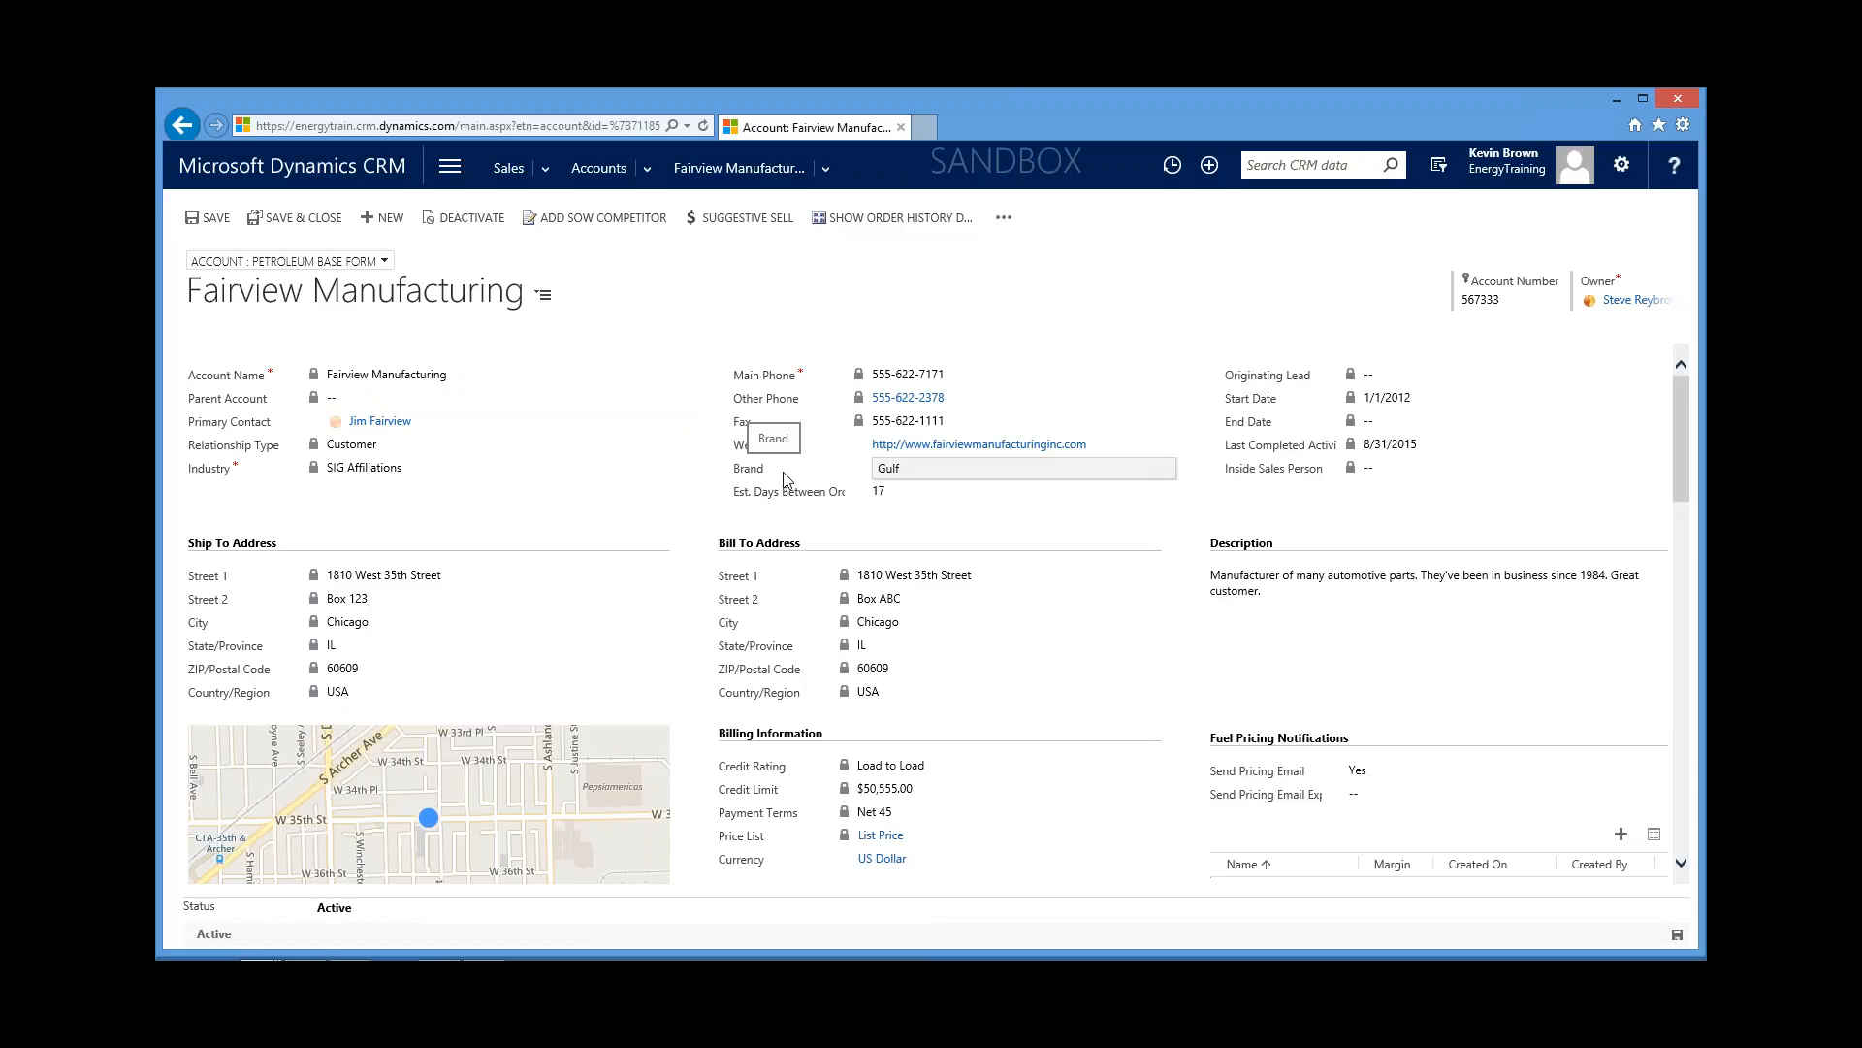
{"action": "left_click", "coordinate": [913, 471]}
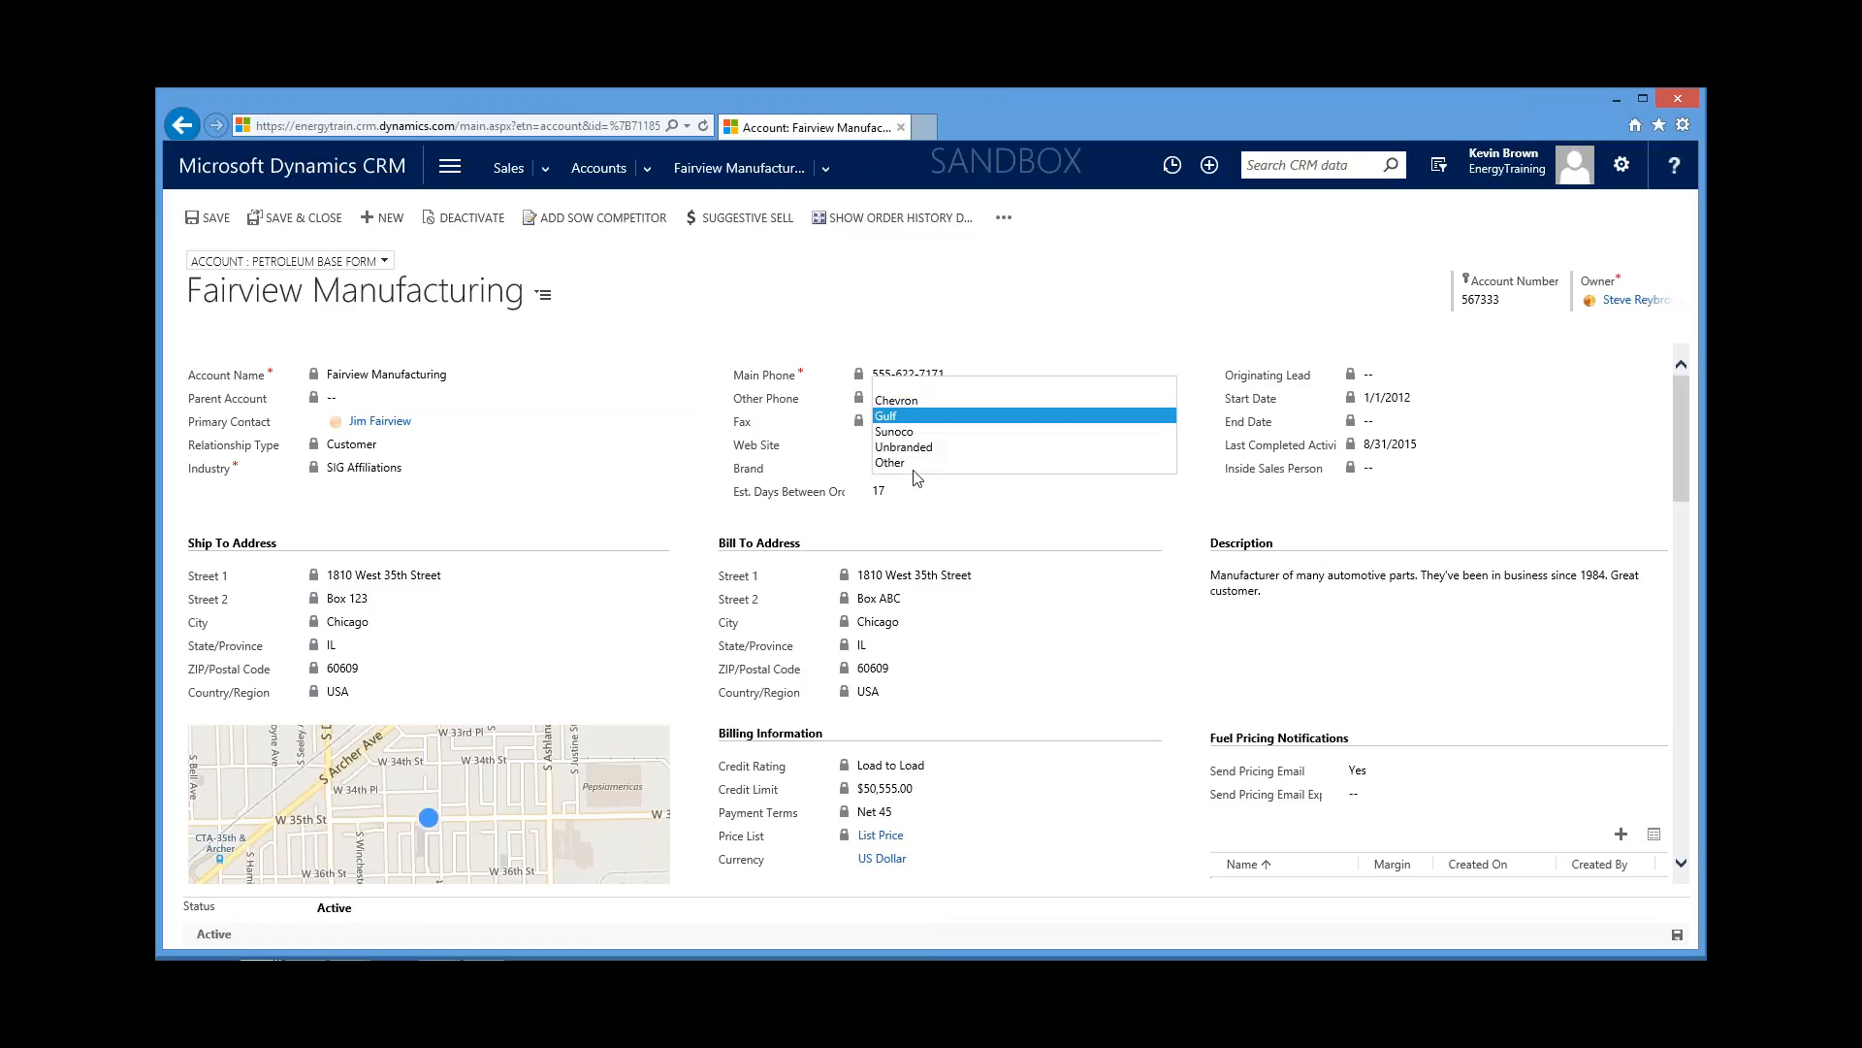
{"action": "left_click", "coordinate": [904, 401]}
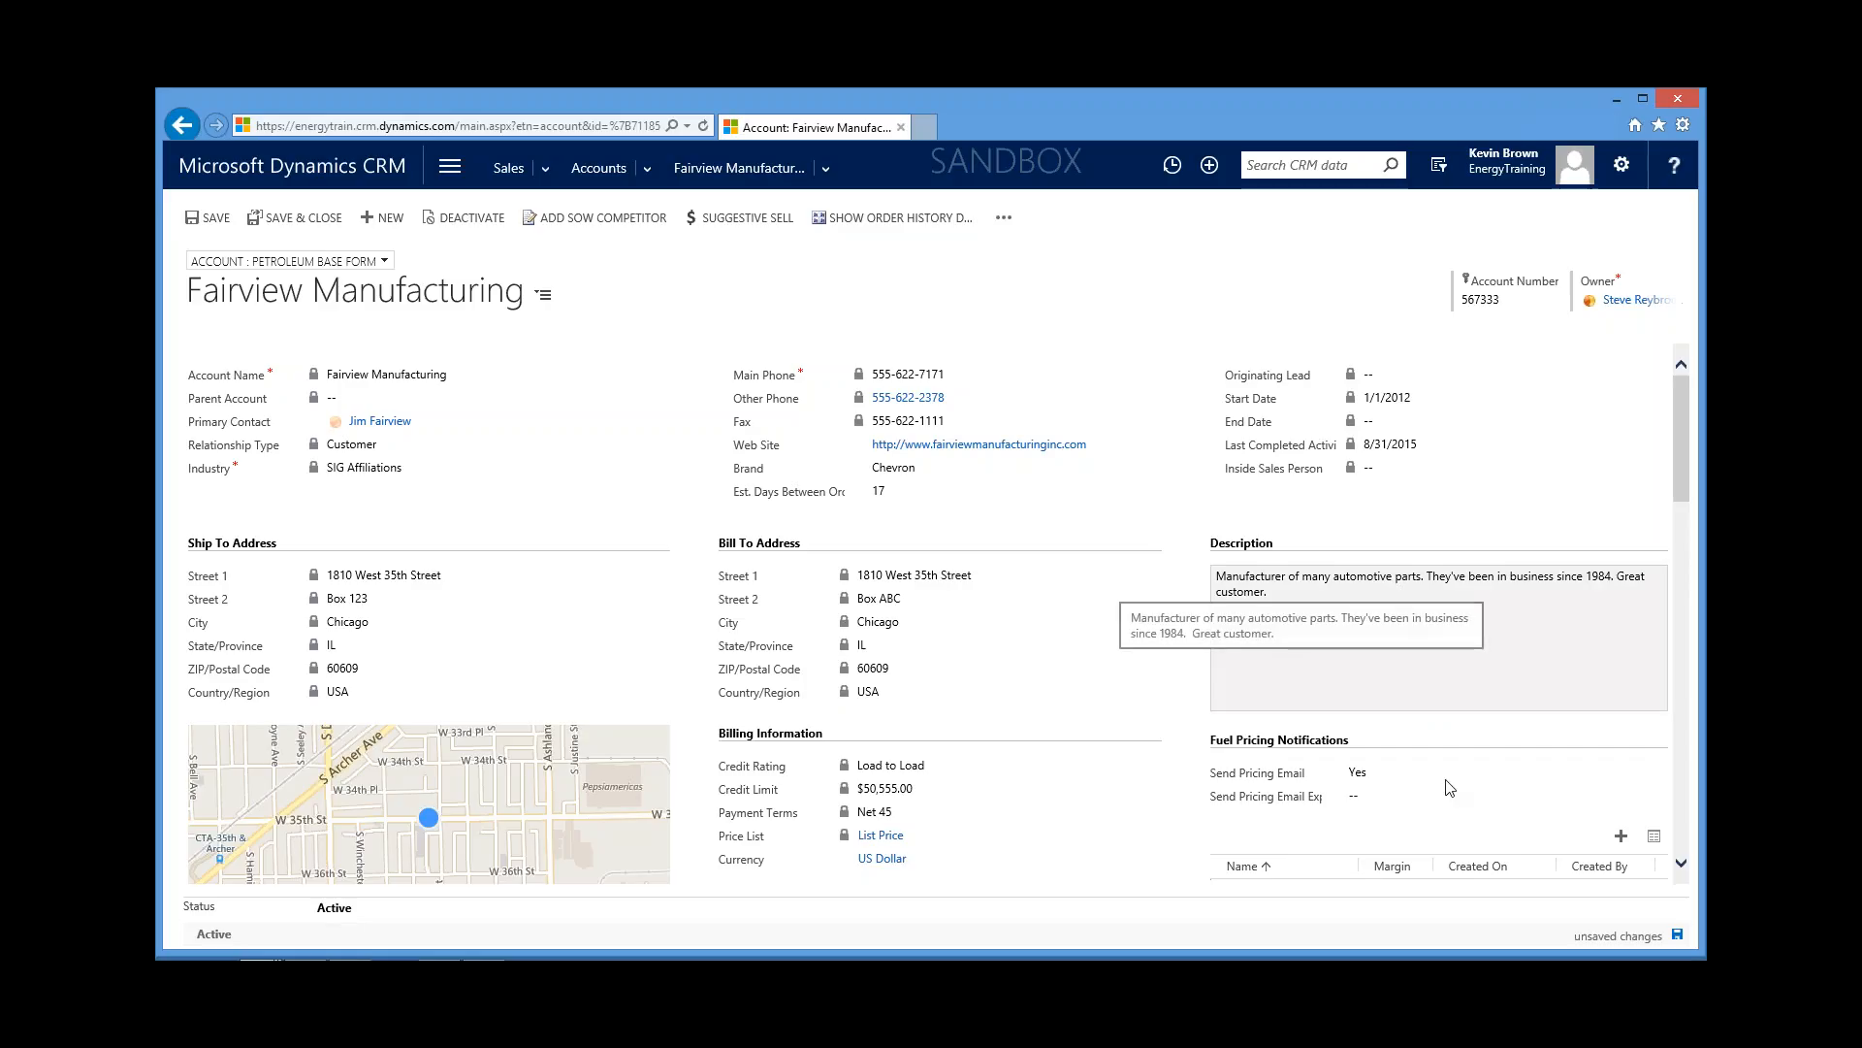
{"action": "left_click", "coordinate": [1678, 937]}
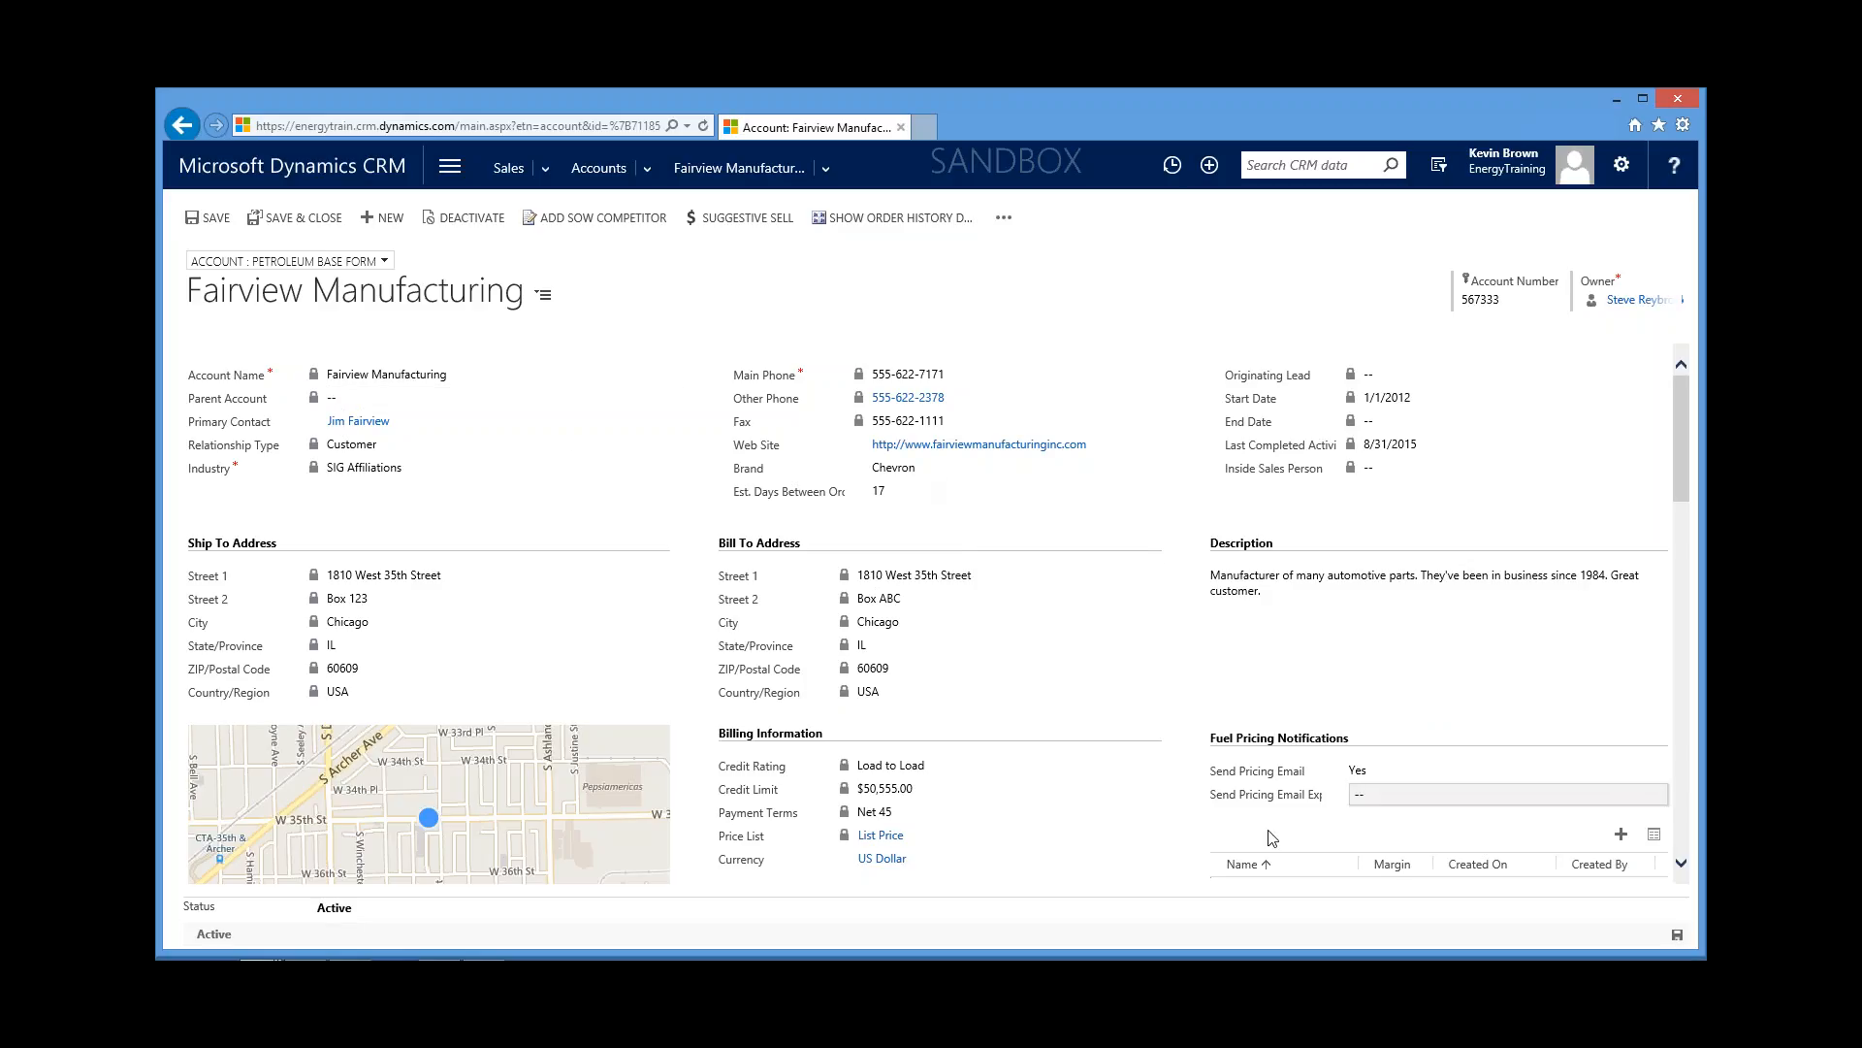
Step: Examine the account's fuel pricing notifications, balances, contacts, Rolling 12 Months product summary, activities, opportunities, Share of Wallet, SOW competitors and notes
{"action": "scroll", "coordinate": [1686, 483], "scroll_direction": "down", "scroll_amount": 3}
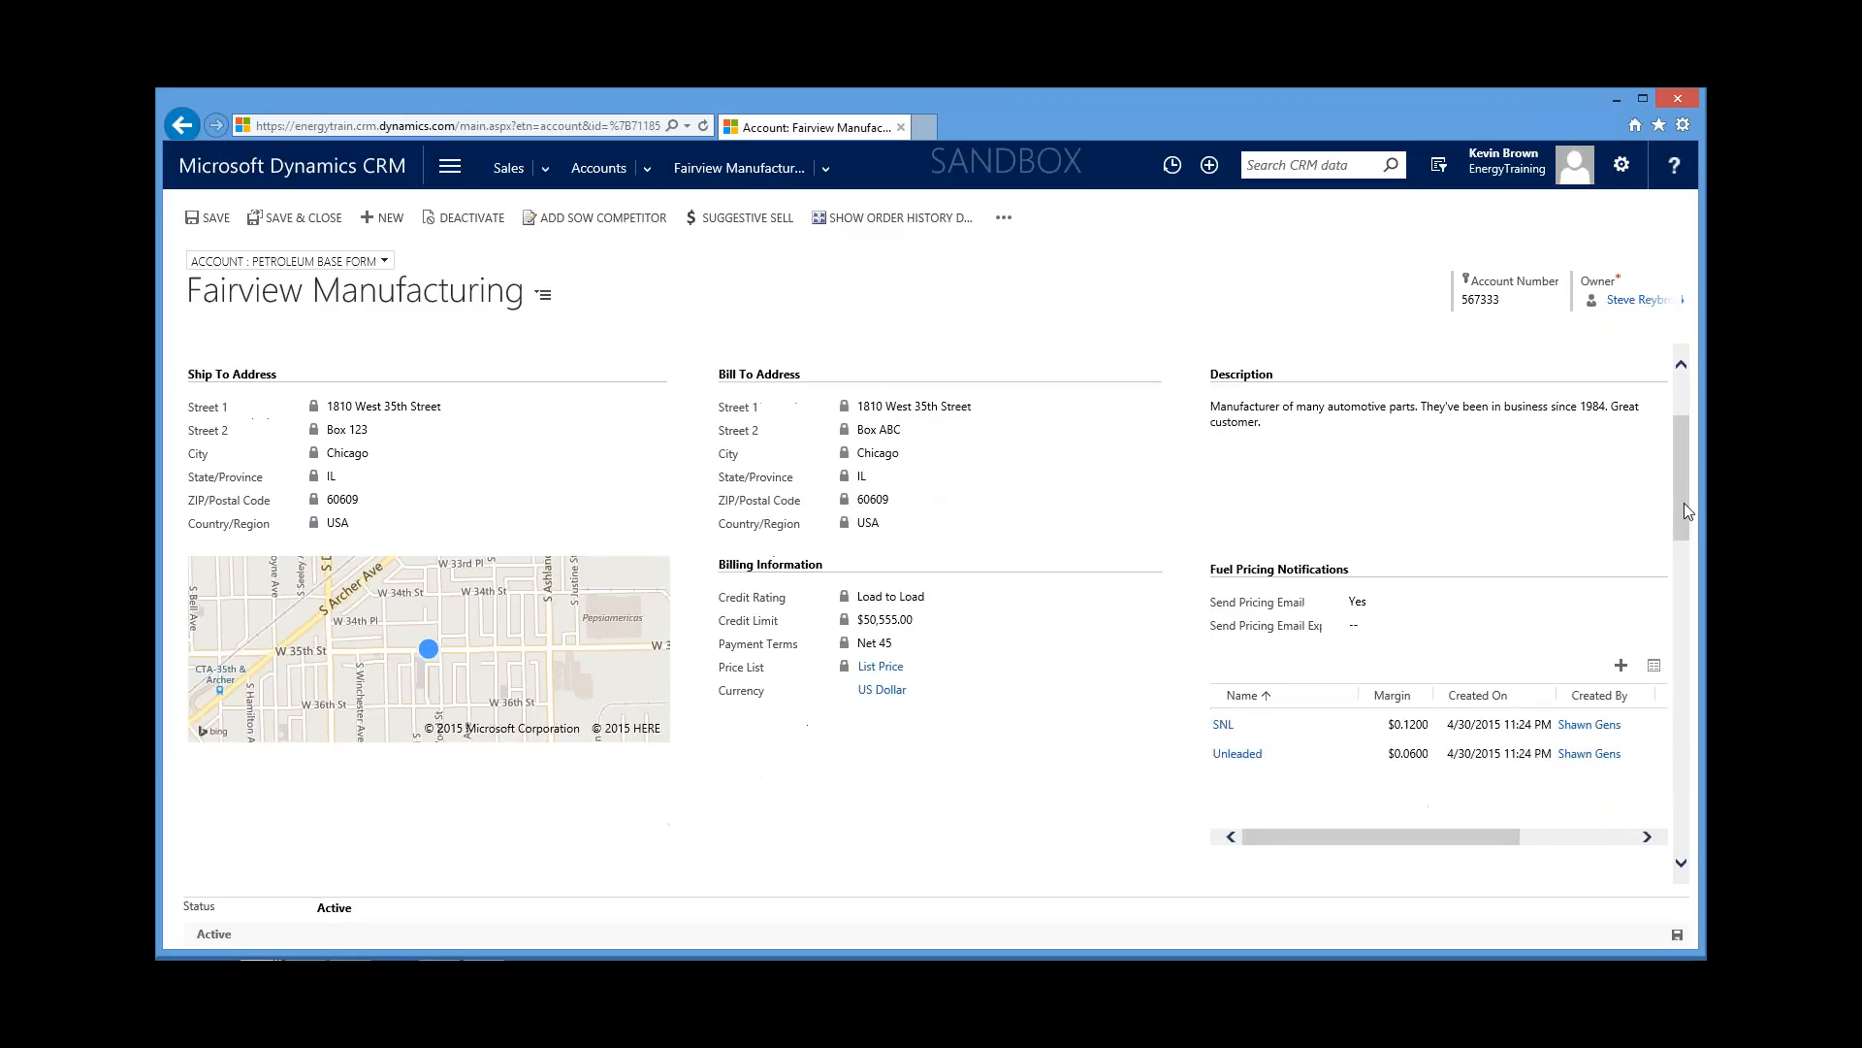
{"action": "left_click", "coordinate": [1246, 764]}
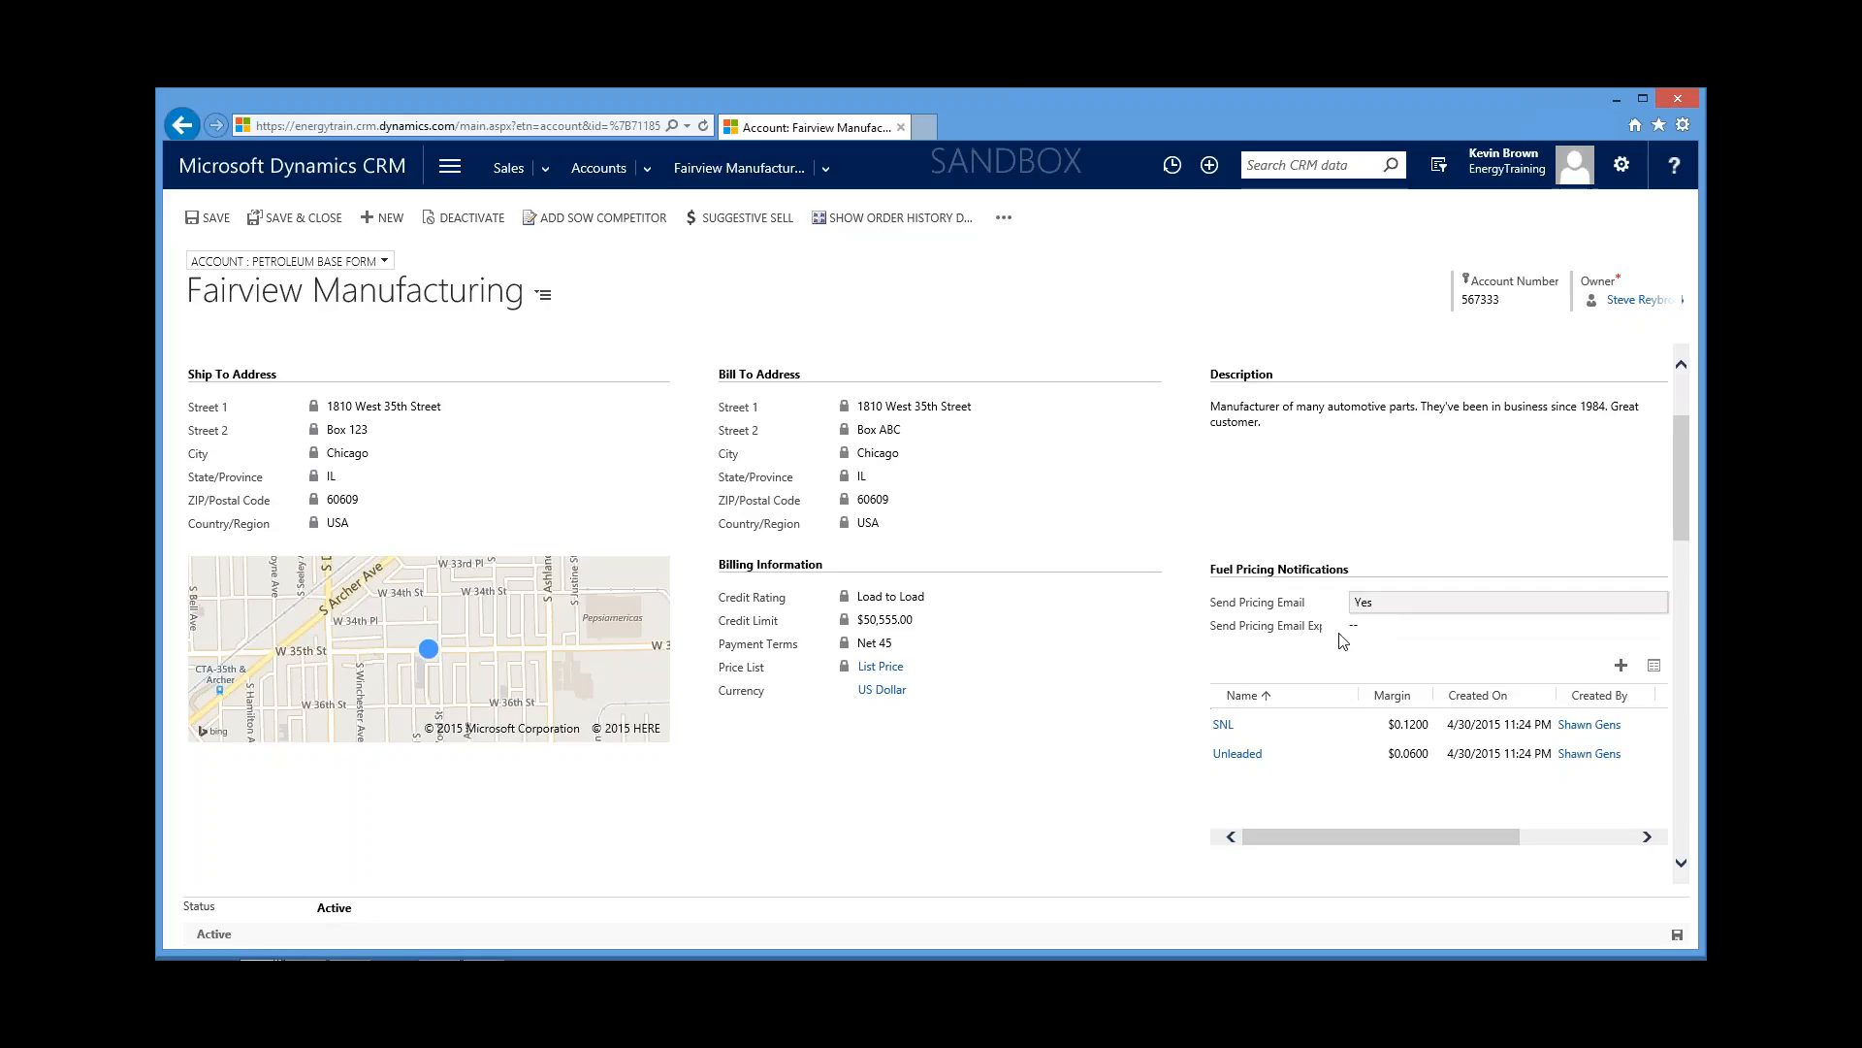
{"action": "scroll", "coordinate": [1145, 745], "scroll_direction": "down", "scroll_amount": 1}
{"action": "scroll", "coordinate": [1149, 742], "scroll_direction": "down", "scroll_amount": 4}
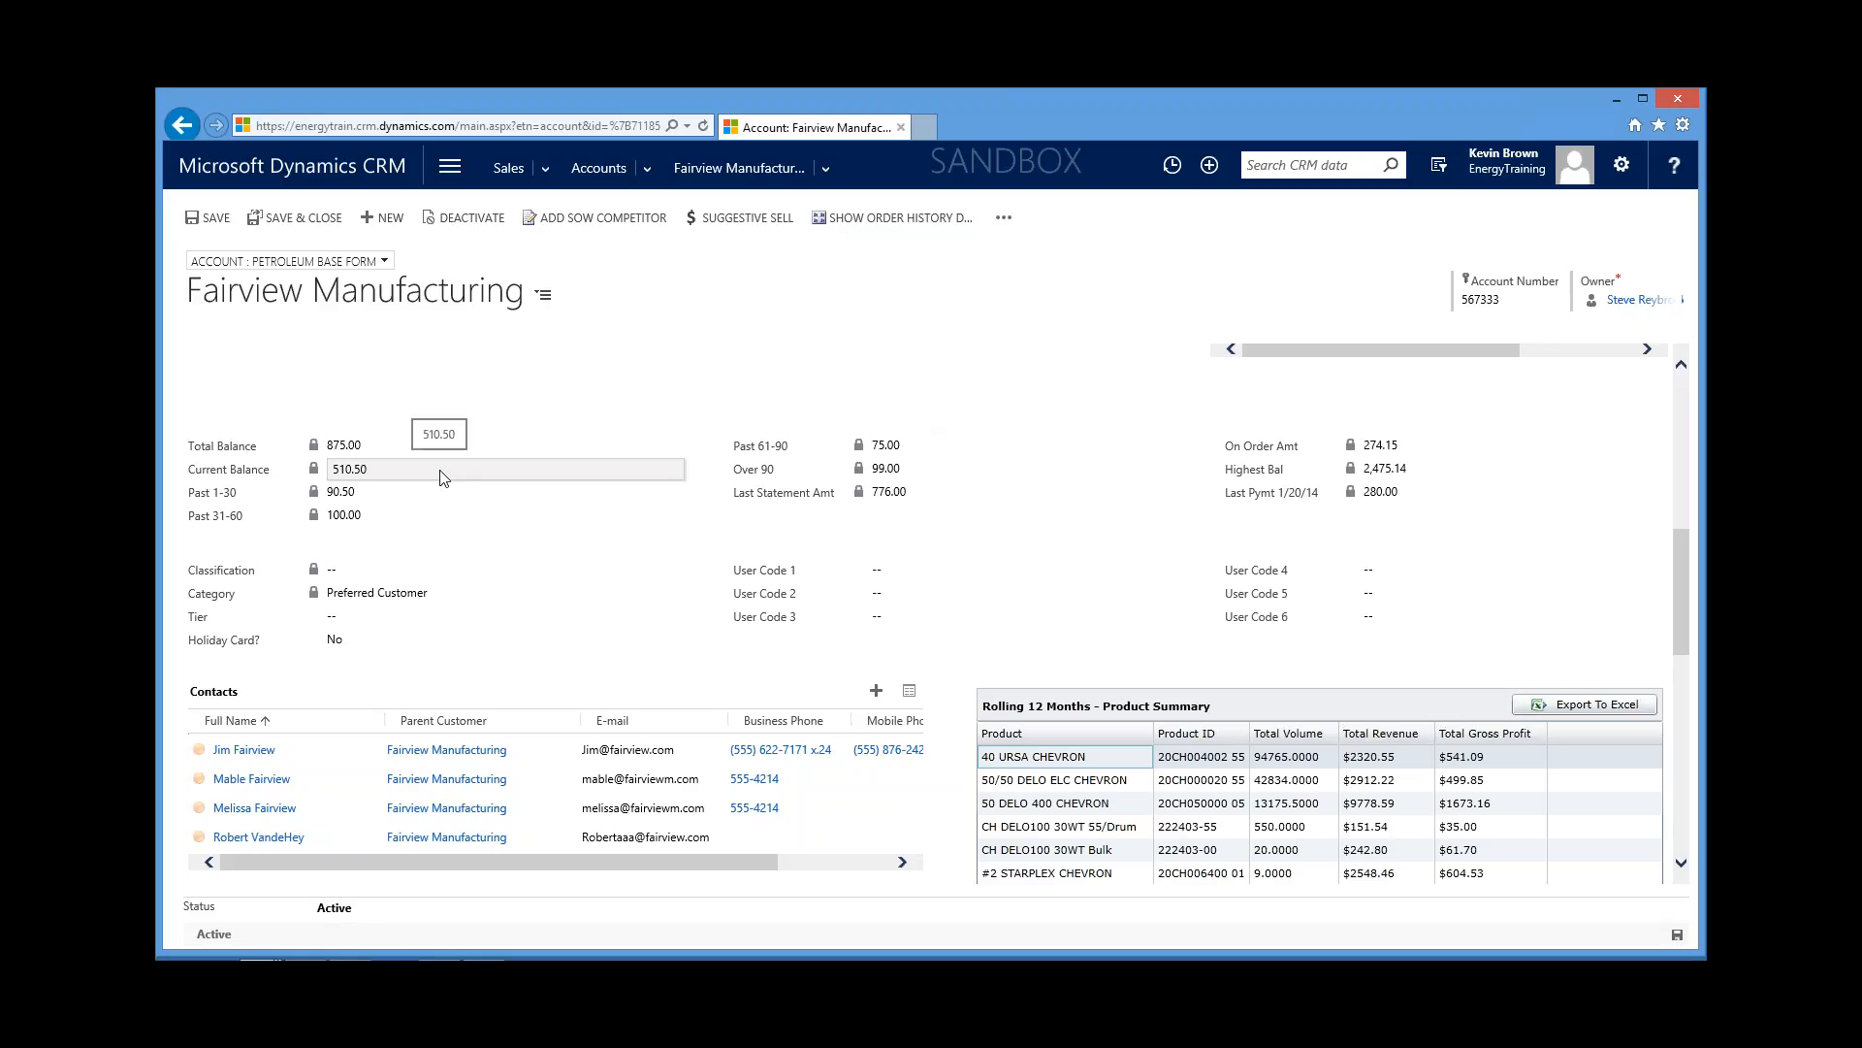
{"action": "scroll", "coordinate": [591, 585], "scroll_direction": "down", "scroll_amount": 3}
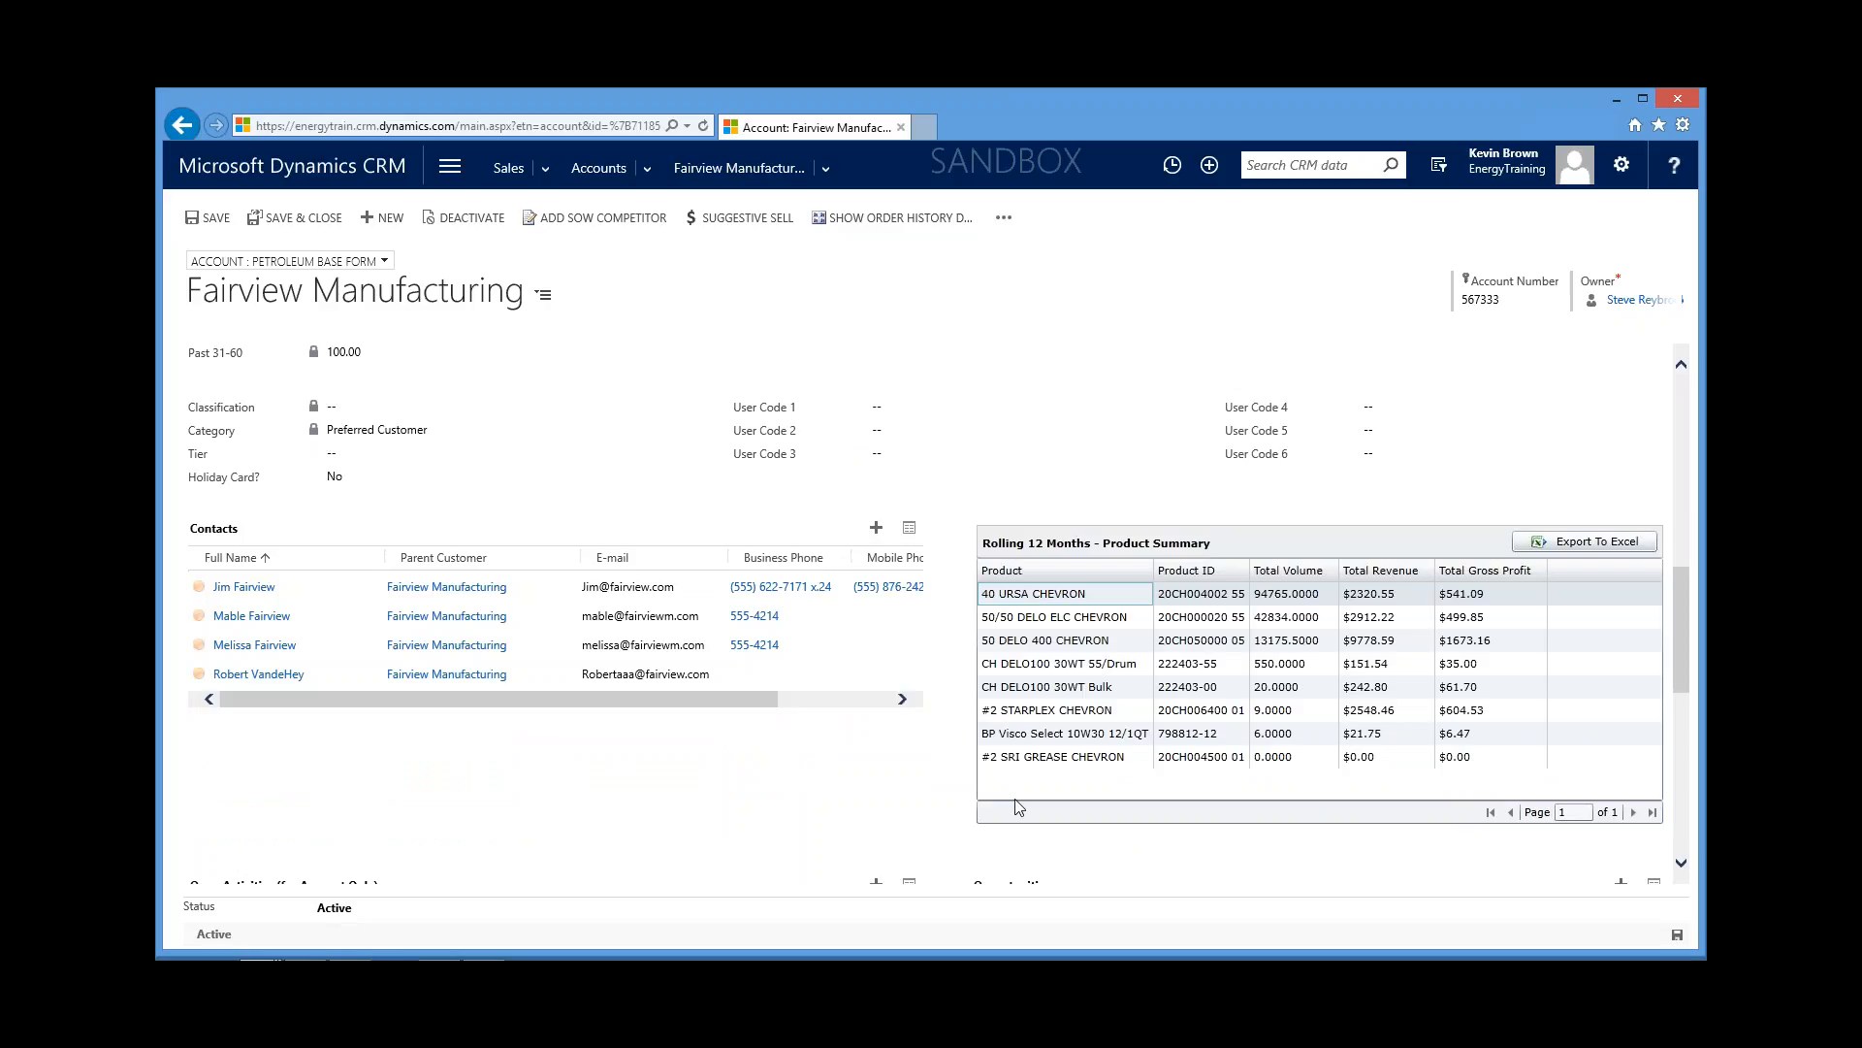
{"action": "left_click", "coordinate": [1094, 597]}
{"action": "scroll", "coordinate": [1080, 714], "scroll_direction": "down", "scroll_amount": 3}
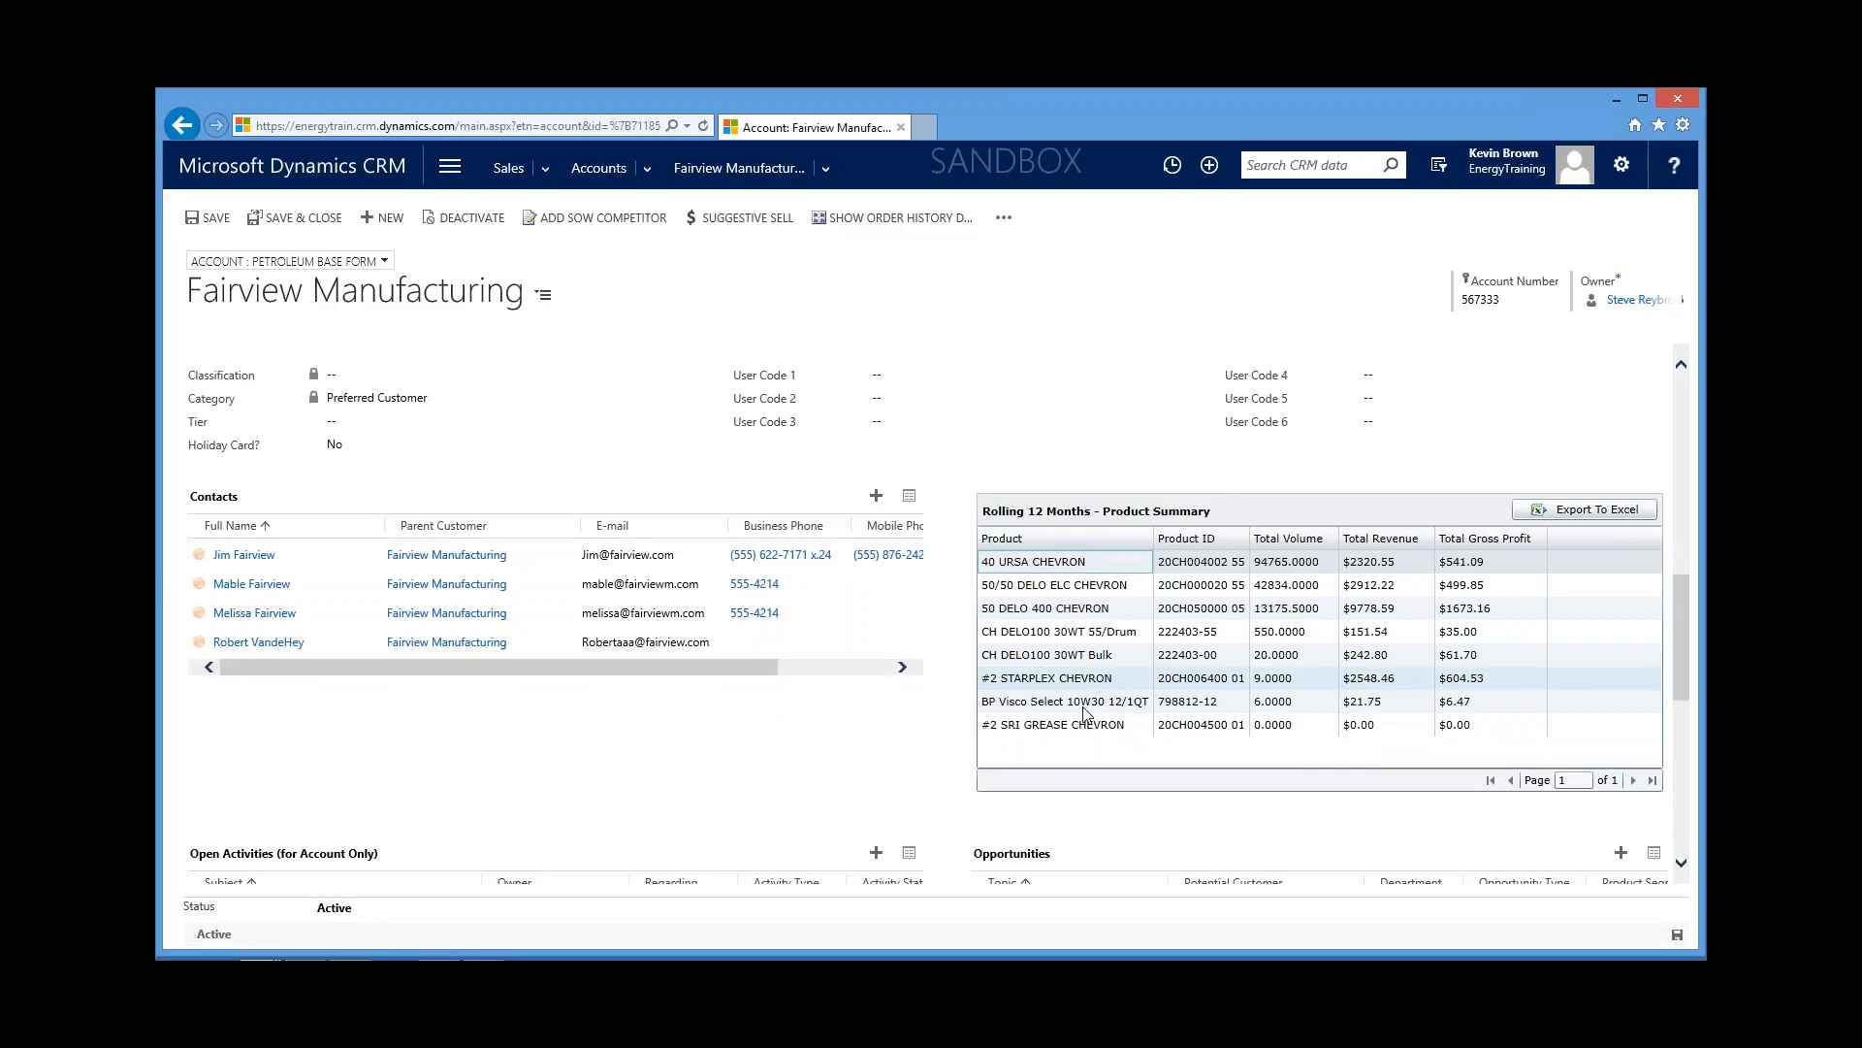
{"action": "scroll", "coordinate": [1057, 694], "scroll_direction": "down", "scroll_amount": 3}
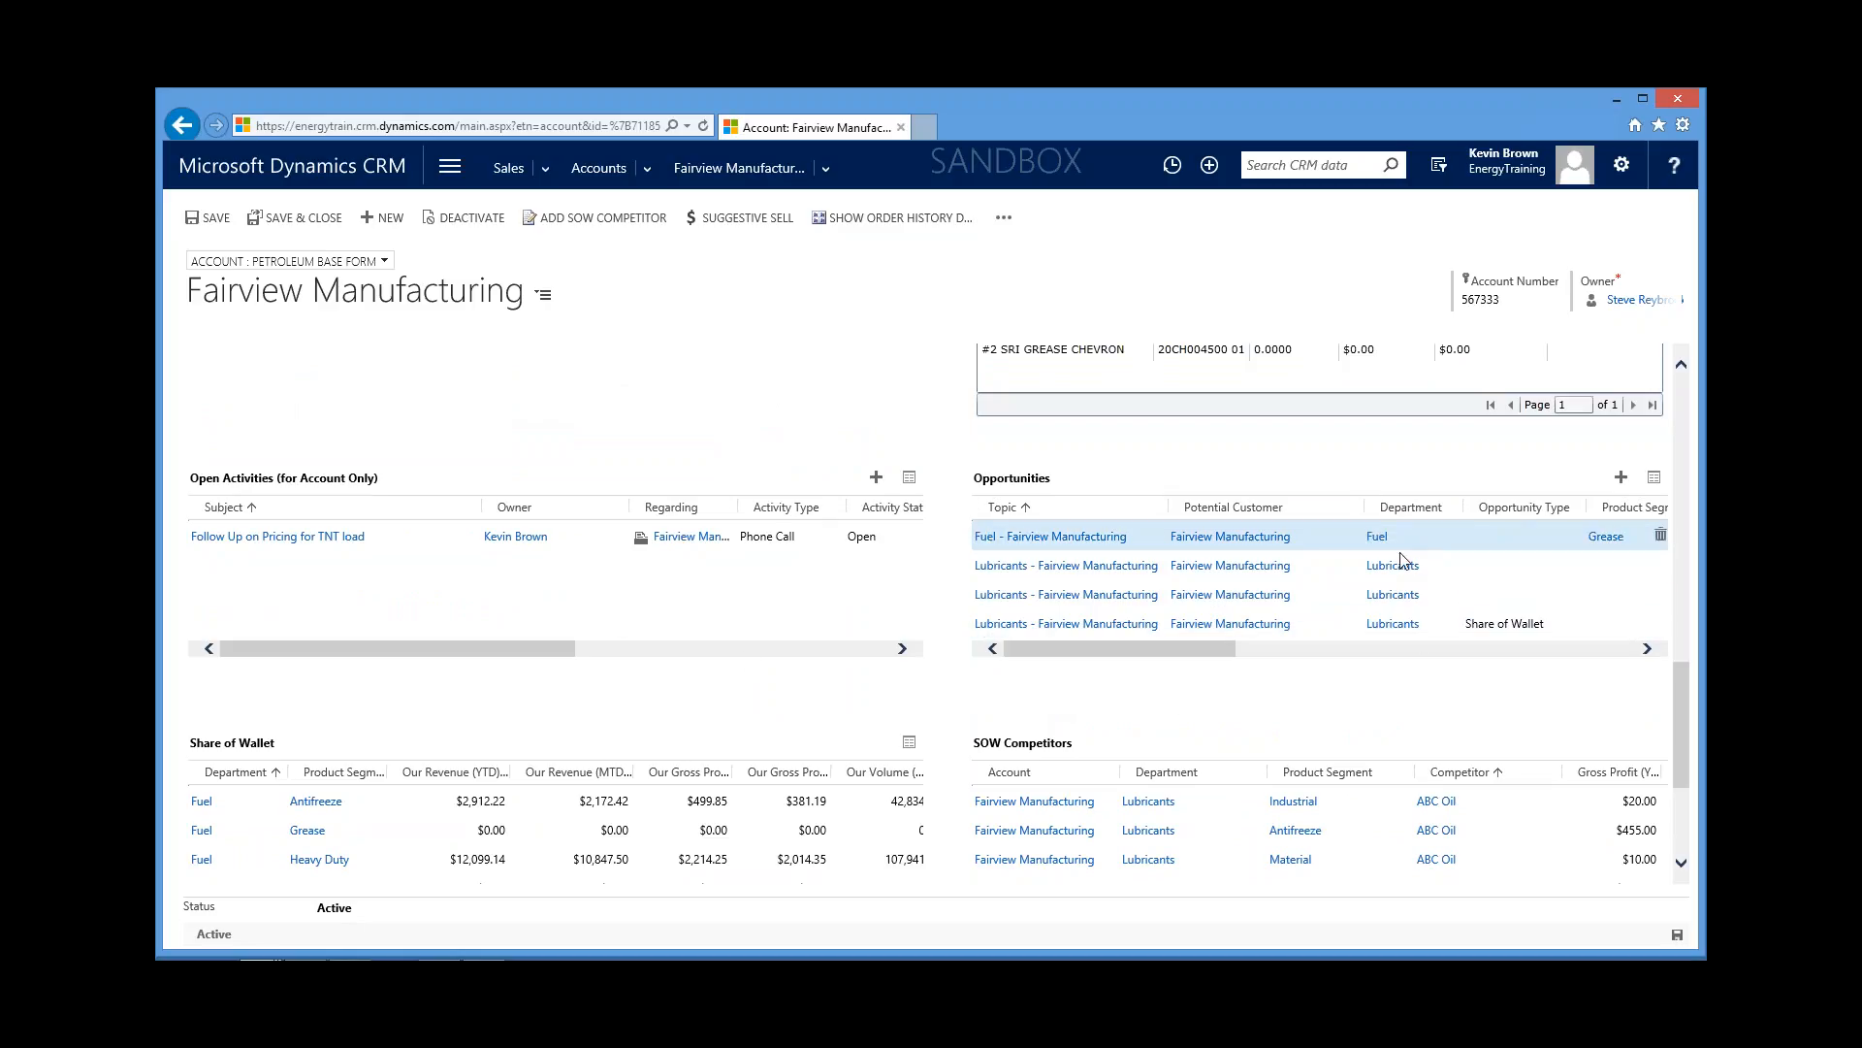
{"action": "scroll", "coordinate": [1287, 691], "scroll_direction": "down", "scroll_amount": 3}
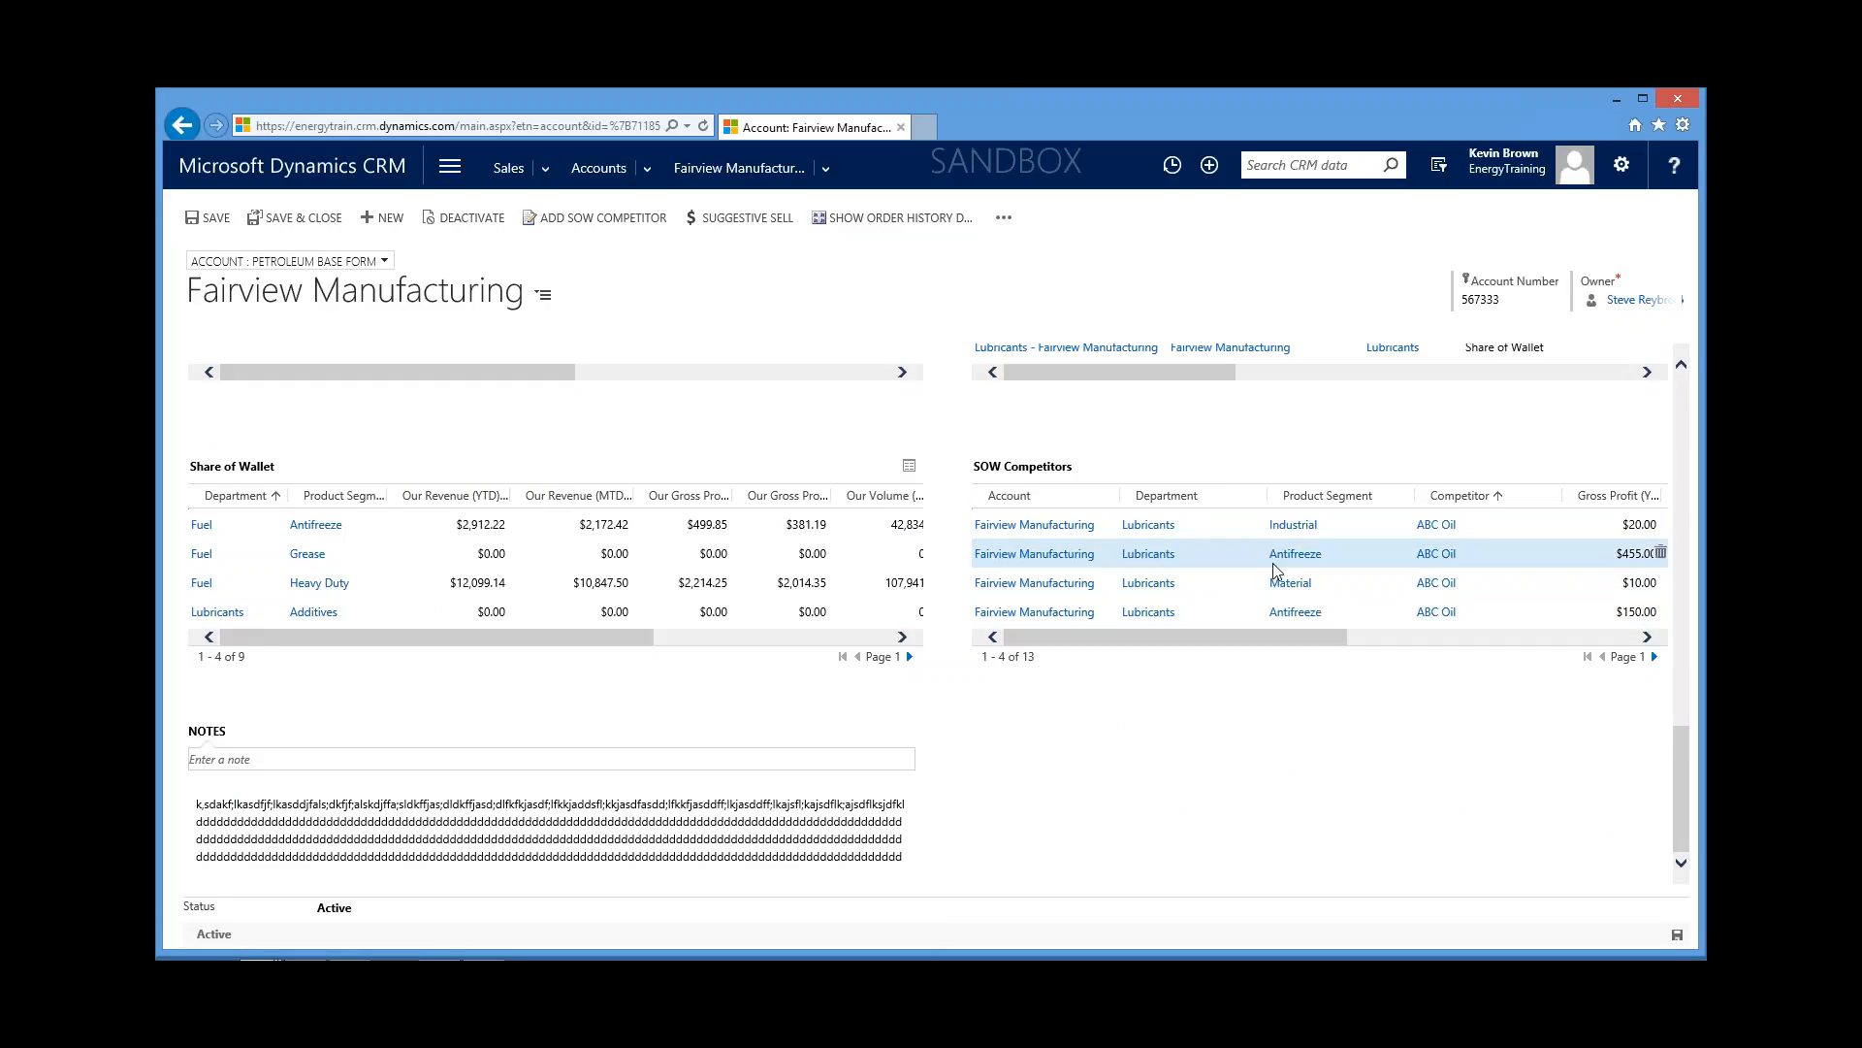
{"action": "left_click_drag", "start_coordinate": [1290, 637], "coordinate": [1223, 669]}
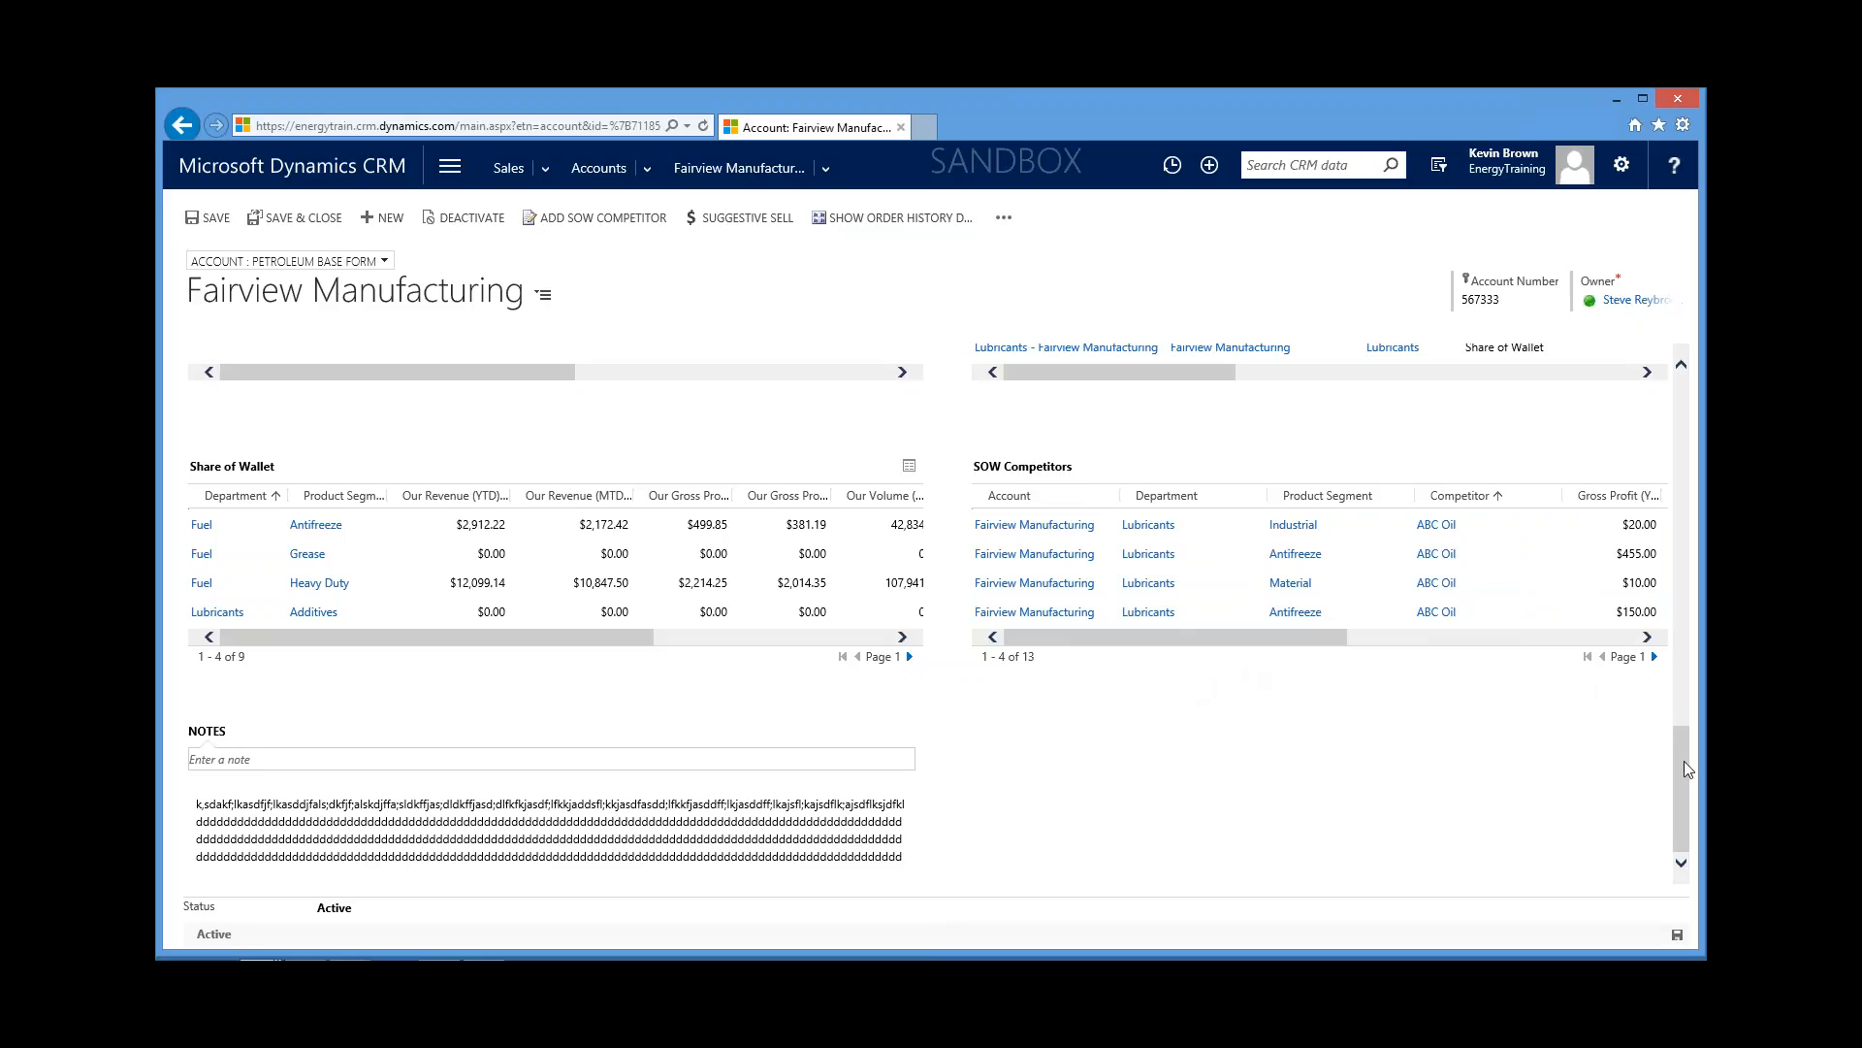
Step: Show the Fairview Manufacturing account in the 360 Main Form with its Monthly Volume chart
{"action": "left_click_drag", "start_coordinate": [1685, 776], "coordinate": [1679, 379]}
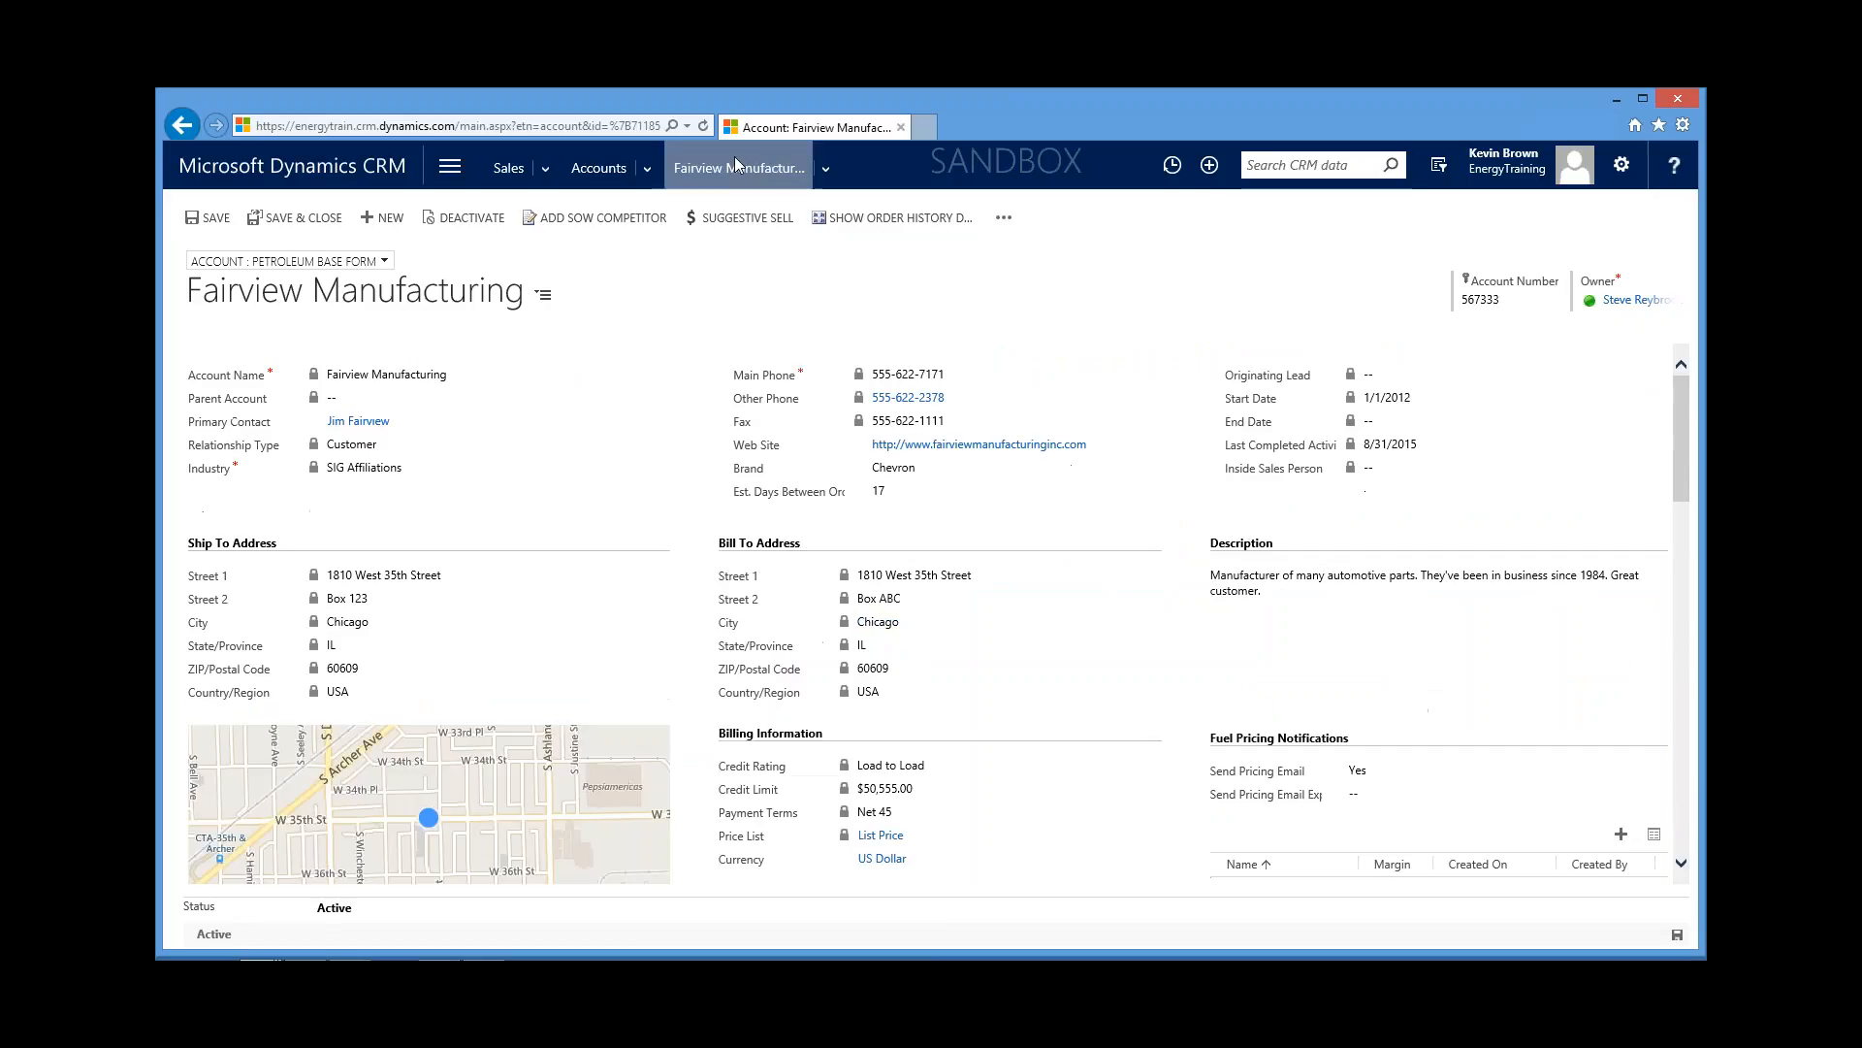
{"action": "left_click", "coordinate": [1006, 217]}
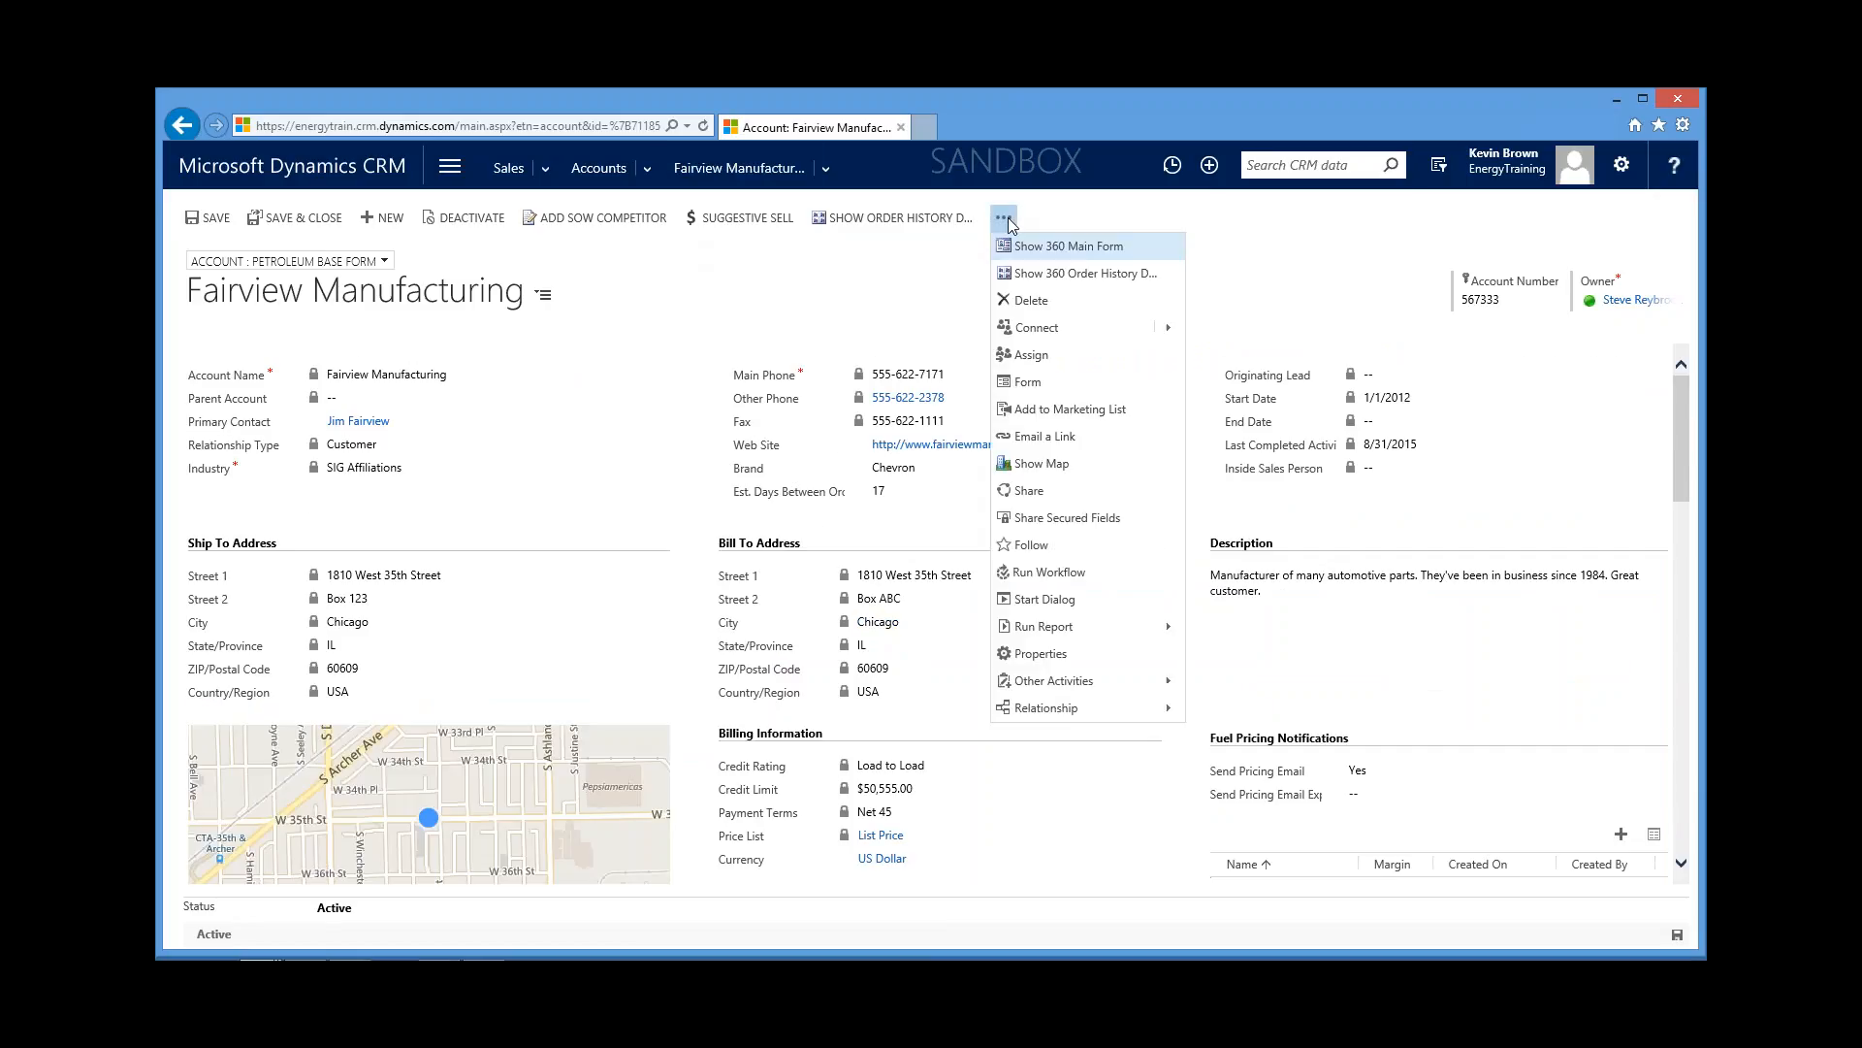
{"action": "left_click", "coordinate": [1077, 247]}
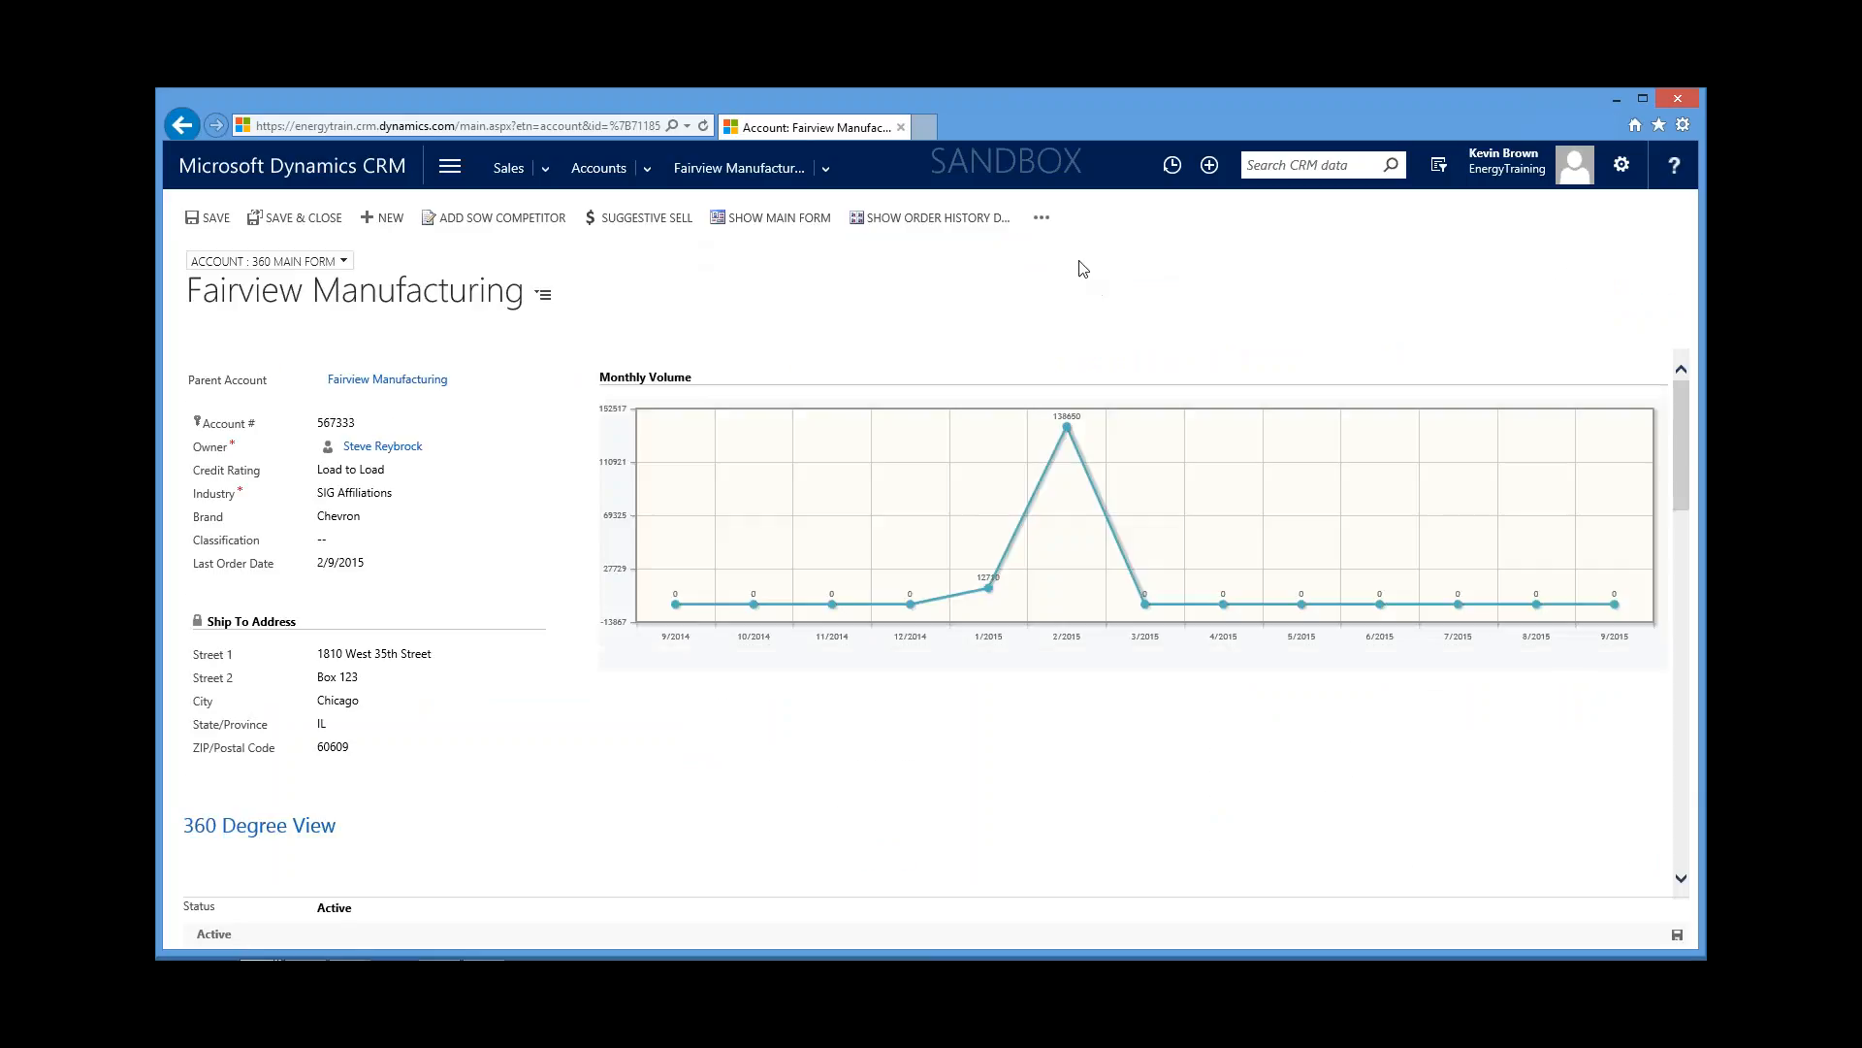
Step: Switch the account to the 360 Order History Dashboard and review its gross profit charts, overall and by product segment
{"action": "left_click", "coordinate": [1042, 220]}
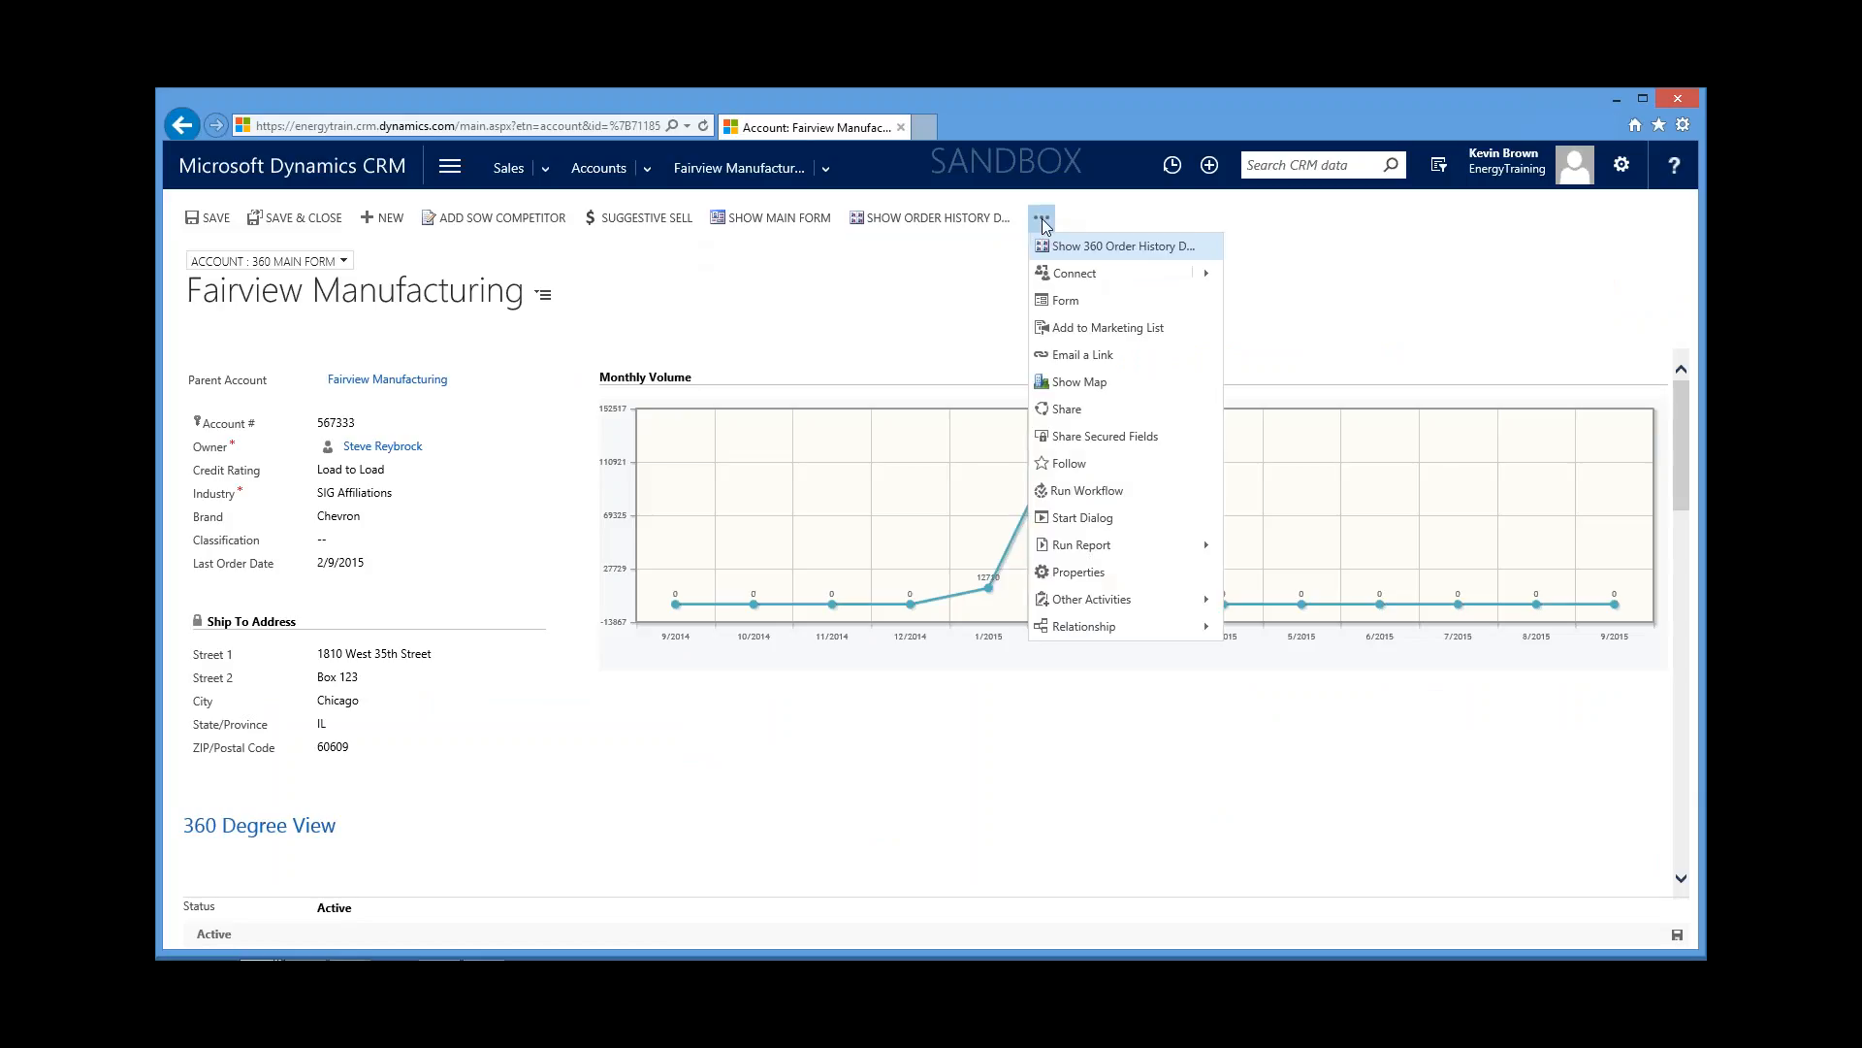
{"action": "left_click", "coordinate": [1092, 249]}
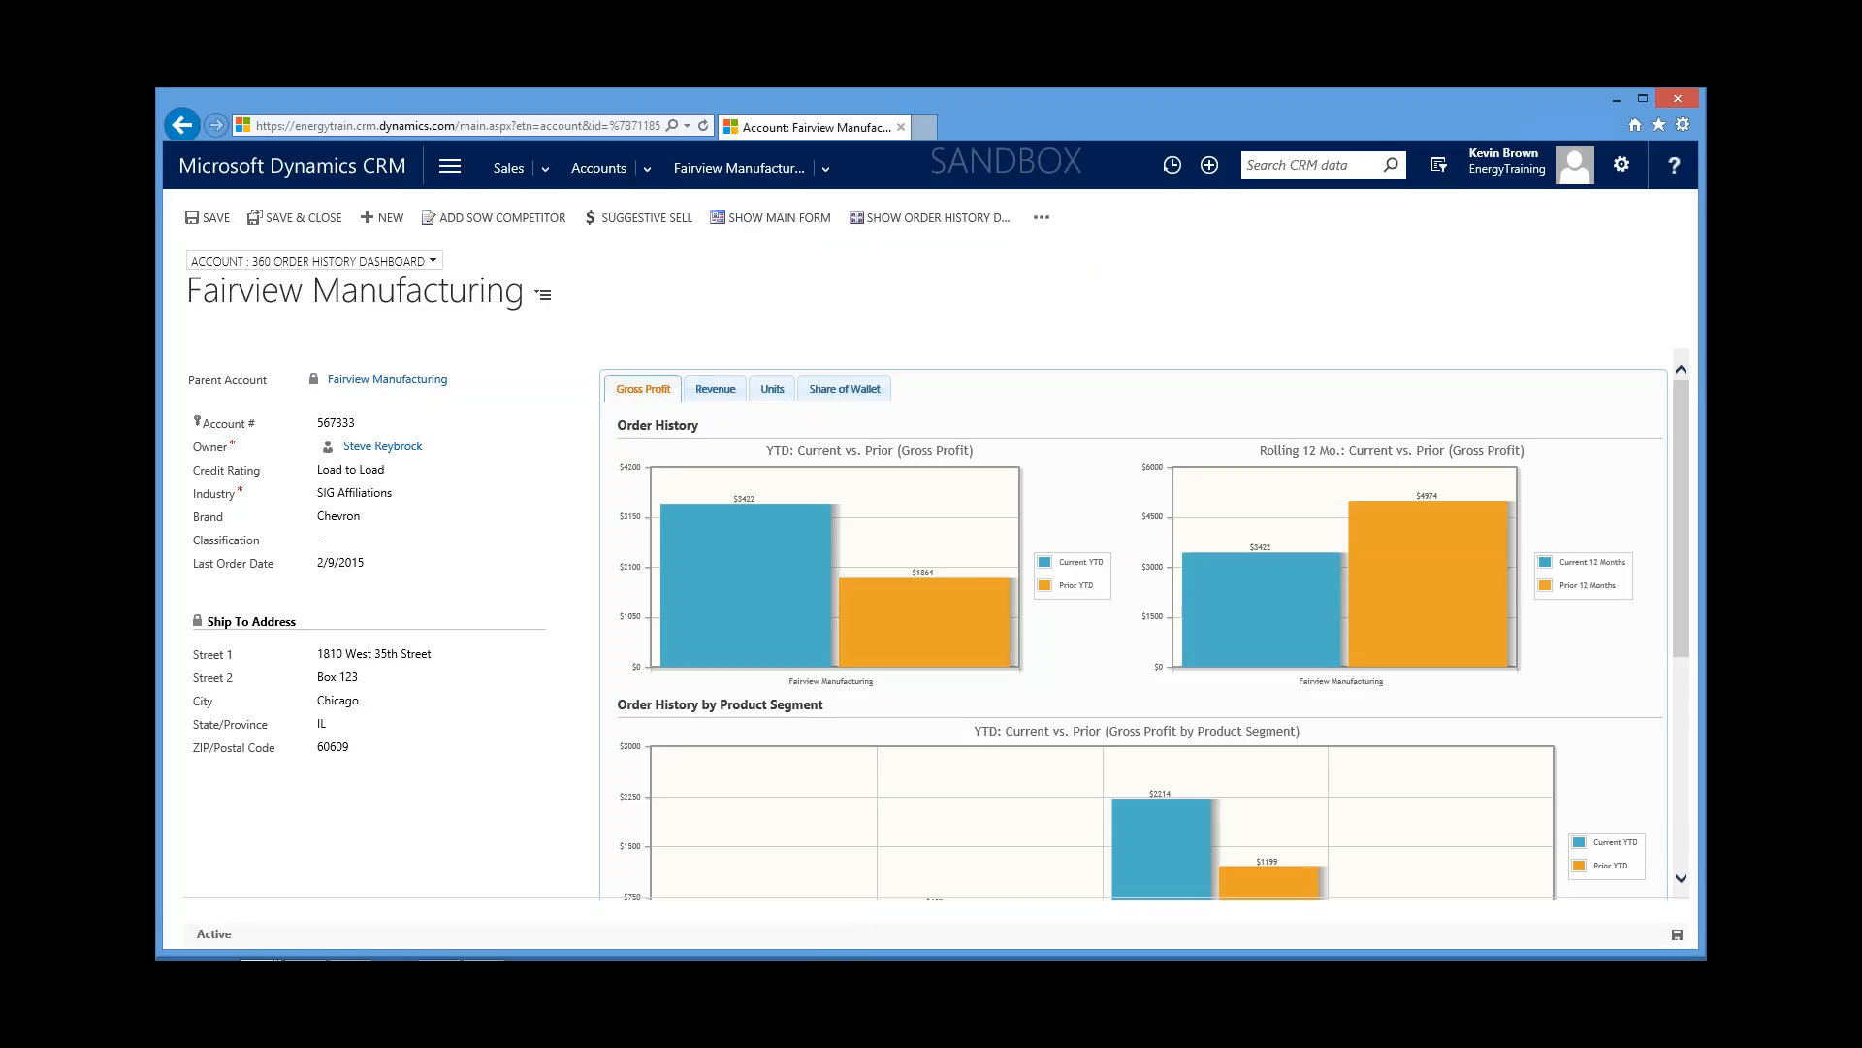
{"action": "scroll", "coordinate": [640, 595], "scroll_direction": "down", "scroll_amount": 1}
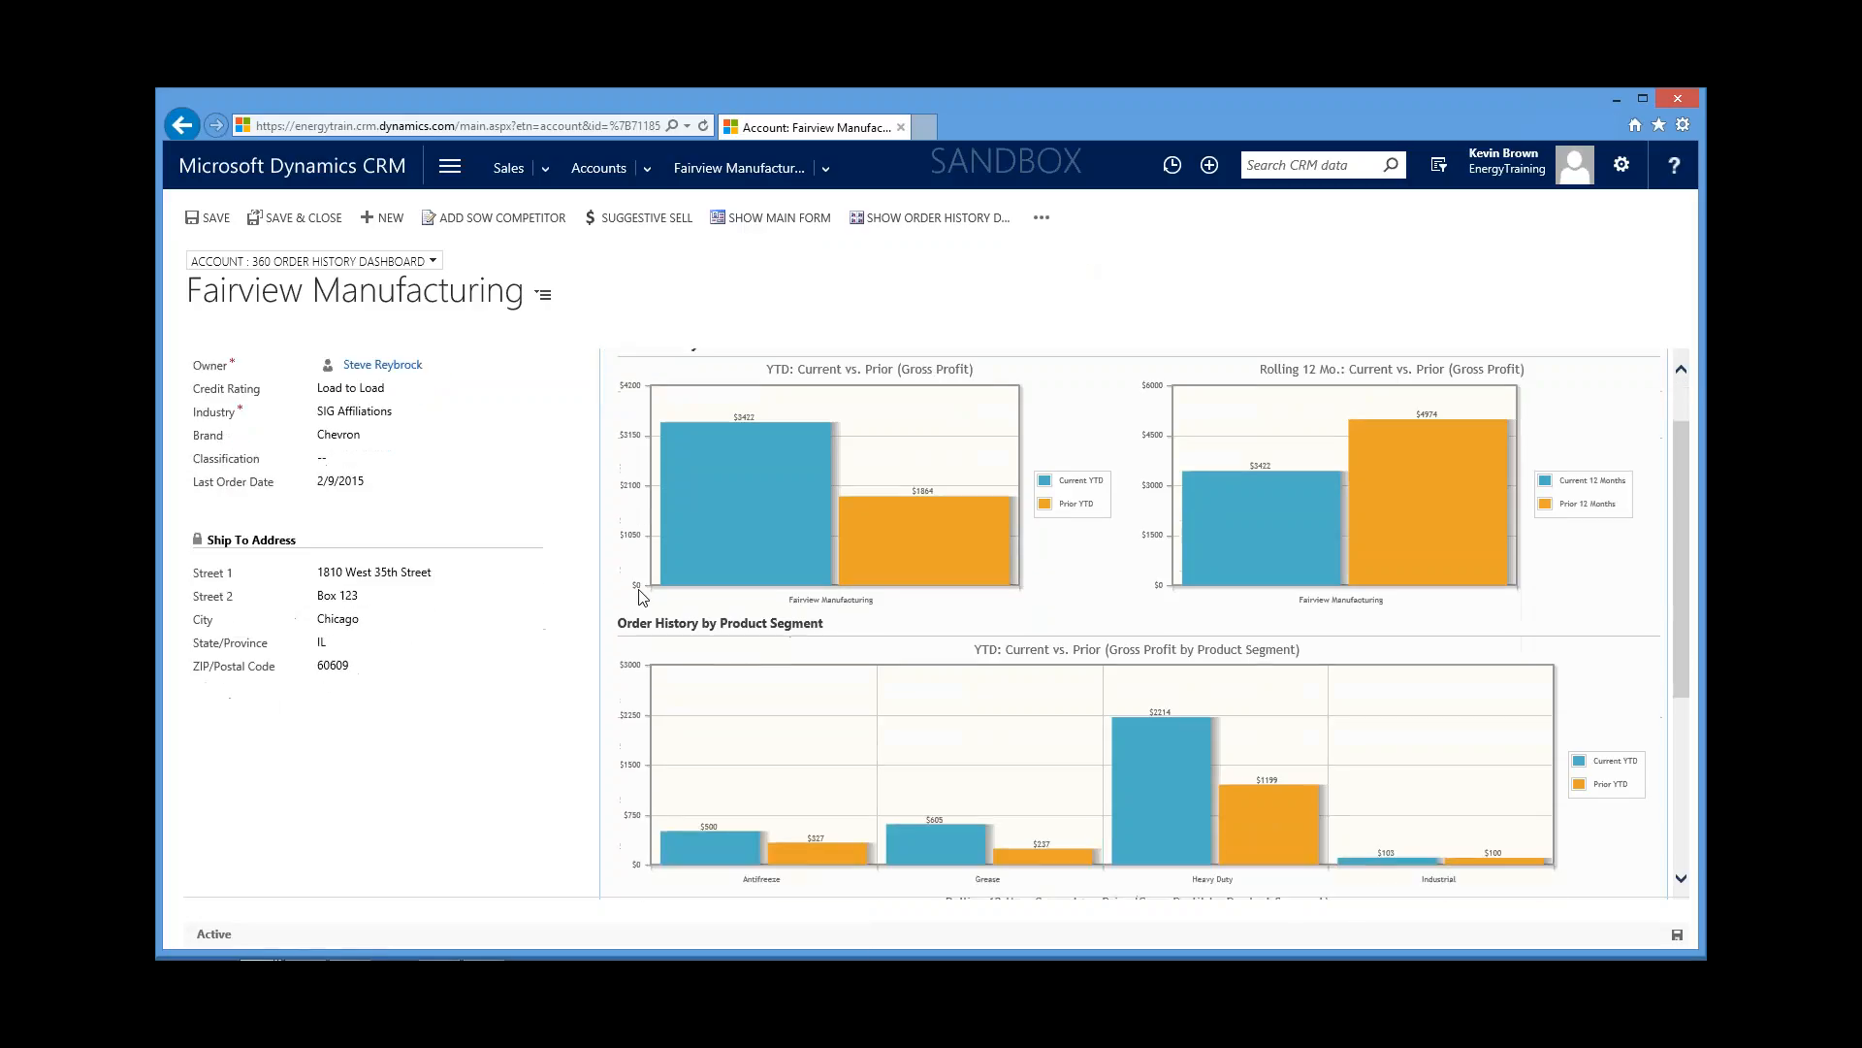
{"action": "scroll", "coordinate": [640, 594], "scroll_direction": "up", "scroll_amount": 1}
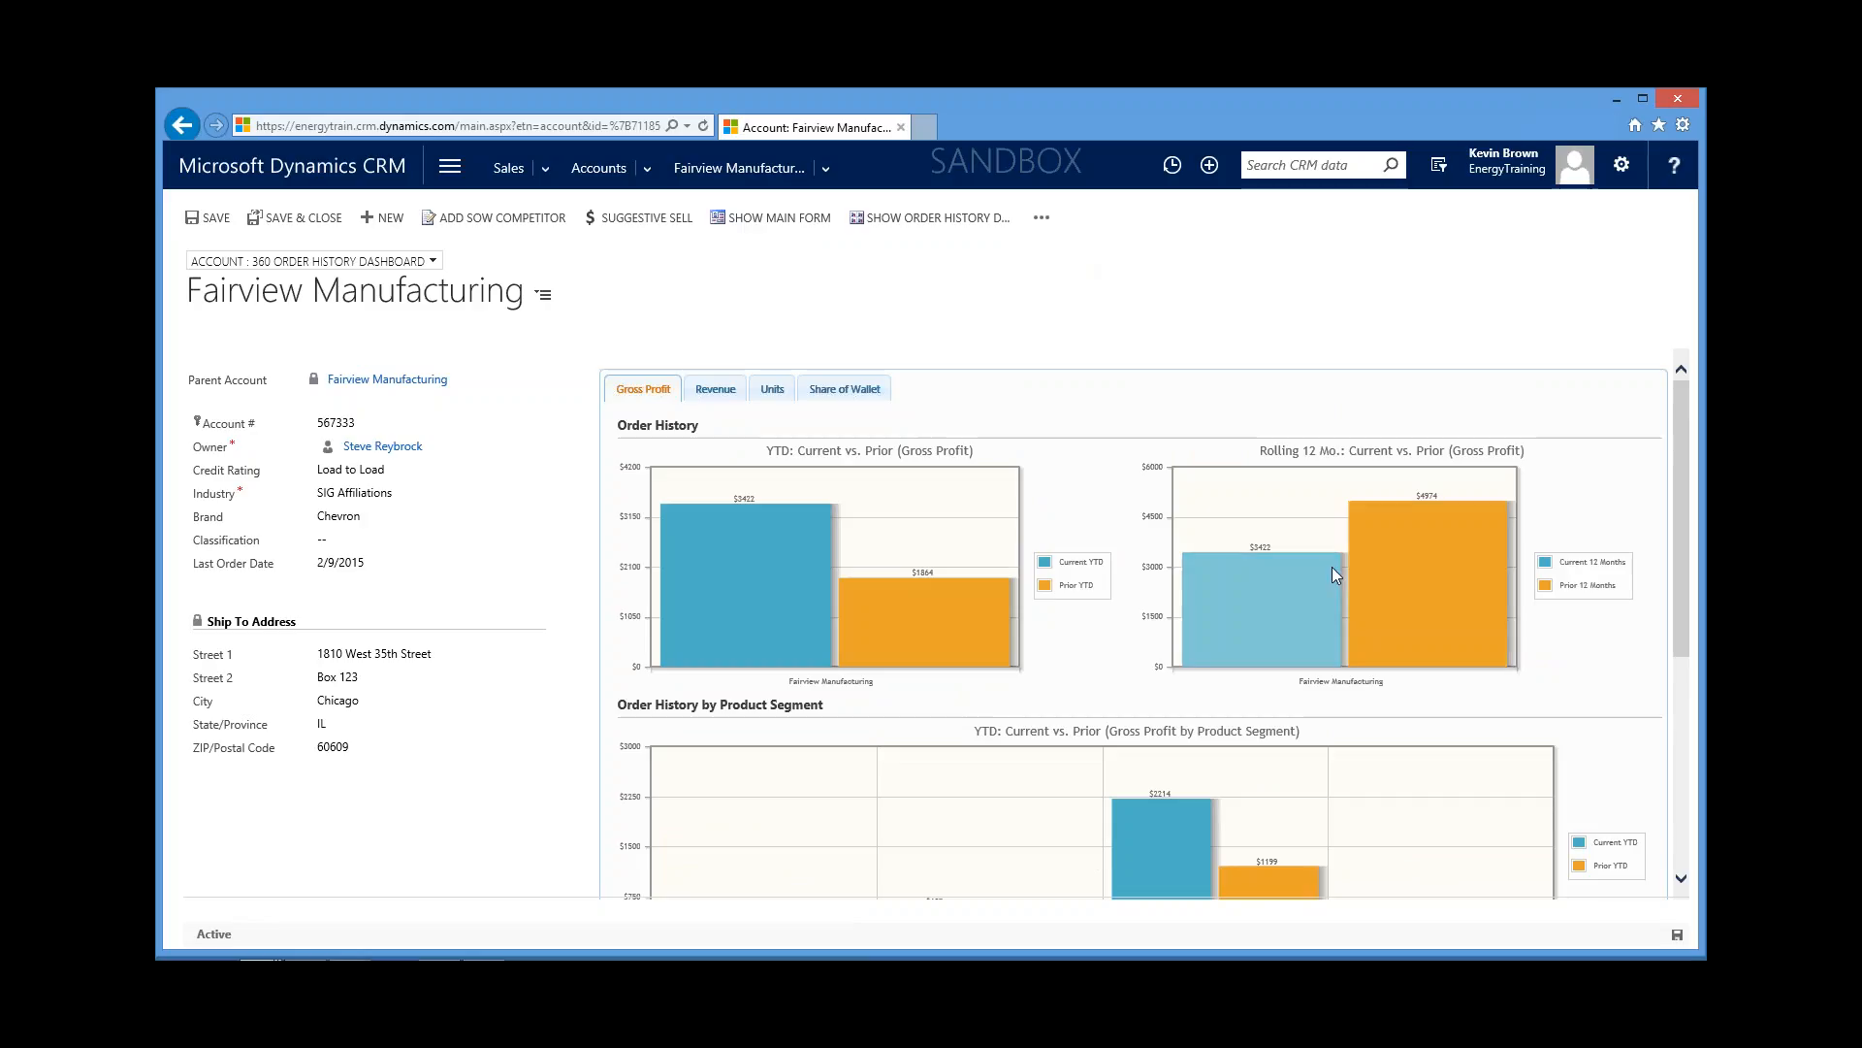
{"action": "scroll", "coordinate": [1342, 571], "scroll_direction": "down", "scroll_amount": 5}
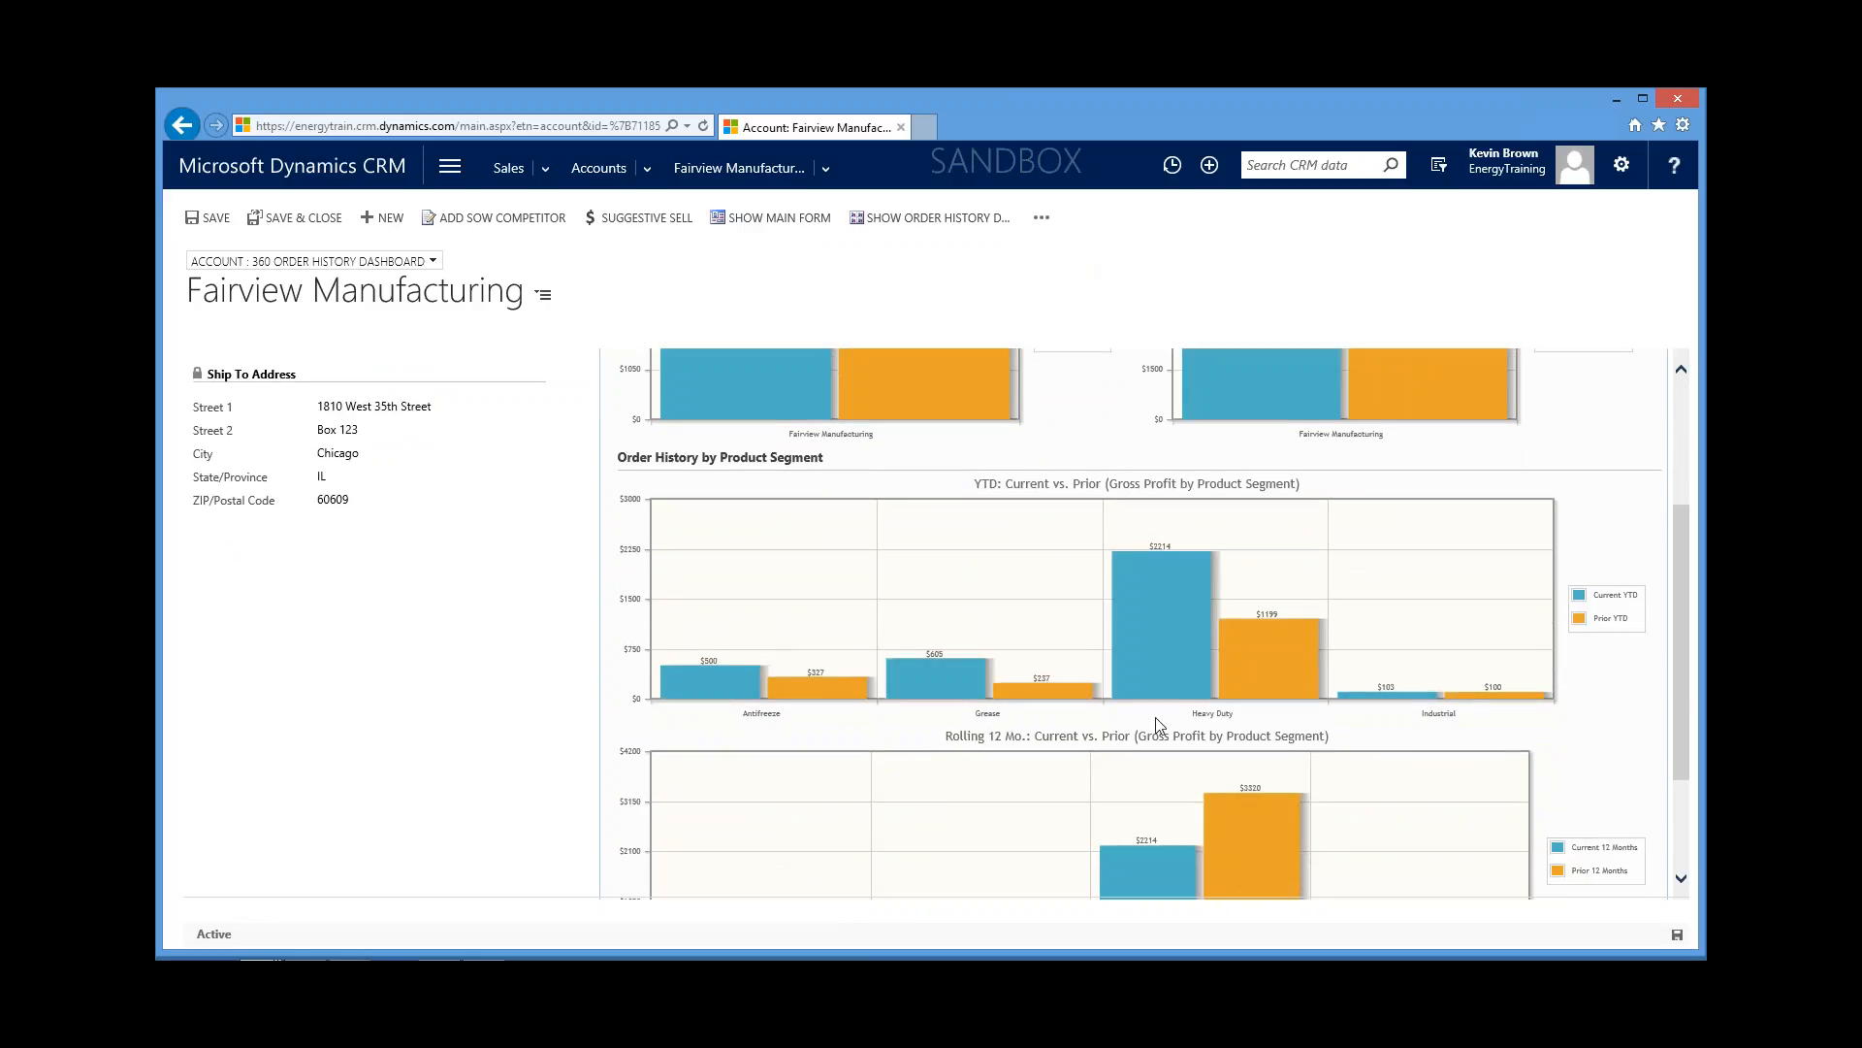
{"action": "scroll", "coordinate": [1159, 726], "scroll_direction": "down", "scroll_amount": 2}
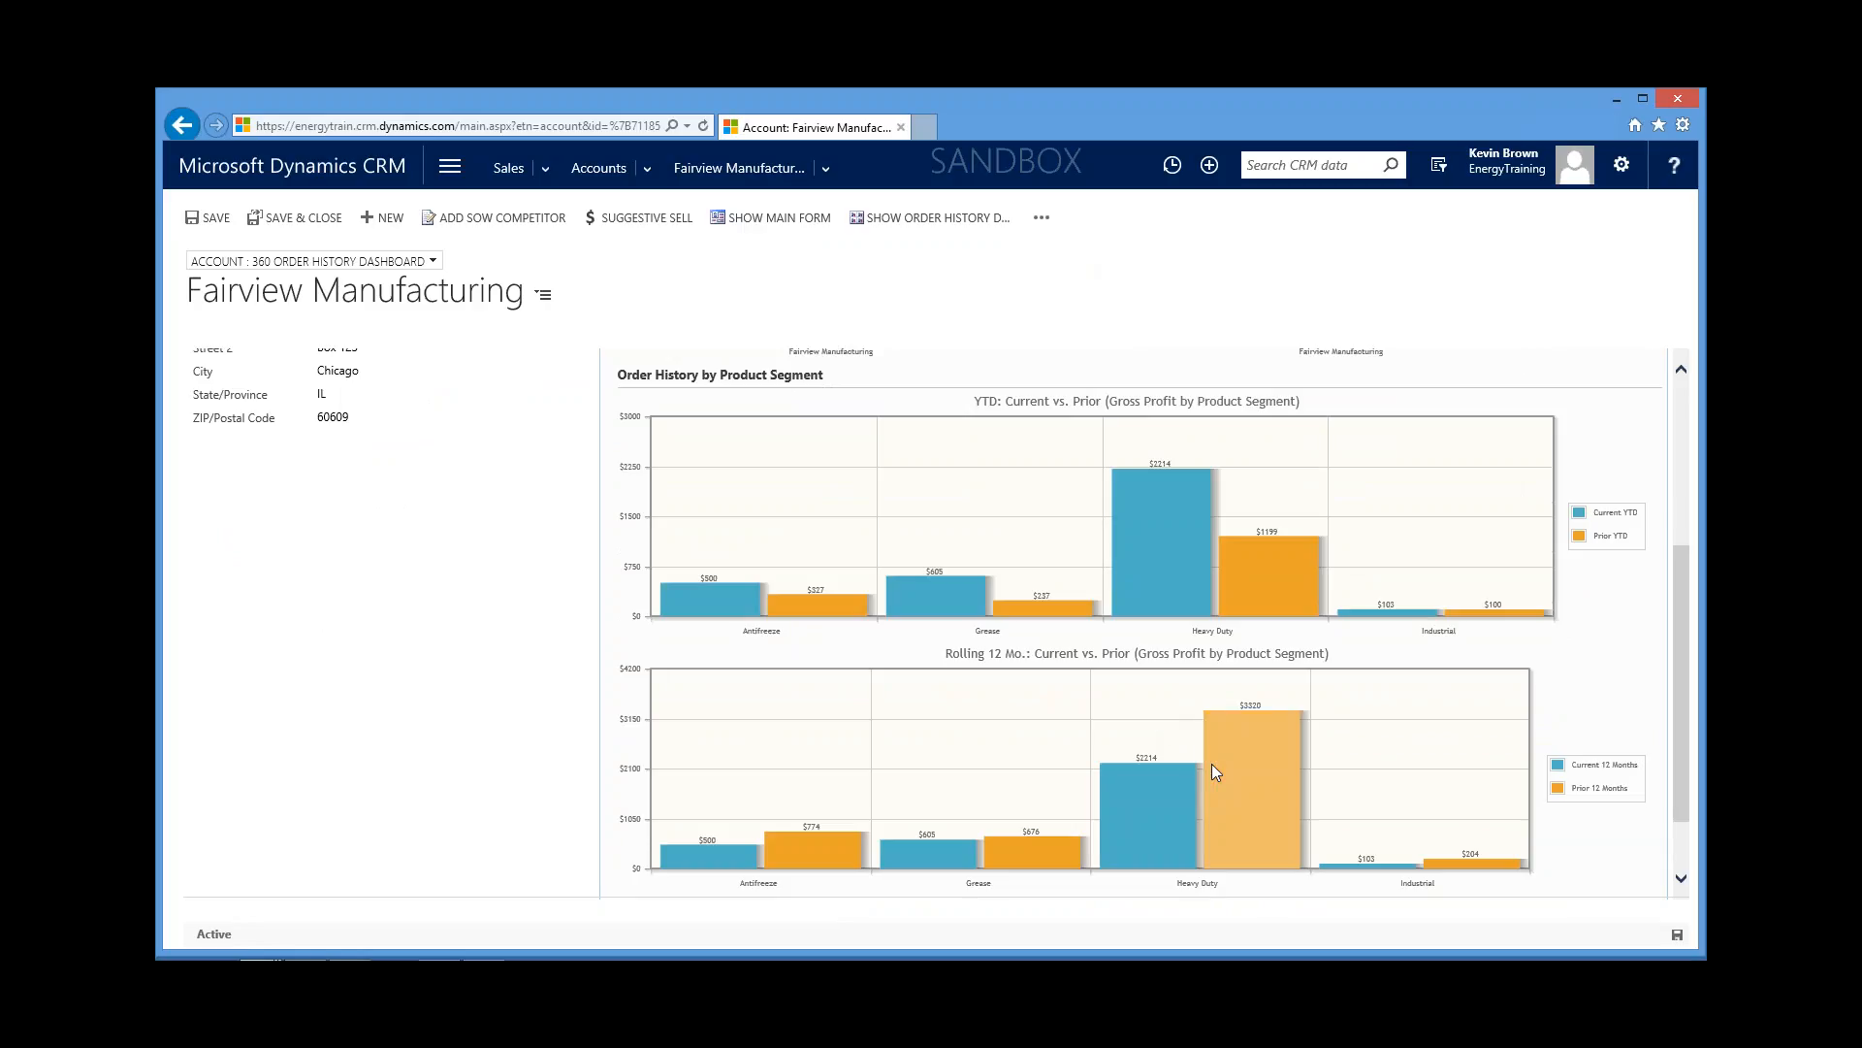
{"action": "scroll", "coordinate": [1212, 765], "scroll_direction": "up", "scroll_amount": 6}
{"action": "scroll", "coordinate": [1213, 764], "scroll_direction": "up", "scroll_amount": 1}
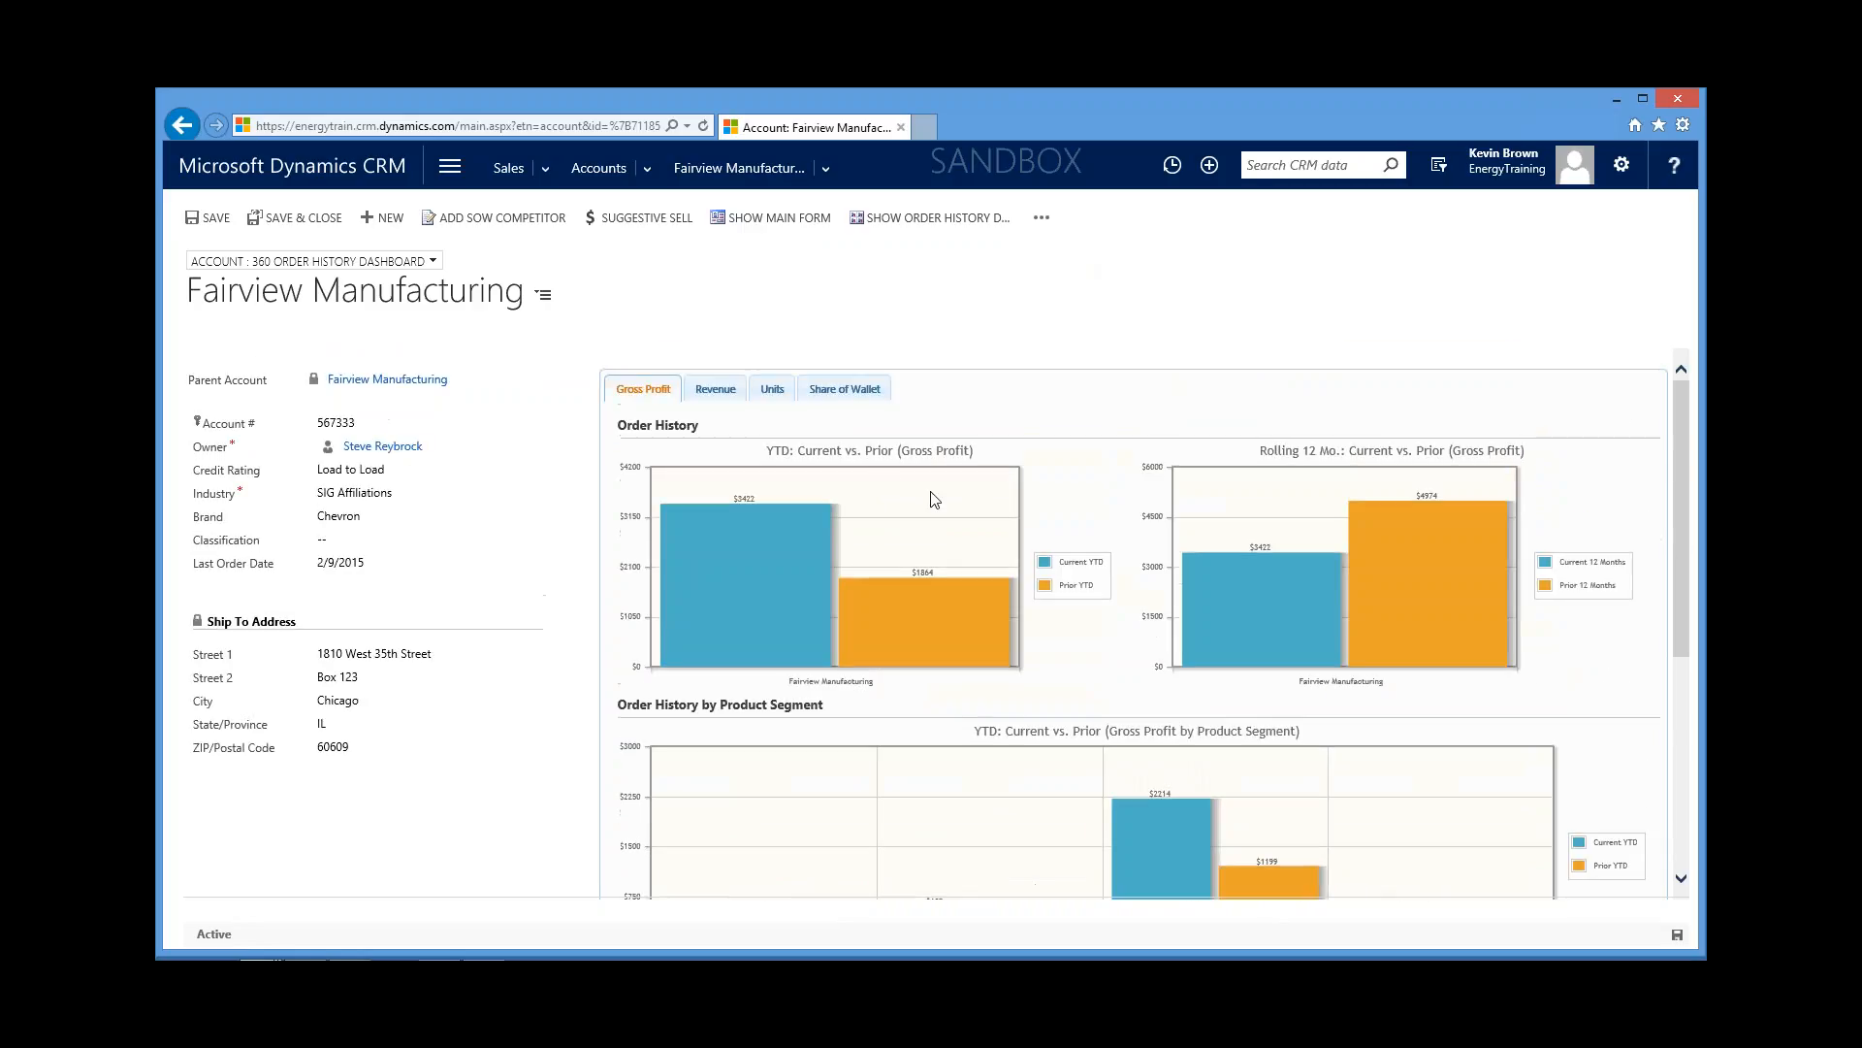
Step: Review the dashboard's Share of Wallet charts for gross profit, revenue and volume by department
{"action": "left_click", "coordinate": [844, 390]}
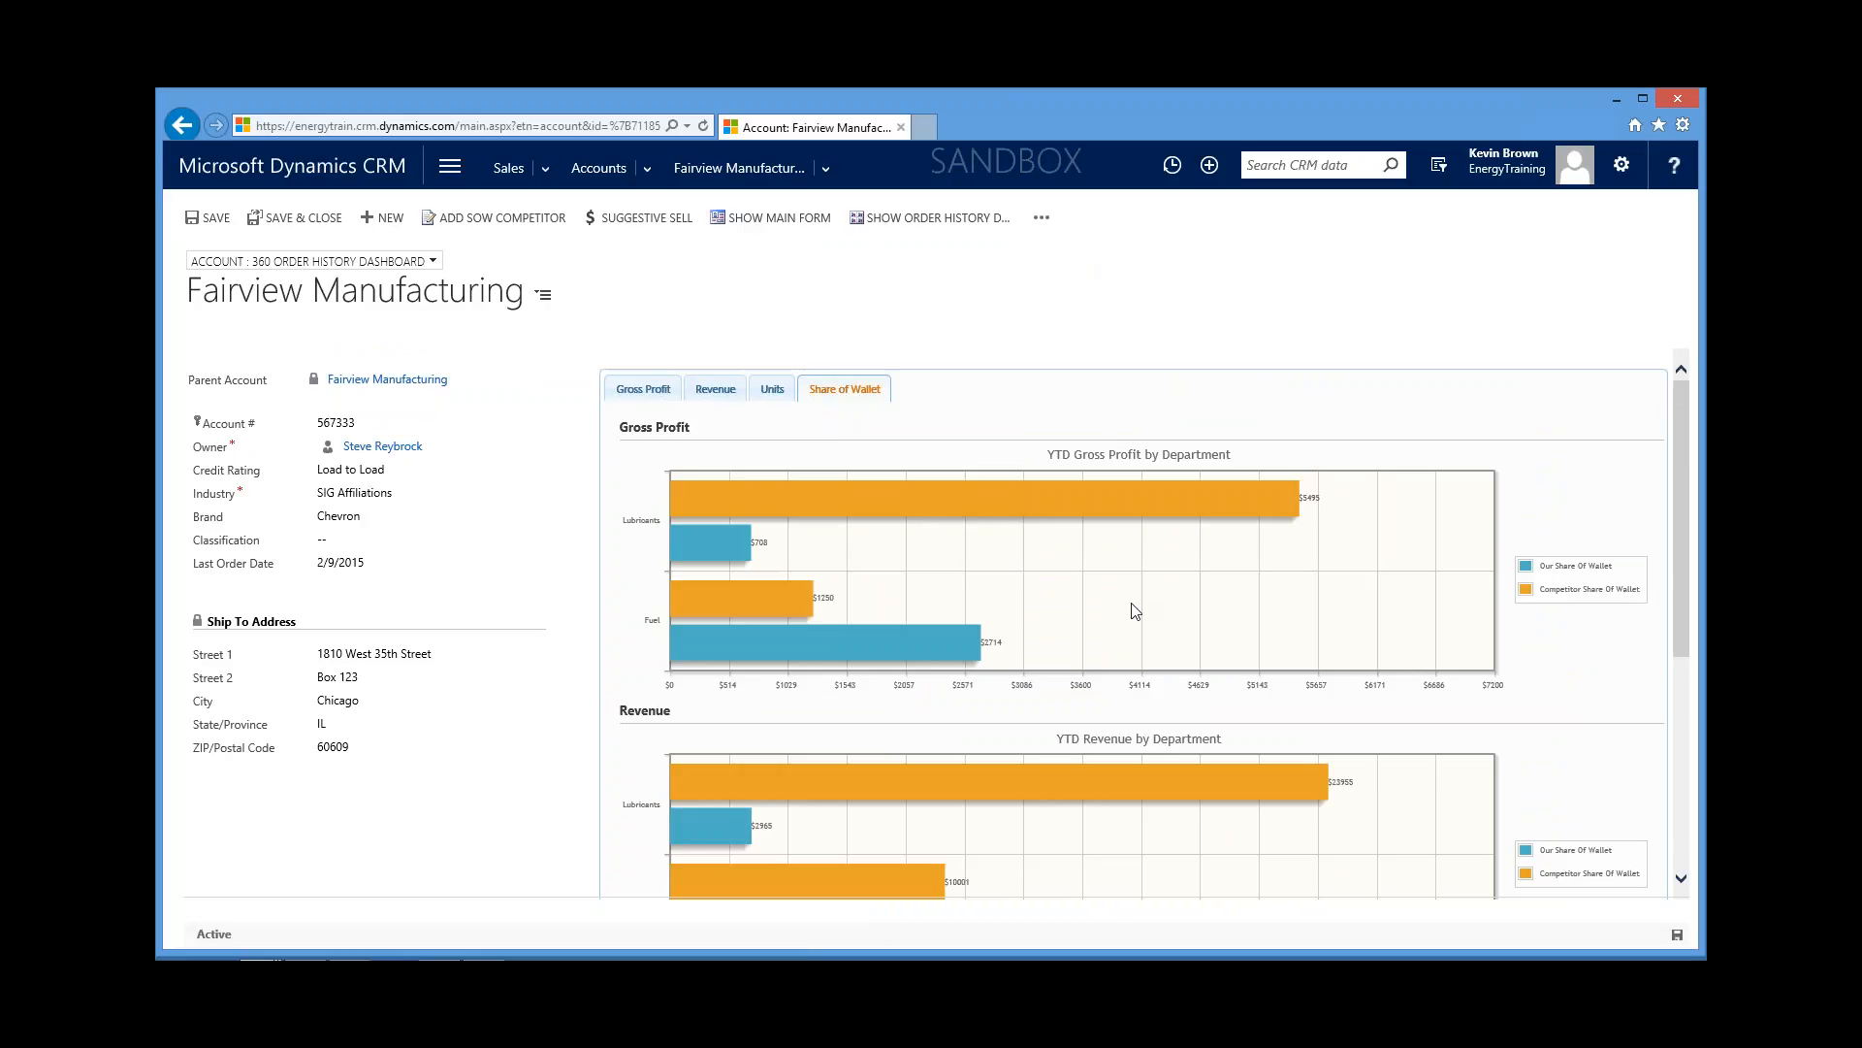
{"action": "scroll", "coordinate": [1131, 611], "scroll_direction": "down", "scroll_amount": 2}
{"action": "scroll", "coordinate": [1135, 610], "scroll_direction": "up", "scroll_amount": 1}
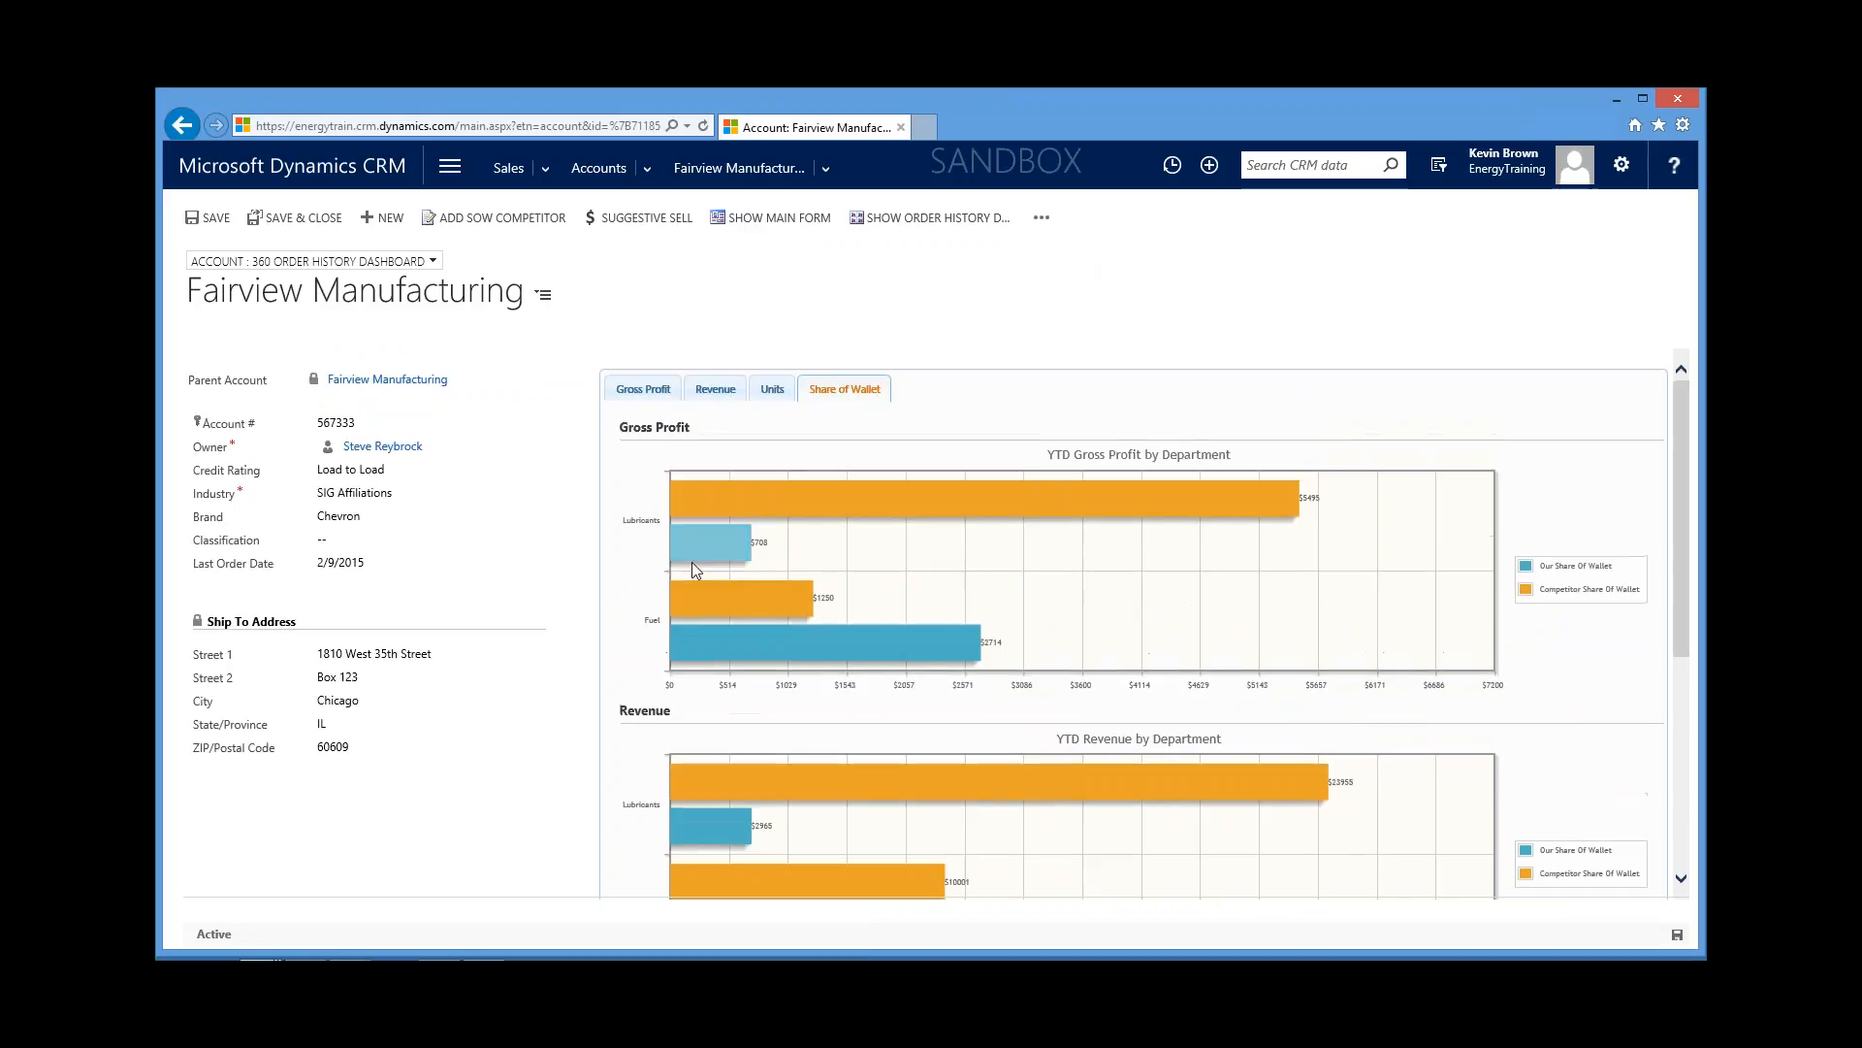
{"action": "scroll", "coordinate": [689, 673], "scroll_direction": "down", "scroll_amount": 5}
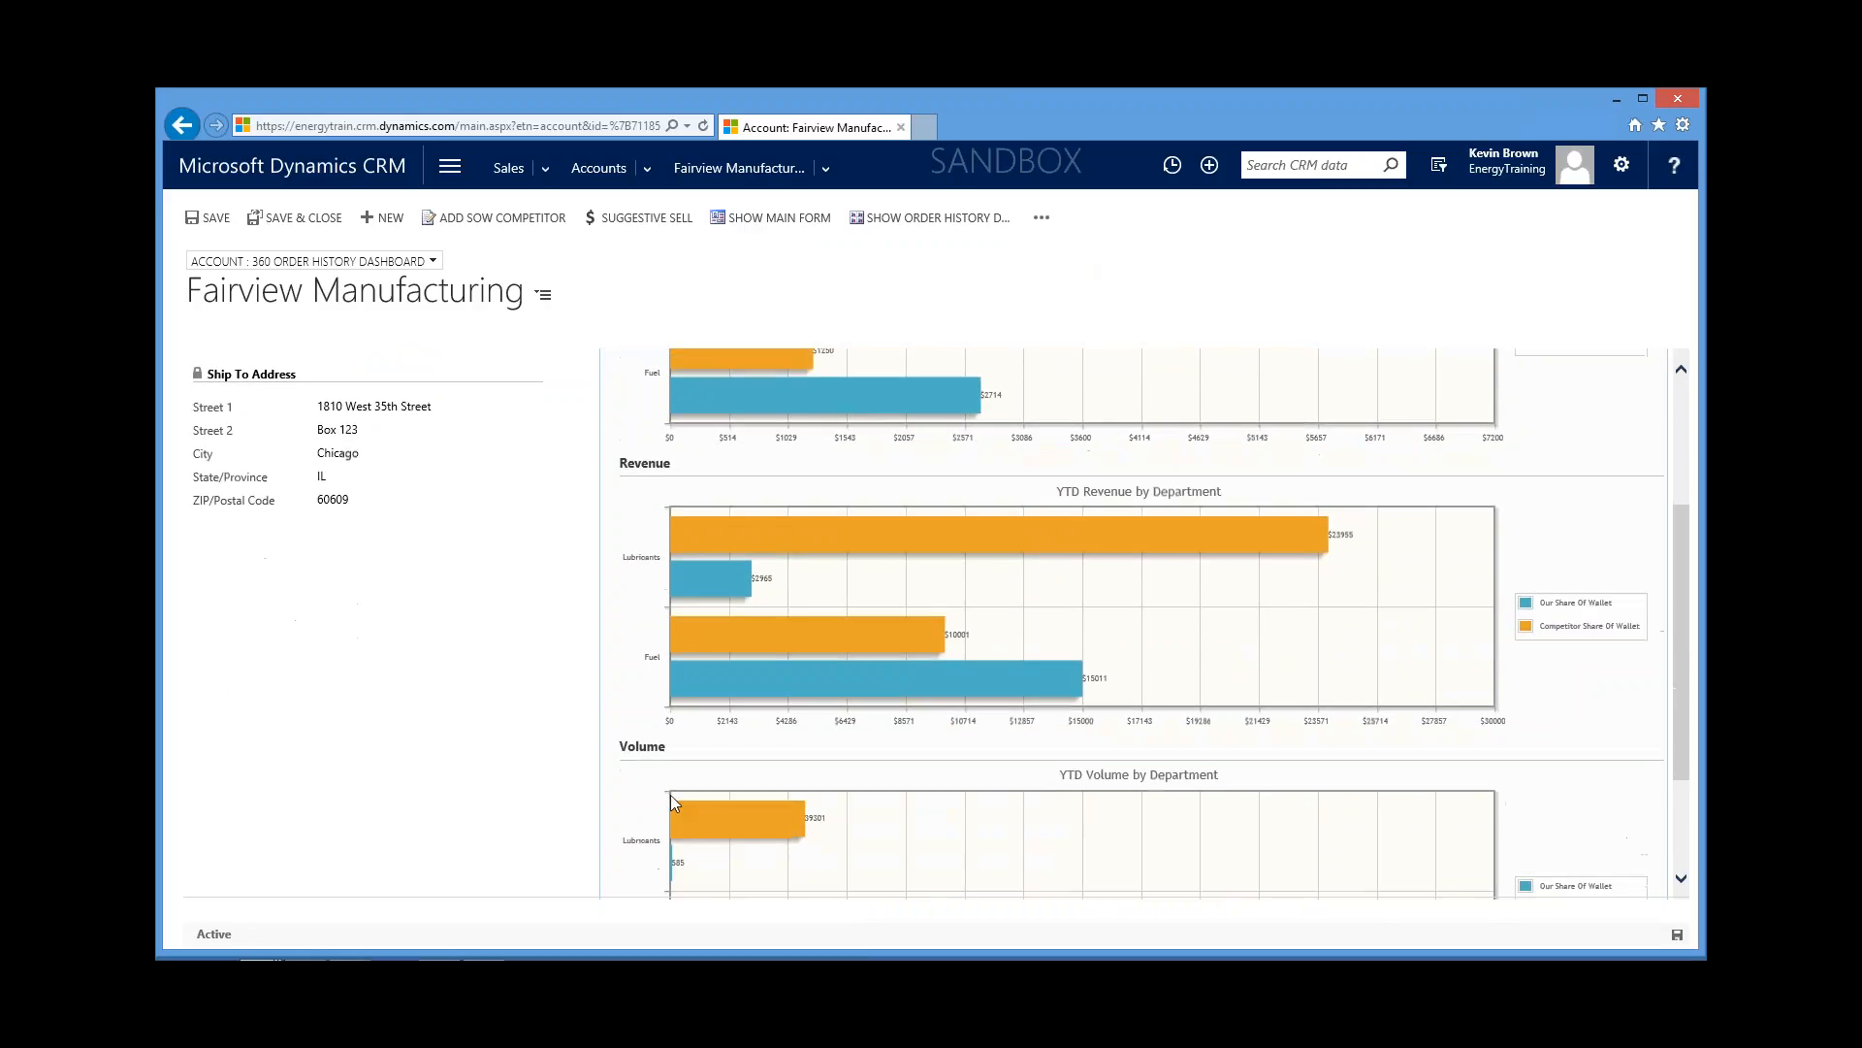
{"action": "scroll", "coordinate": [670, 749], "scroll_direction": "up", "scroll_amount": 5}
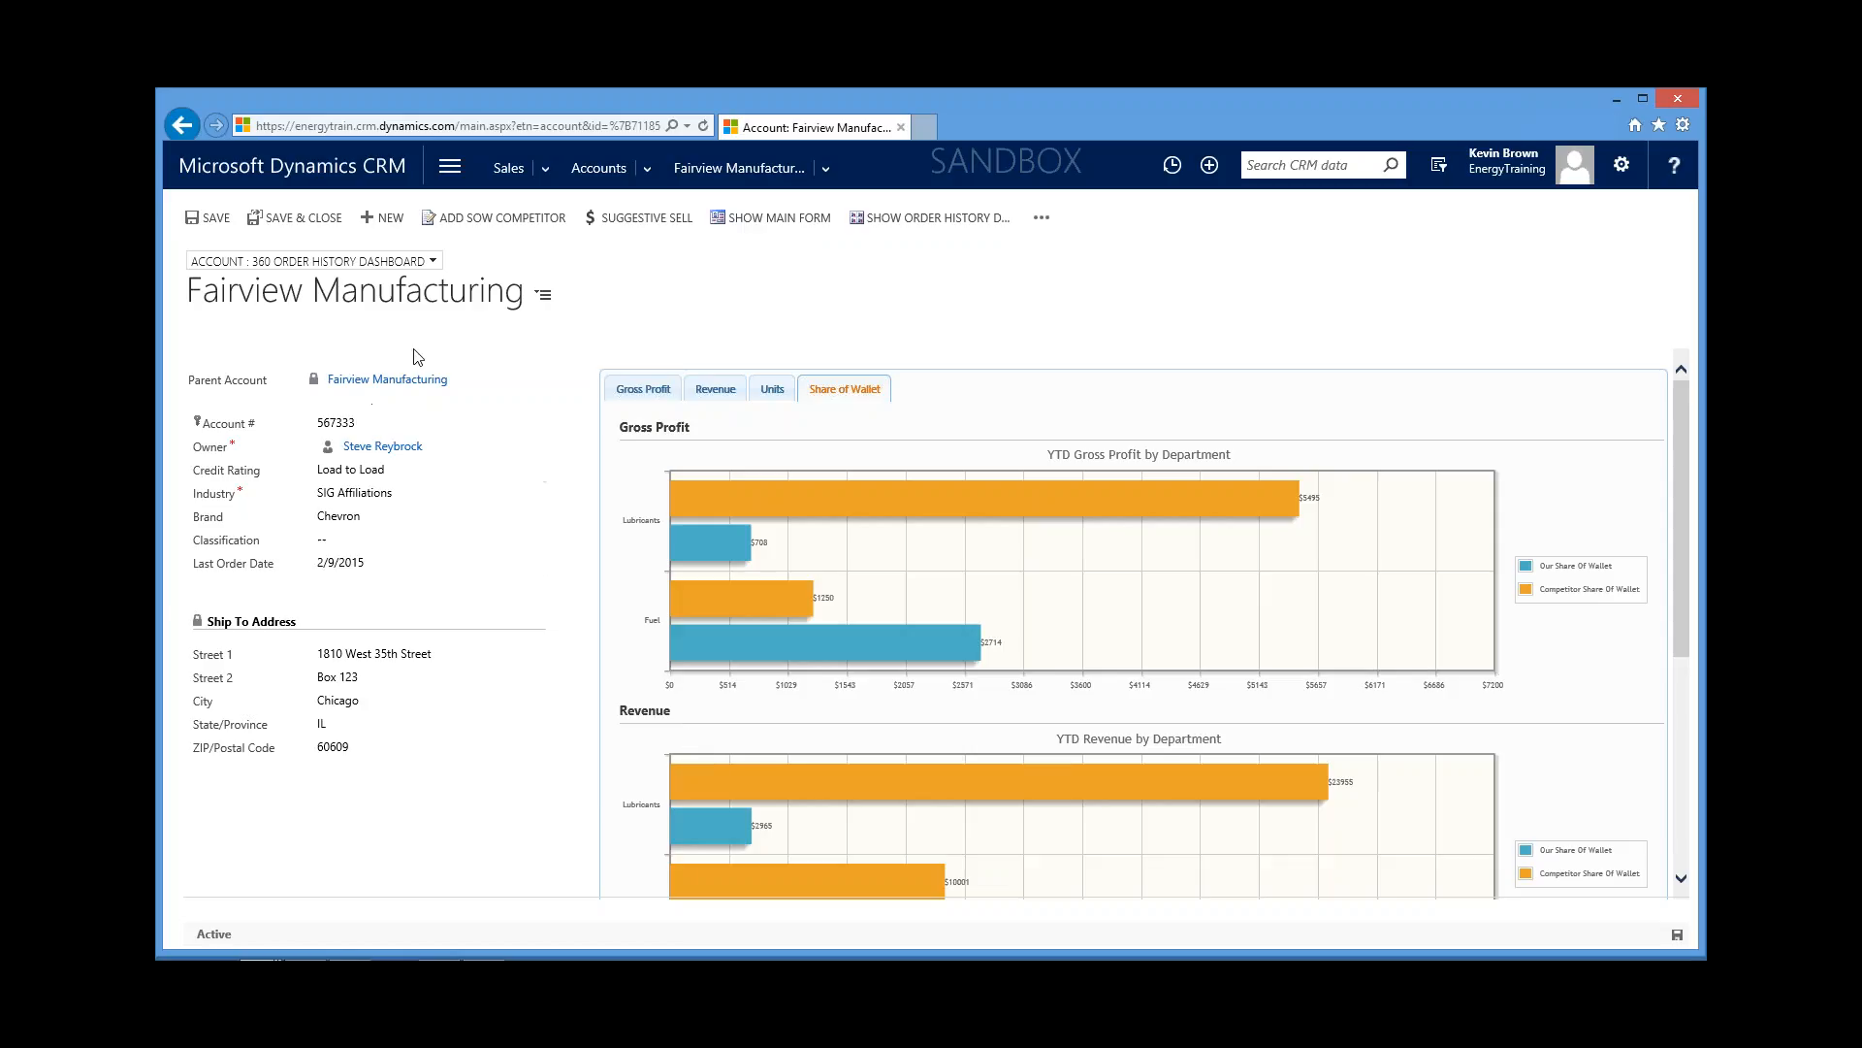
Step: Open the Sales area's opportunities list and display the Open Opportunities By Stage (Revenue) chart beside it
{"action": "left_click", "coordinate": [544, 170]}
{"action": "left_click", "coordinate": [260, 260]}
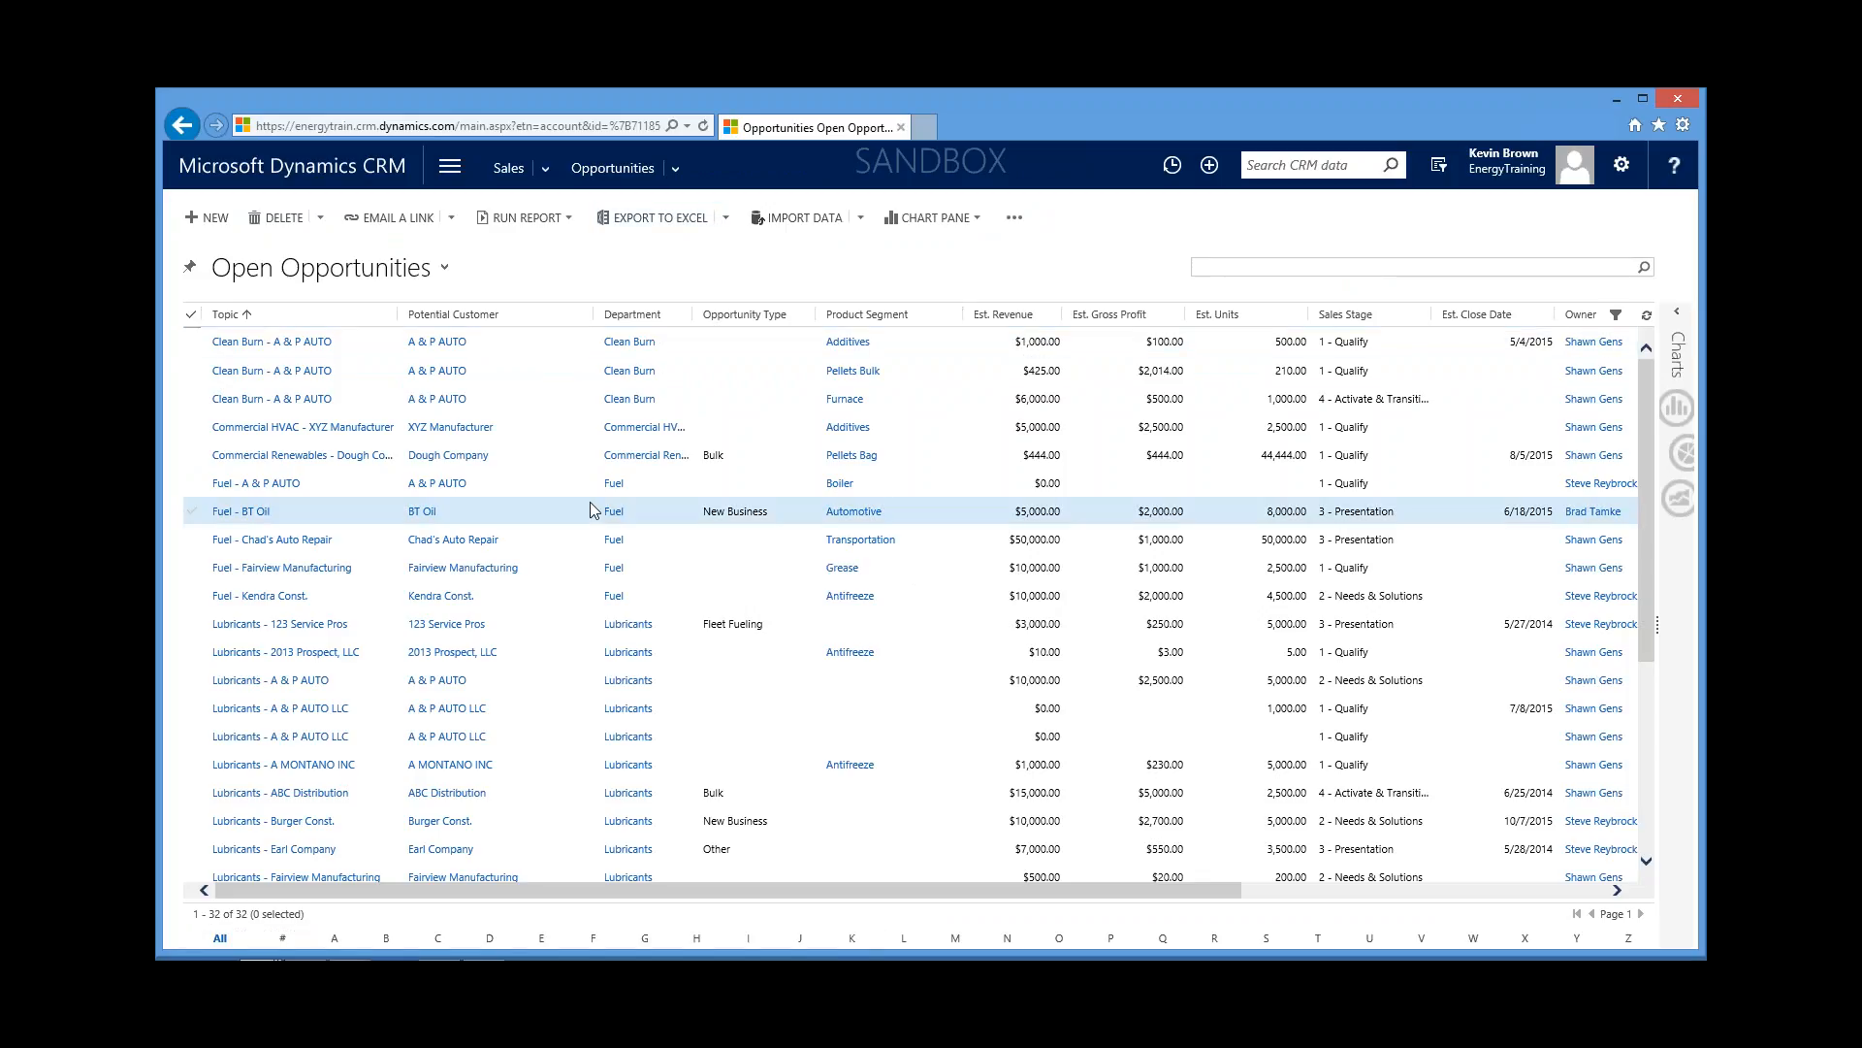
{"action": "left_click", "coordinate": [1679, 316]}
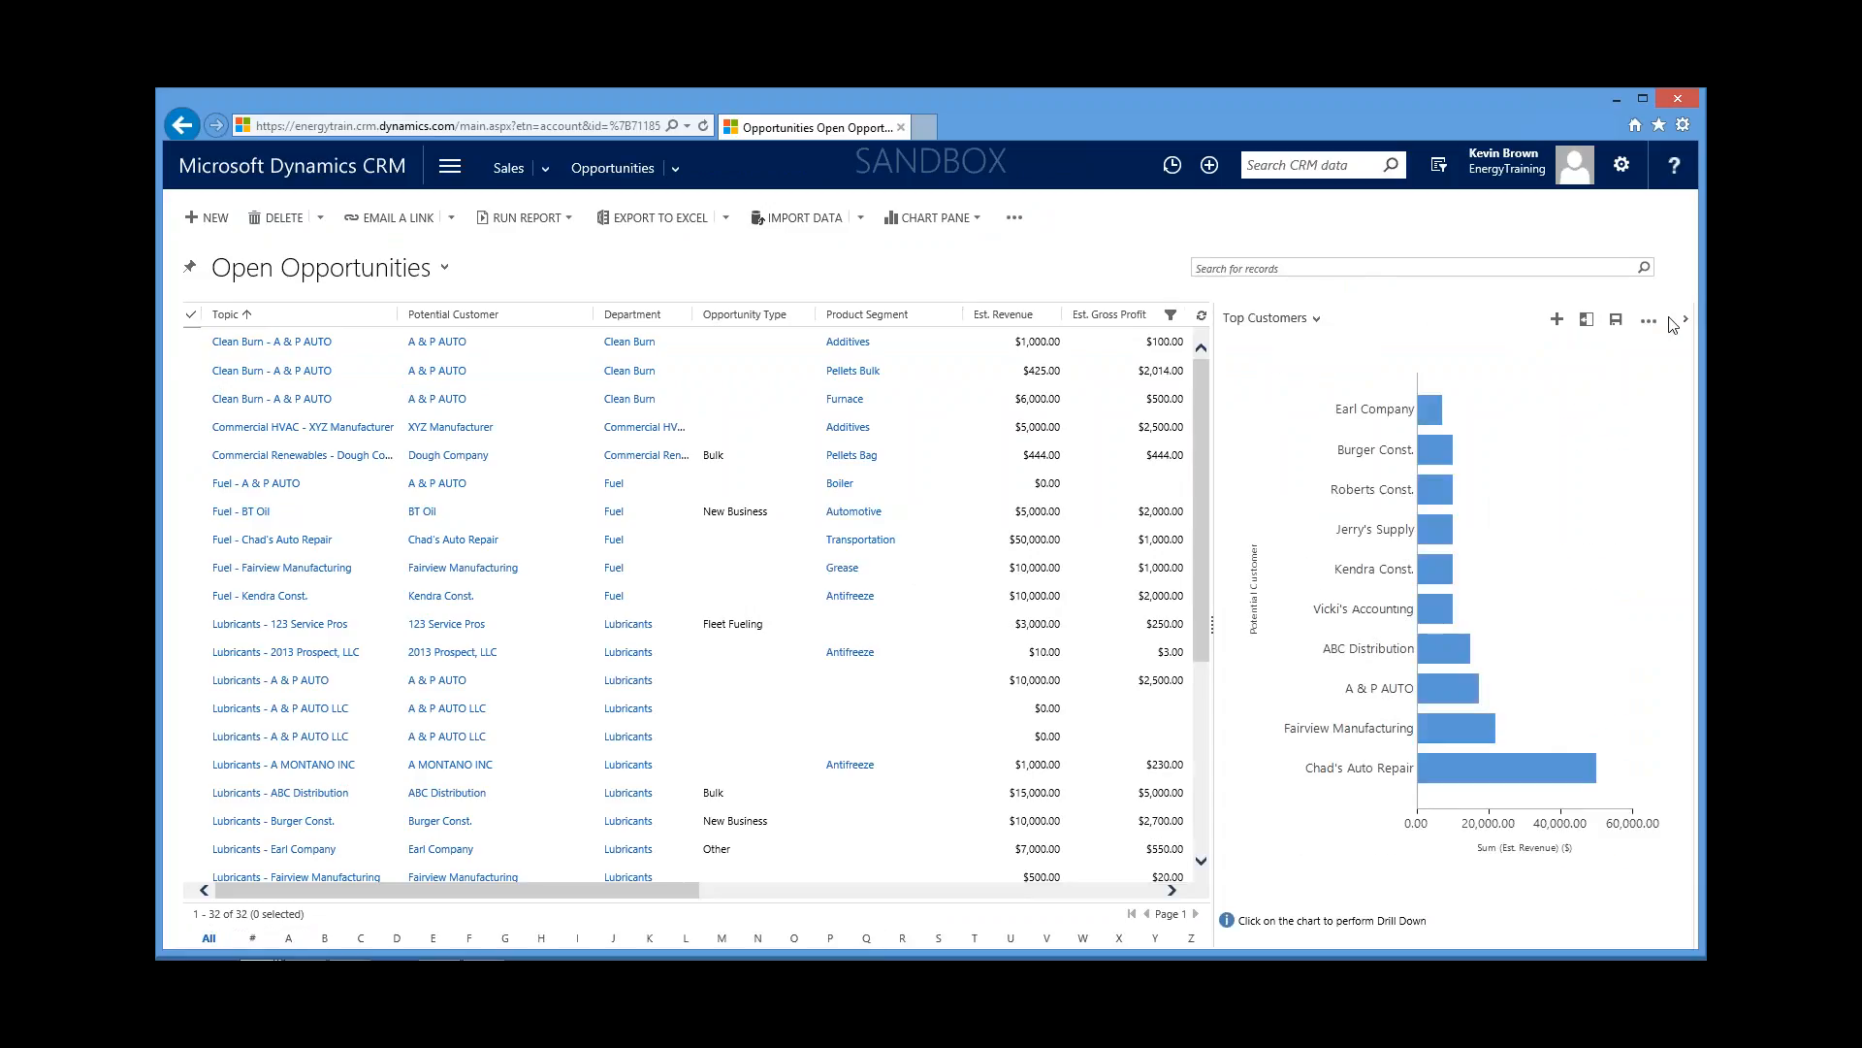
{"action": "left_click", "coordinate": [1314, 320]}
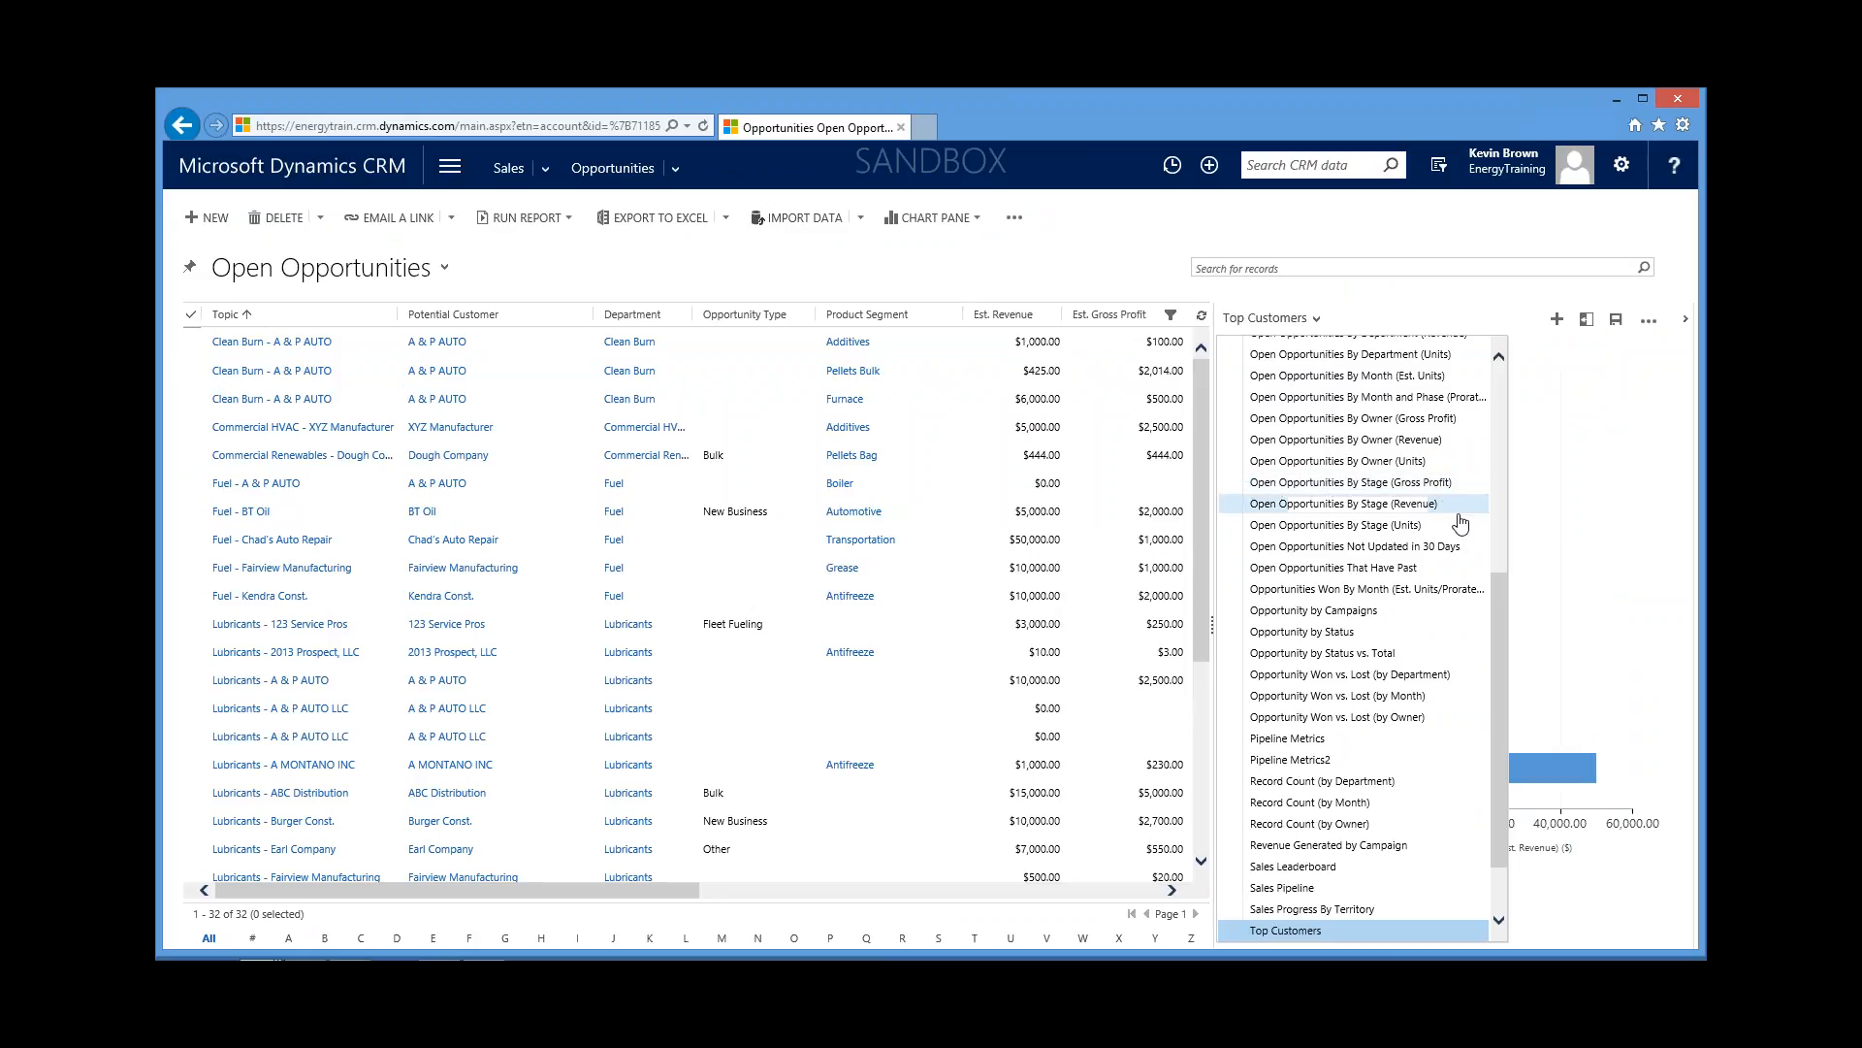
{"action": "left_click", "coordinate": [1445, 504]}
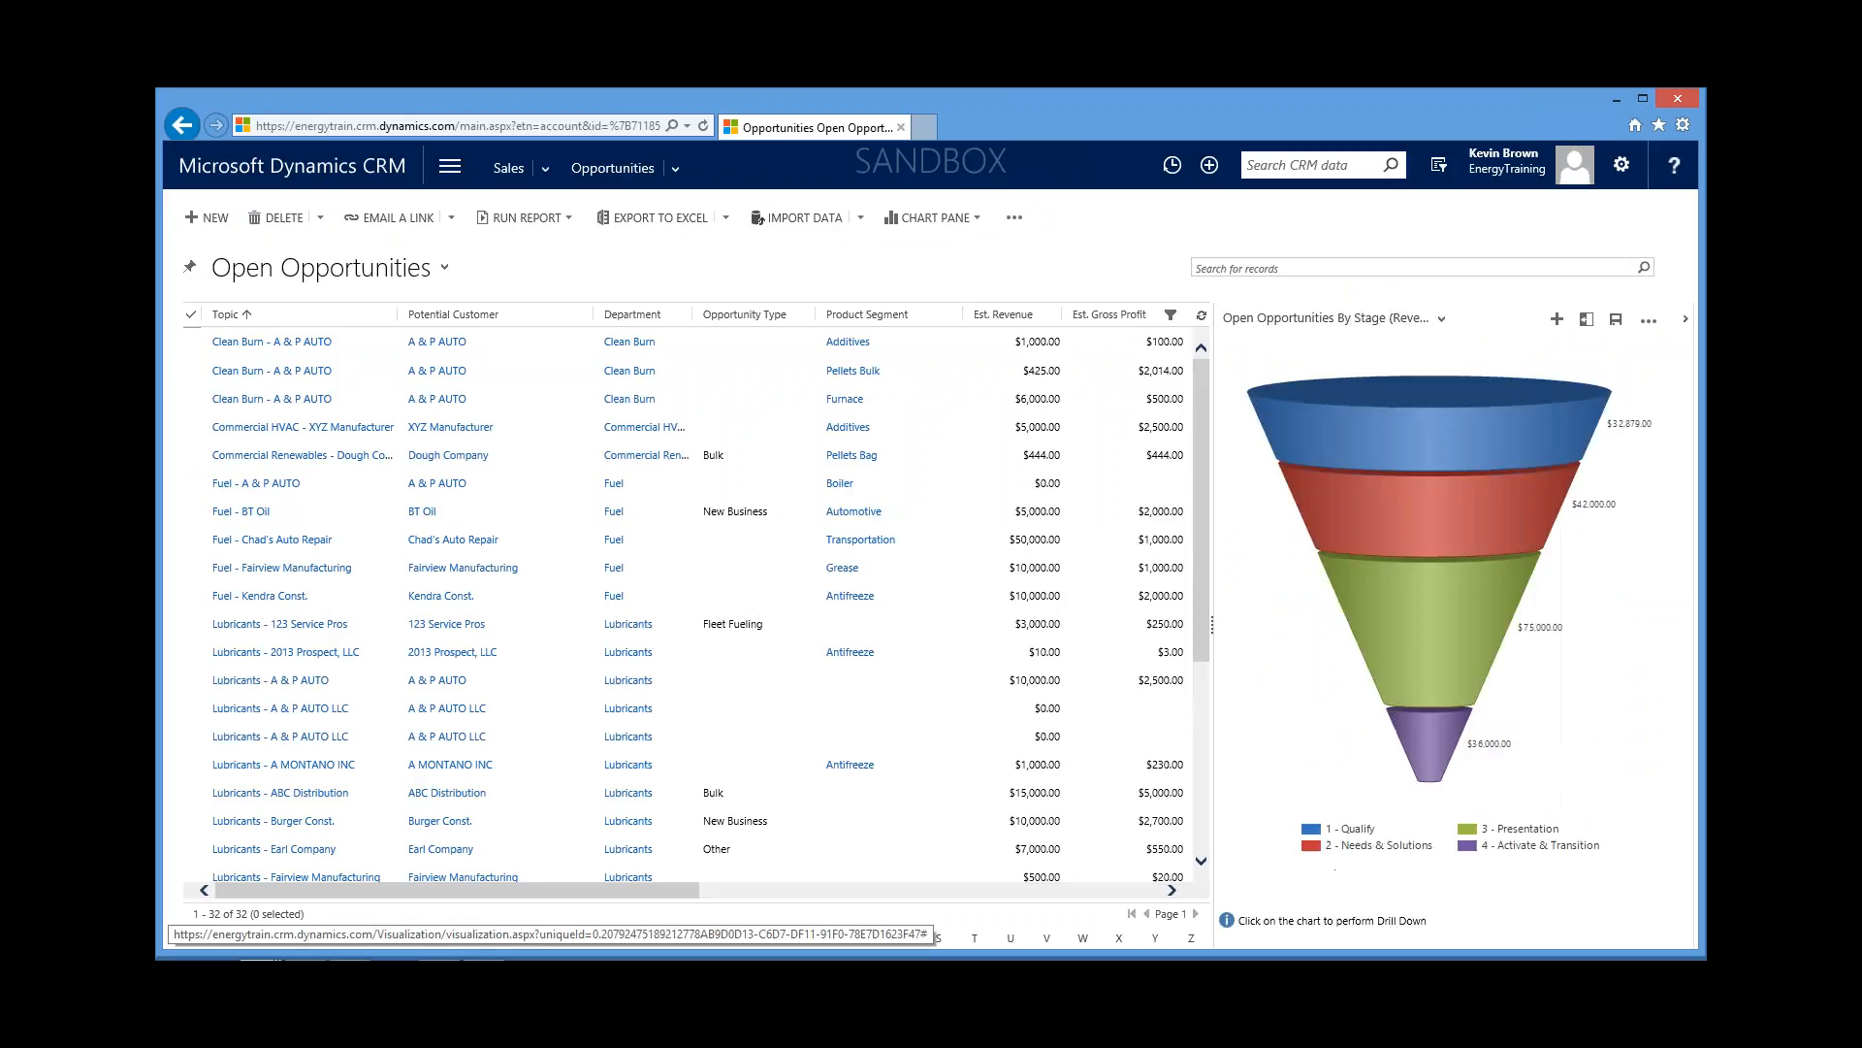
Step: Filter the open opportunities to the 4 - Activate & Transition stage through the funnel chart and inspect their estimated close dates and owners
{"action": "mouse_move", "coordinate": [1375, 608]}
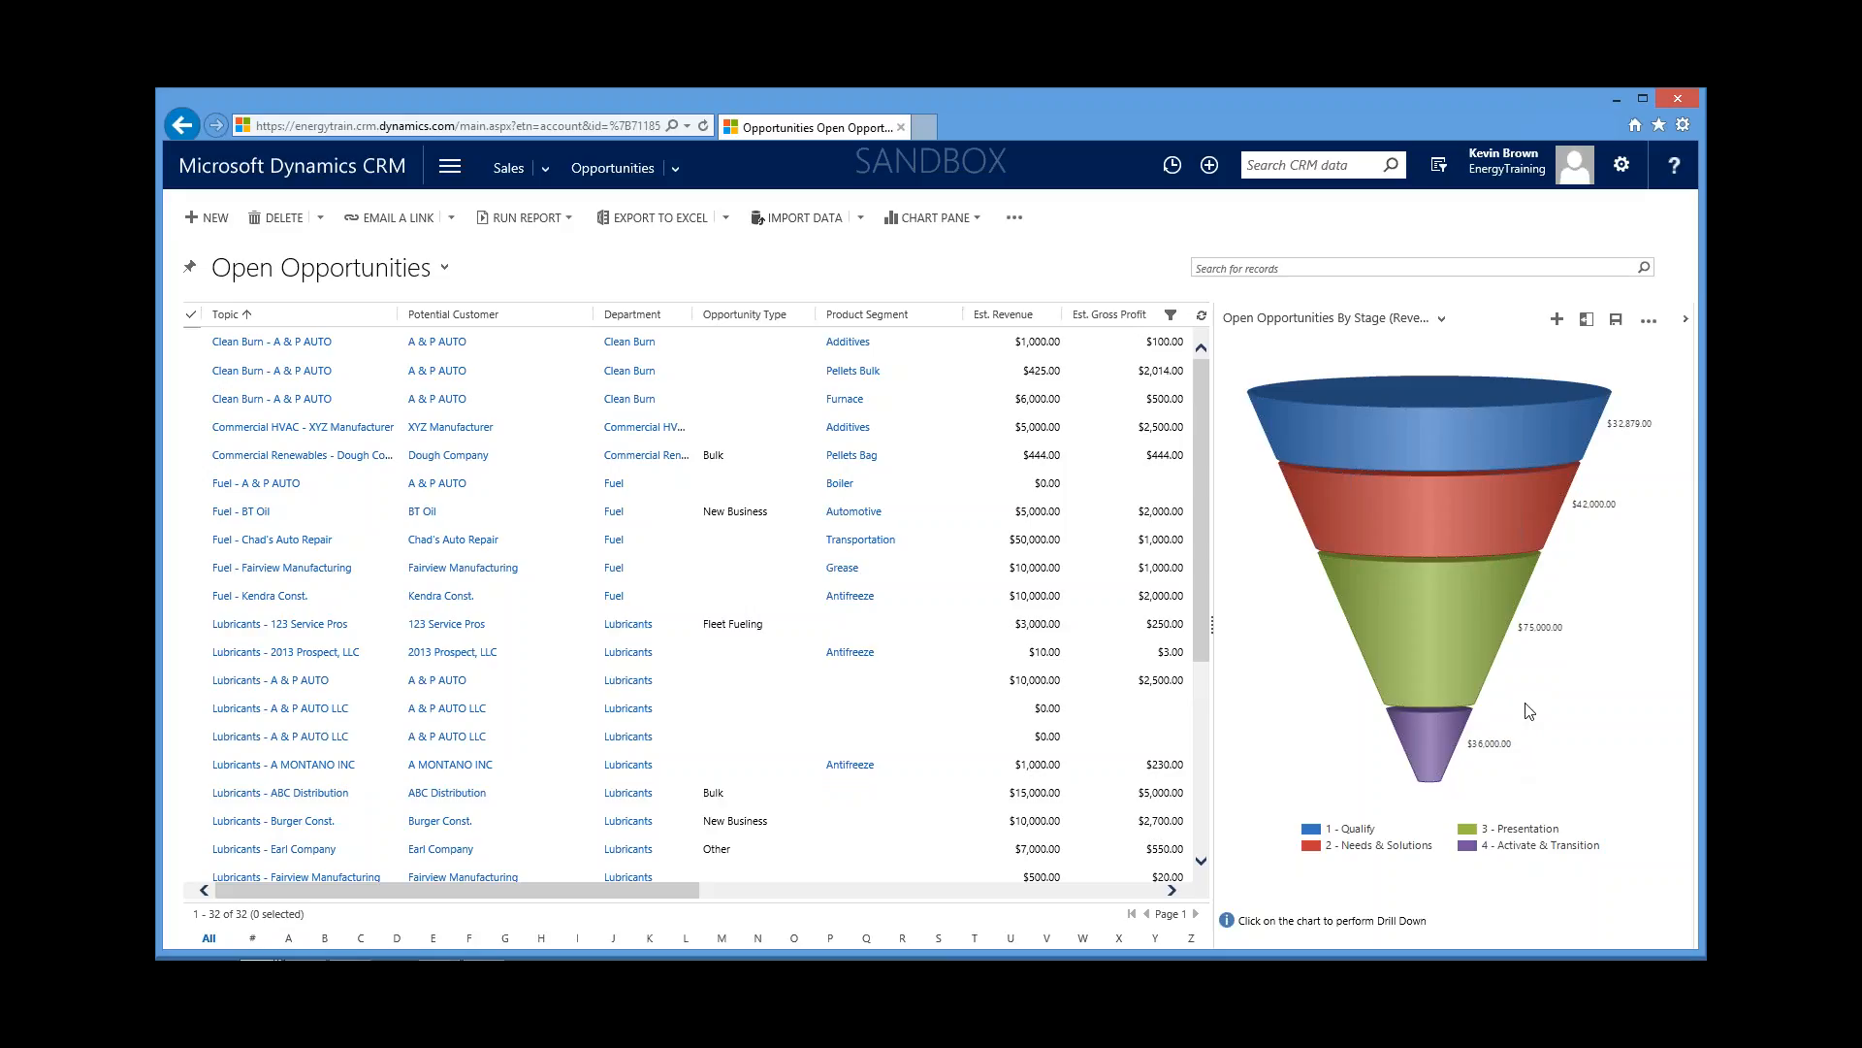
{"action": "scroll", "coordinate": [747, 601], "scroll_direction": "down", "scroll_amount": 4}
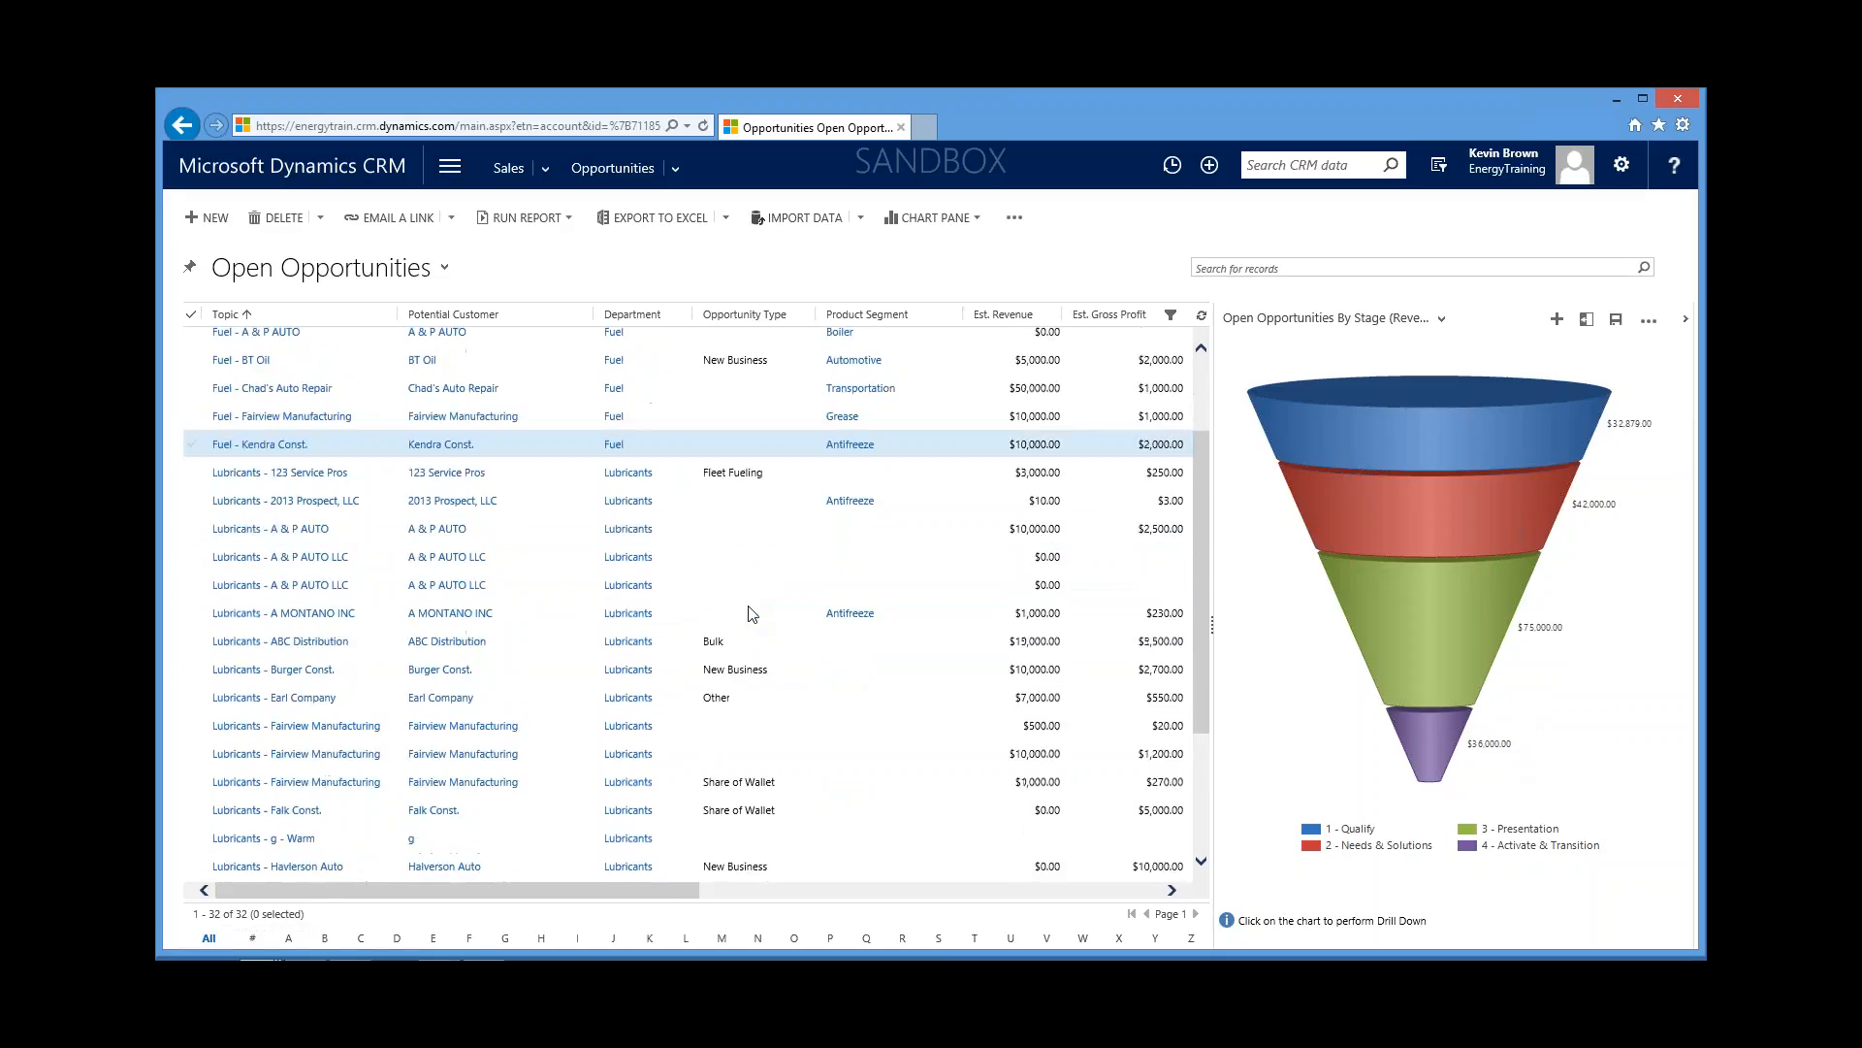
{"action": "scroll", "coordinate": [739, 663], "scroll_direction": "up", "scroll_amount": 4}
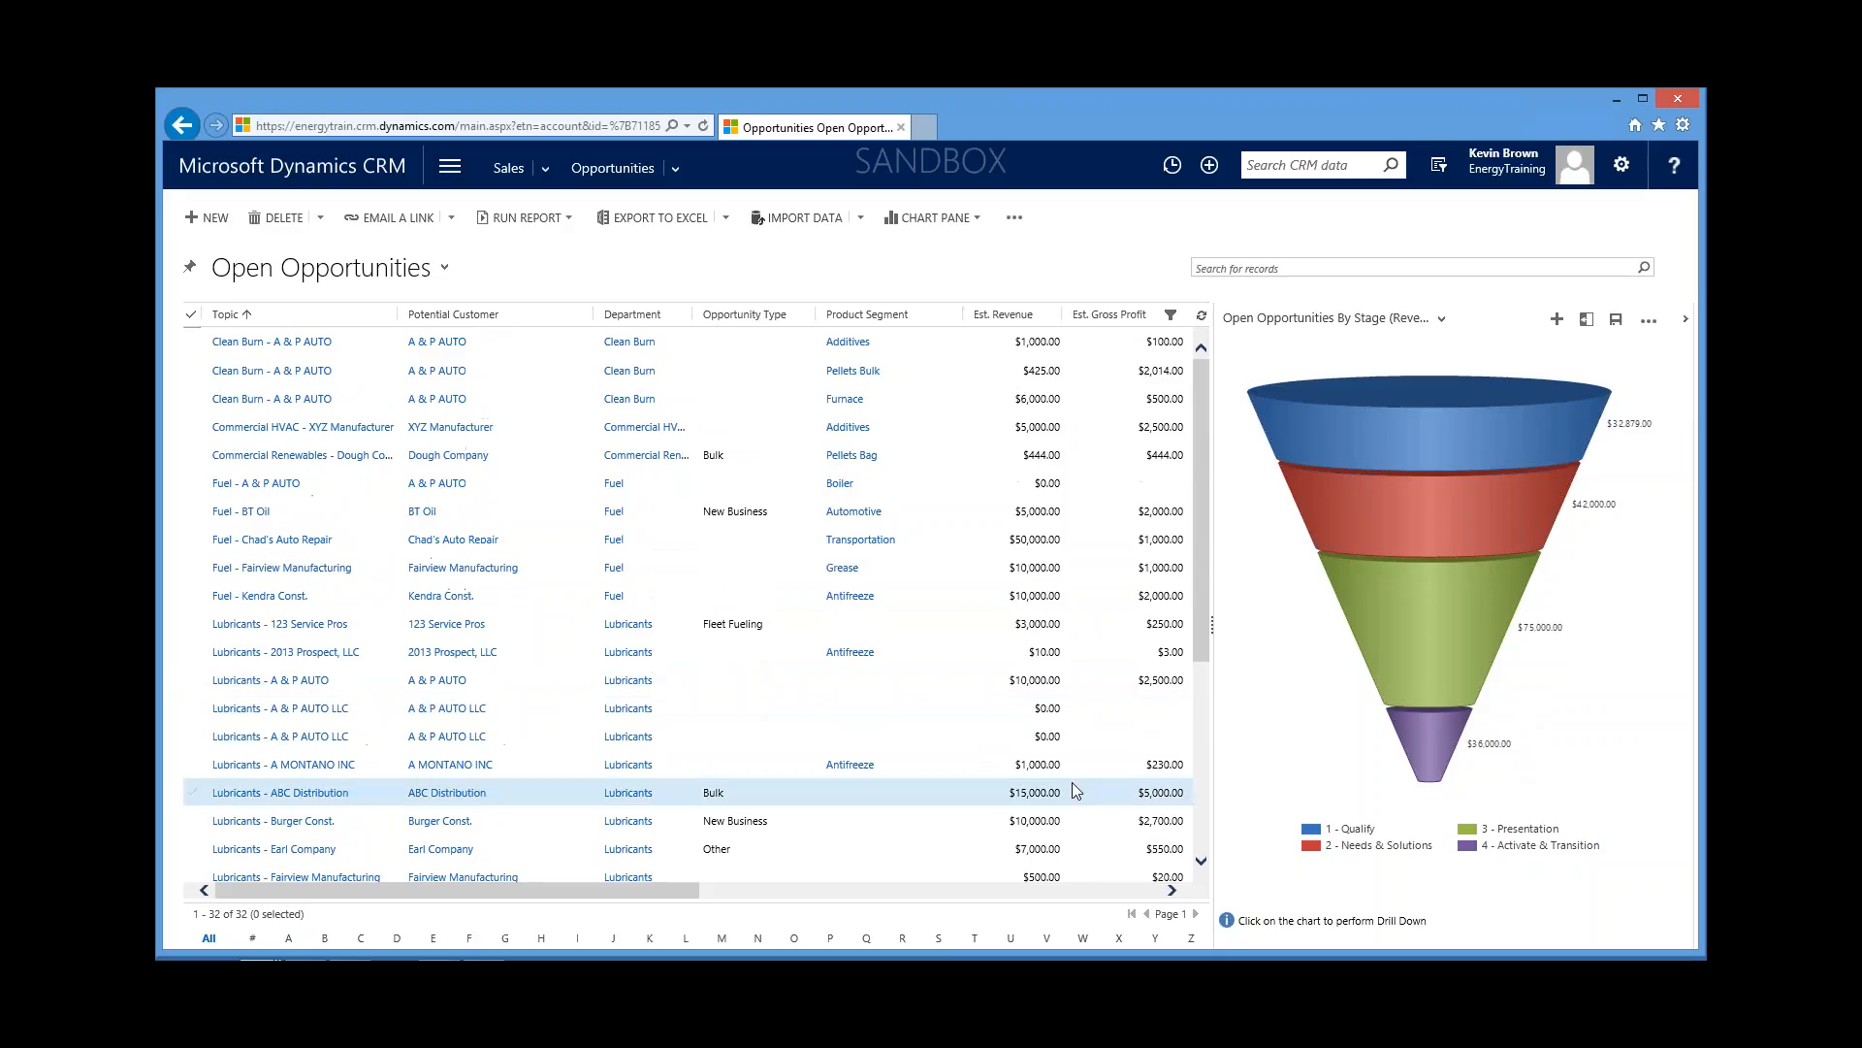
{"action": "left_click", "coordinate": [1434, 745]}
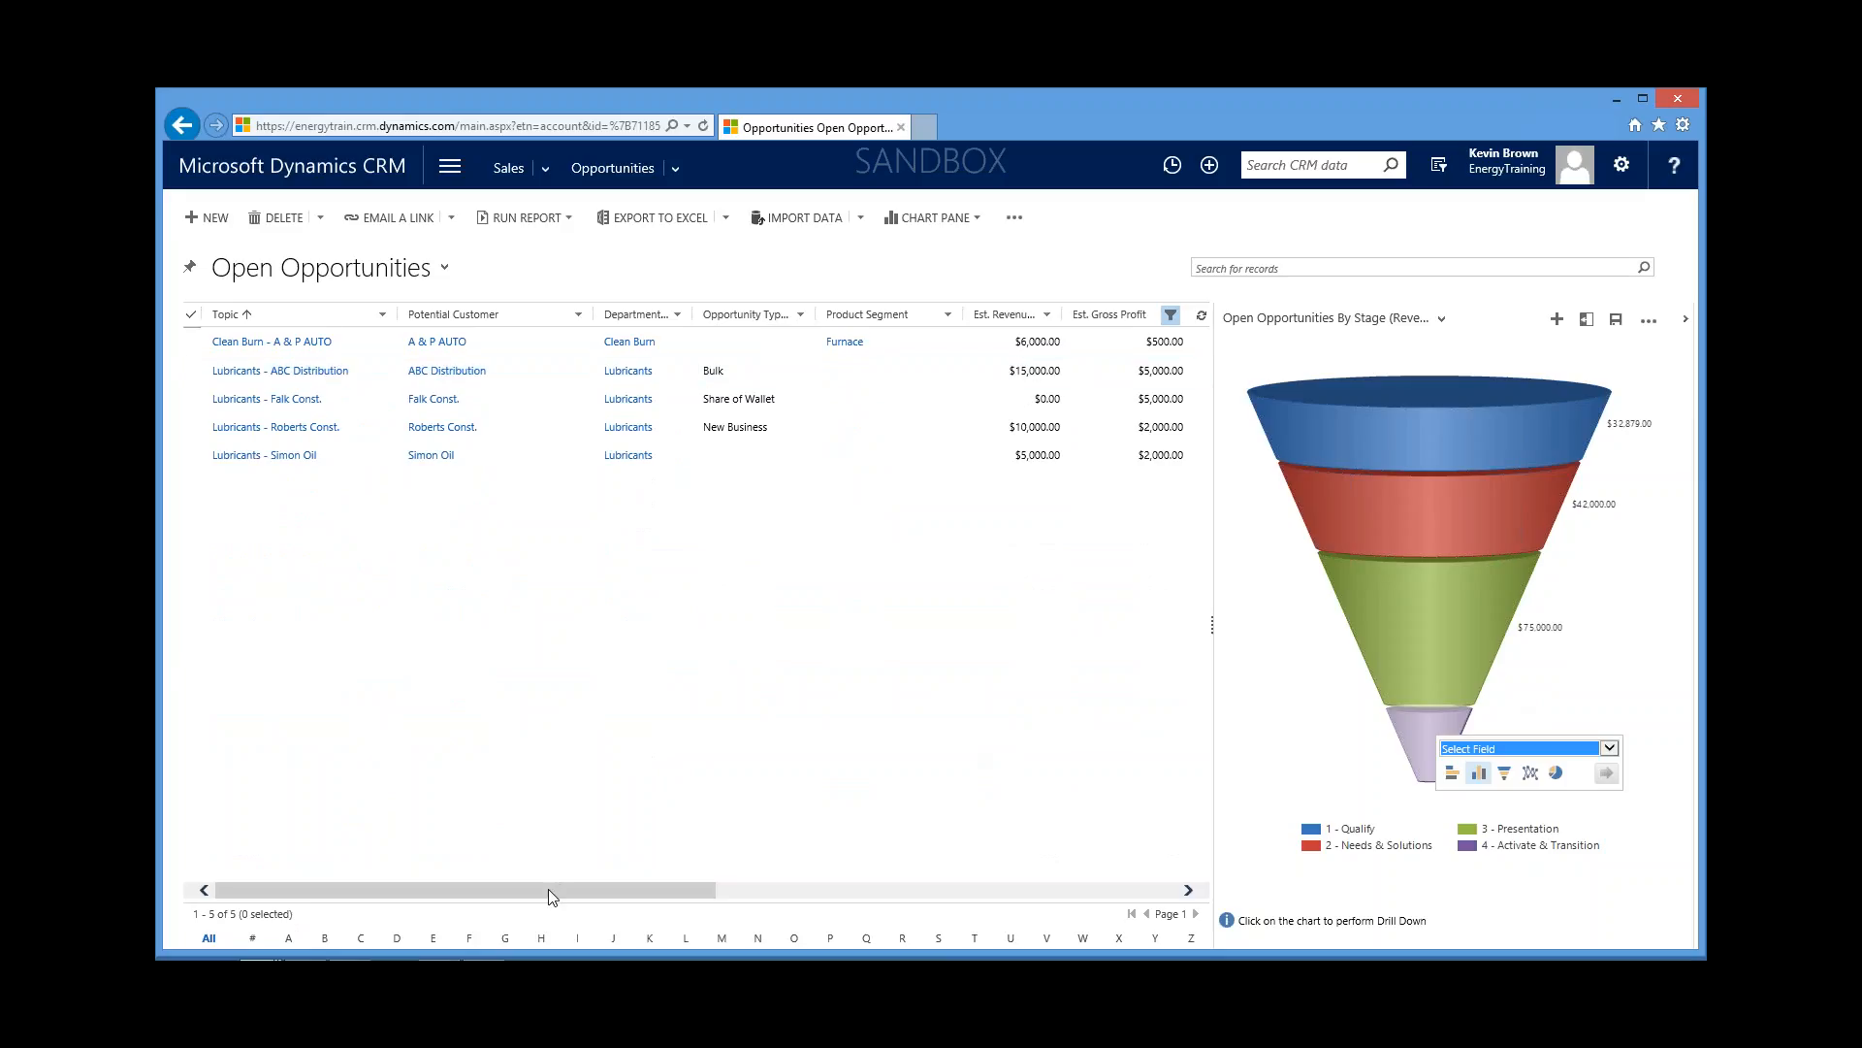
{"action": "left_click_drag", "start_coordinate": [549, 888], "coordinate": [865, 617]}
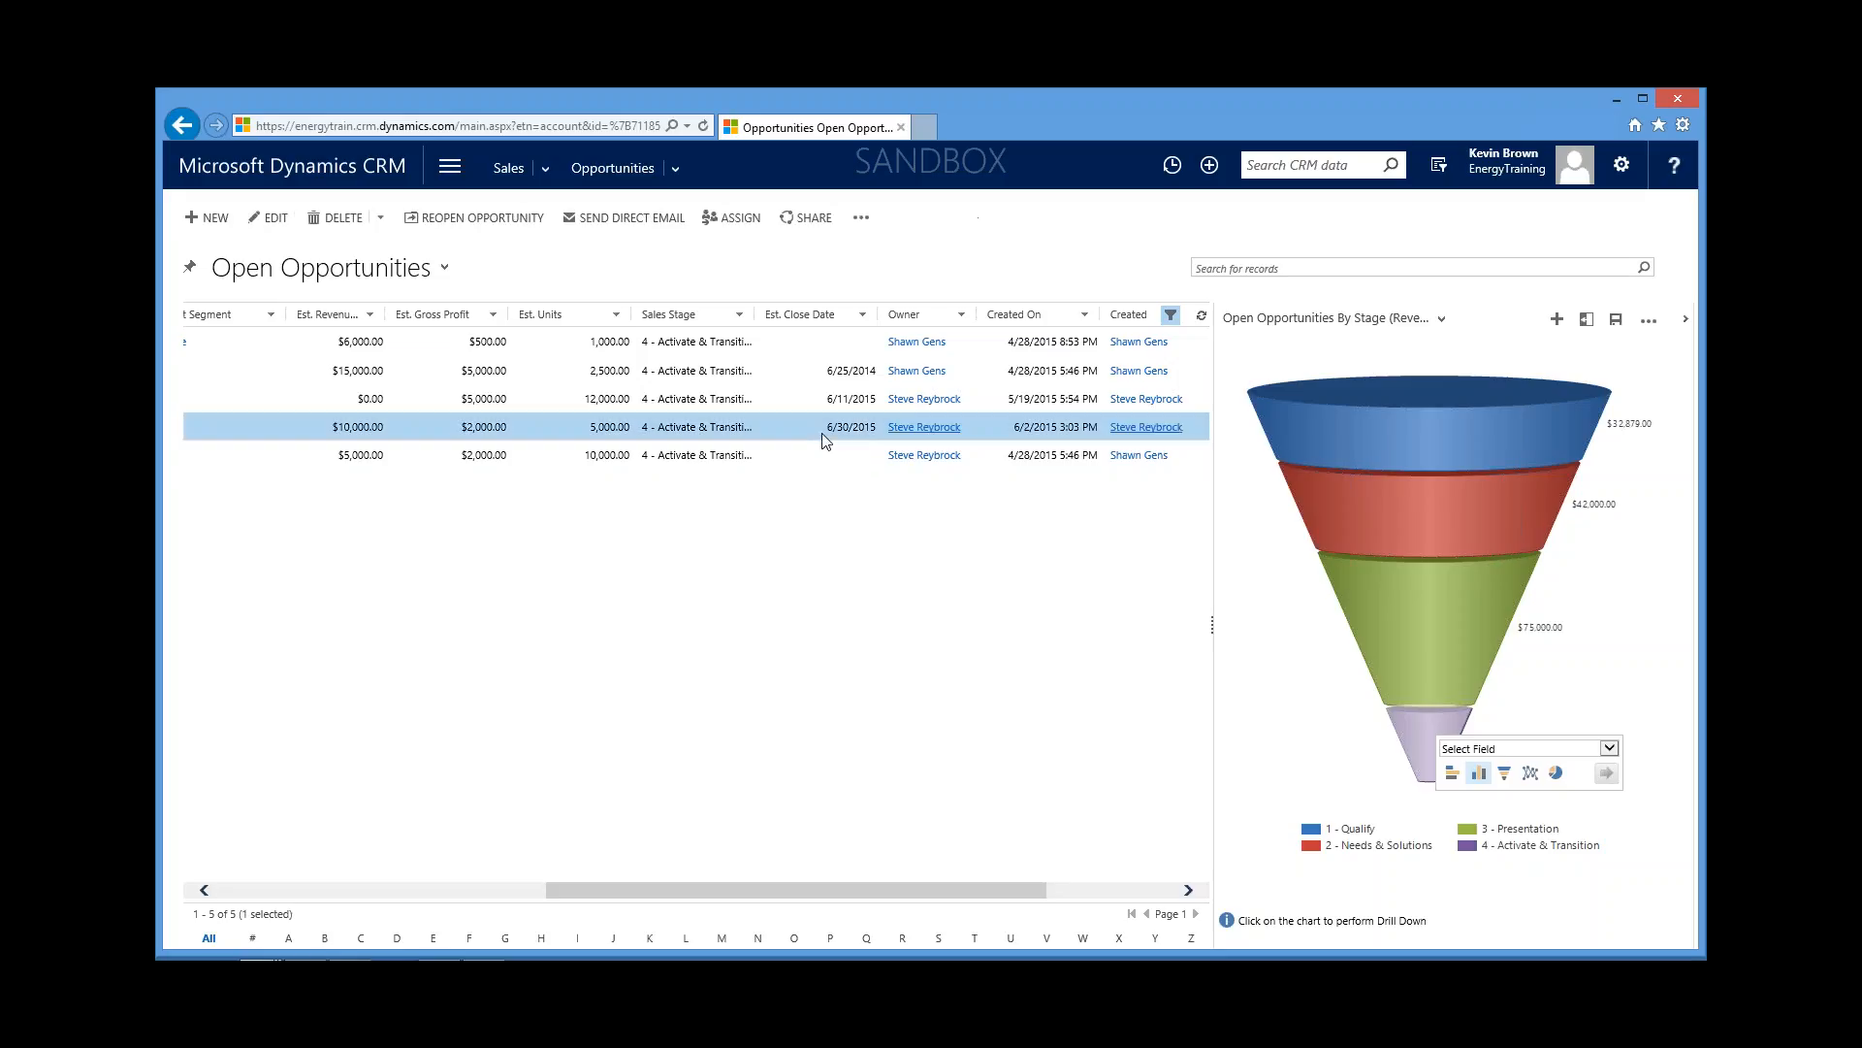
Step: Check the 6/25/2014 opportunity's row, clear the stage filter from the open opportunities list and refresh the funnel chart
{"action": "left_click", "coordinate": [800, 373]}
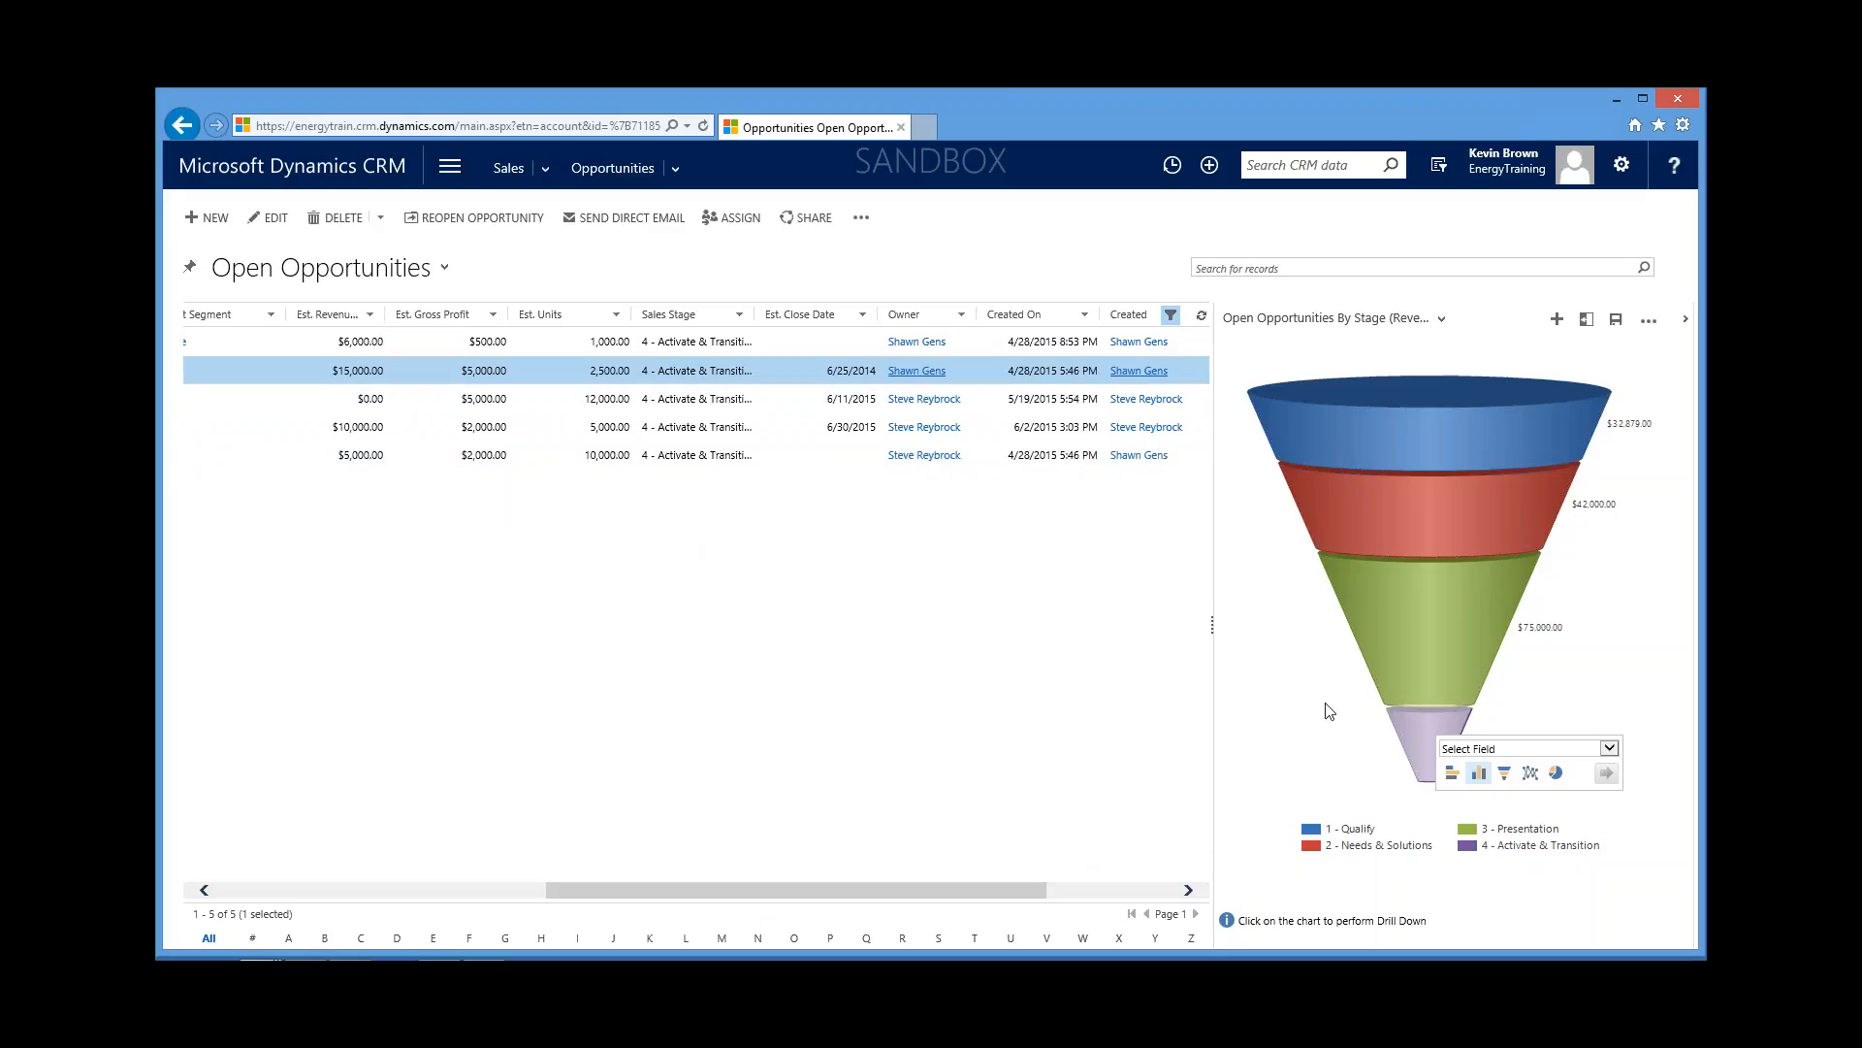
{"action": "left_click_drag", "start_coordinate": [824, 884], "coordinate": [398, 885]}
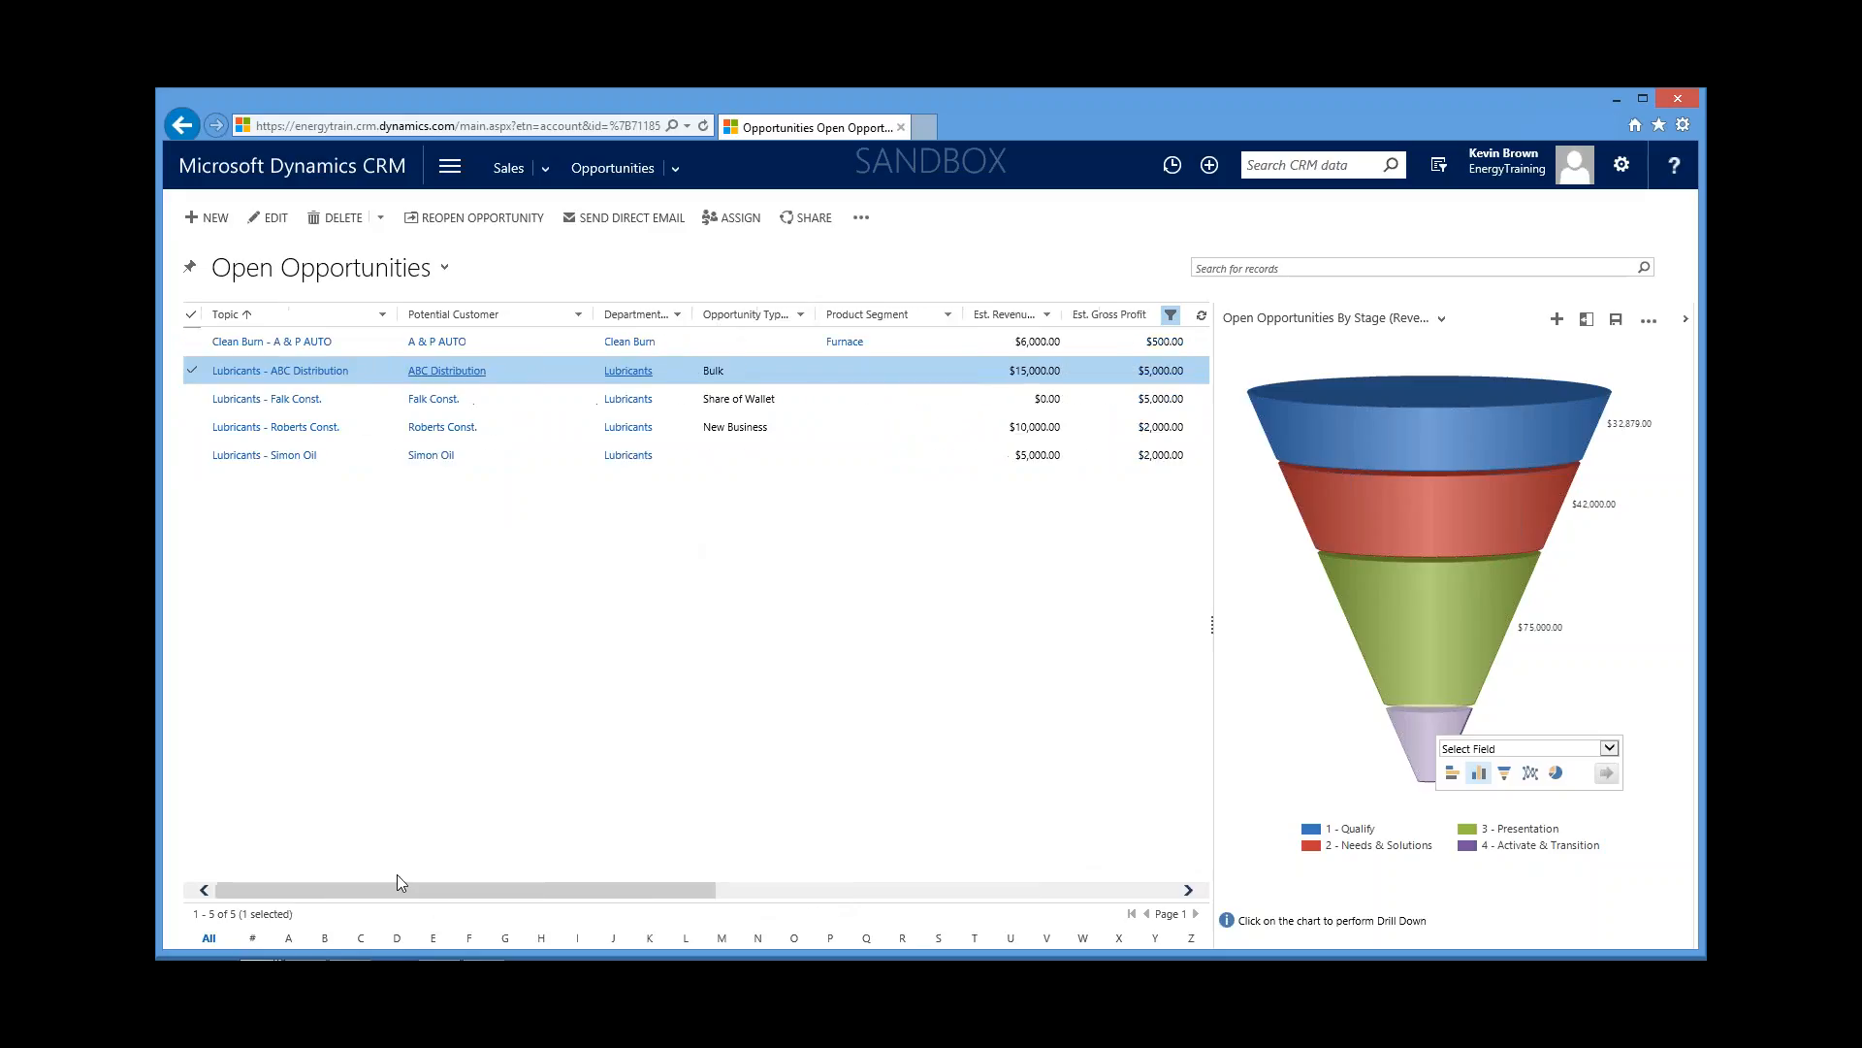
{"action": "left_click", "coordinate": [1171, 315]}
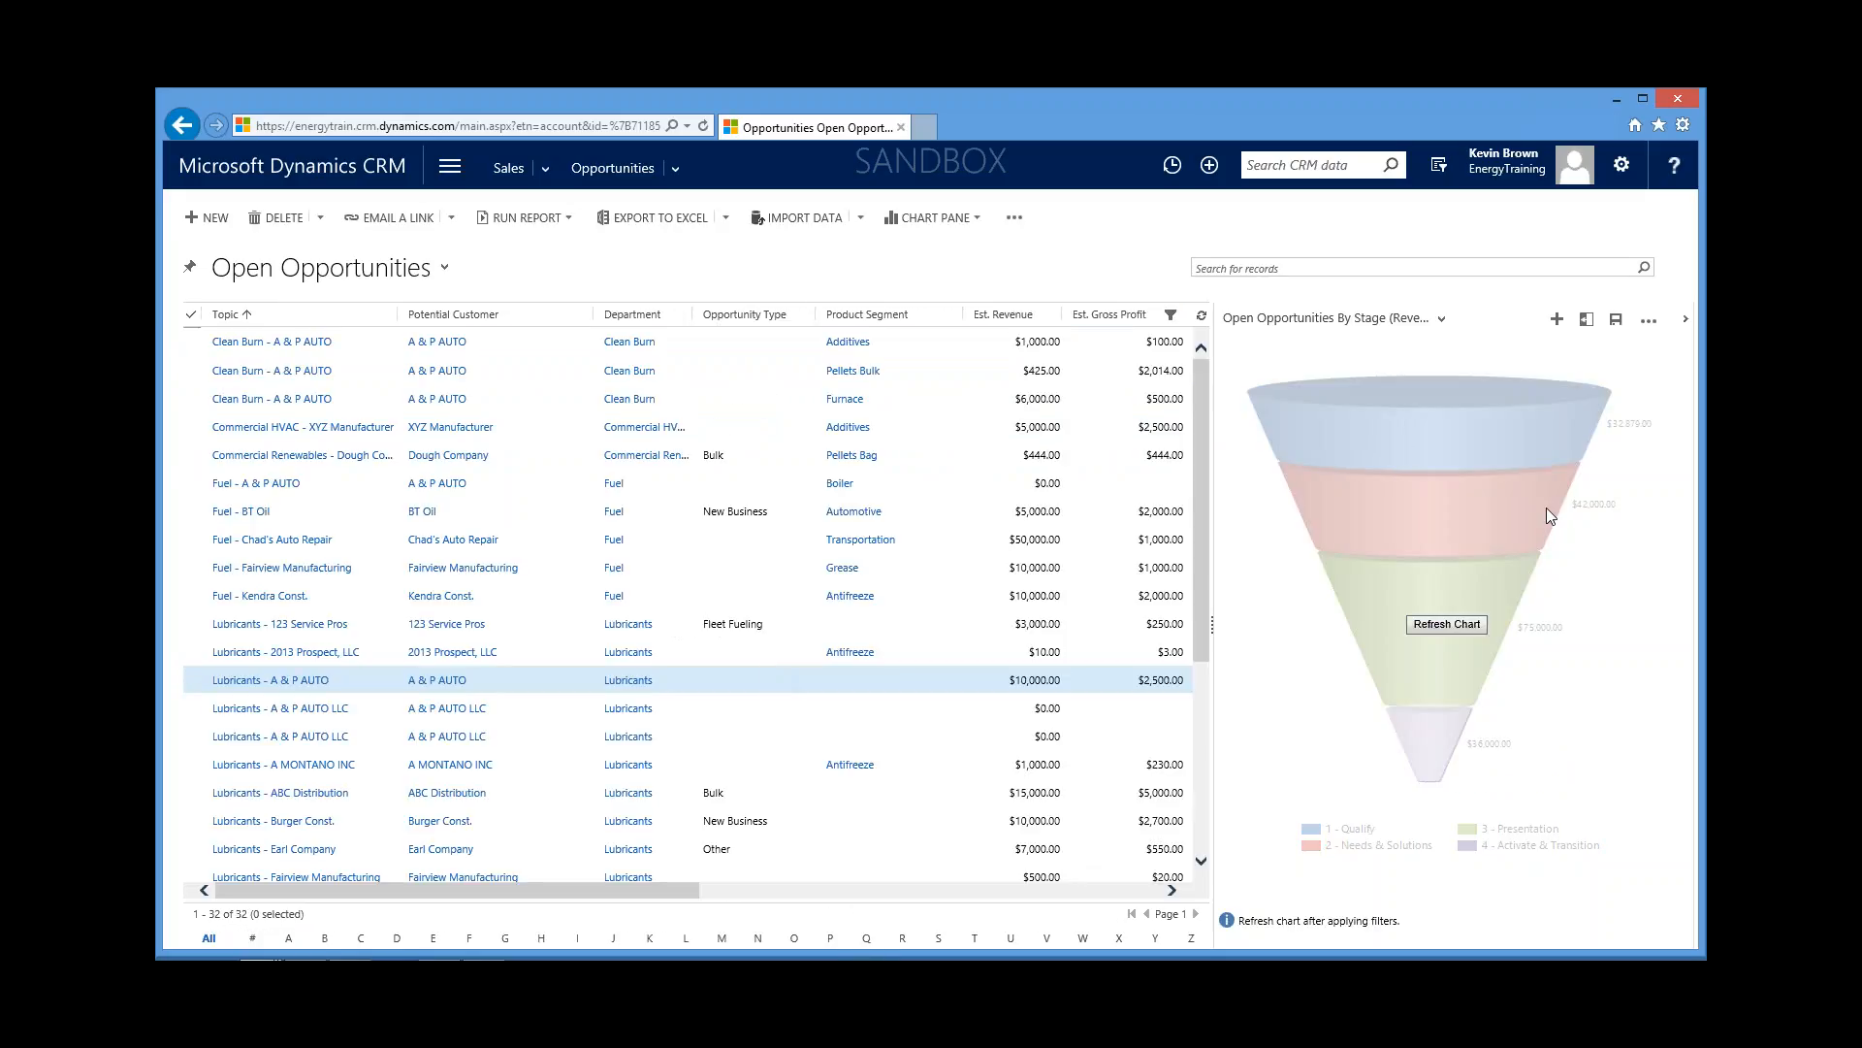
{"action": "left_click", "coordinate": [1447, 624]}
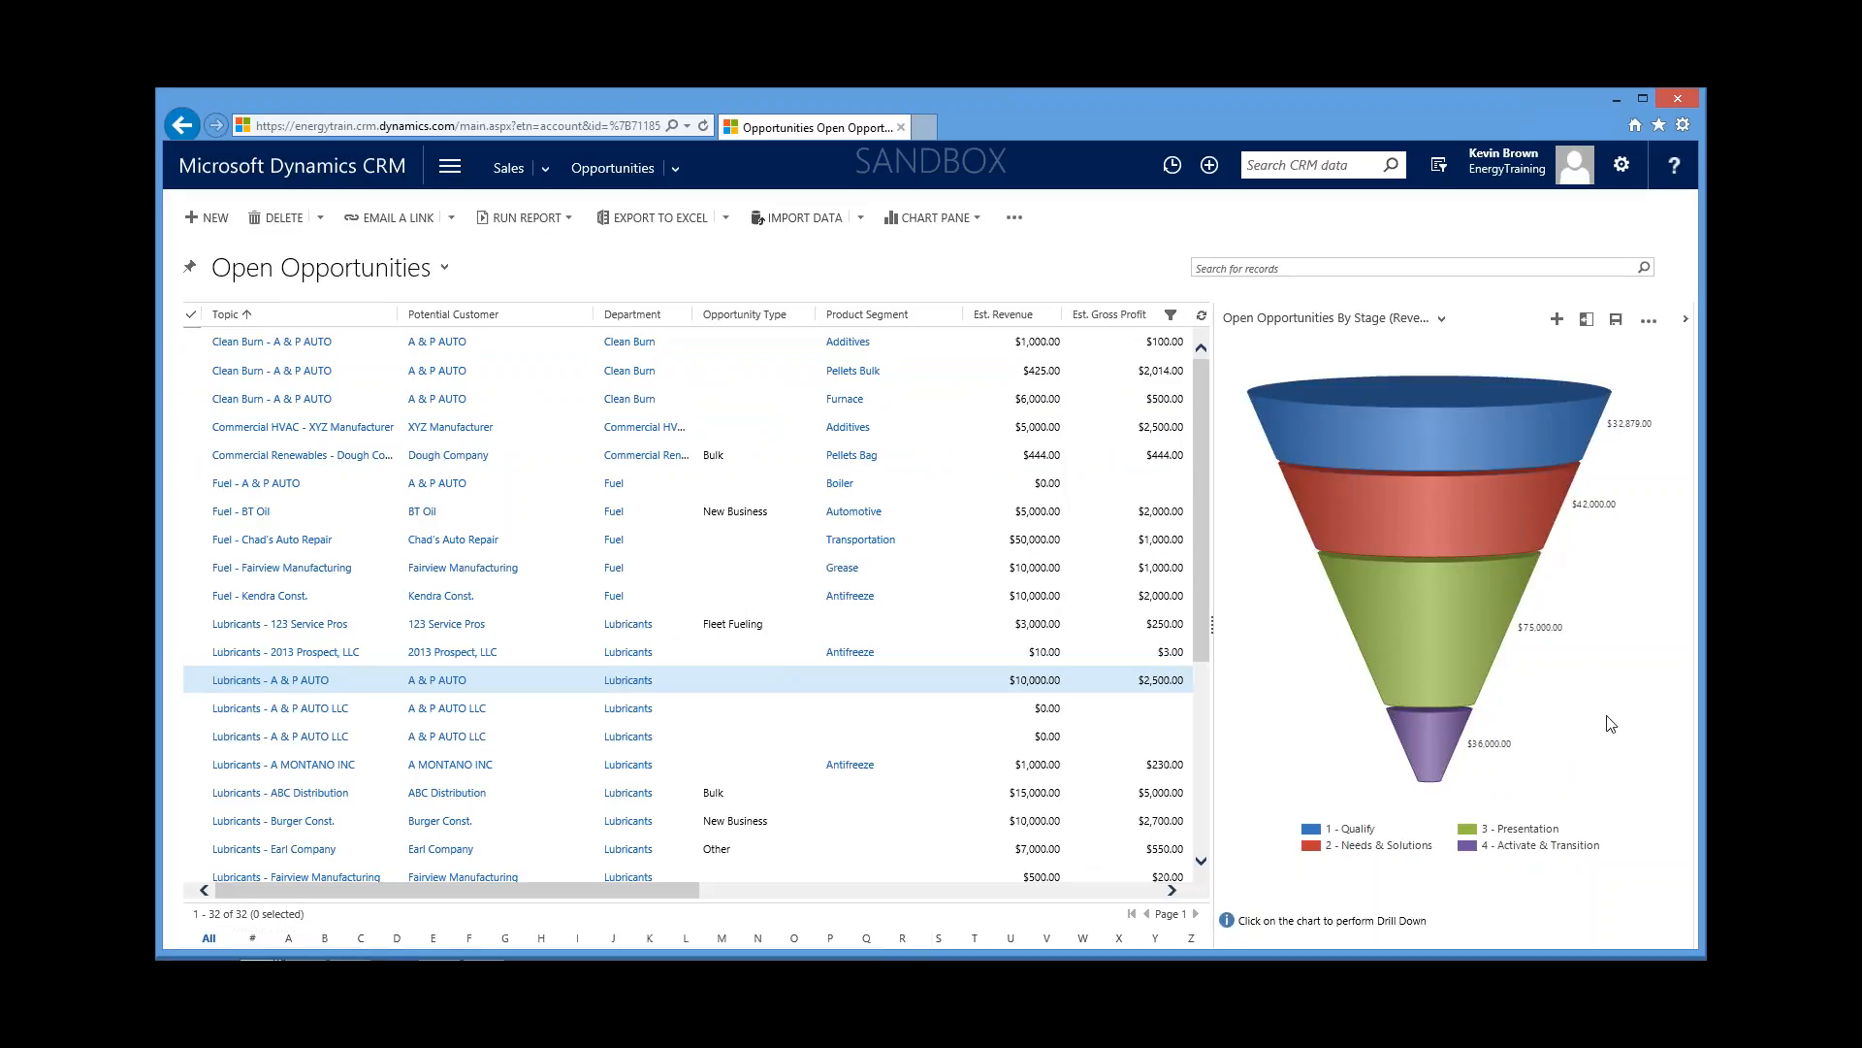
Step: Filter the open opportunities to the Lubricants department, refresh the funnel chart and drill into its 4 - Activate & Transition stage
{"action": "mouse_move", "coordinate": [1445, 727]}
{"action": "left_click", "coordinate": [1171, 316]}
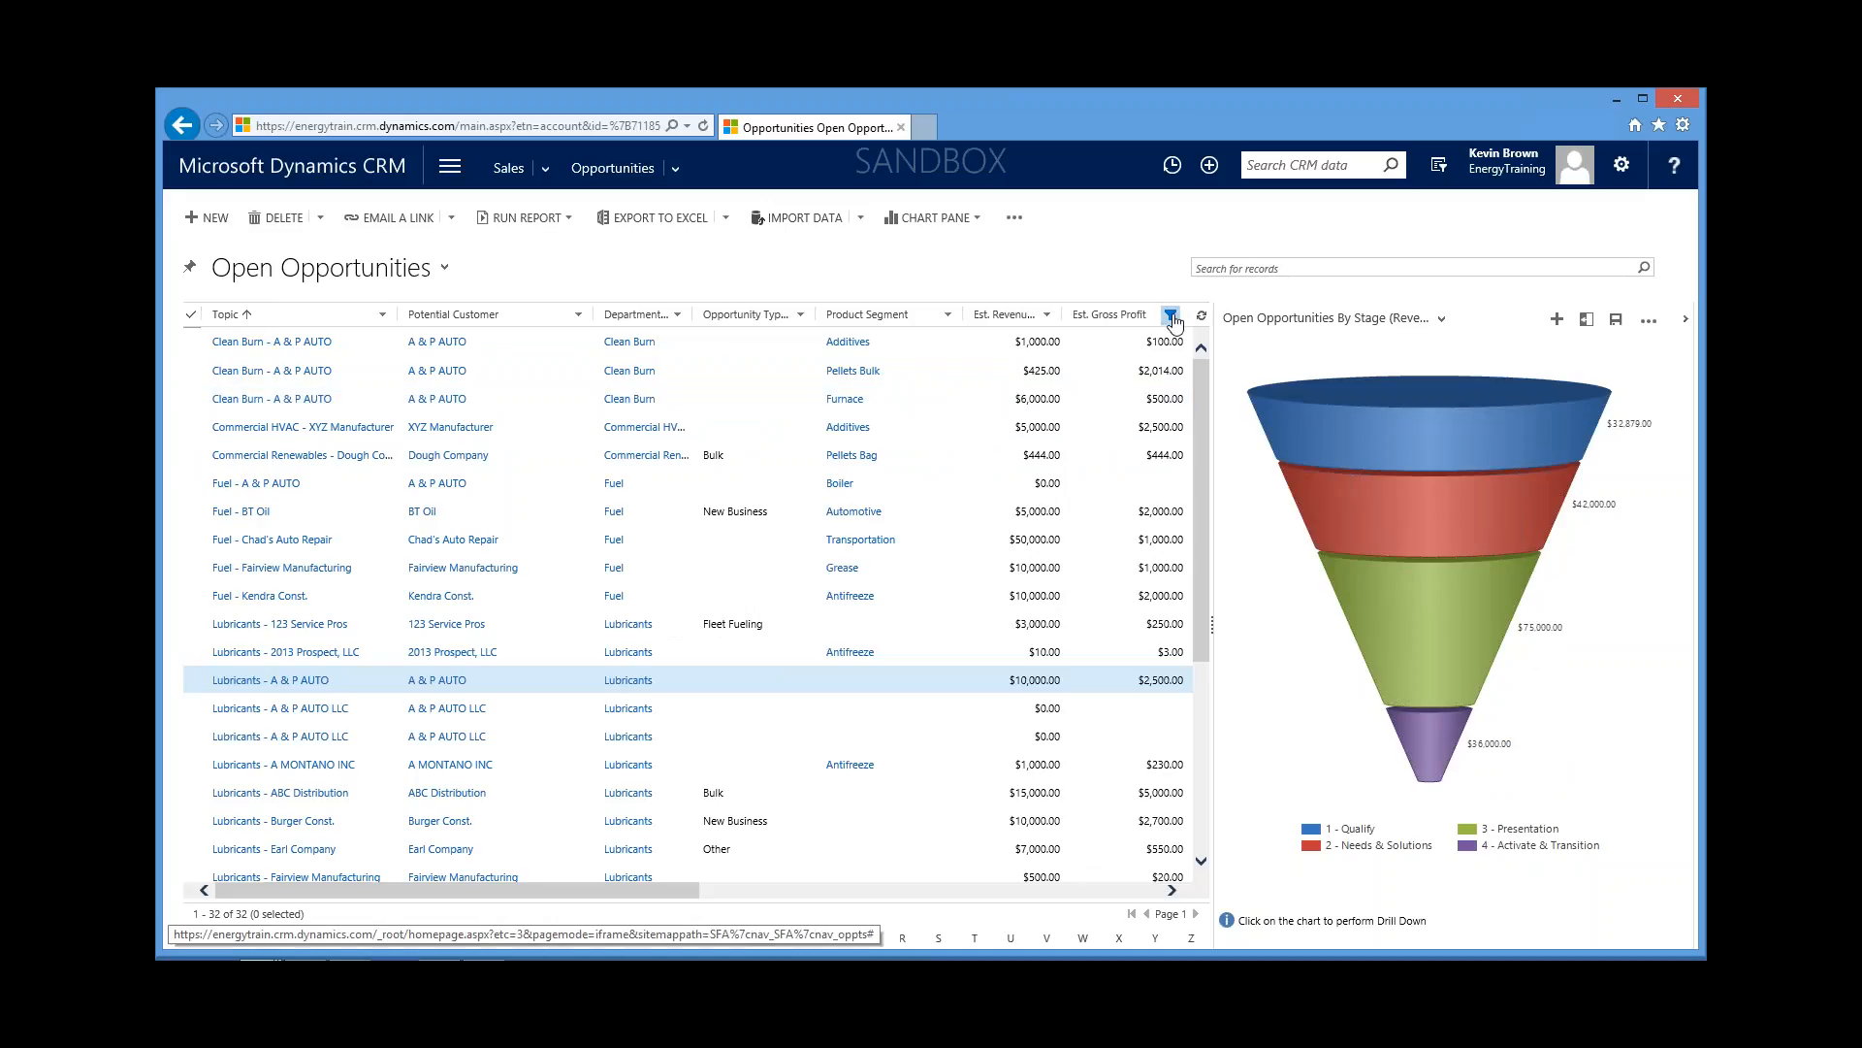
{"action": "left_click", "coordinate": [678, 314]}
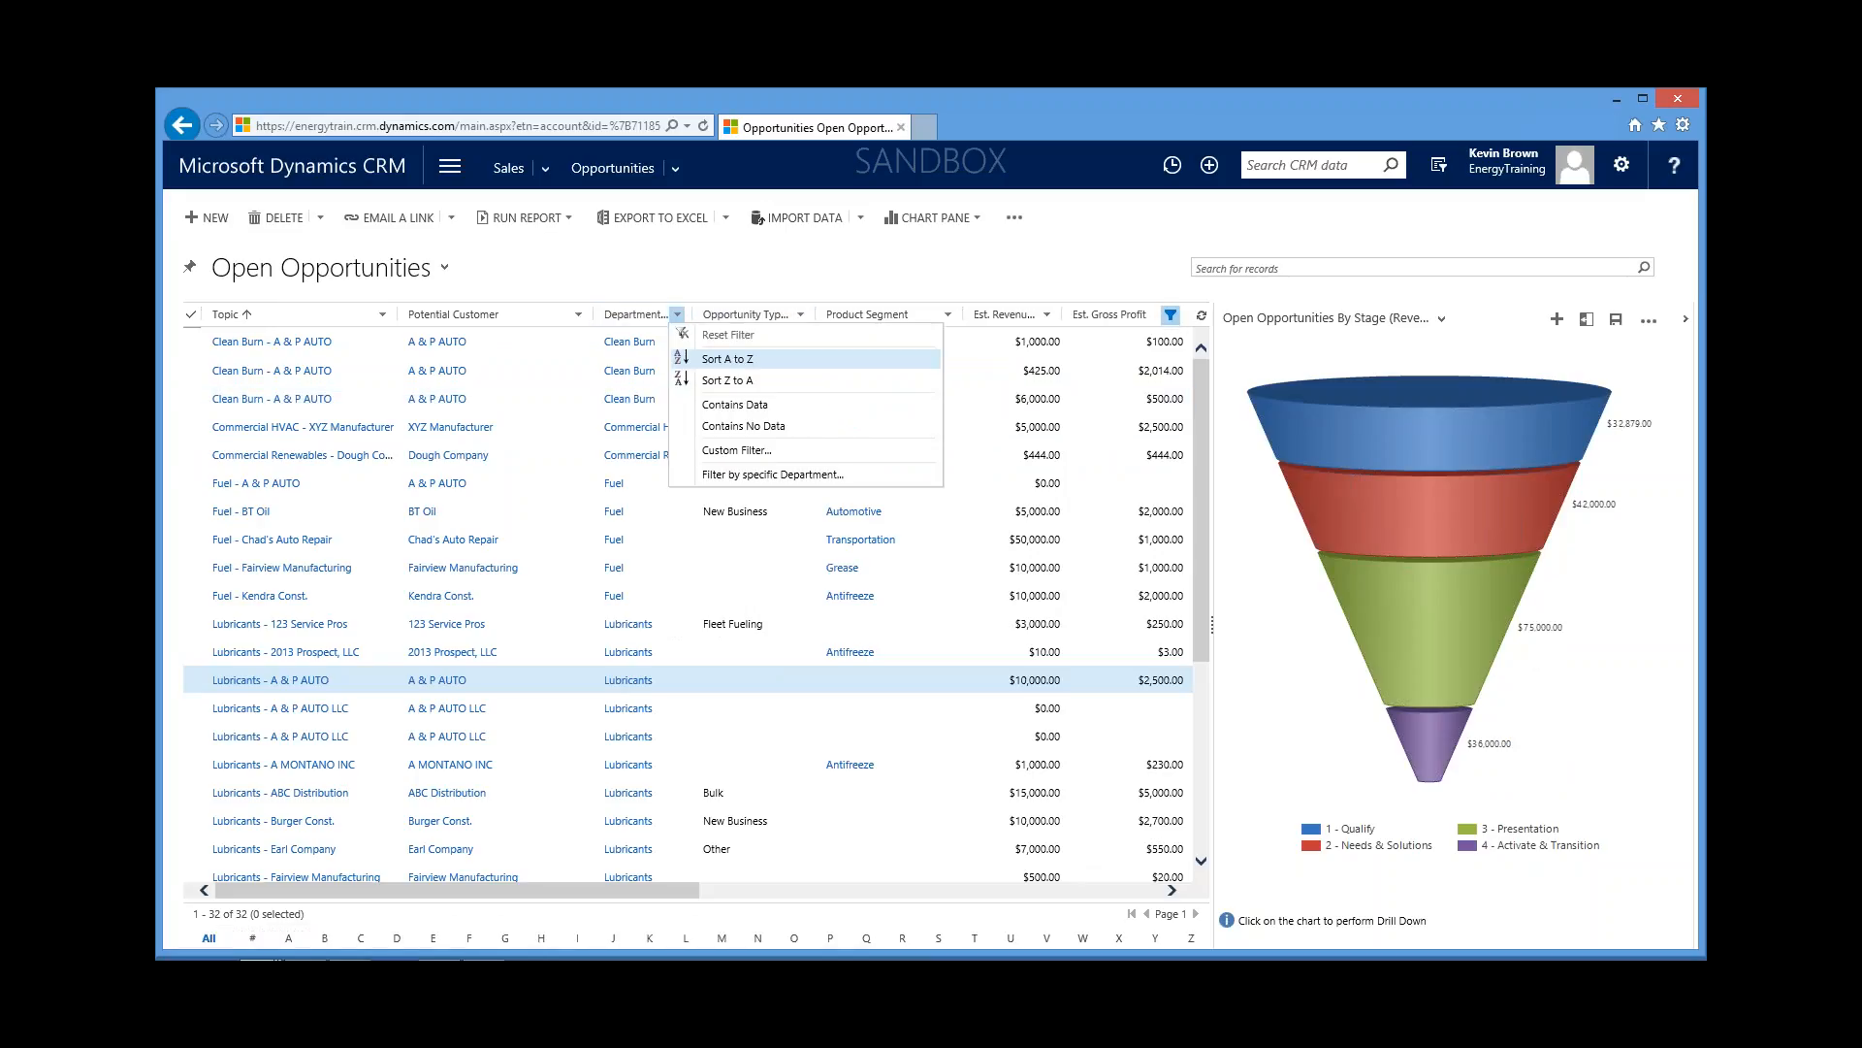
{"action": "left_click", "coordinate": [736, 475]}
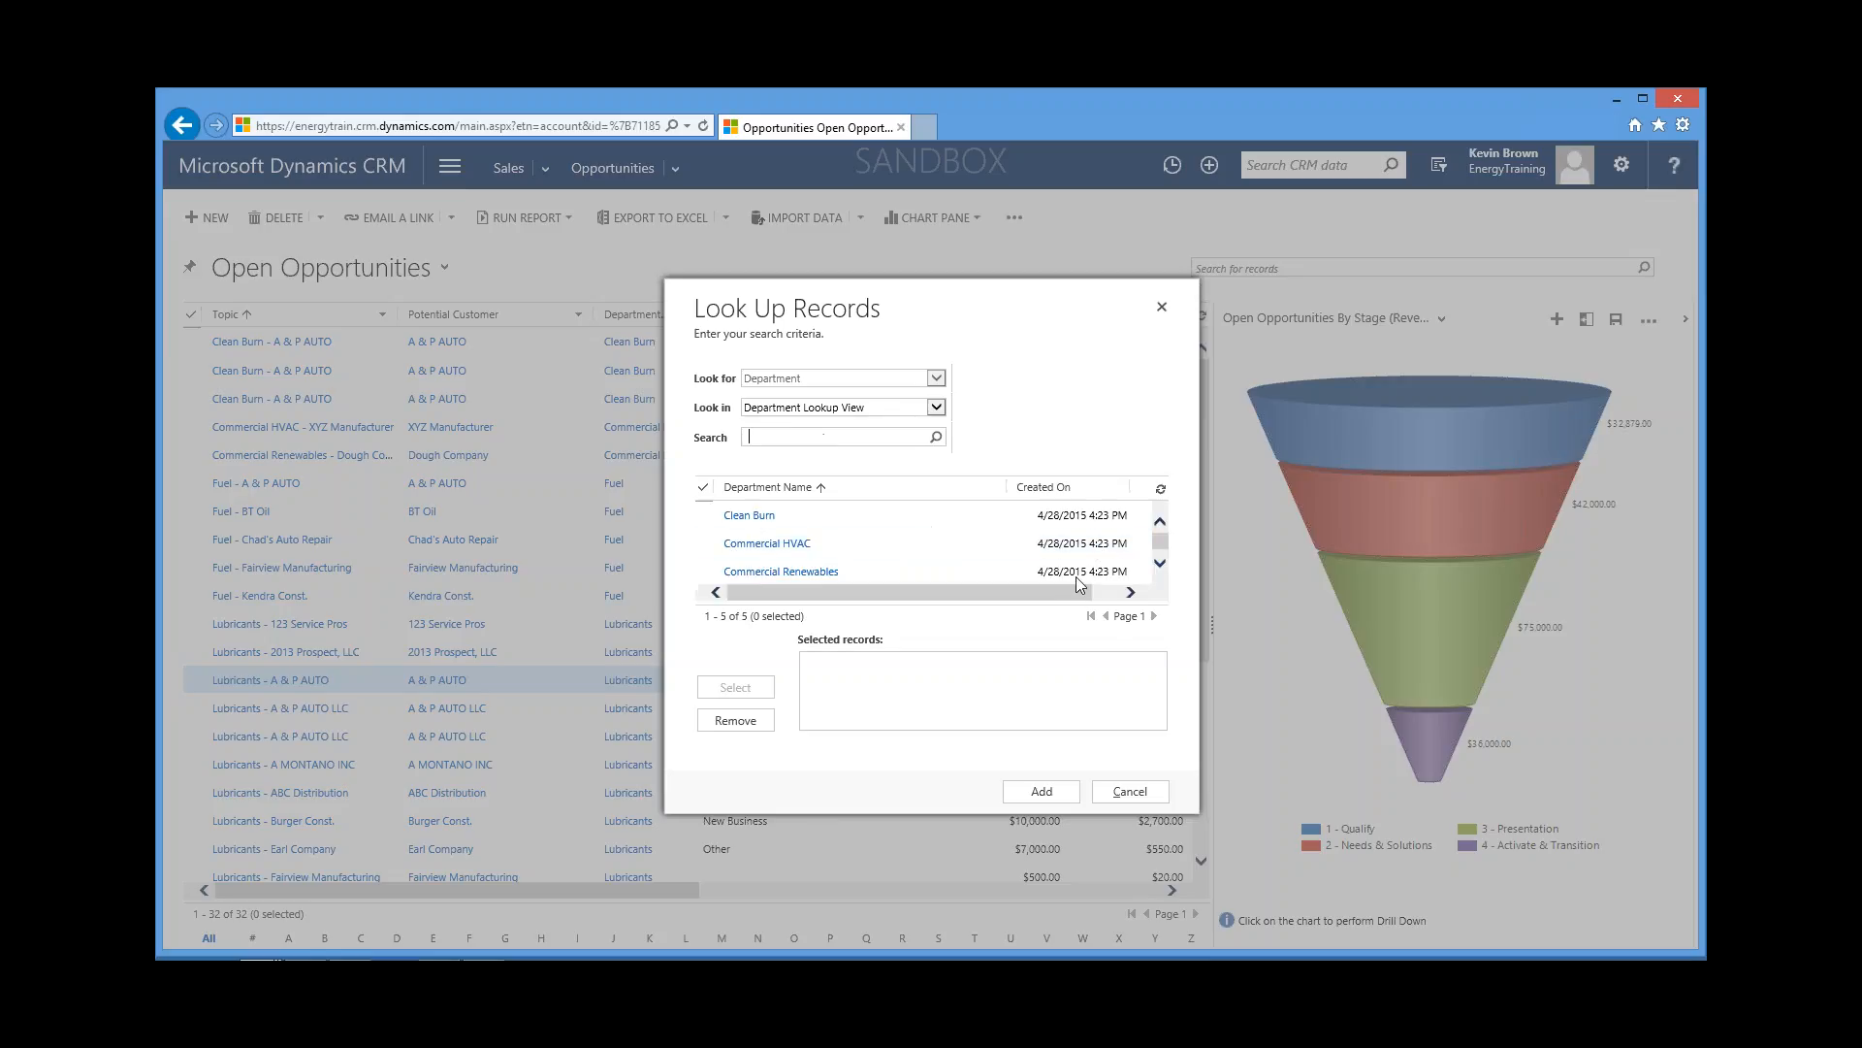
{"action": "scroll", "coordinate": [1035, 553], "scroll_direction": "down", "scroll_amount": 2}
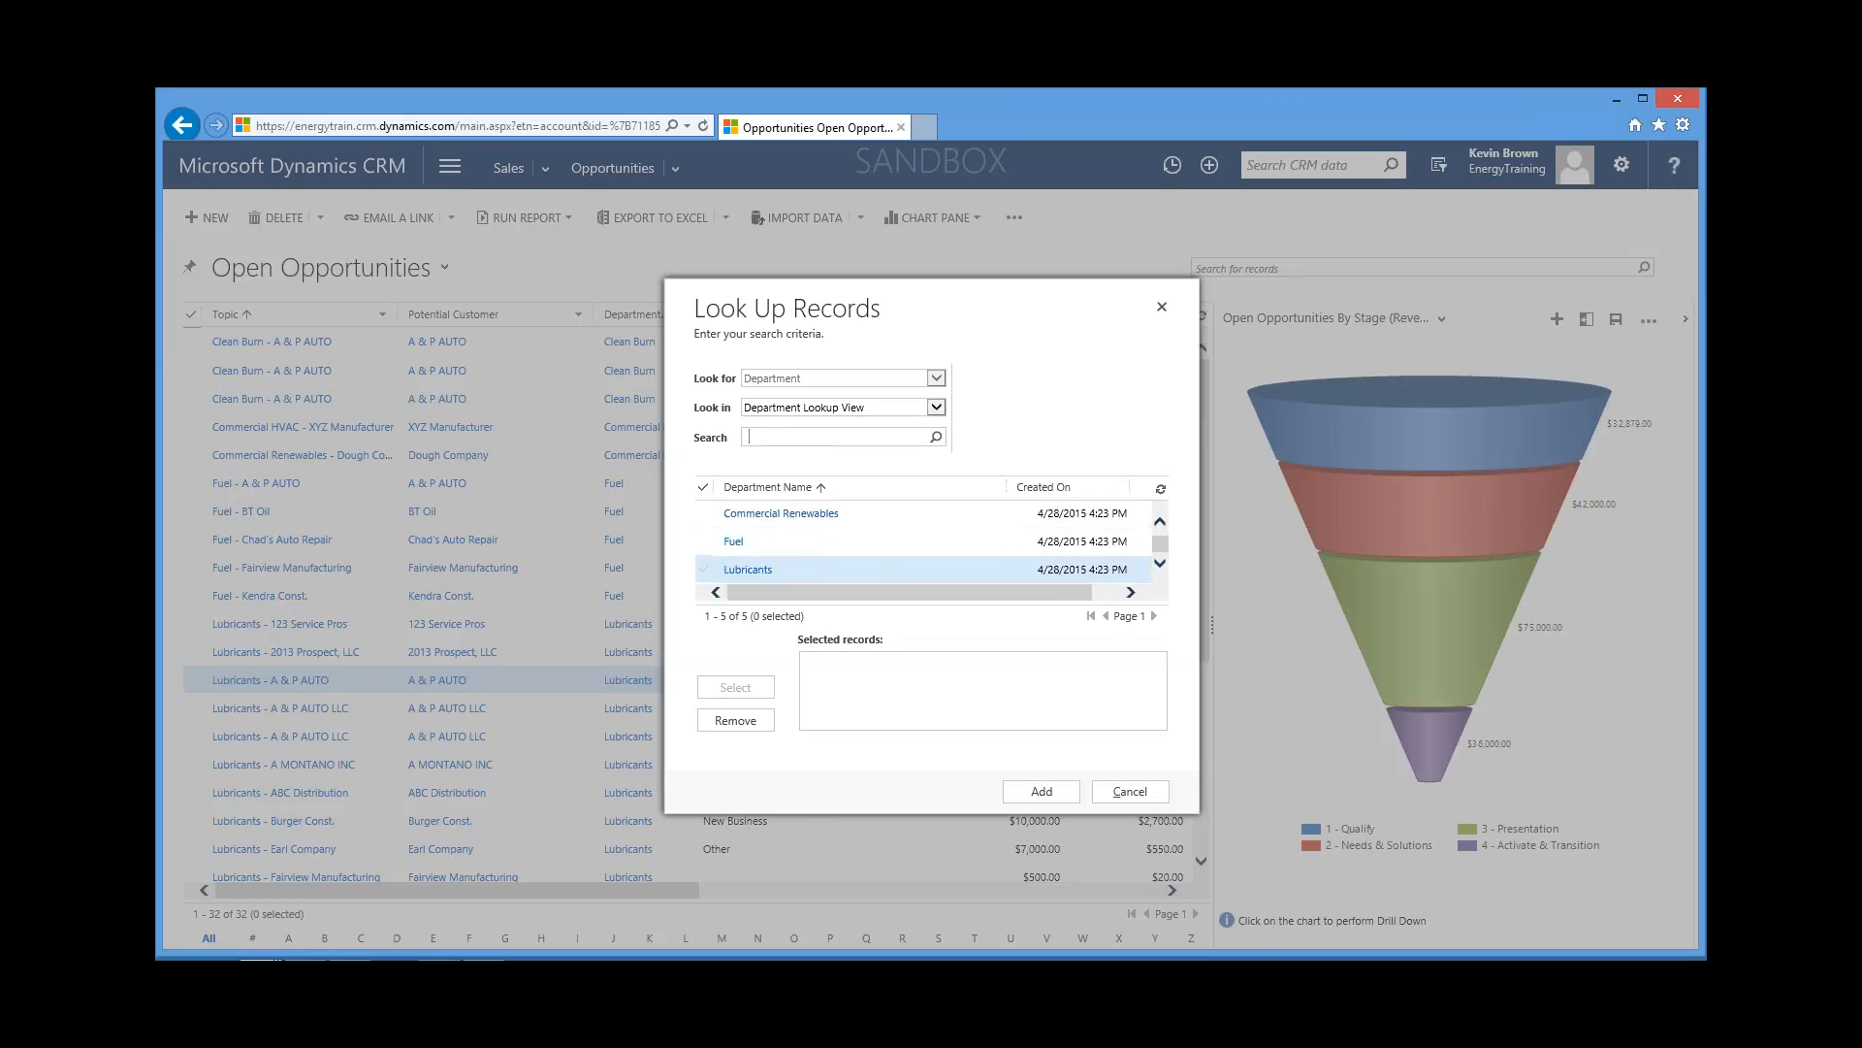
{"action": "left_click", "coordinate": [705, 569]}
{"action": "left_click", "coordinate": [735, 688]}
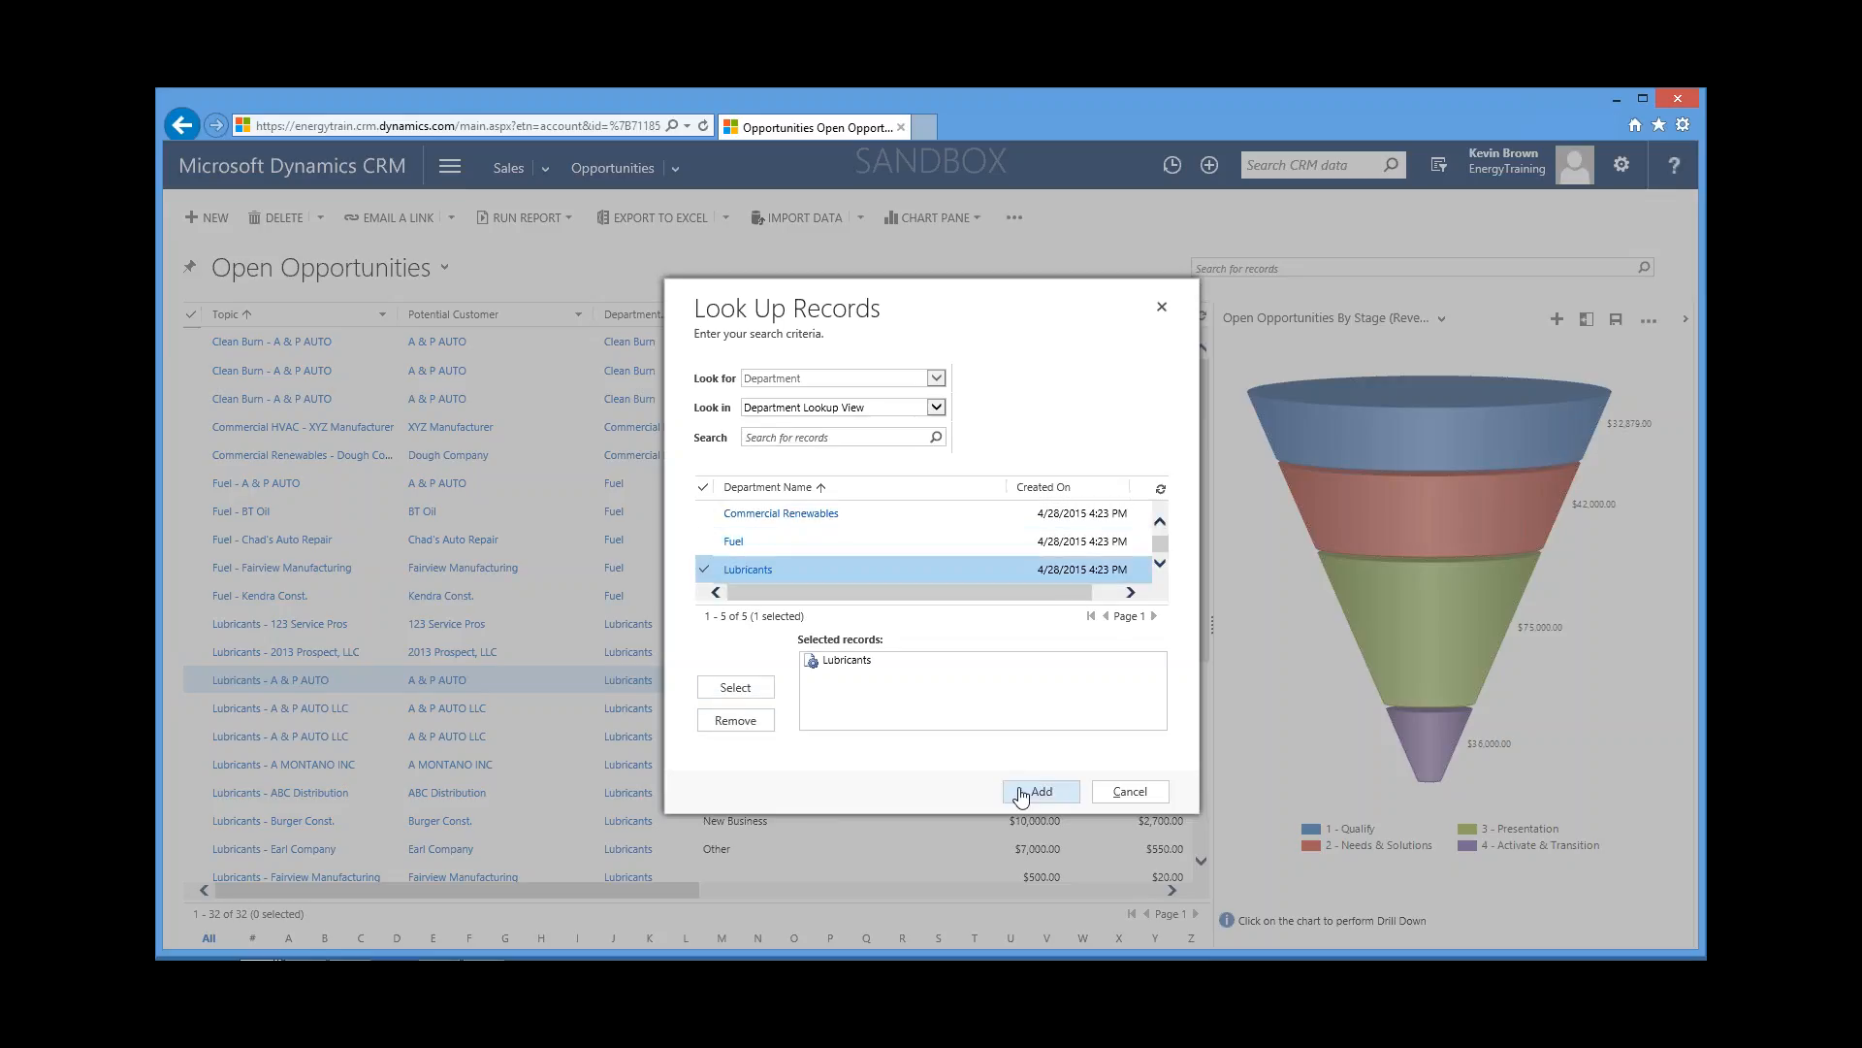
{"action": "left_click", "coordinate": [1041, 790]}
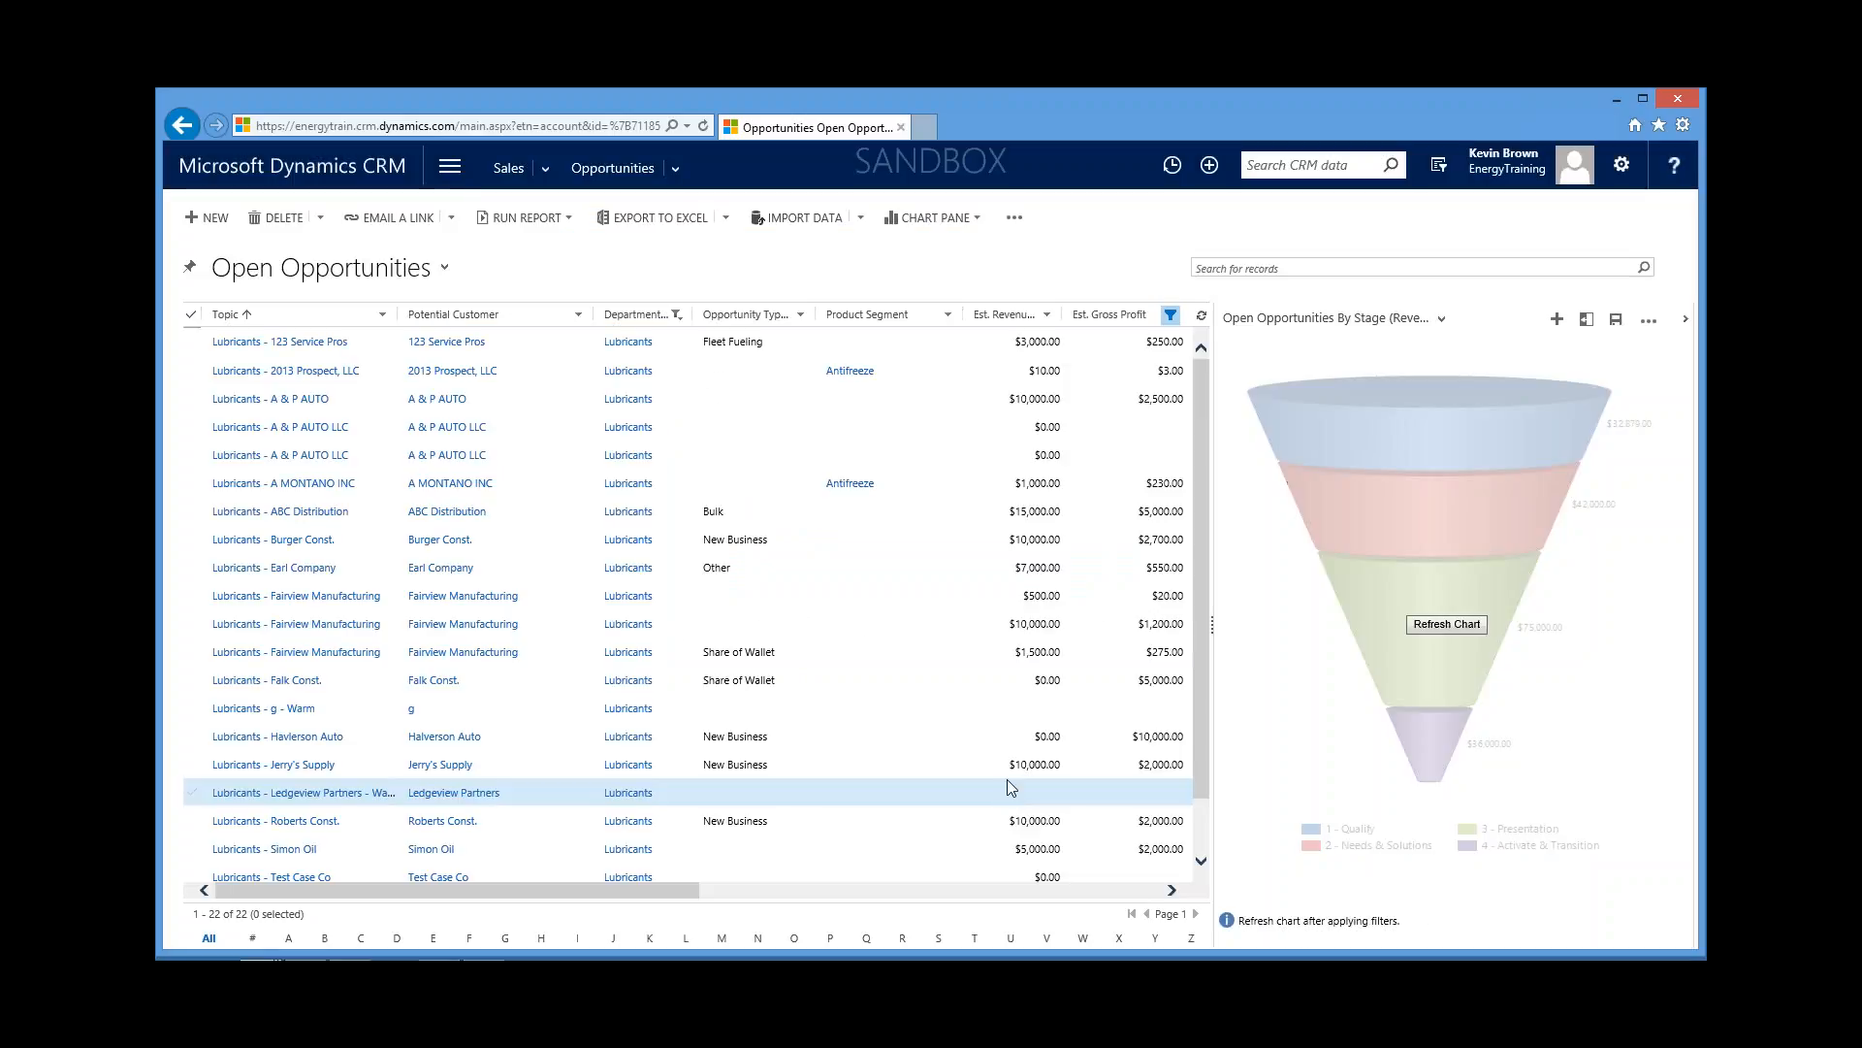
{"action": "left_click", "coordinate": [1446, 625]}
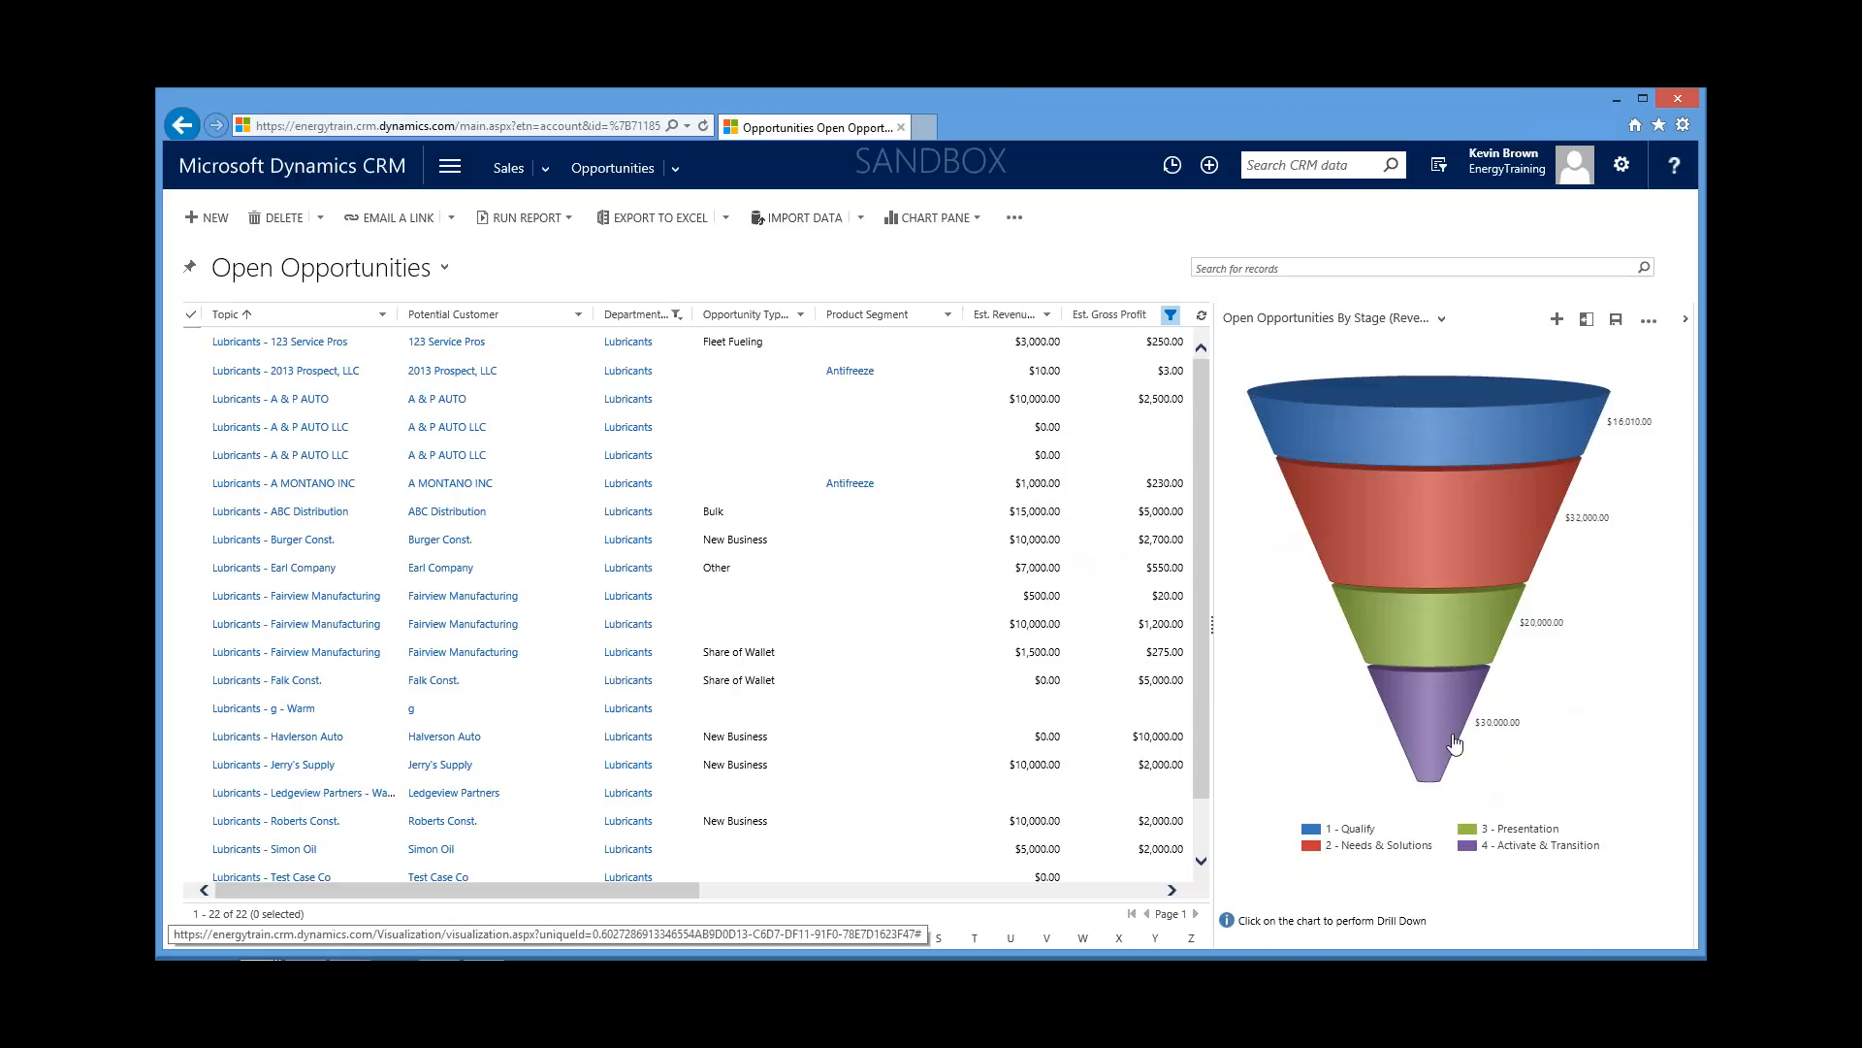
{"action": "left_click", "coordinate": [1452, 740]}
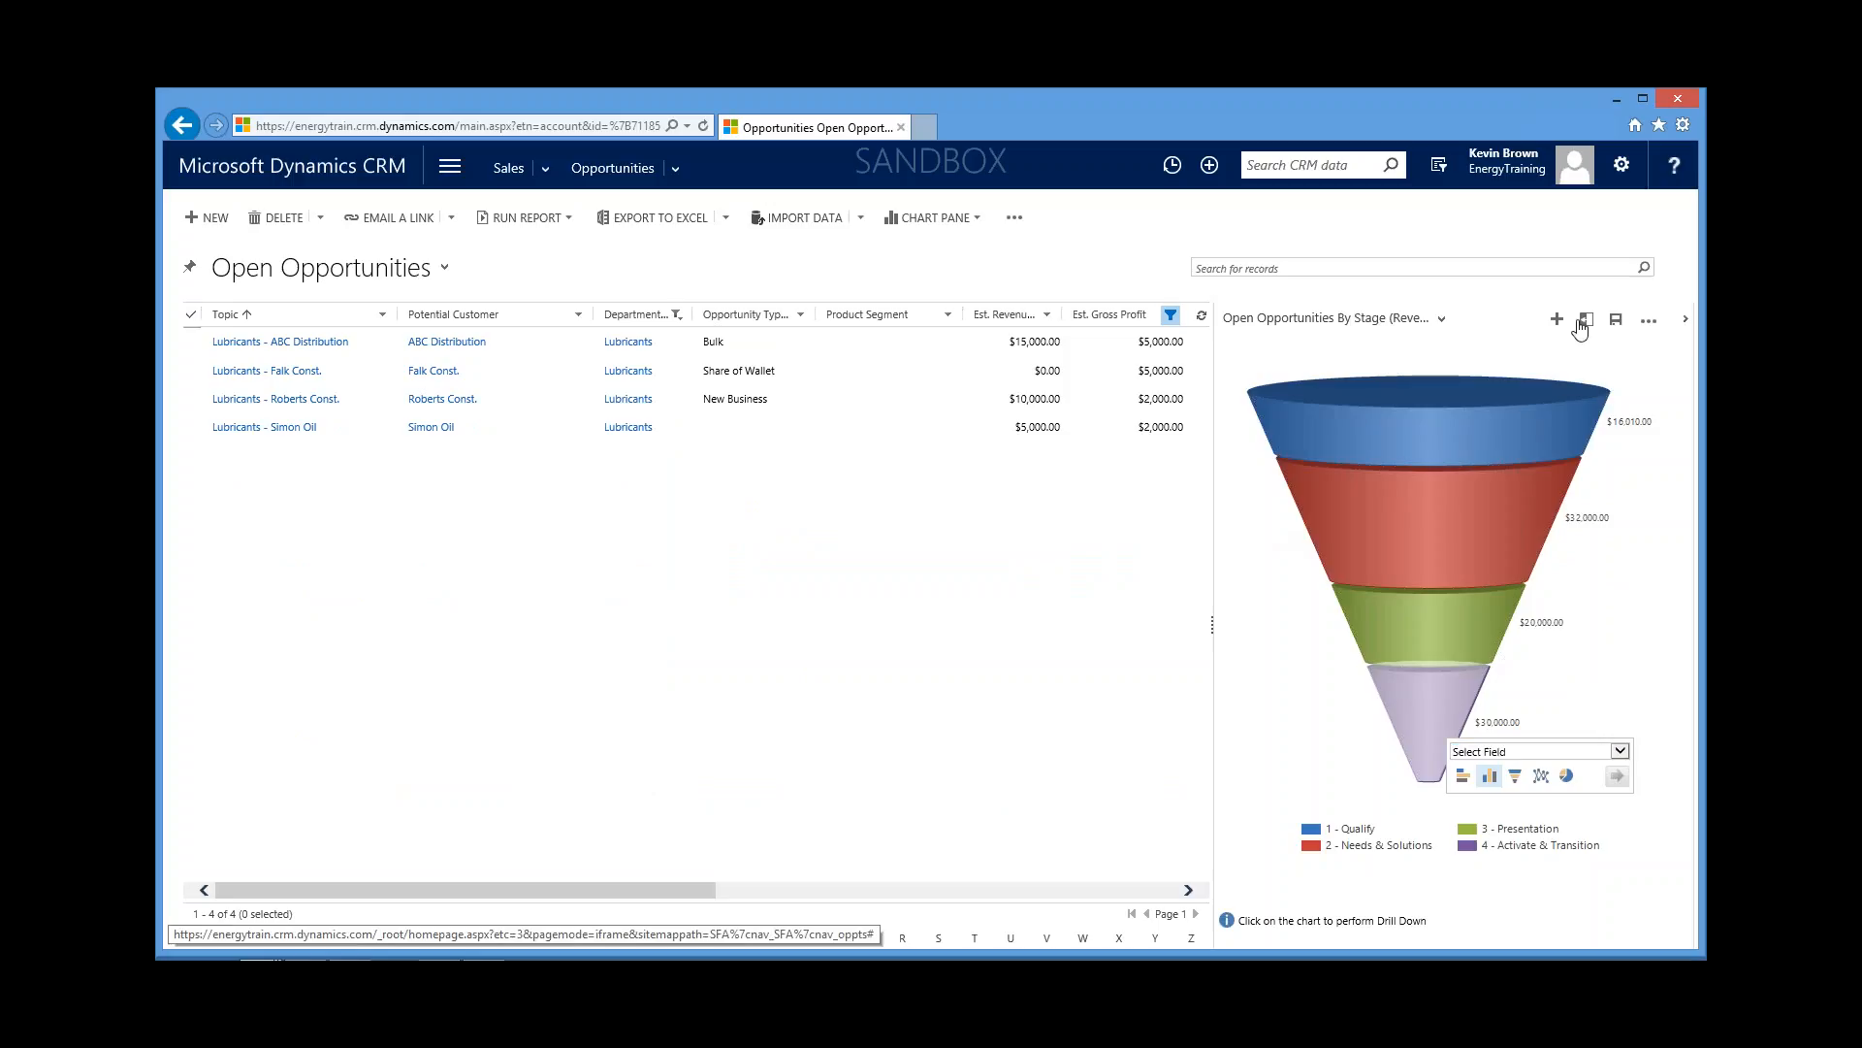
Step: Collapse the chart pane, clear the opportunity filters to browse the full-width list, and turn column filtering back on
{"action": "left_click", "coordinate": [1686, 318]}
{"action": "left_click", "coordinate": [1615, 314]}
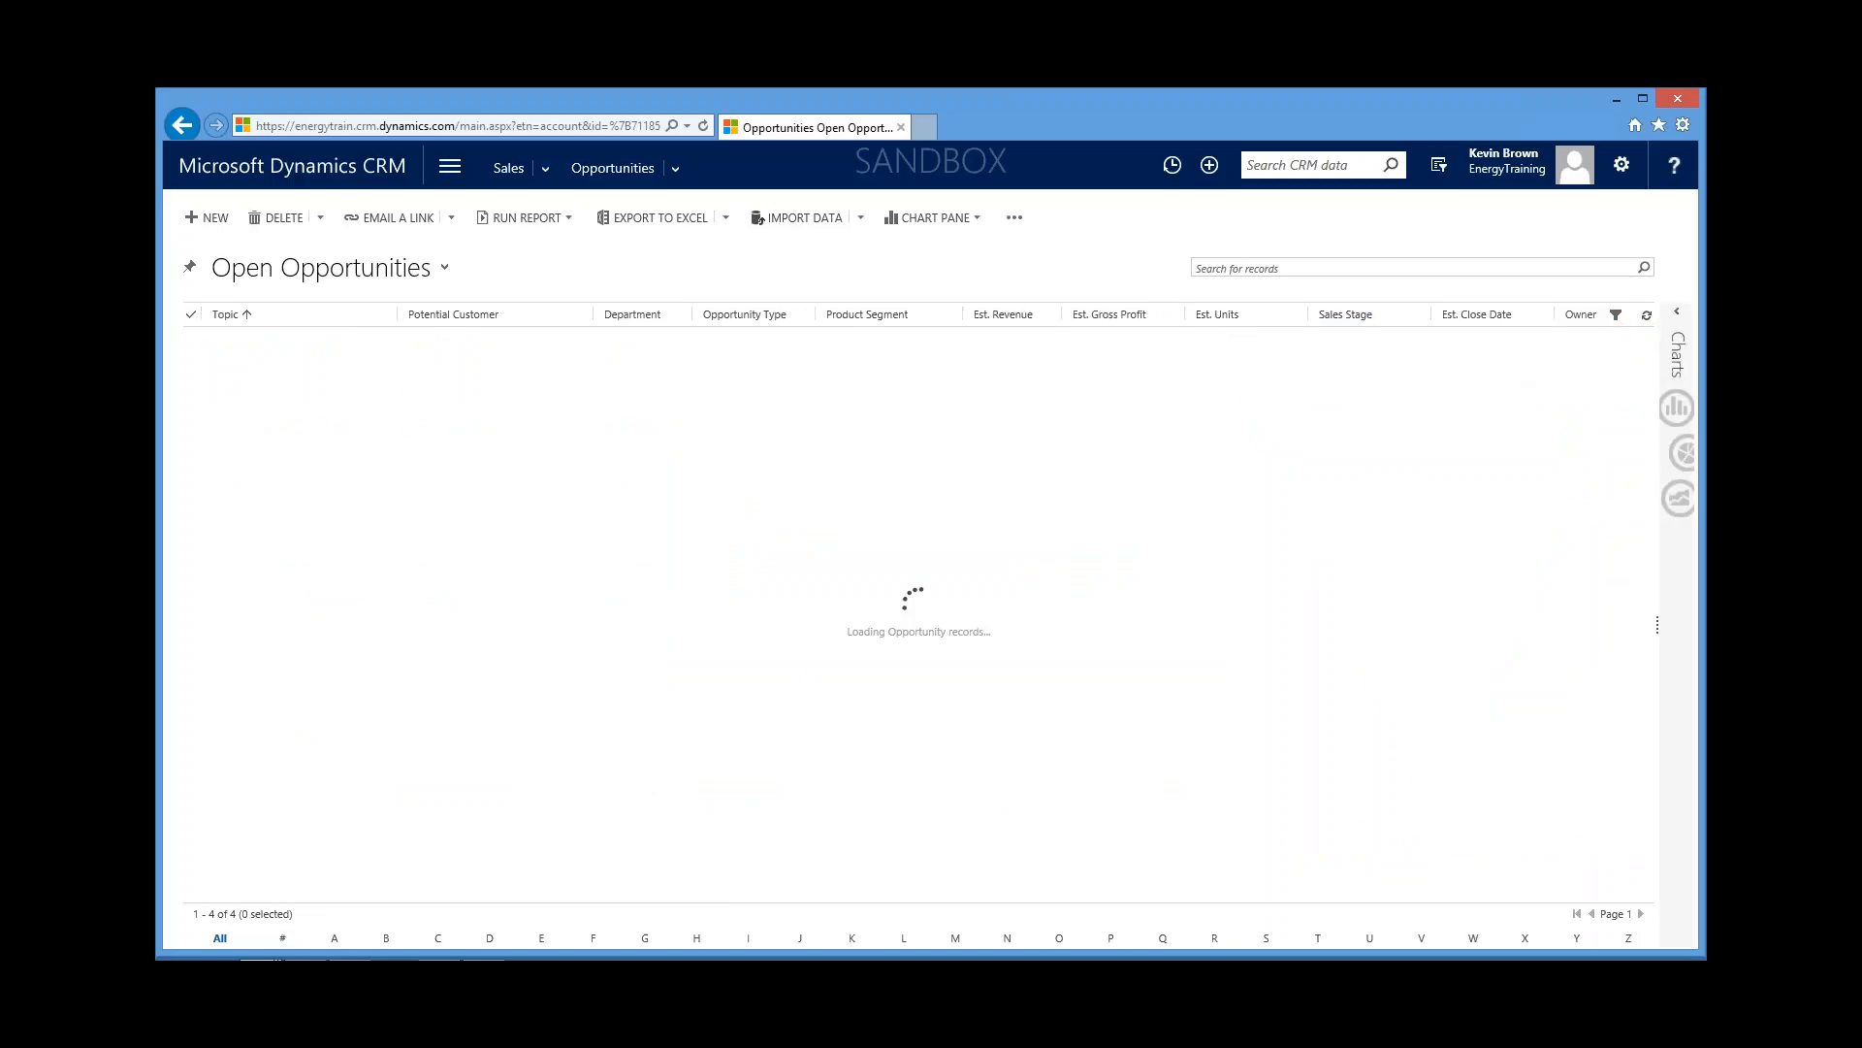
{"action": "scroll", "coordinate": [941, 573], "scroll_direction": "down", "scroll_amount": 4}
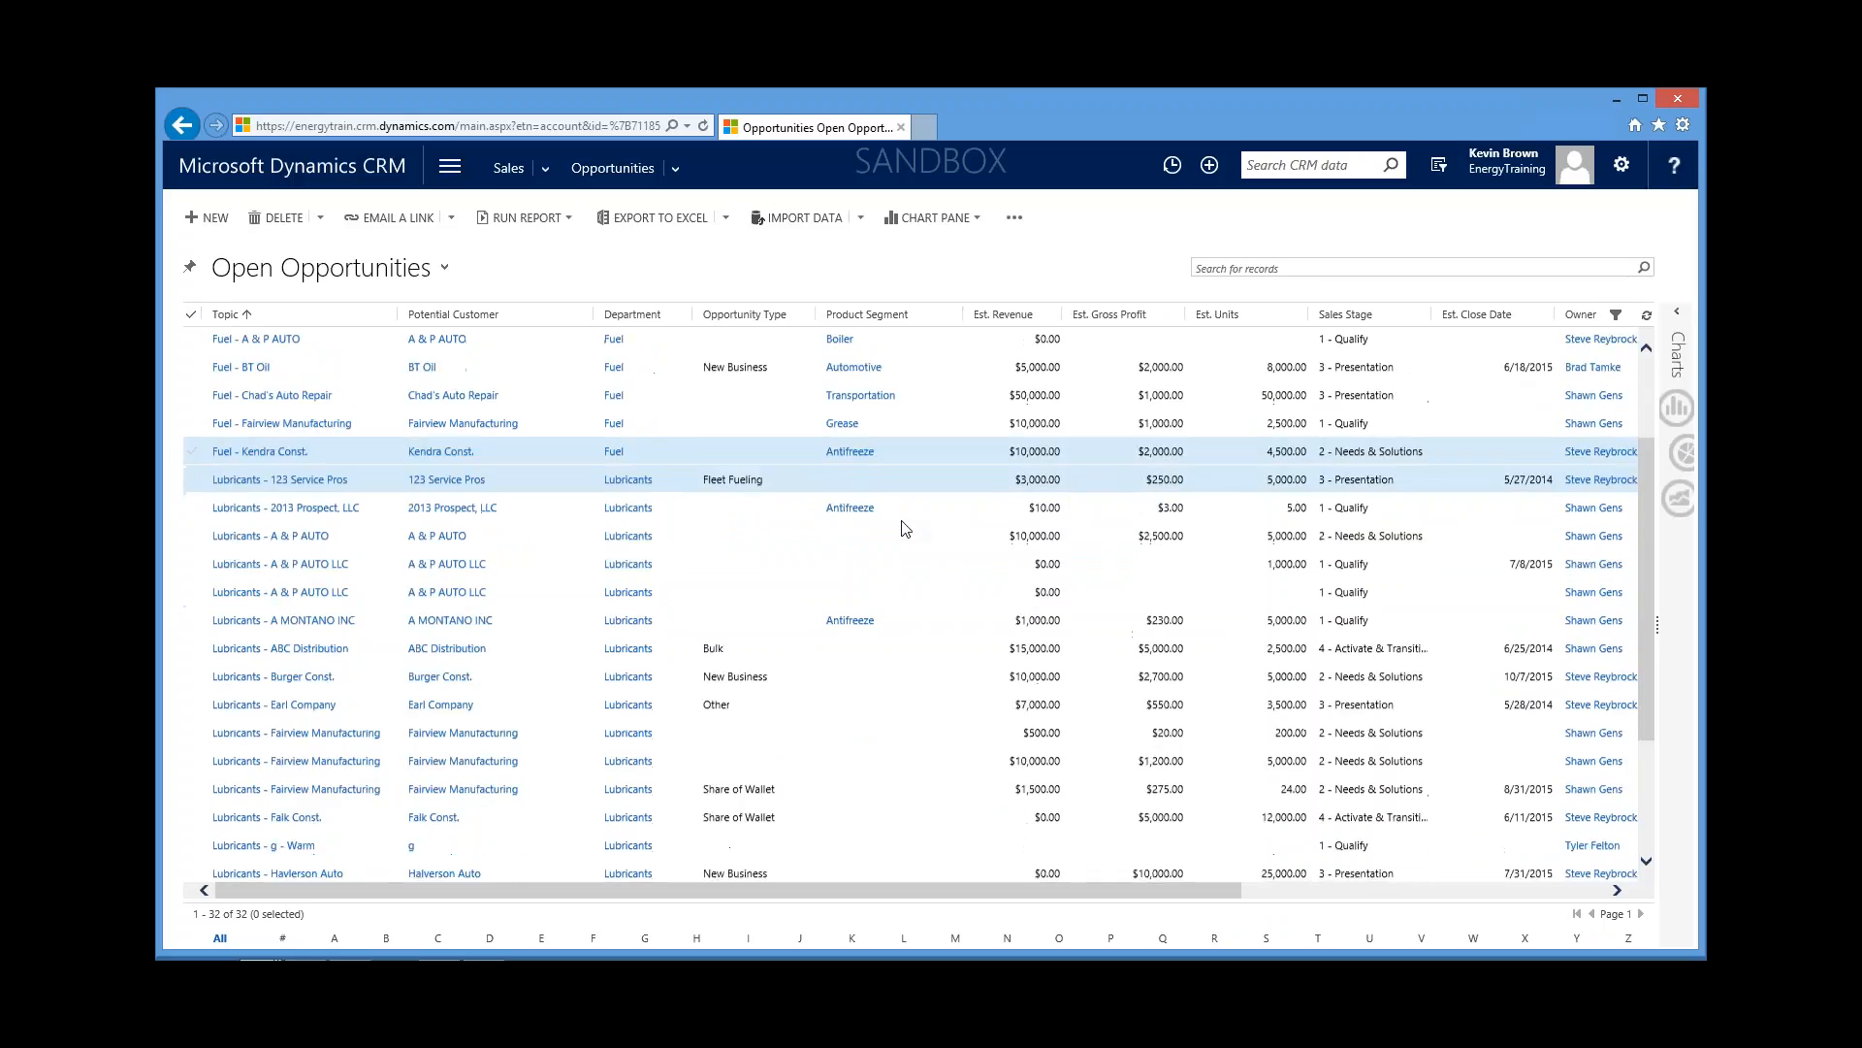
{"action": "scroll", "coordinate": [848, 607], "scroll_direction": "up", "scroll_amount": 4}
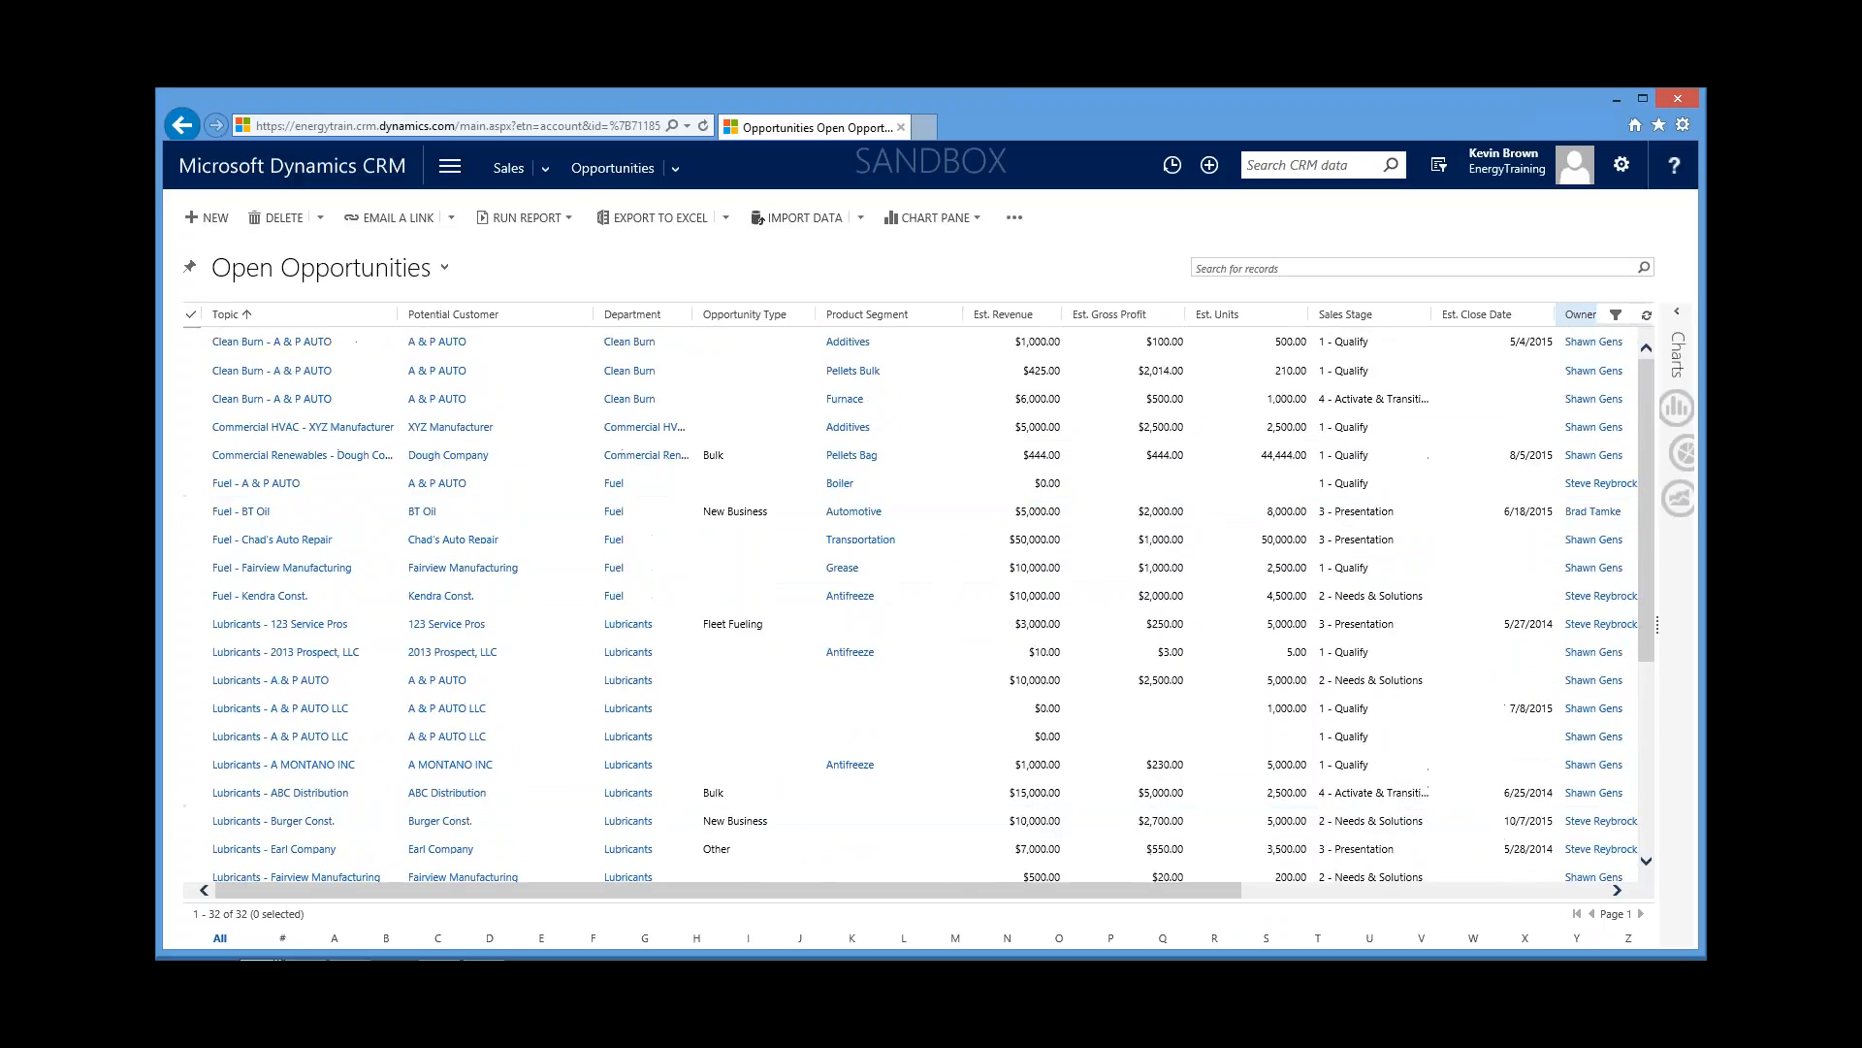
{"action": "left_click", "coordinate": [1681, 316]}
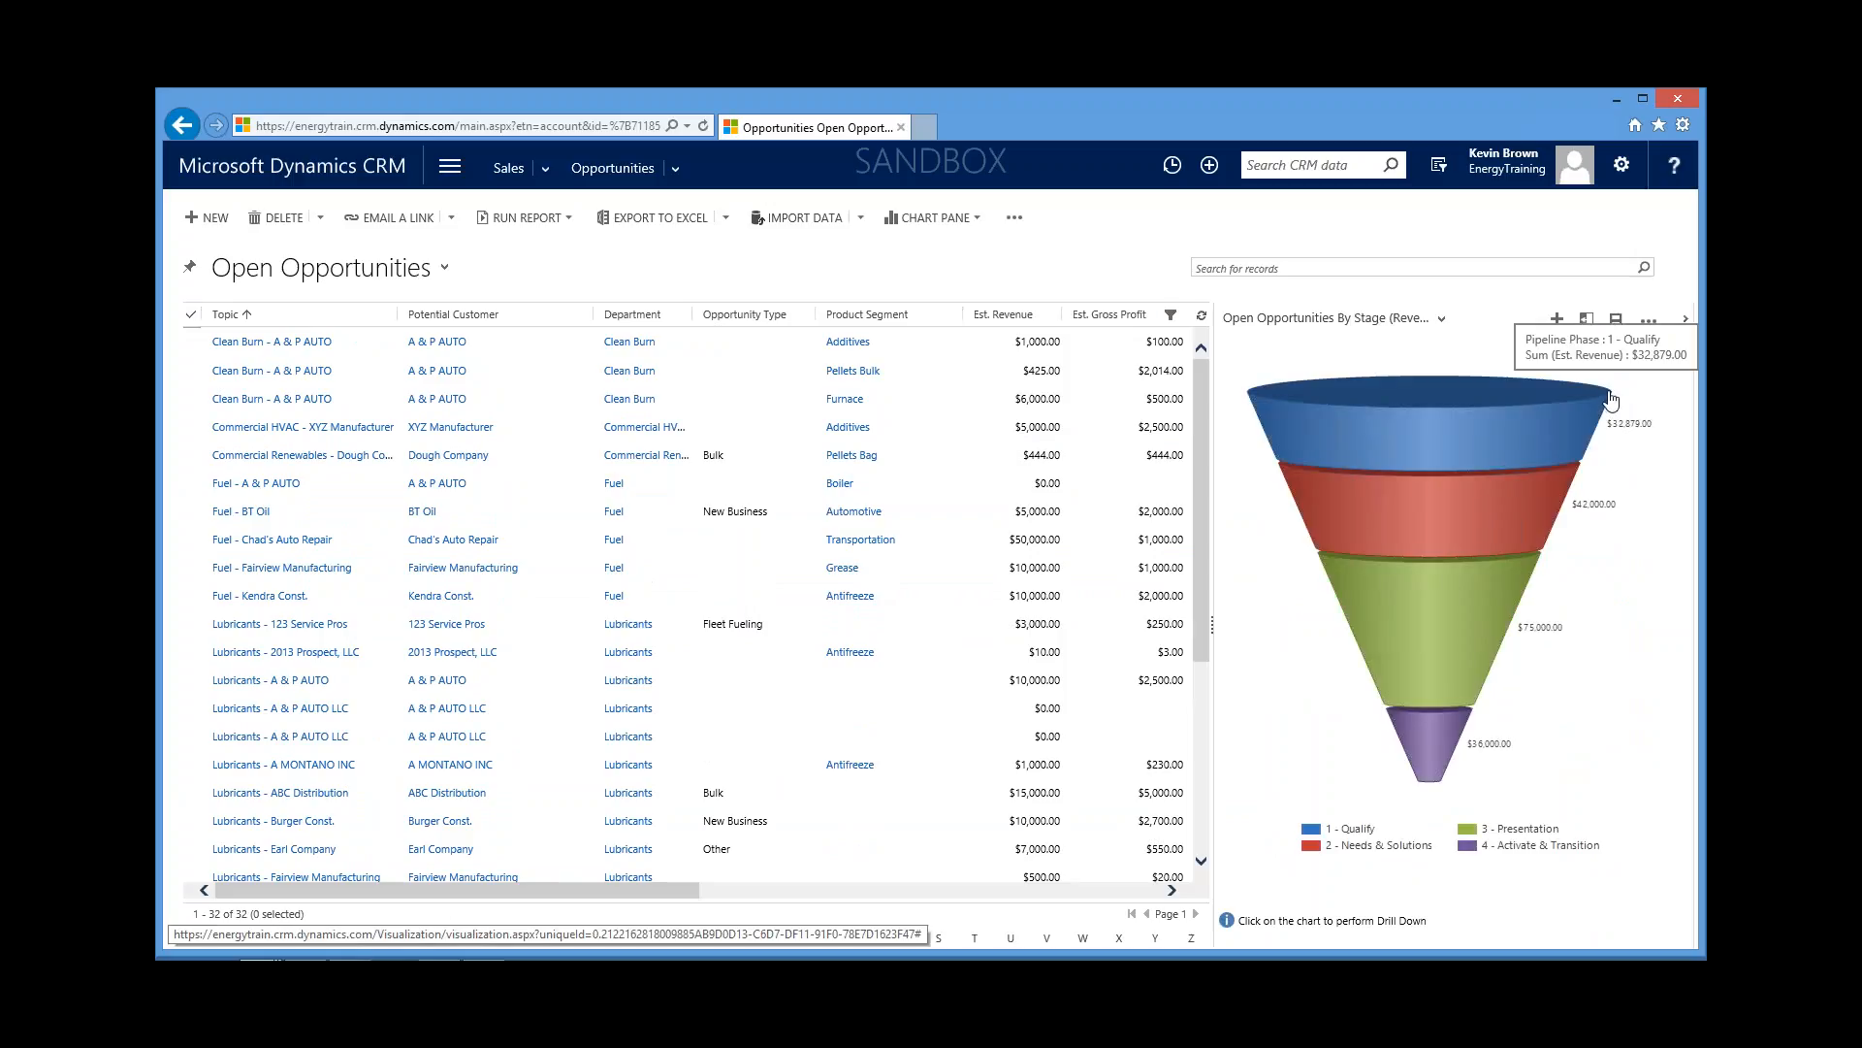
{"action": "left_click", "coordinate": [1685, 318]}
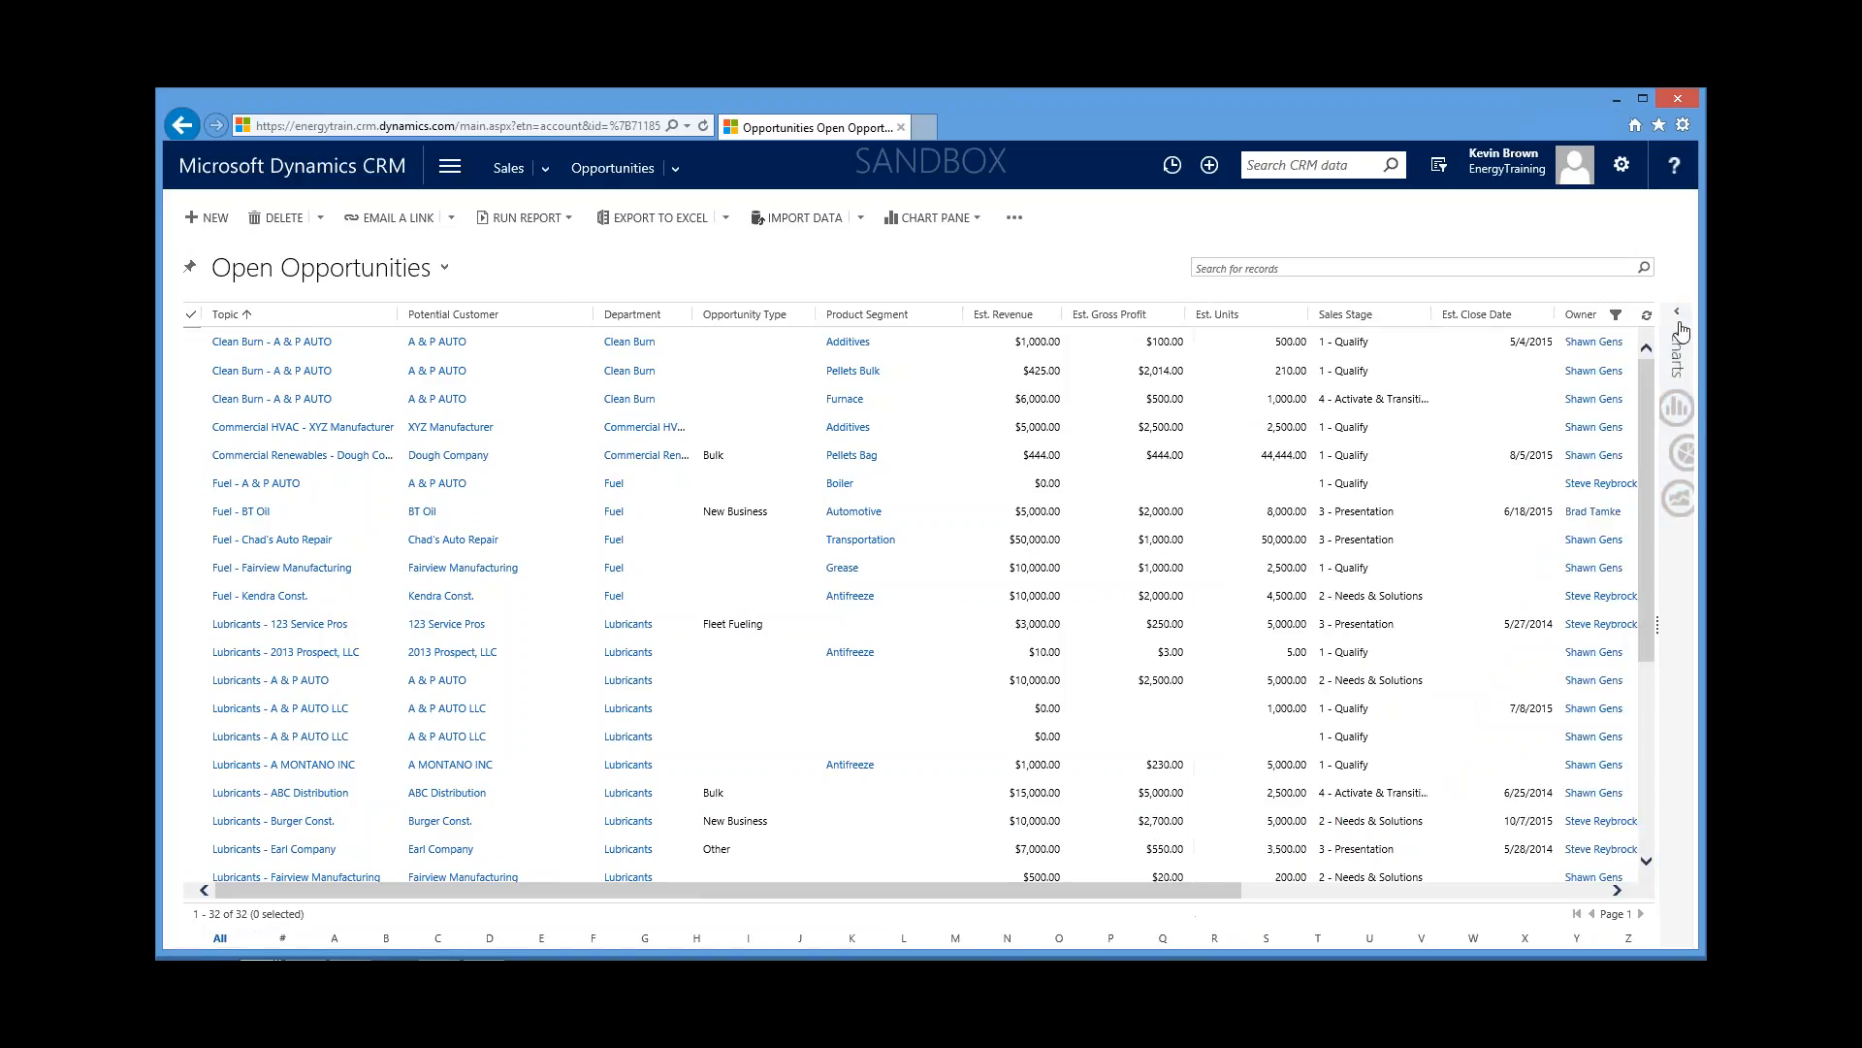
{"action": "left_click", "coordinate": [1617, 318]}
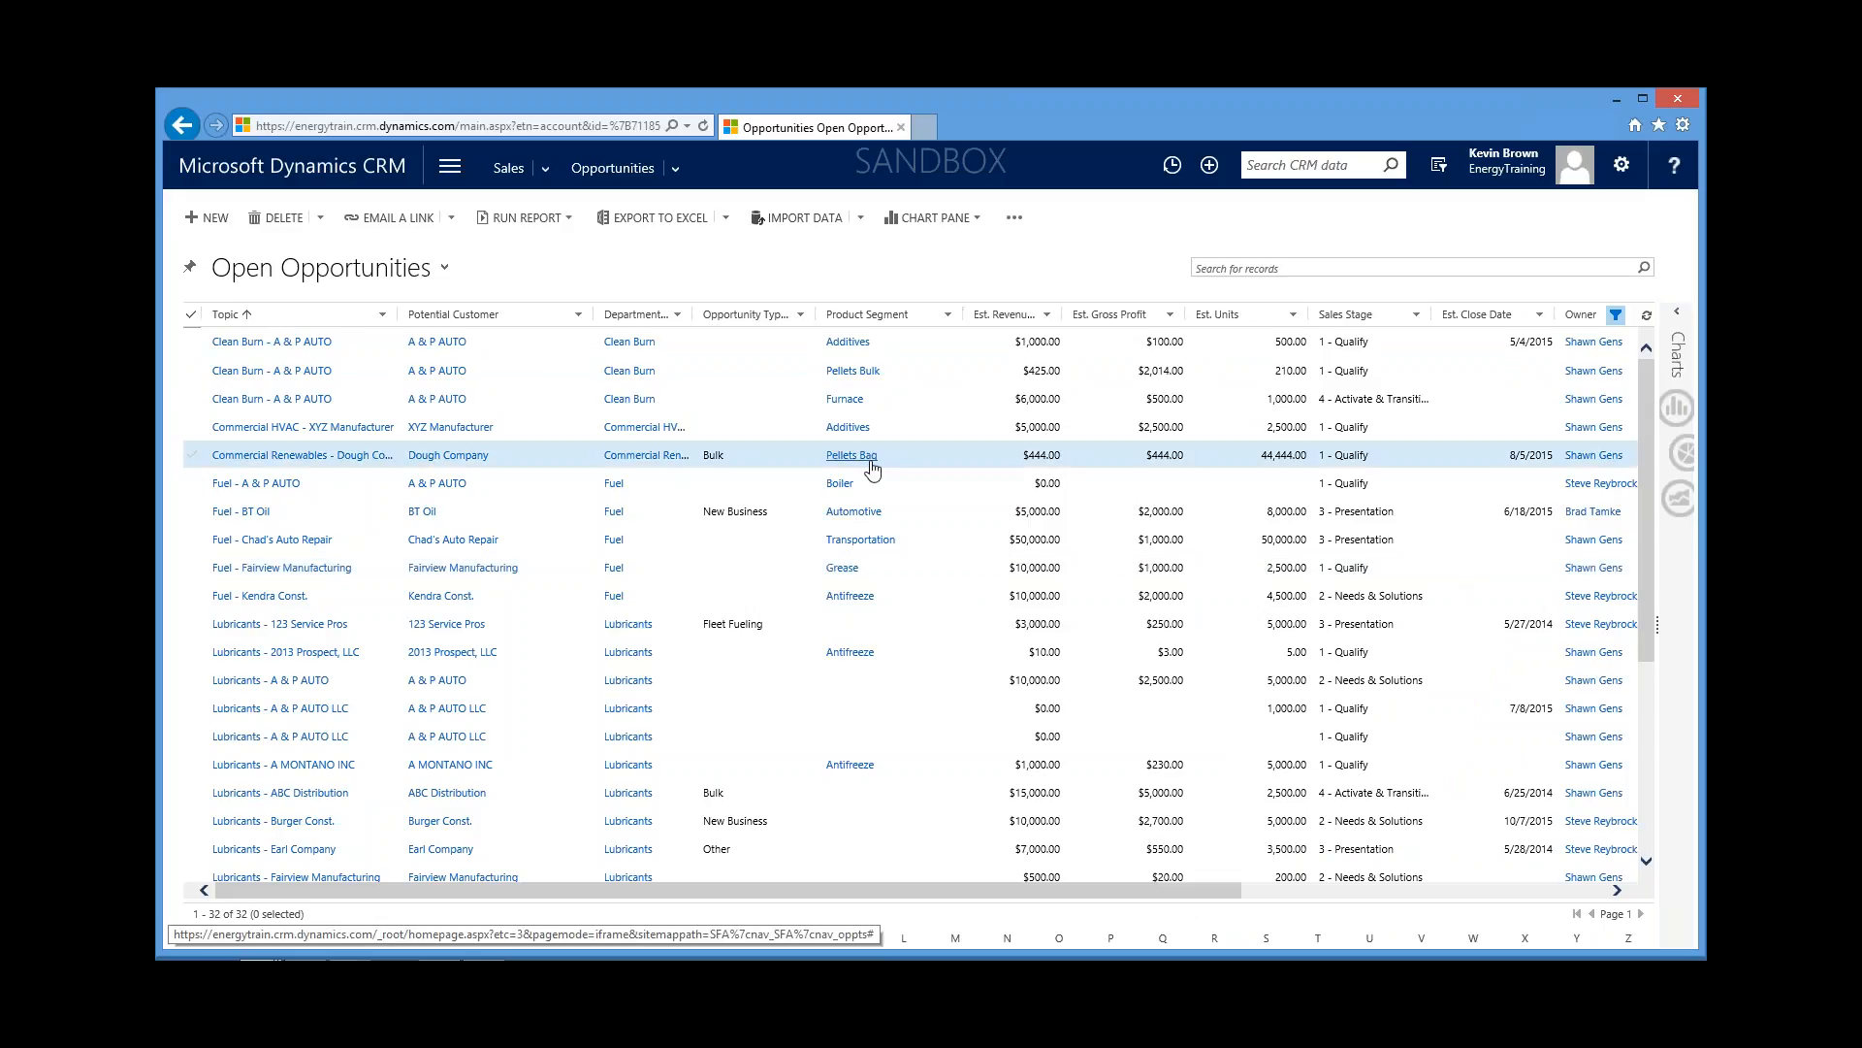
Step: Go to the Sales area's accounts and open the recently viewed Fairview Manufacturing account
{"action": "left_click", "coordinate": [545, 169]}
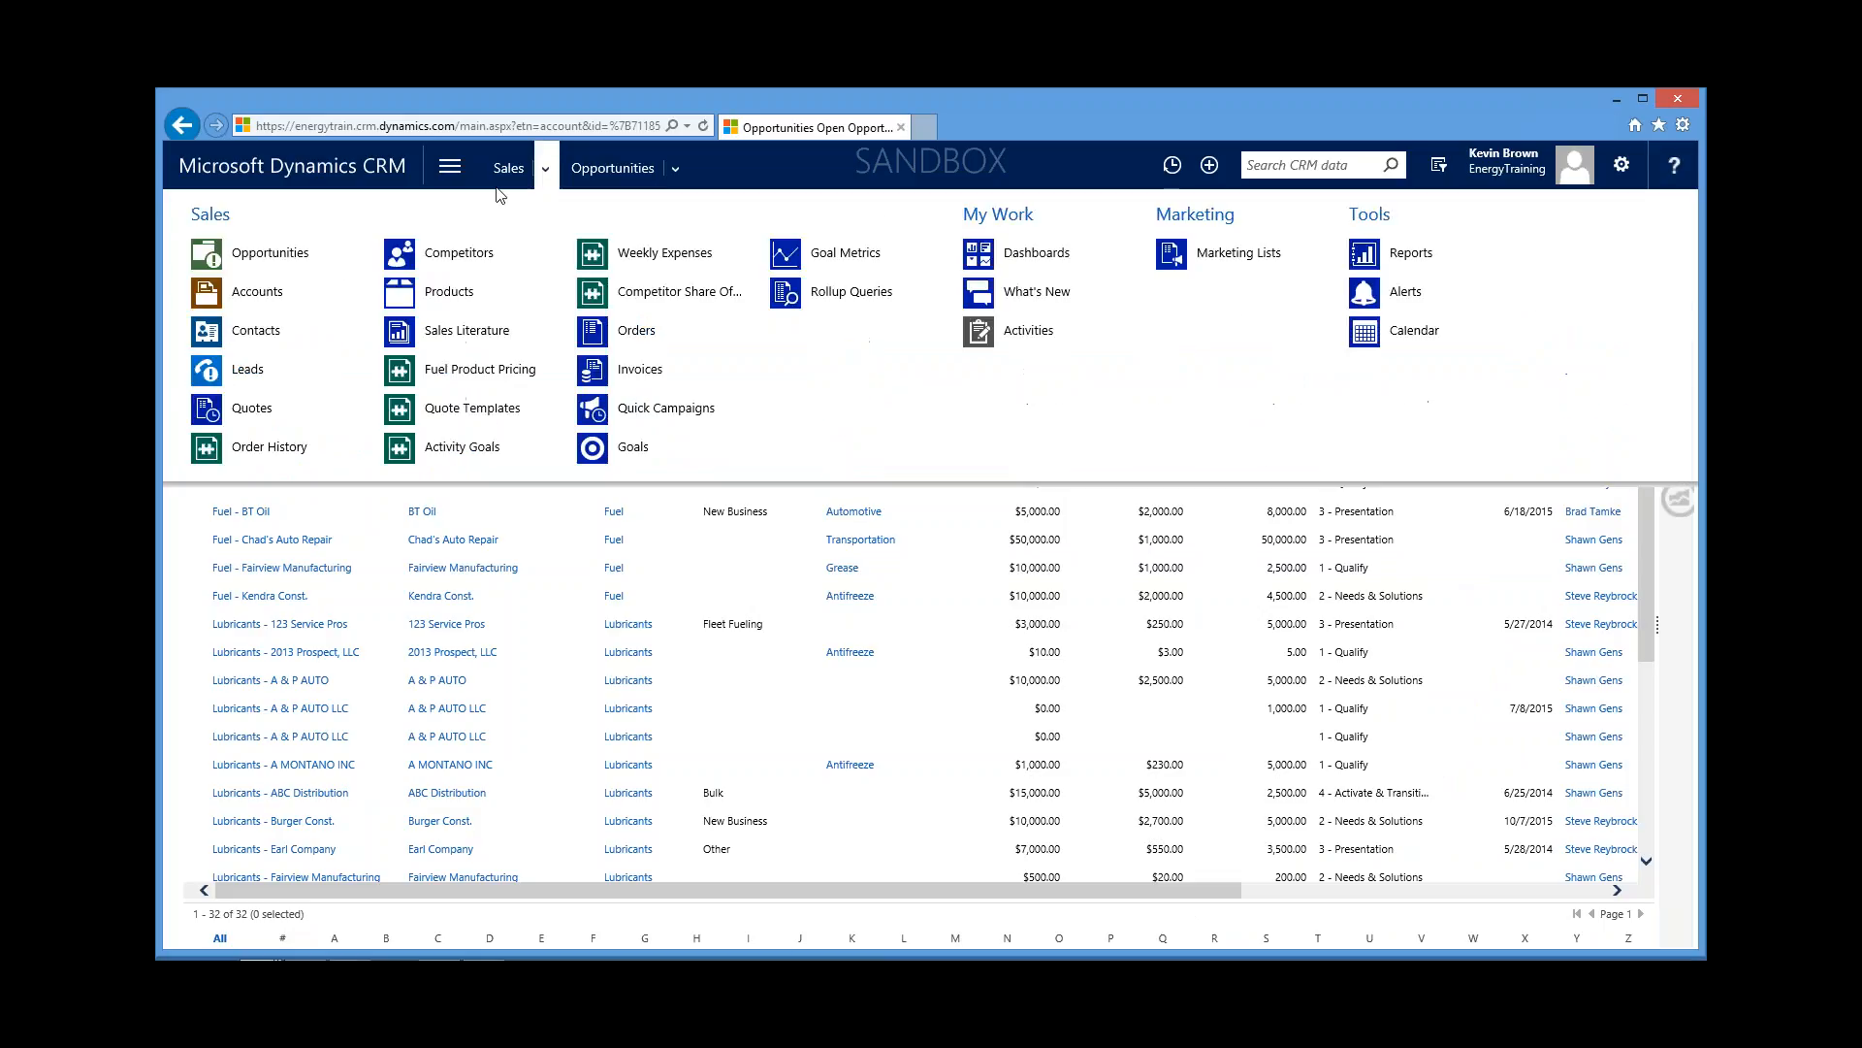
{"action": "left_click", "coordinate": [270, 296]}
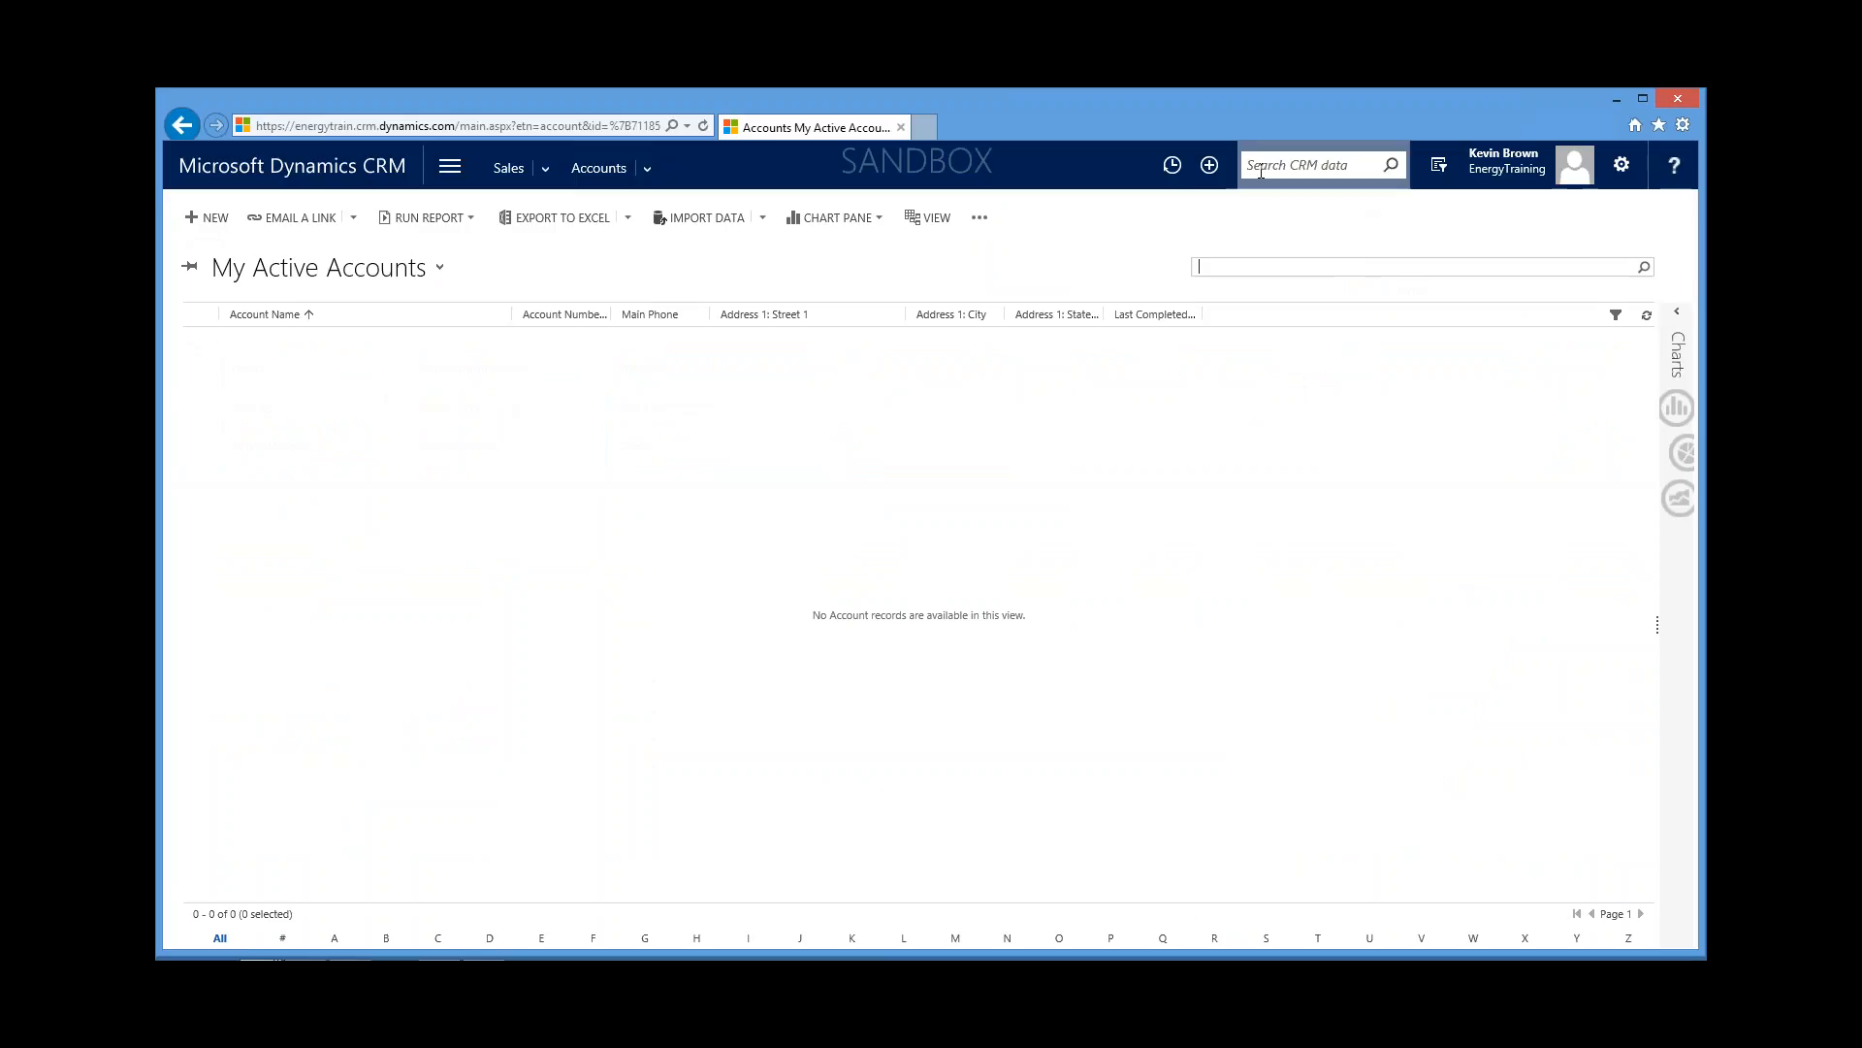
{"action": "left_click", "coordinate": [647, 168]}
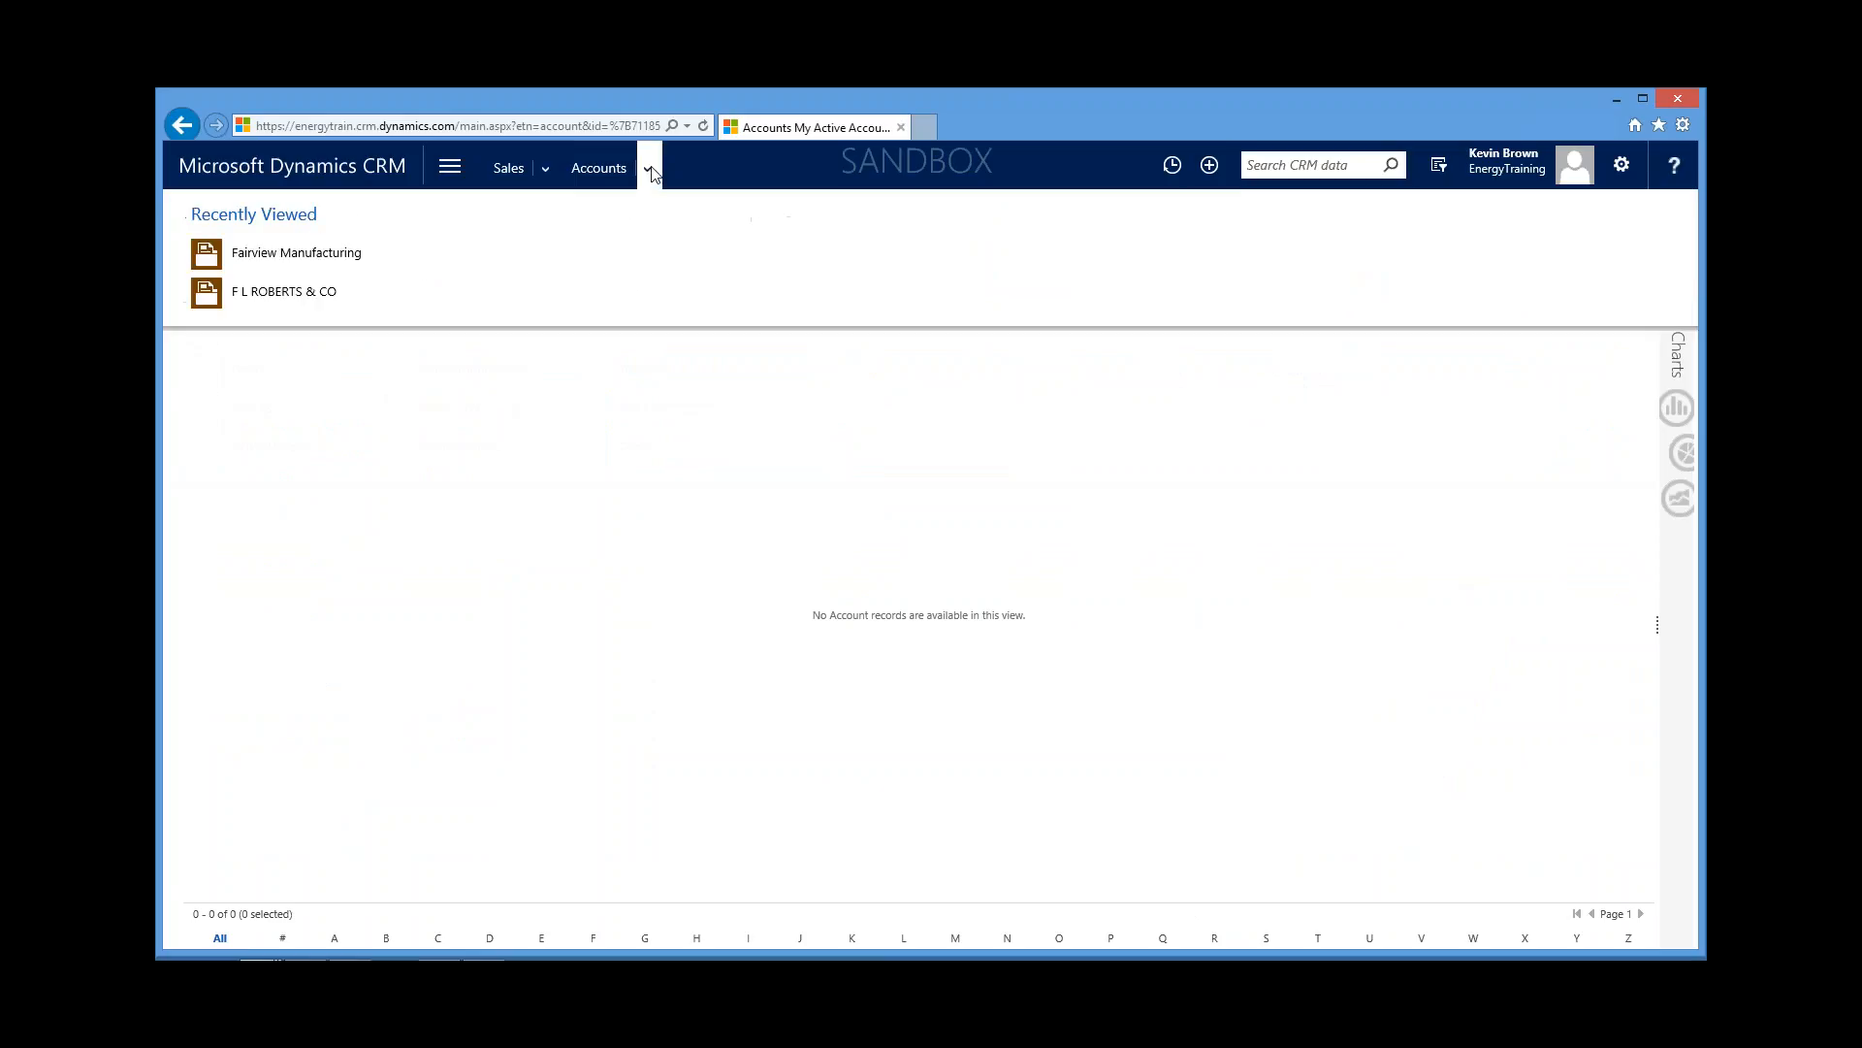
{"action": "left_click", "coordinate": [320, 255]}
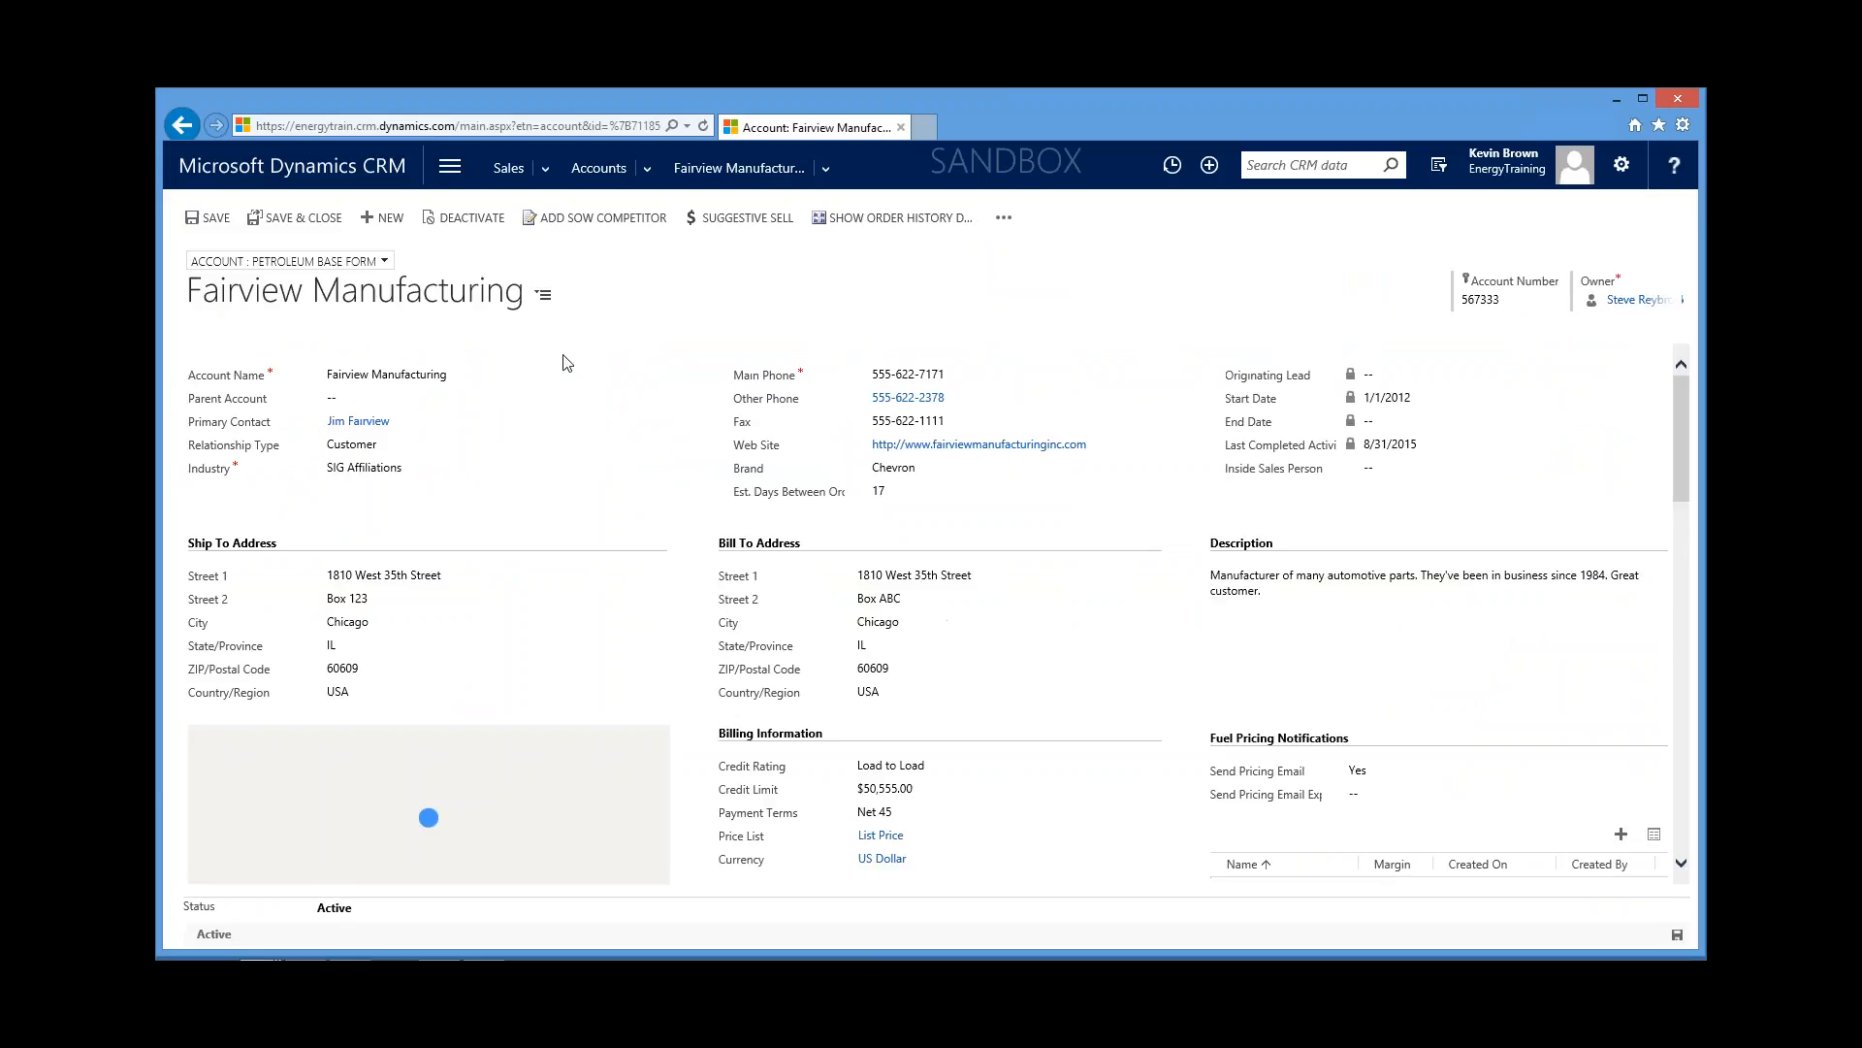
Step: Open the draft Lubricants quote among Fairview Manufacturing's quotes and review its details and quote products
{"action": "left_click", "coordinate": [827, 172]}
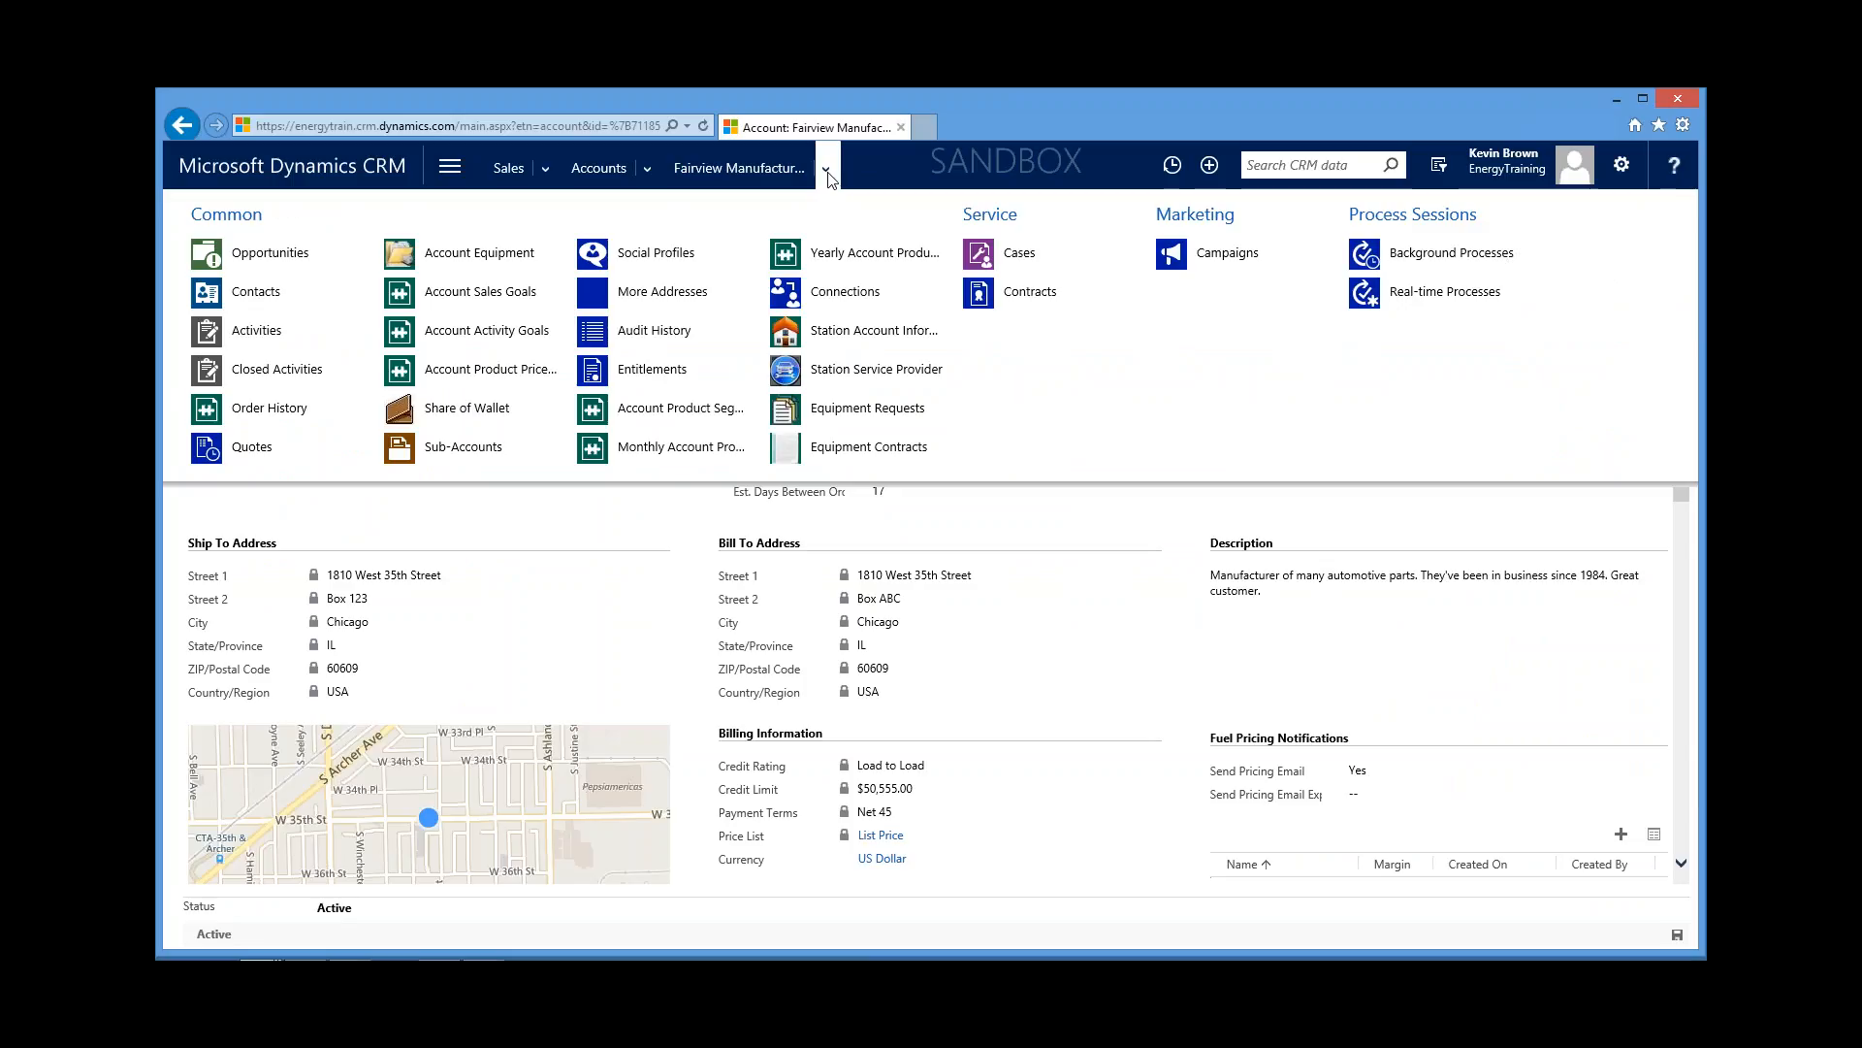
{"action": "left_click", "coordinate": [241, 454]}
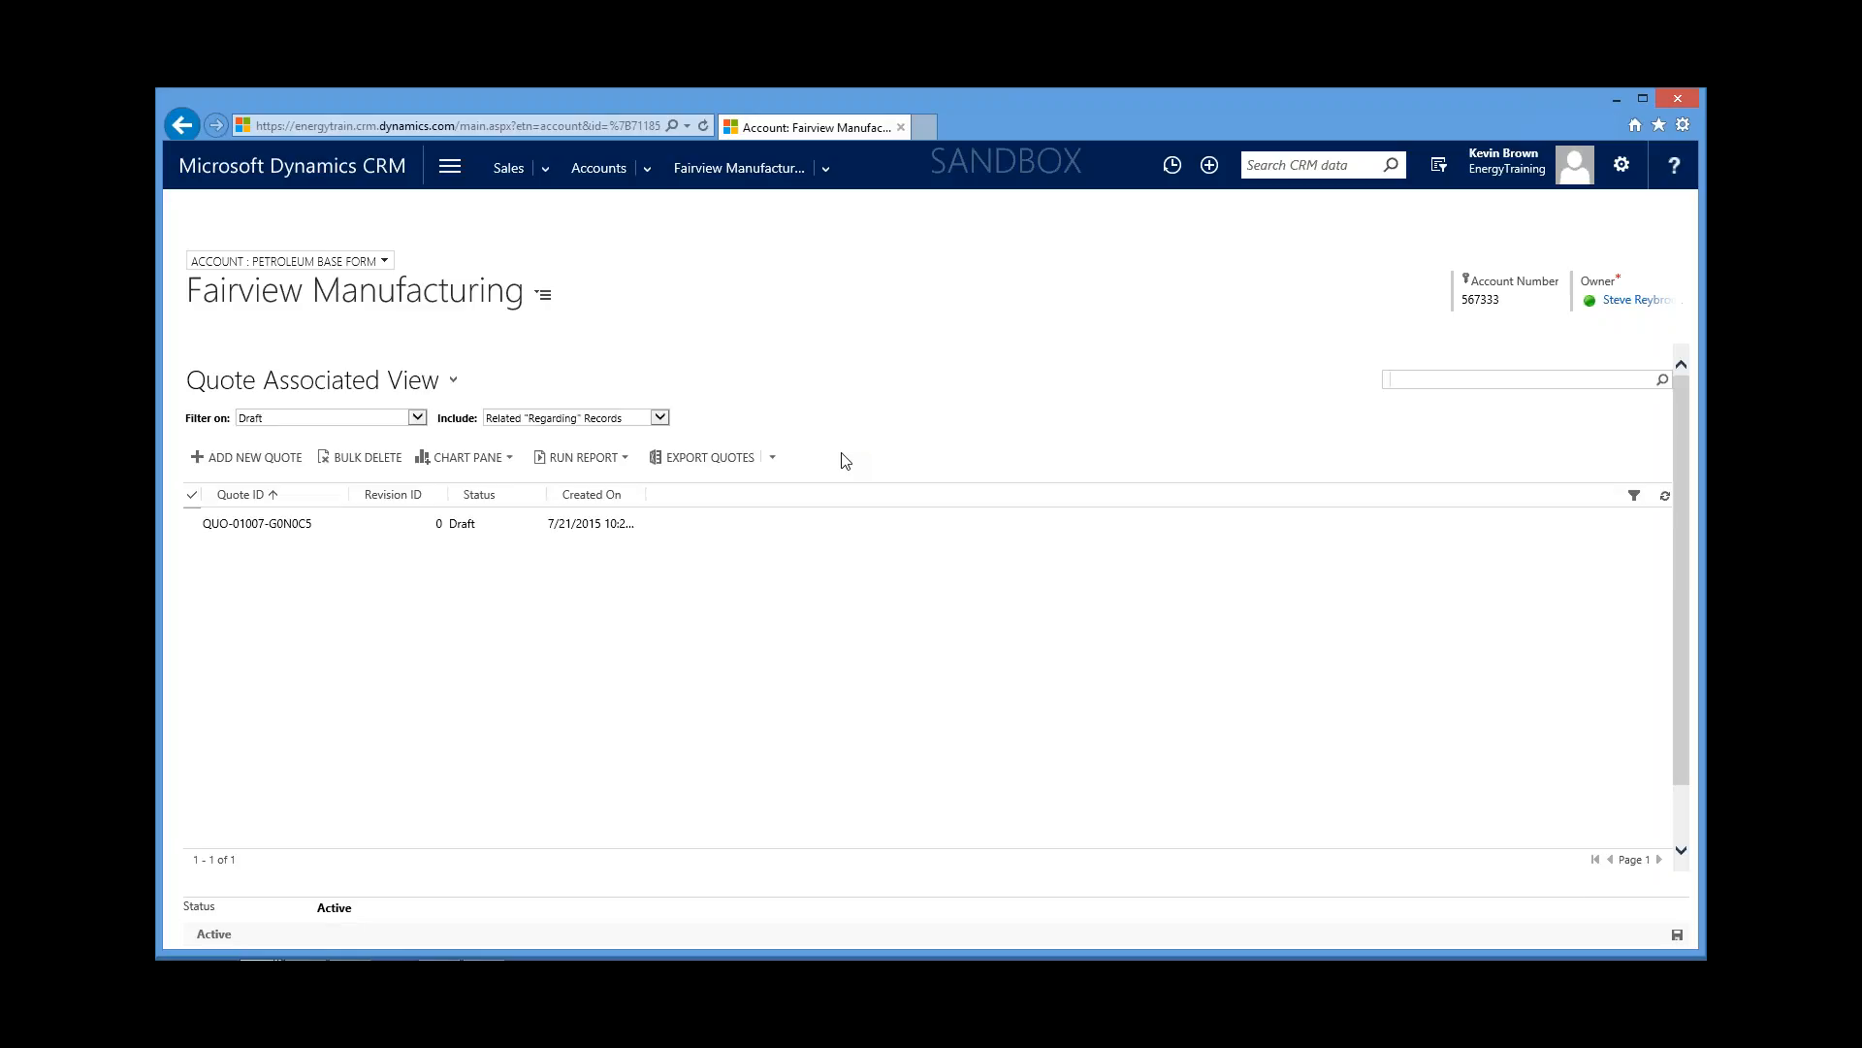
{"action": "left_click", "coordinate": [357, 532]}
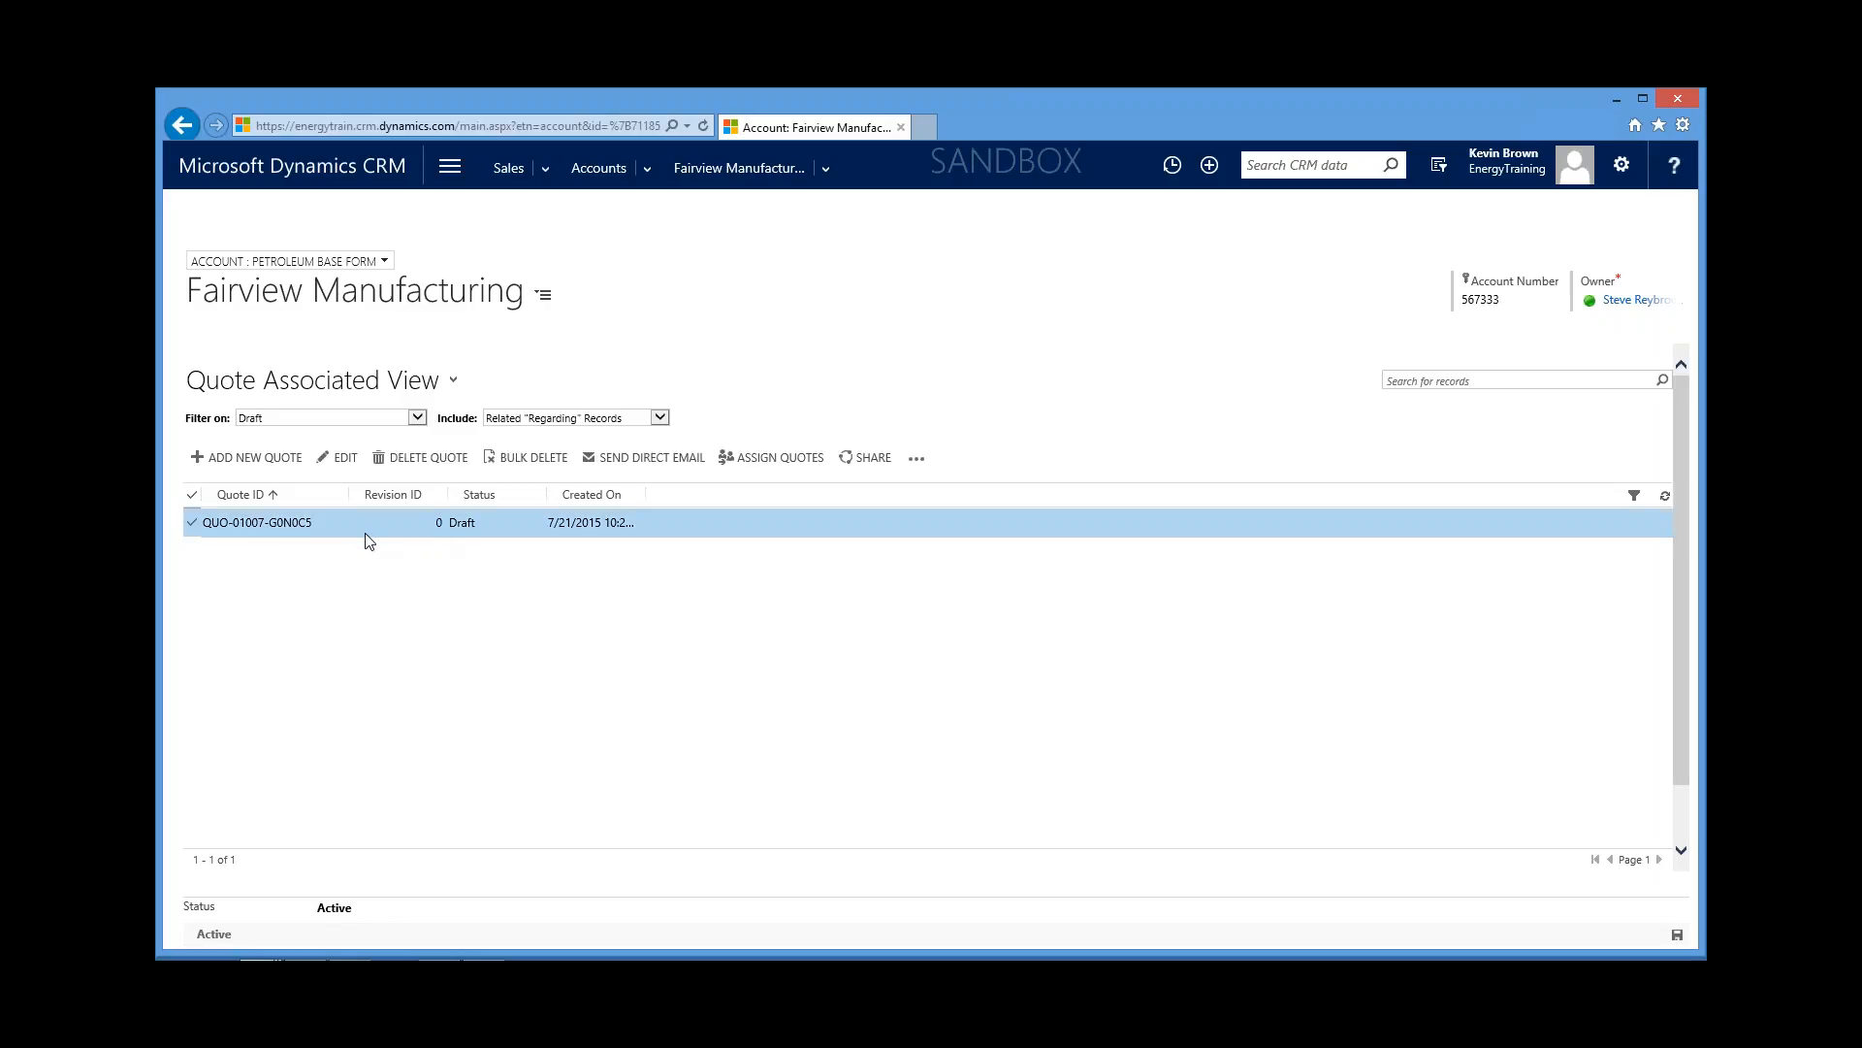
{"action": "double_click", "coordinate": [359, 528]}
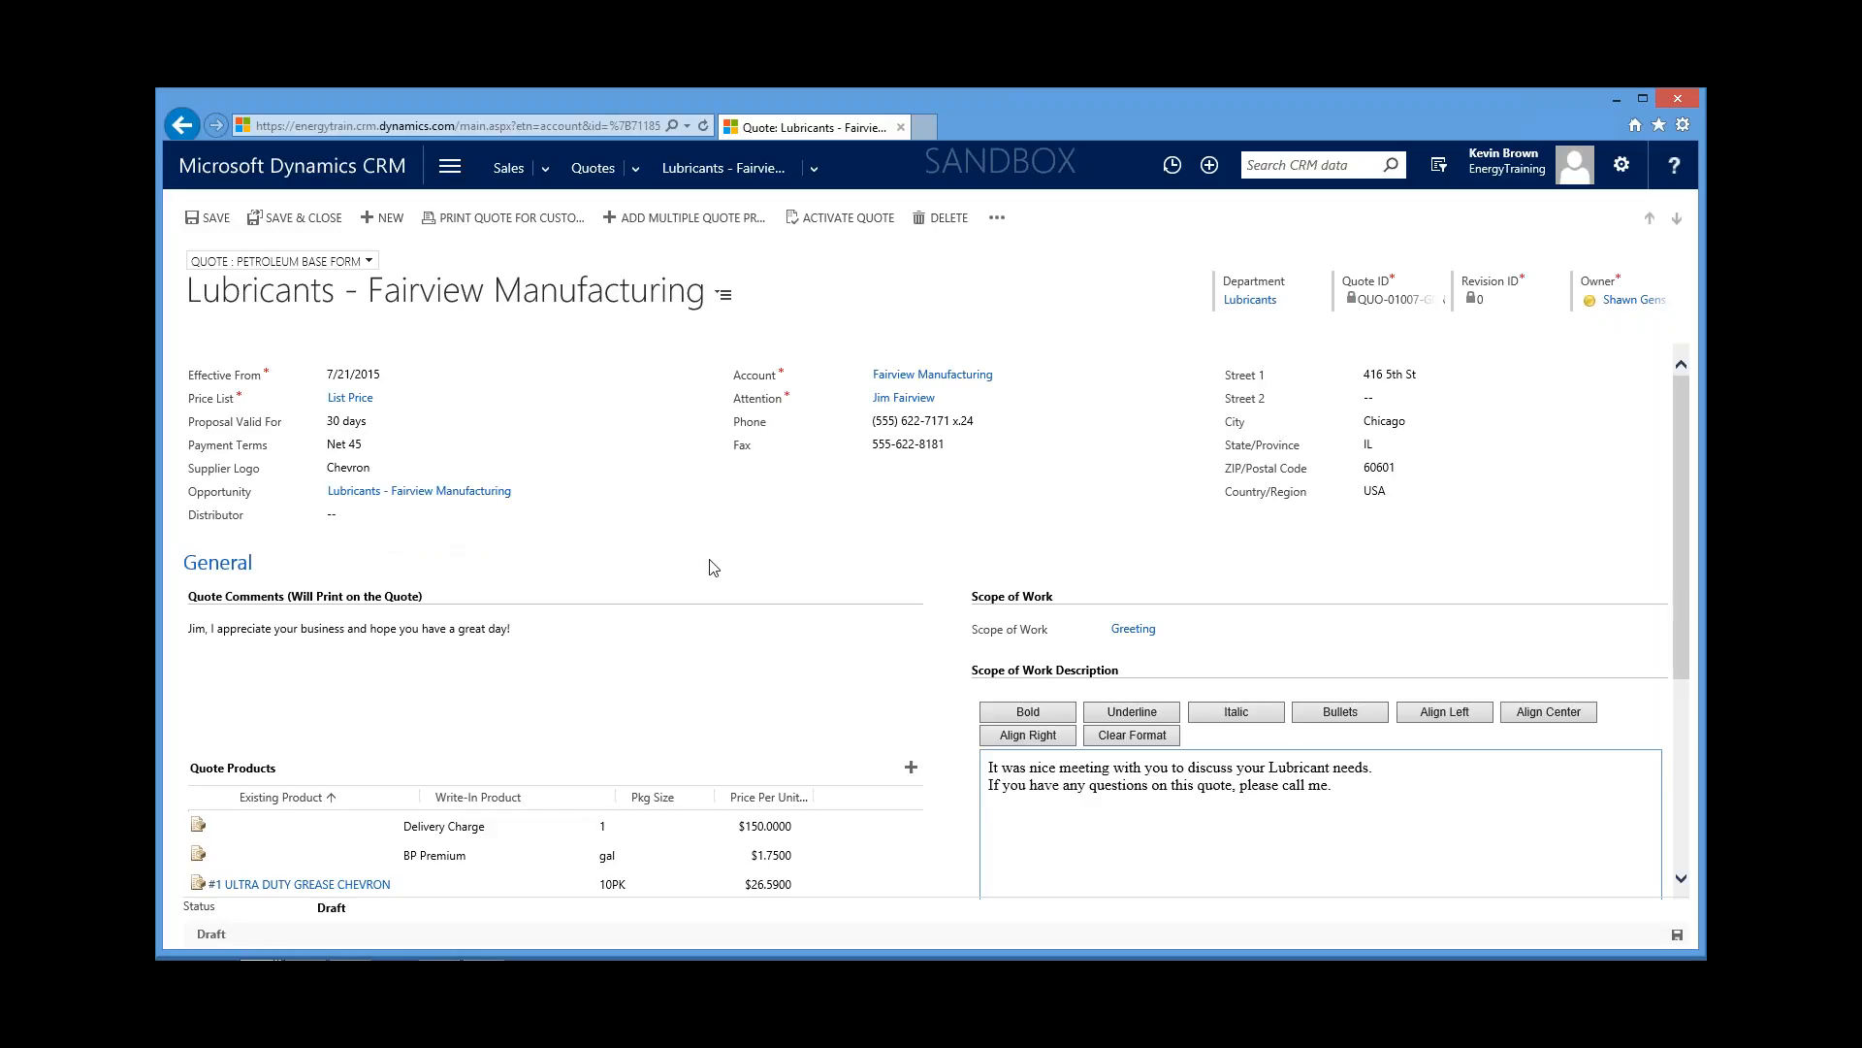
{"action": "scroll", "coordinate": [803, 553], "scroll_direction": "down", "scroll_amount": 3}
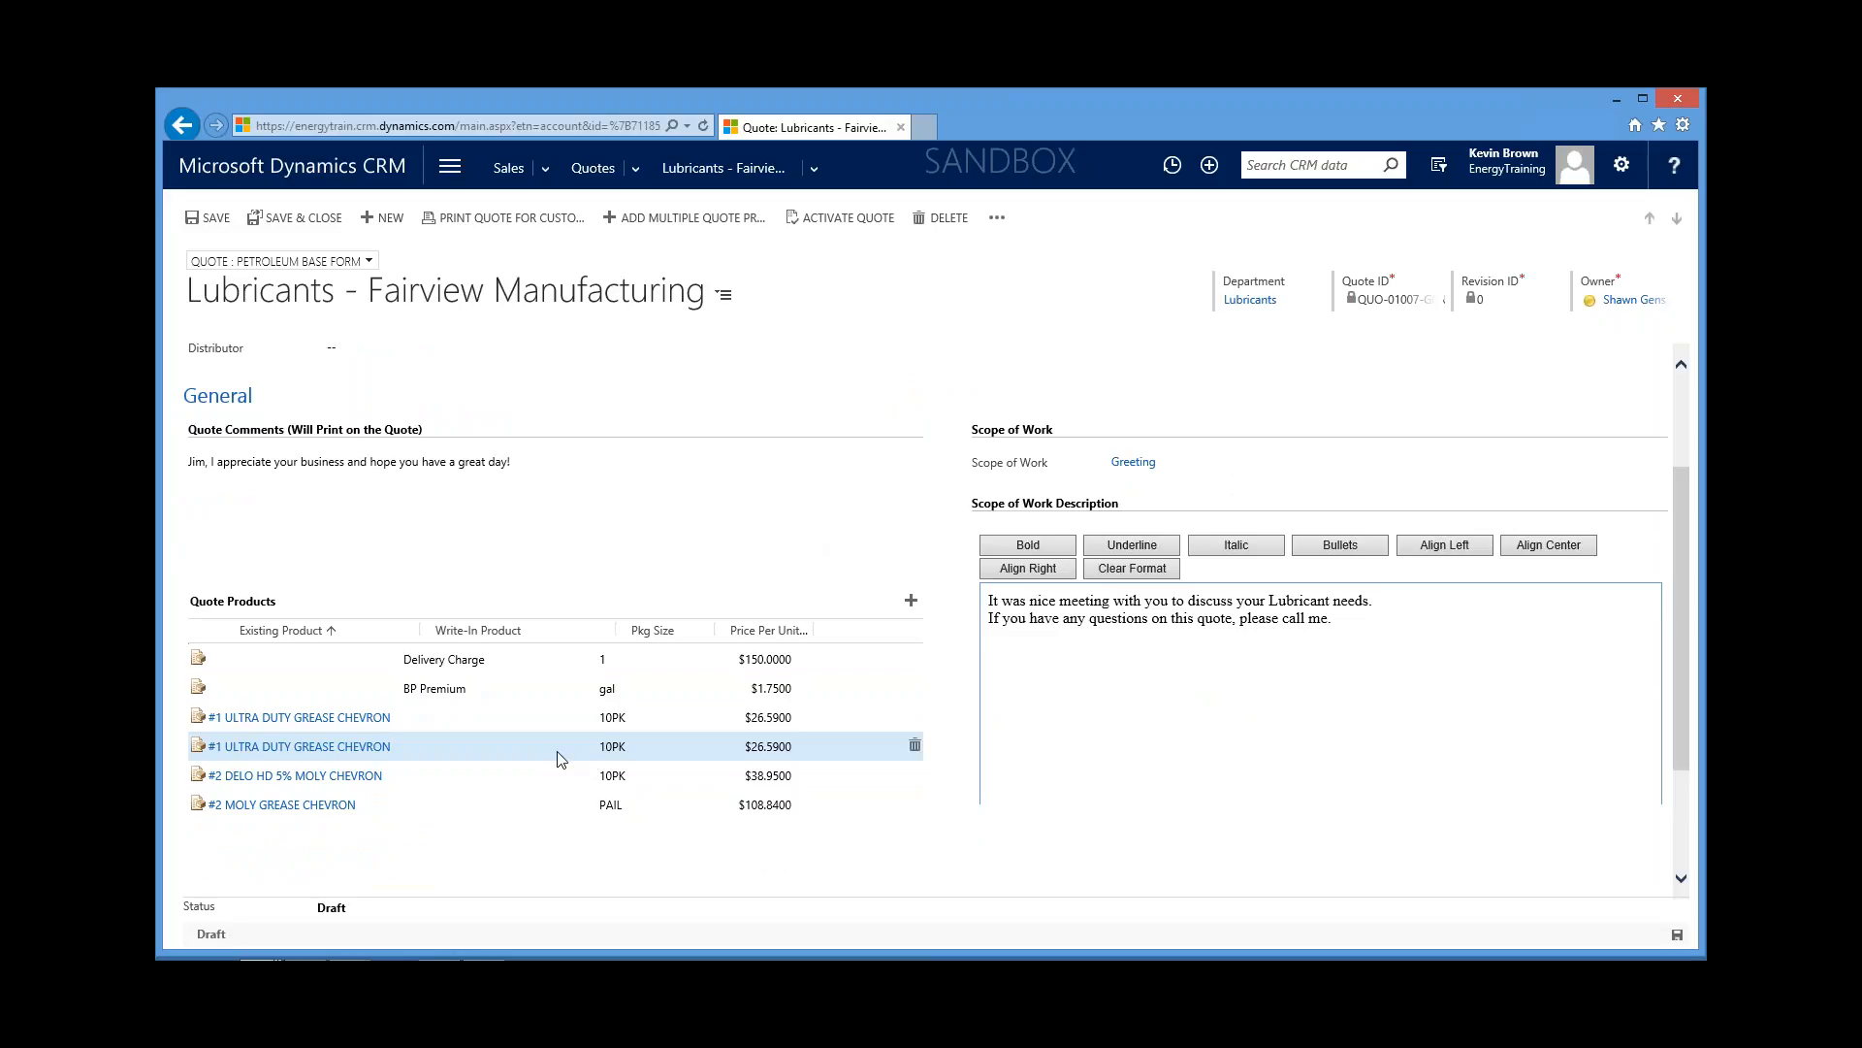
{"action": "scroll", "coordinate": [558, 768], "scroll_direction": "up", "scroll_amount": 3}
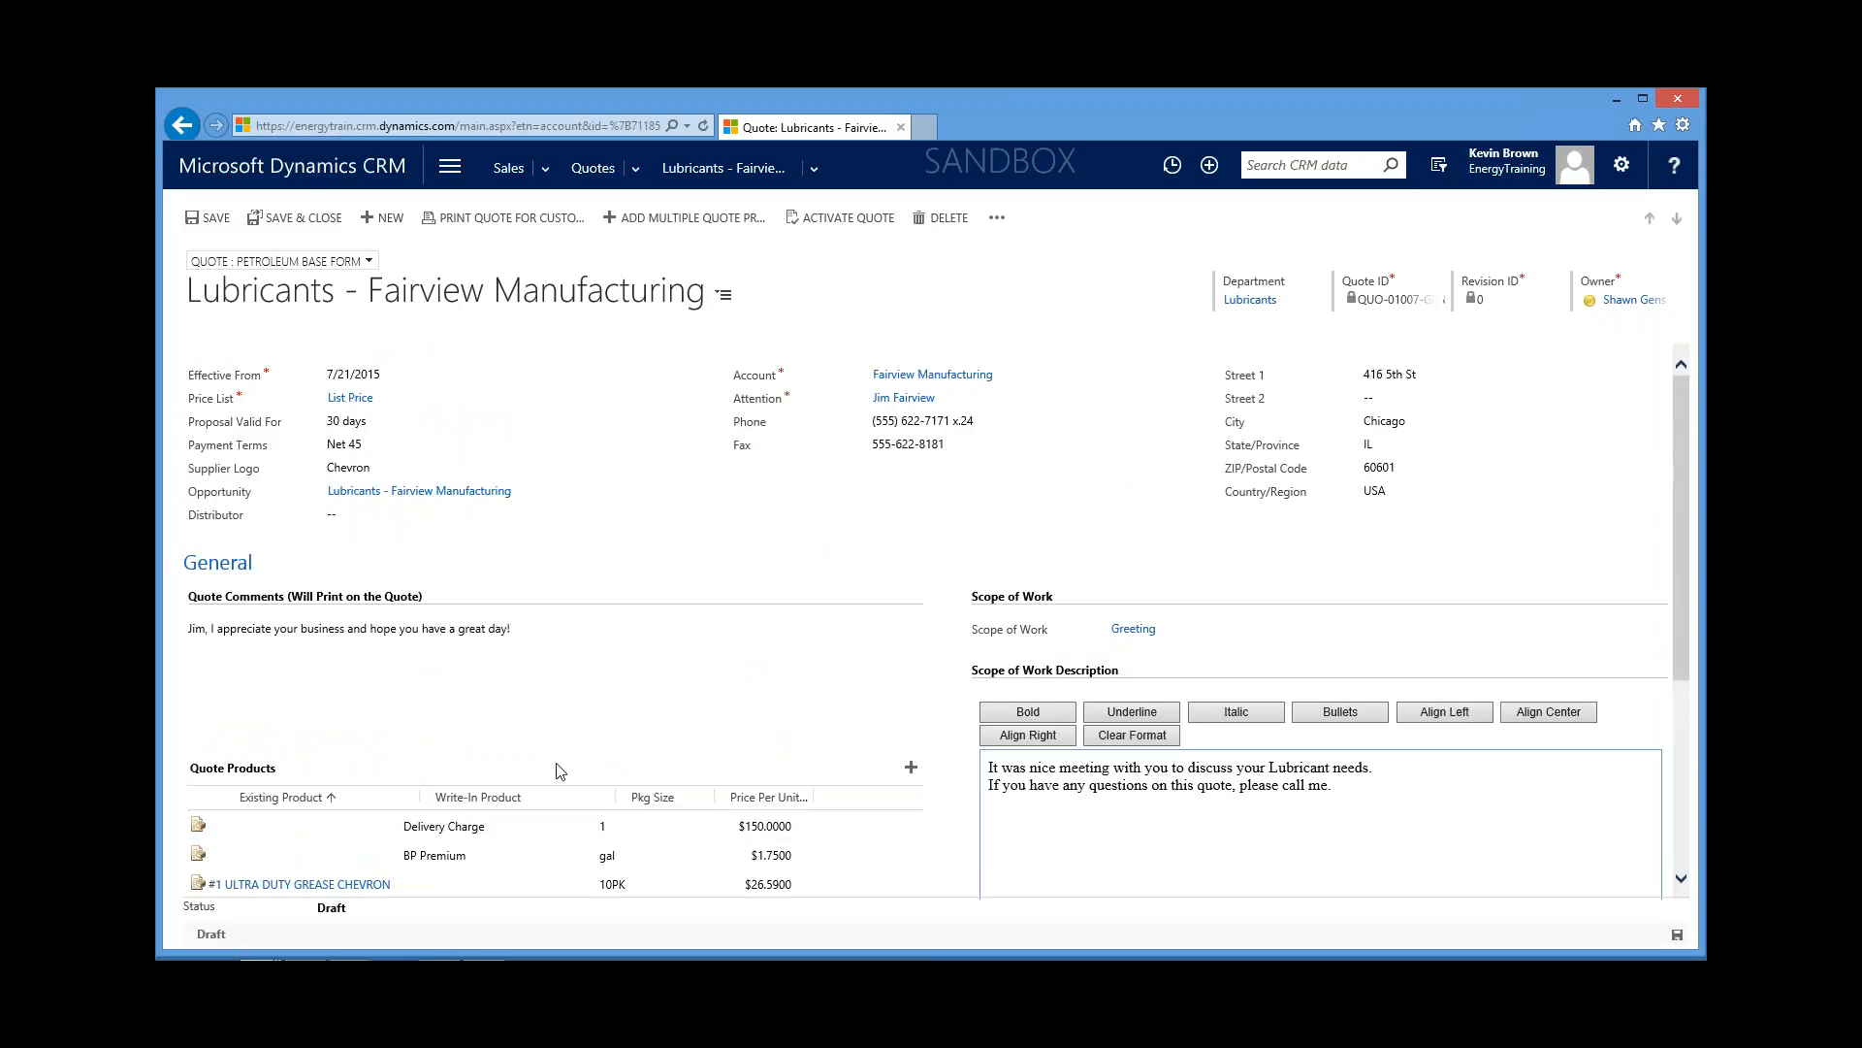
Step: Run the Quote - Print report on the current quote, enlarge its window to review the printable draft, and close it
{"action": "left_click", "coordinate": [996, 219]}
{"action": "mouse_move", "coordinate": [1061, 439]}
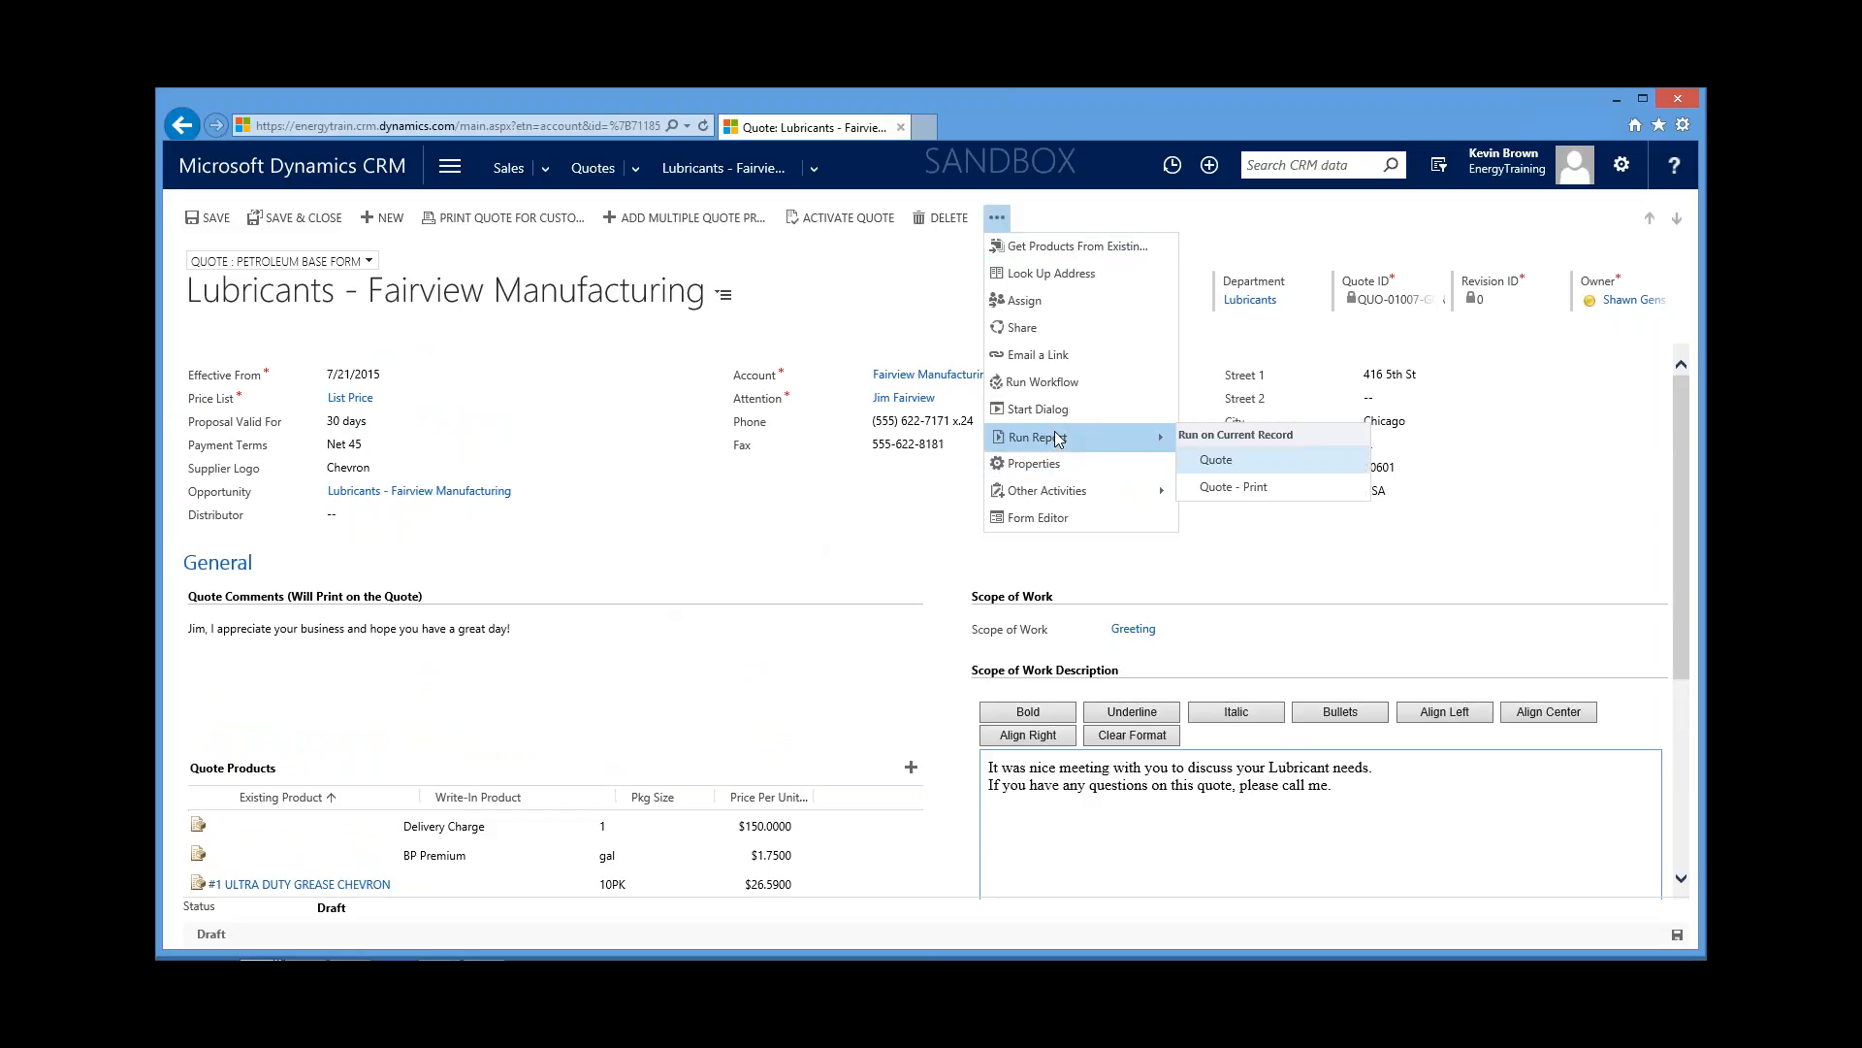
{"action": "left_click", "coordinate": [1232, 487]}
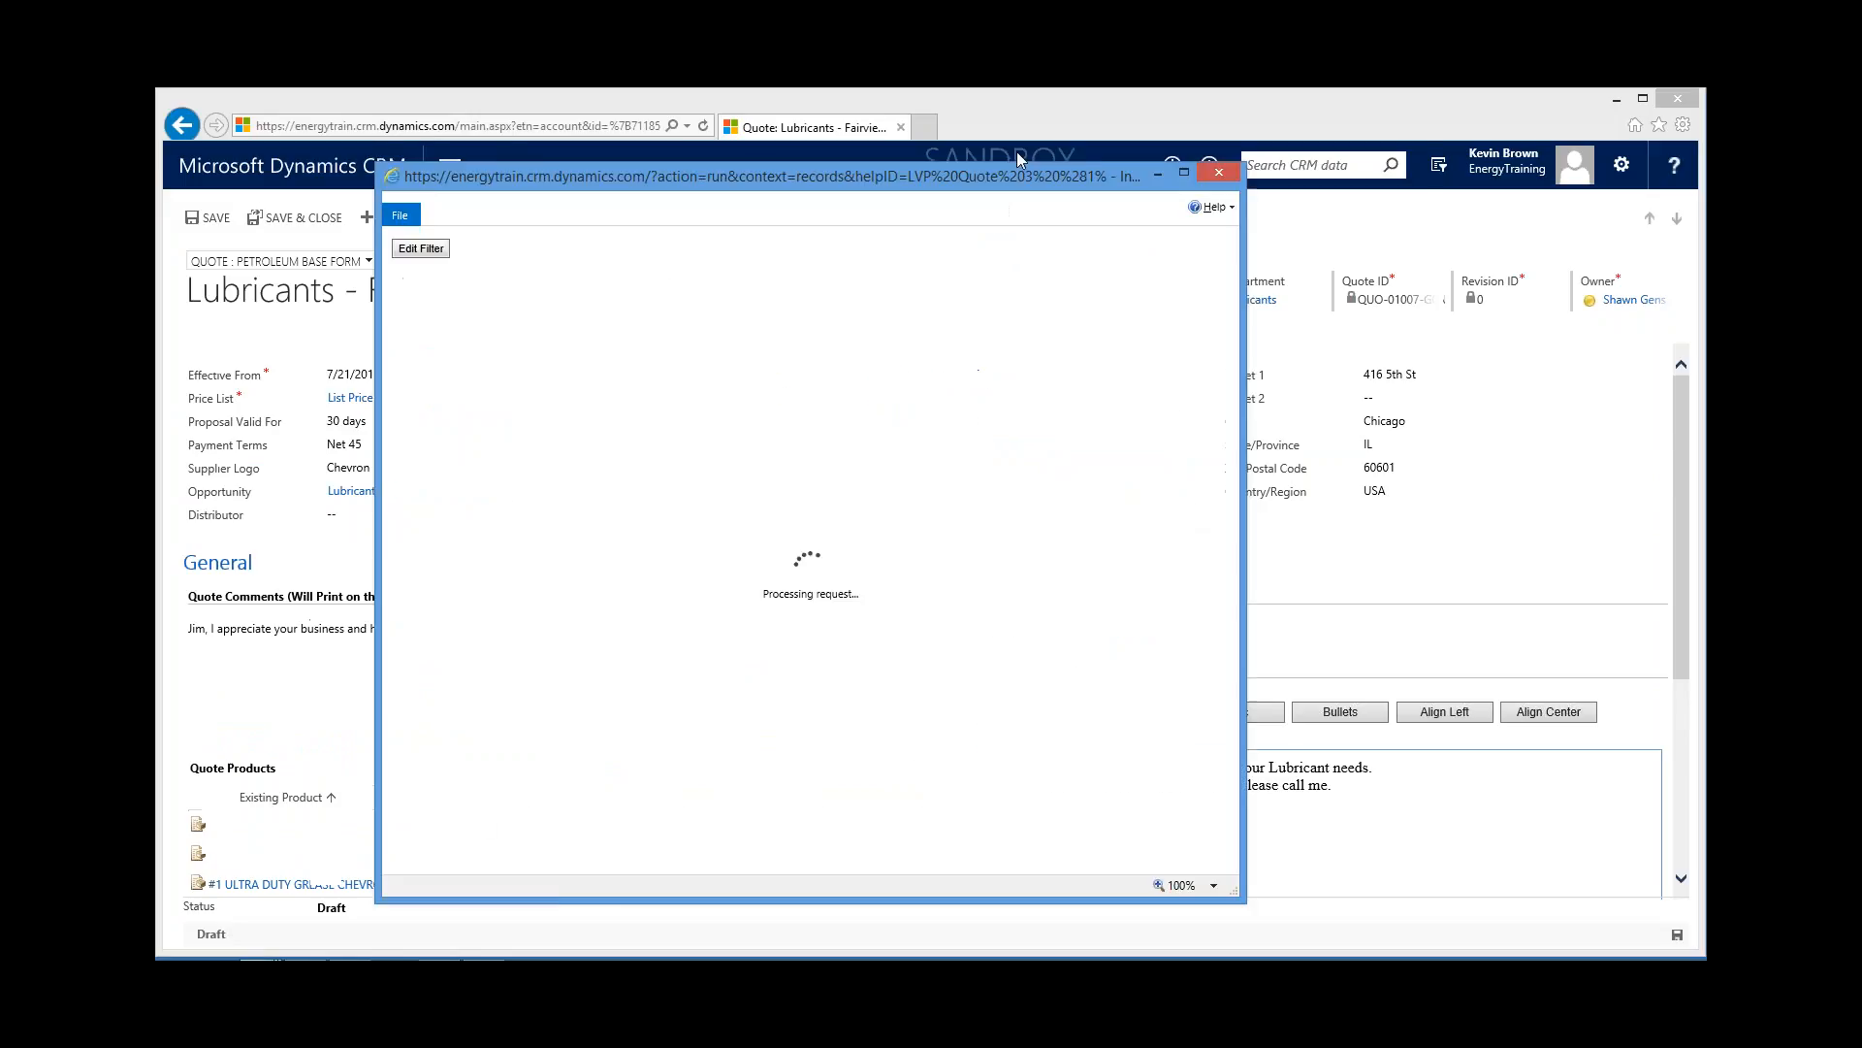
{"action": "left_click_drag", "start_coordinate": [975, 125], "coordinate": [966, 105]}
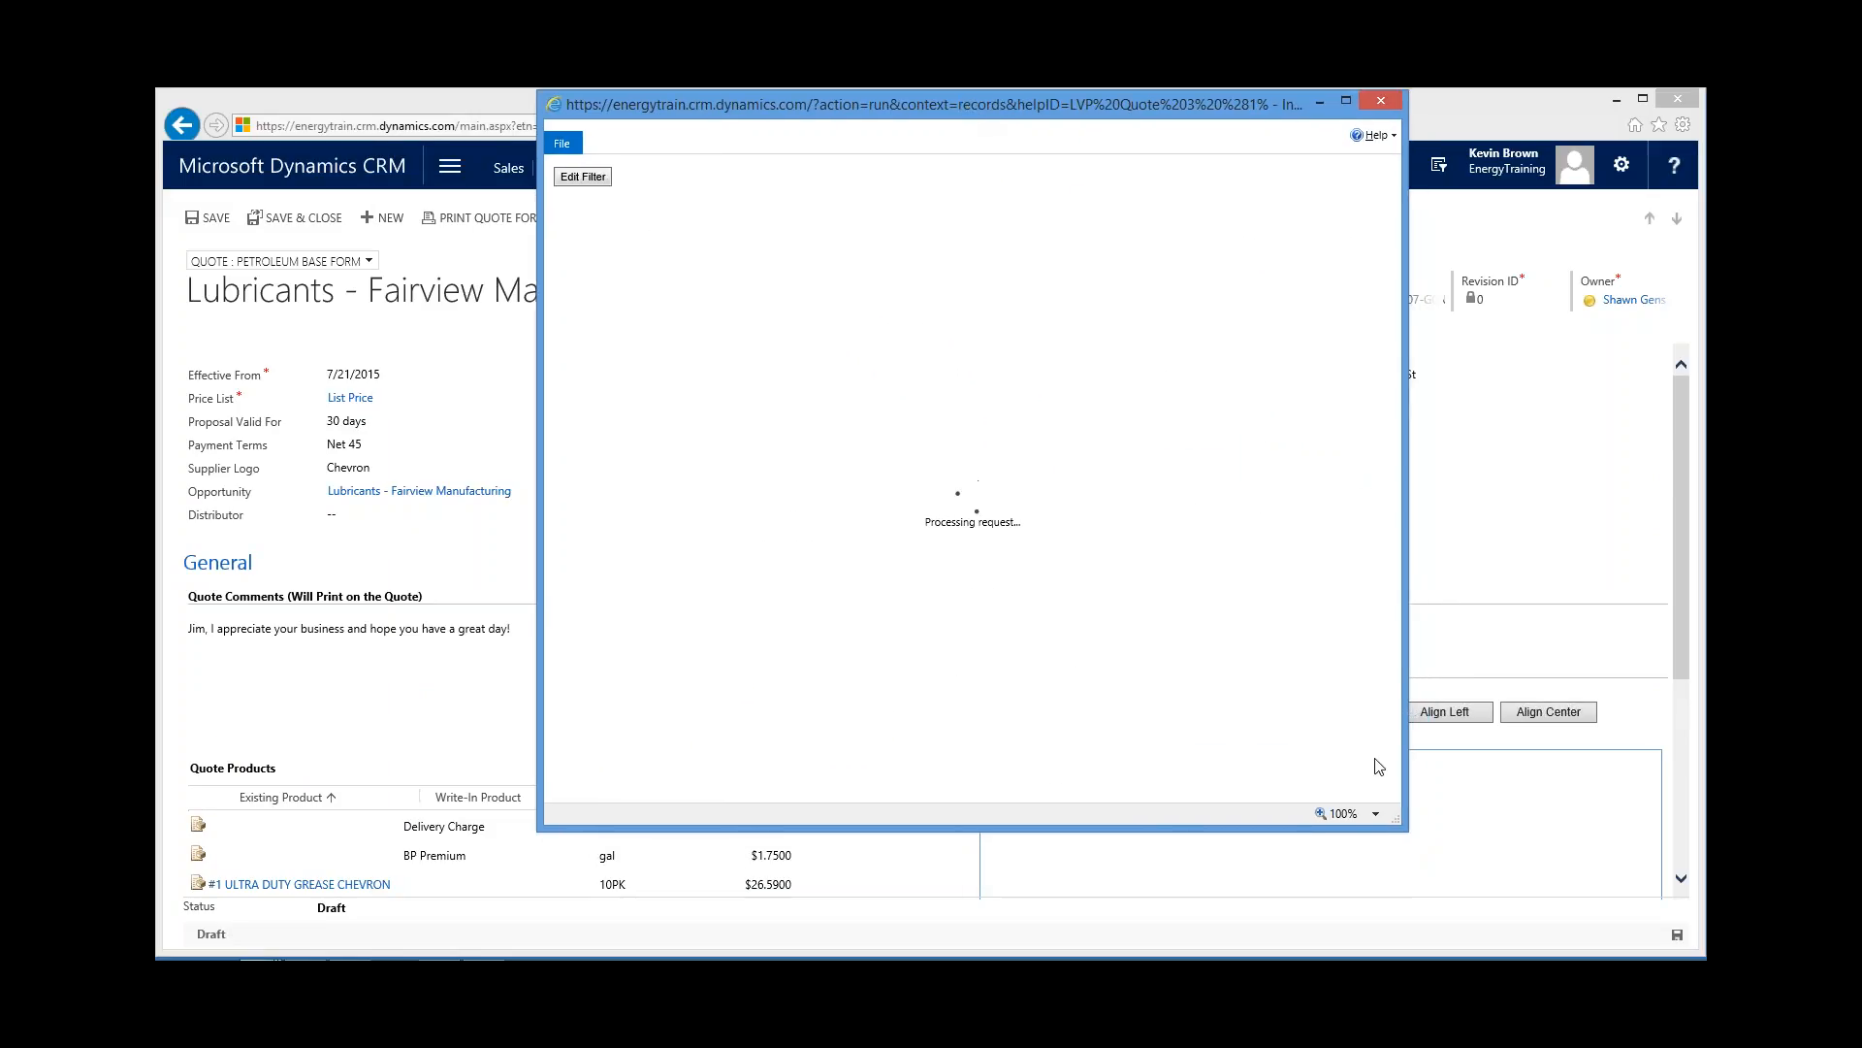
{"action": "left_click_drag", "start_coordinate": [1398, 827], "coordinate": [1468, 952]}
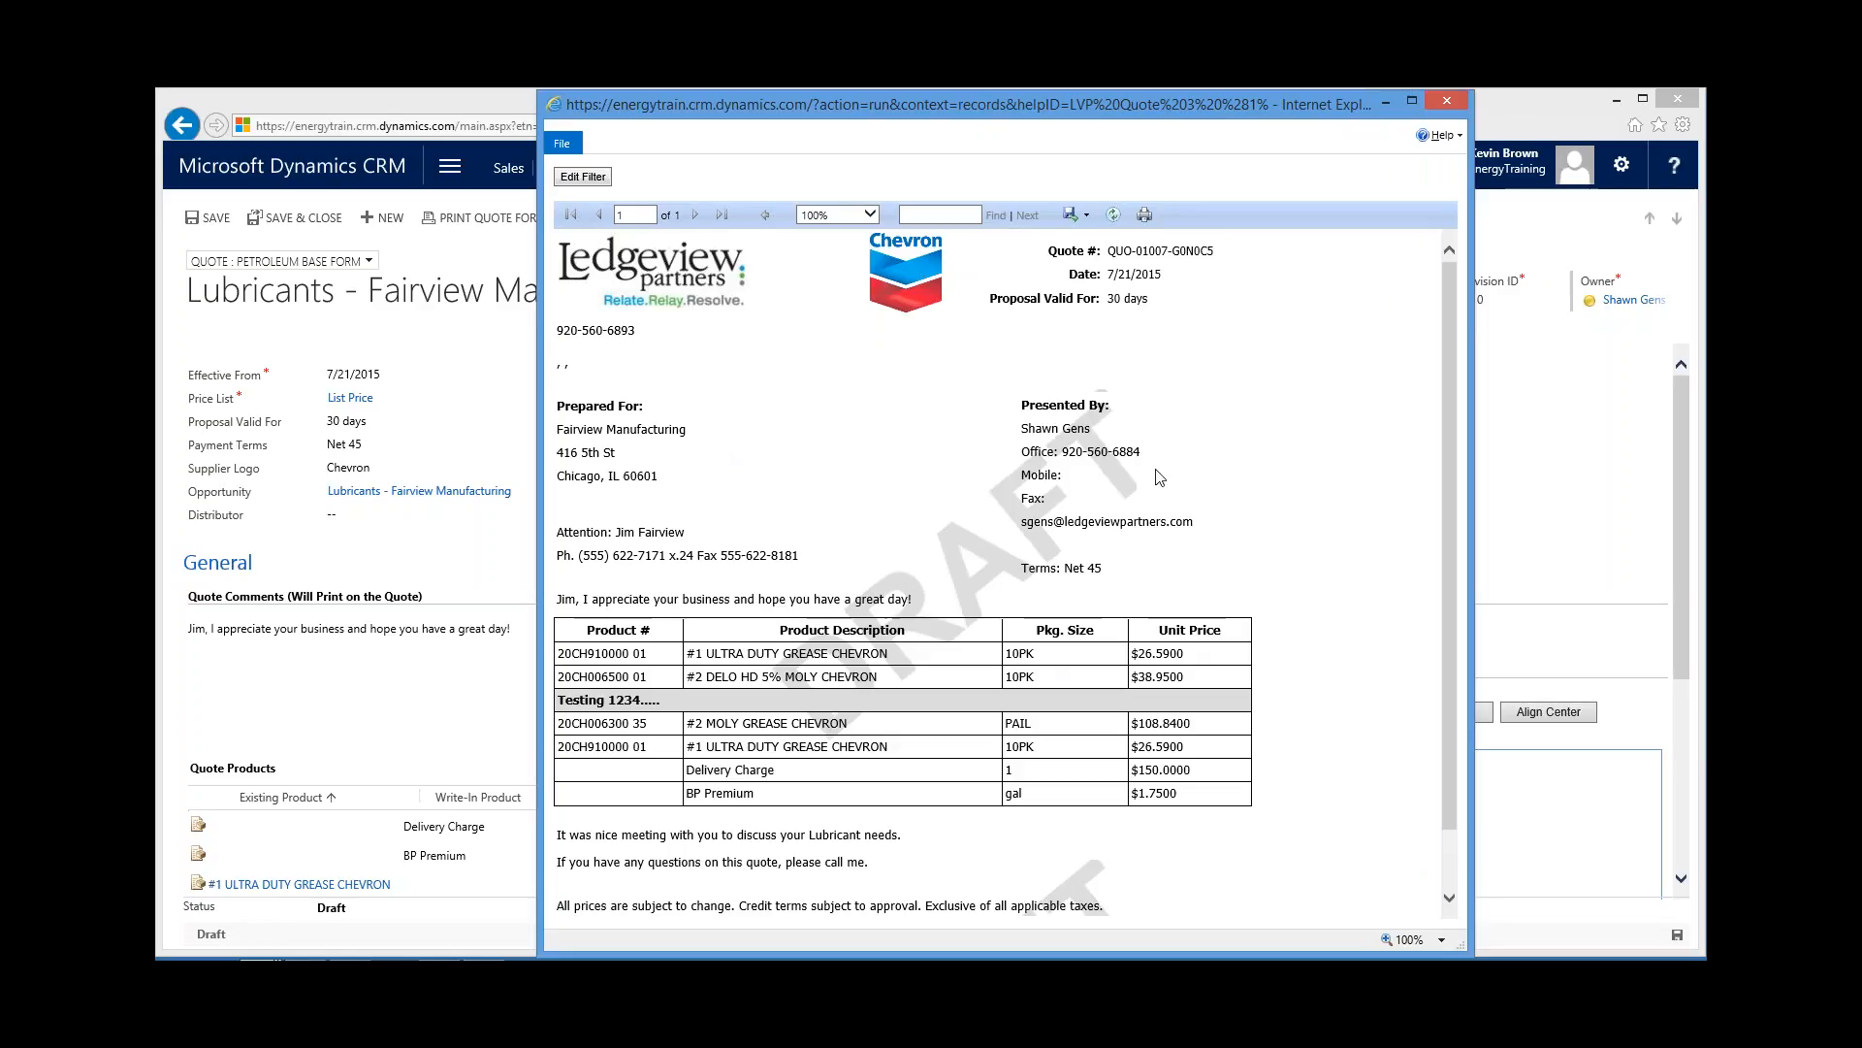
{"action": "left_click", "coordinate": [1439, 105]}
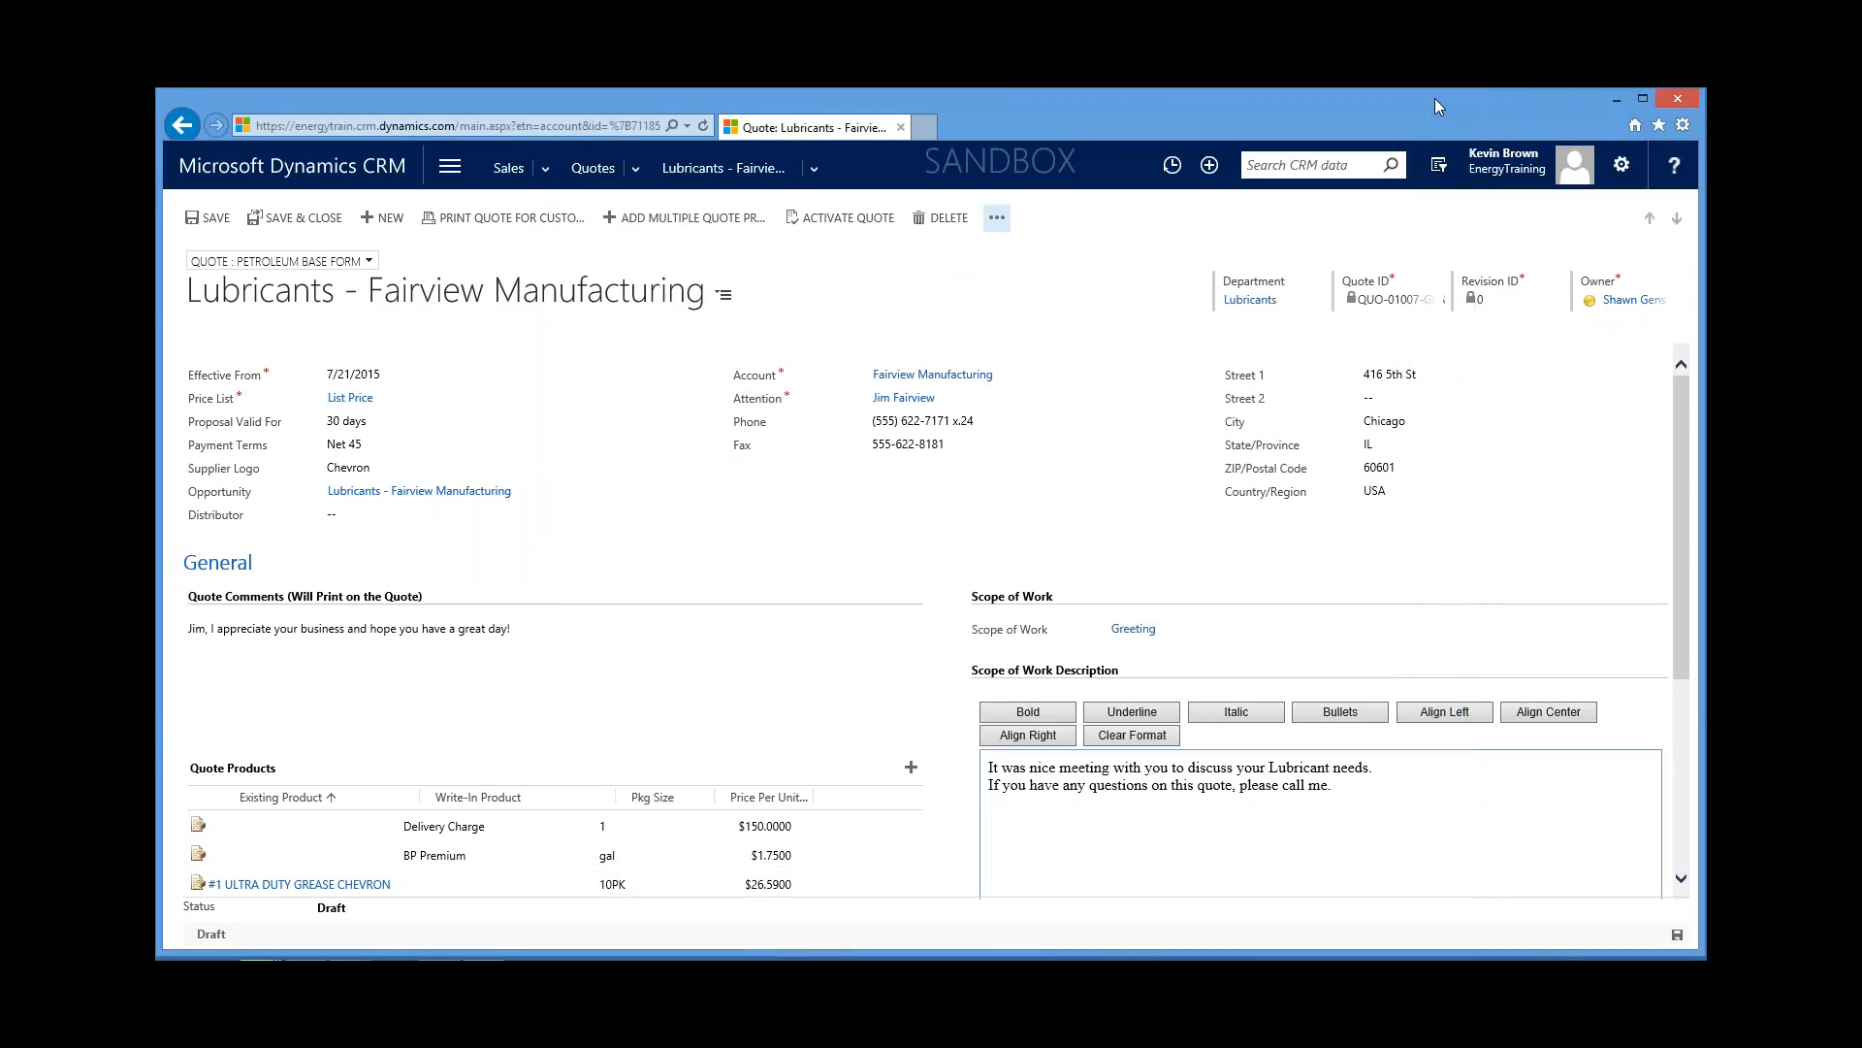
Step: Go to the Station Management area's stations and open the Chevron #87235 station record
{"action": "left_click", "coordinate": [471, 177]}
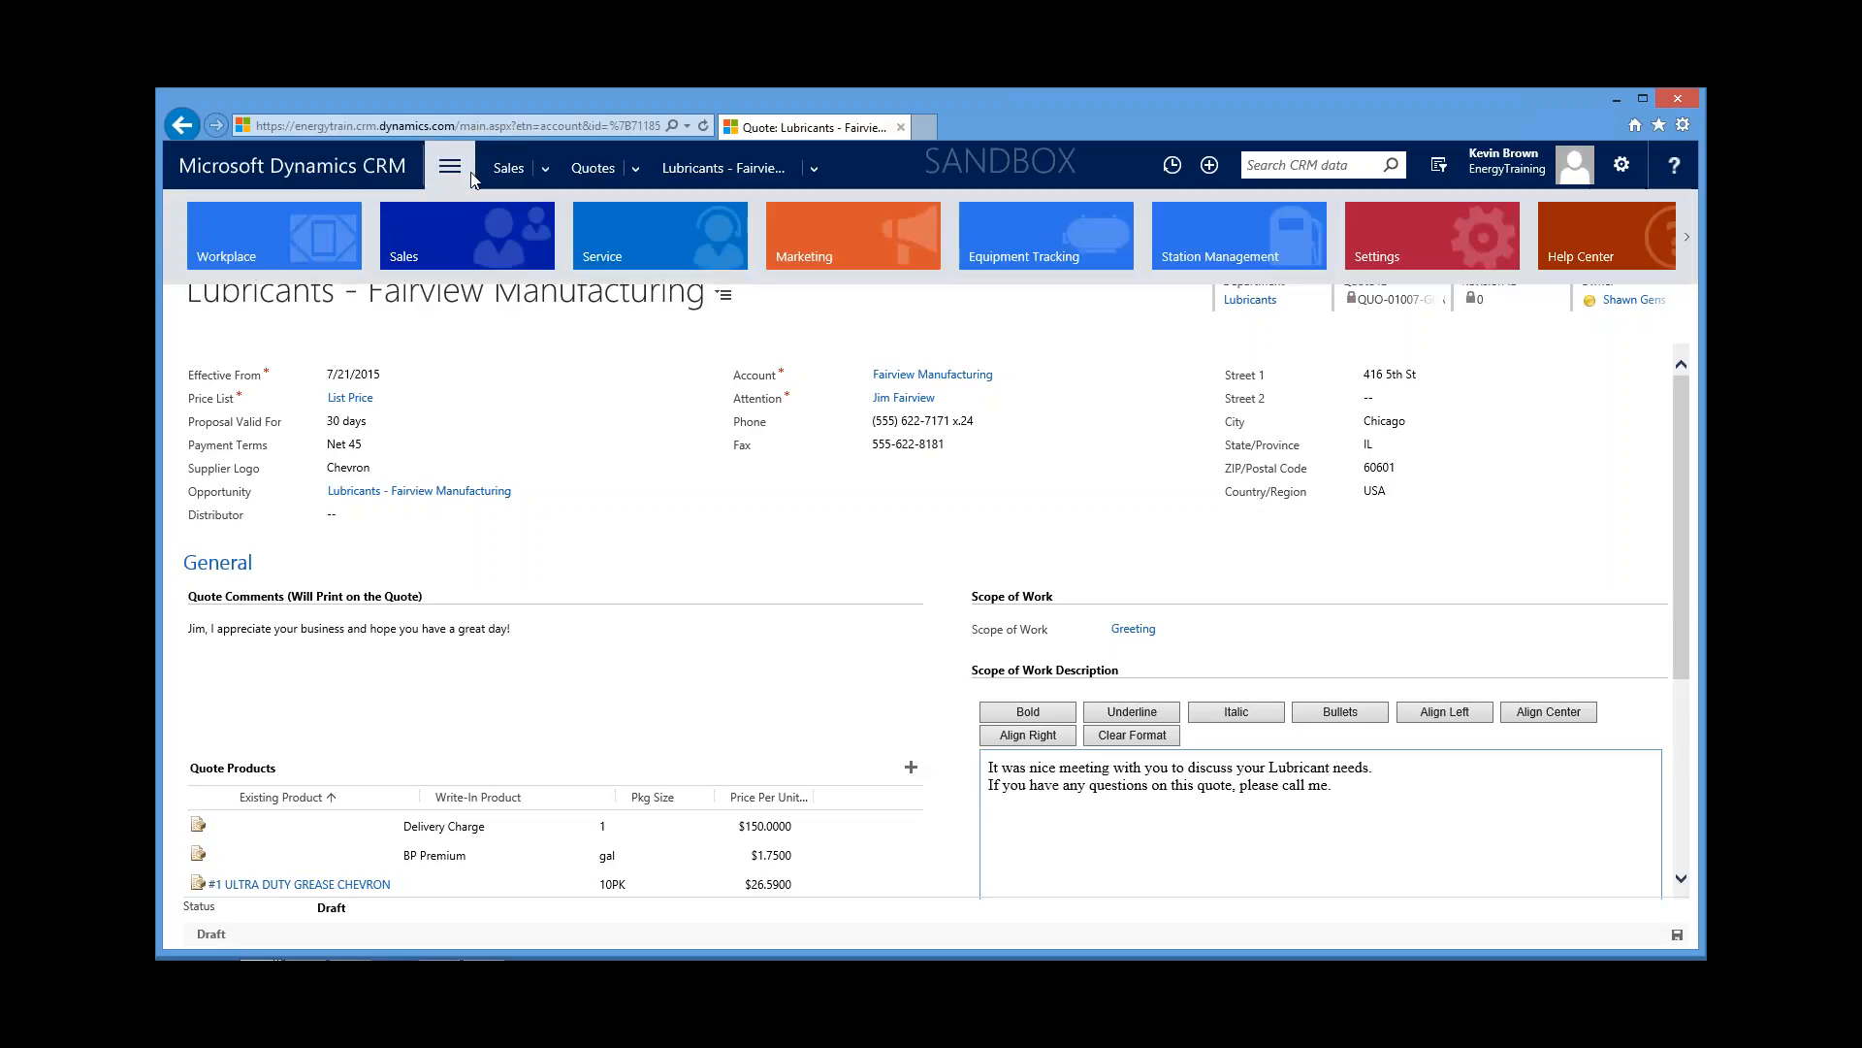
{"action": "left_click", "coordinate": [1213, 241]}
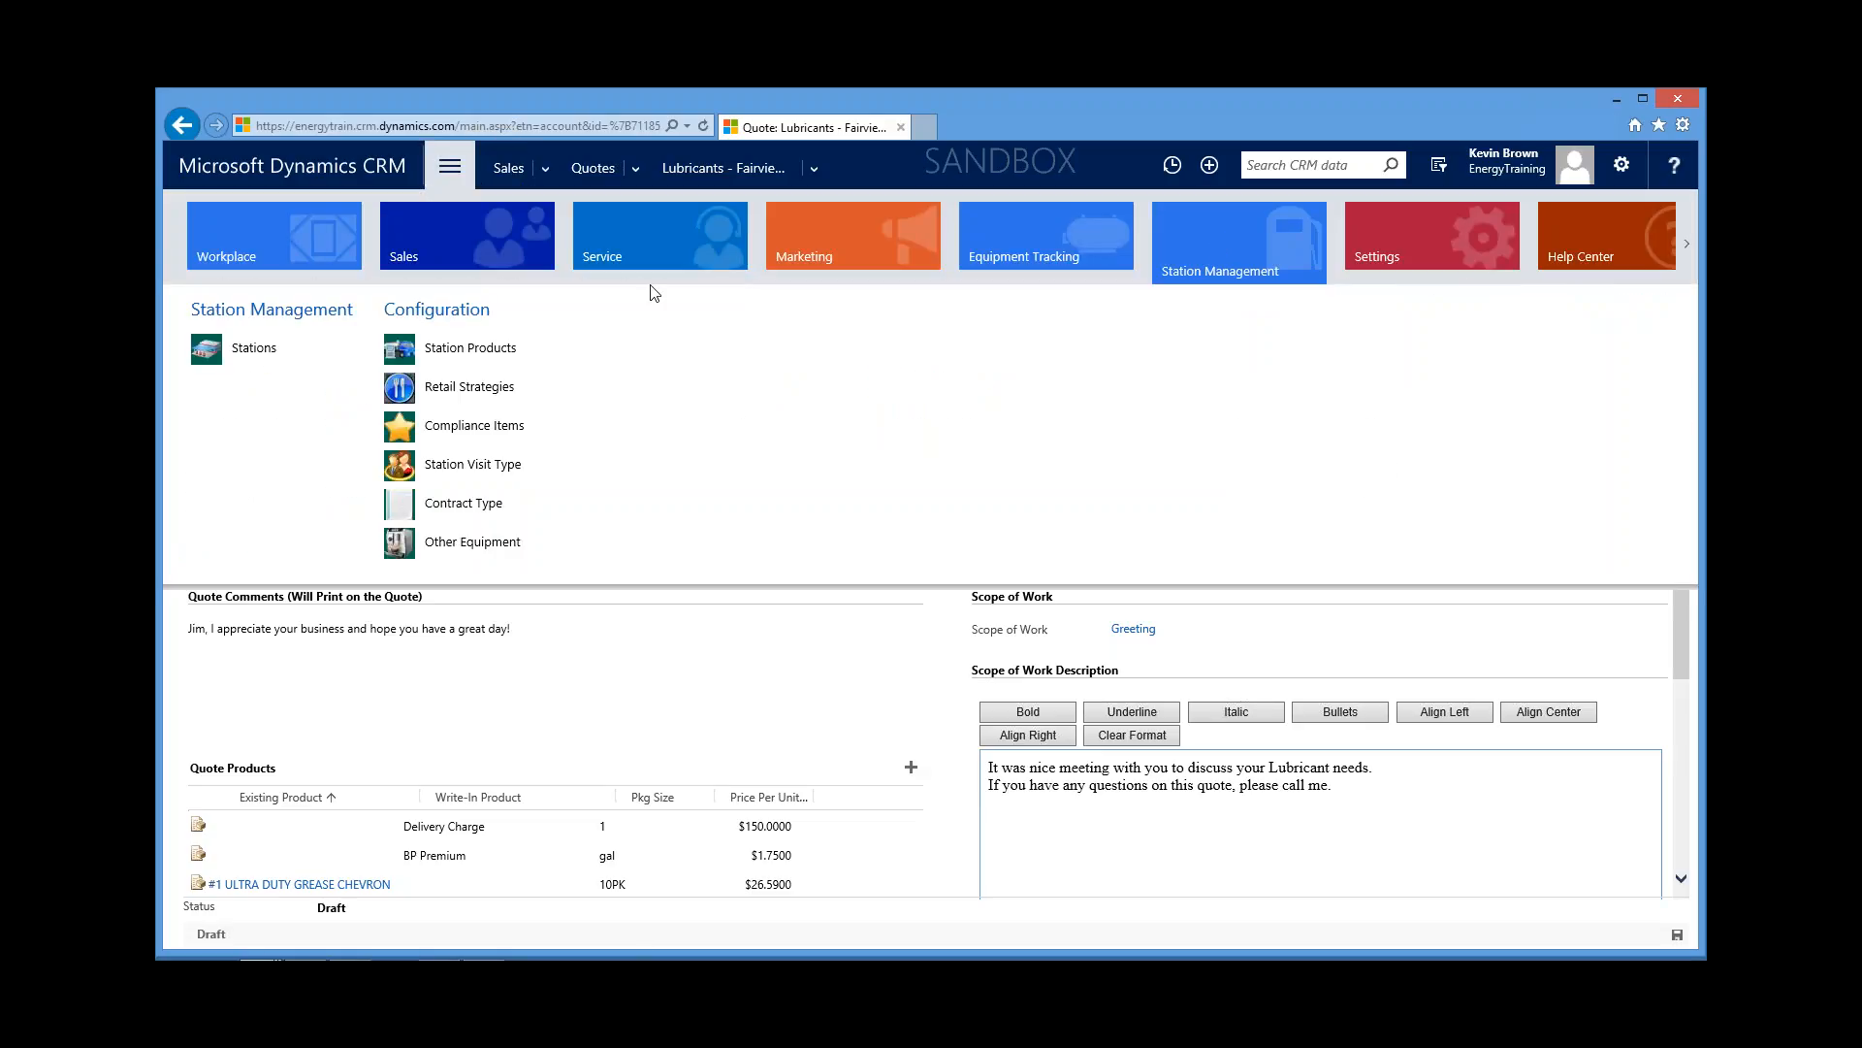
{"action": "left_click", "coordinate": [255, 352]}
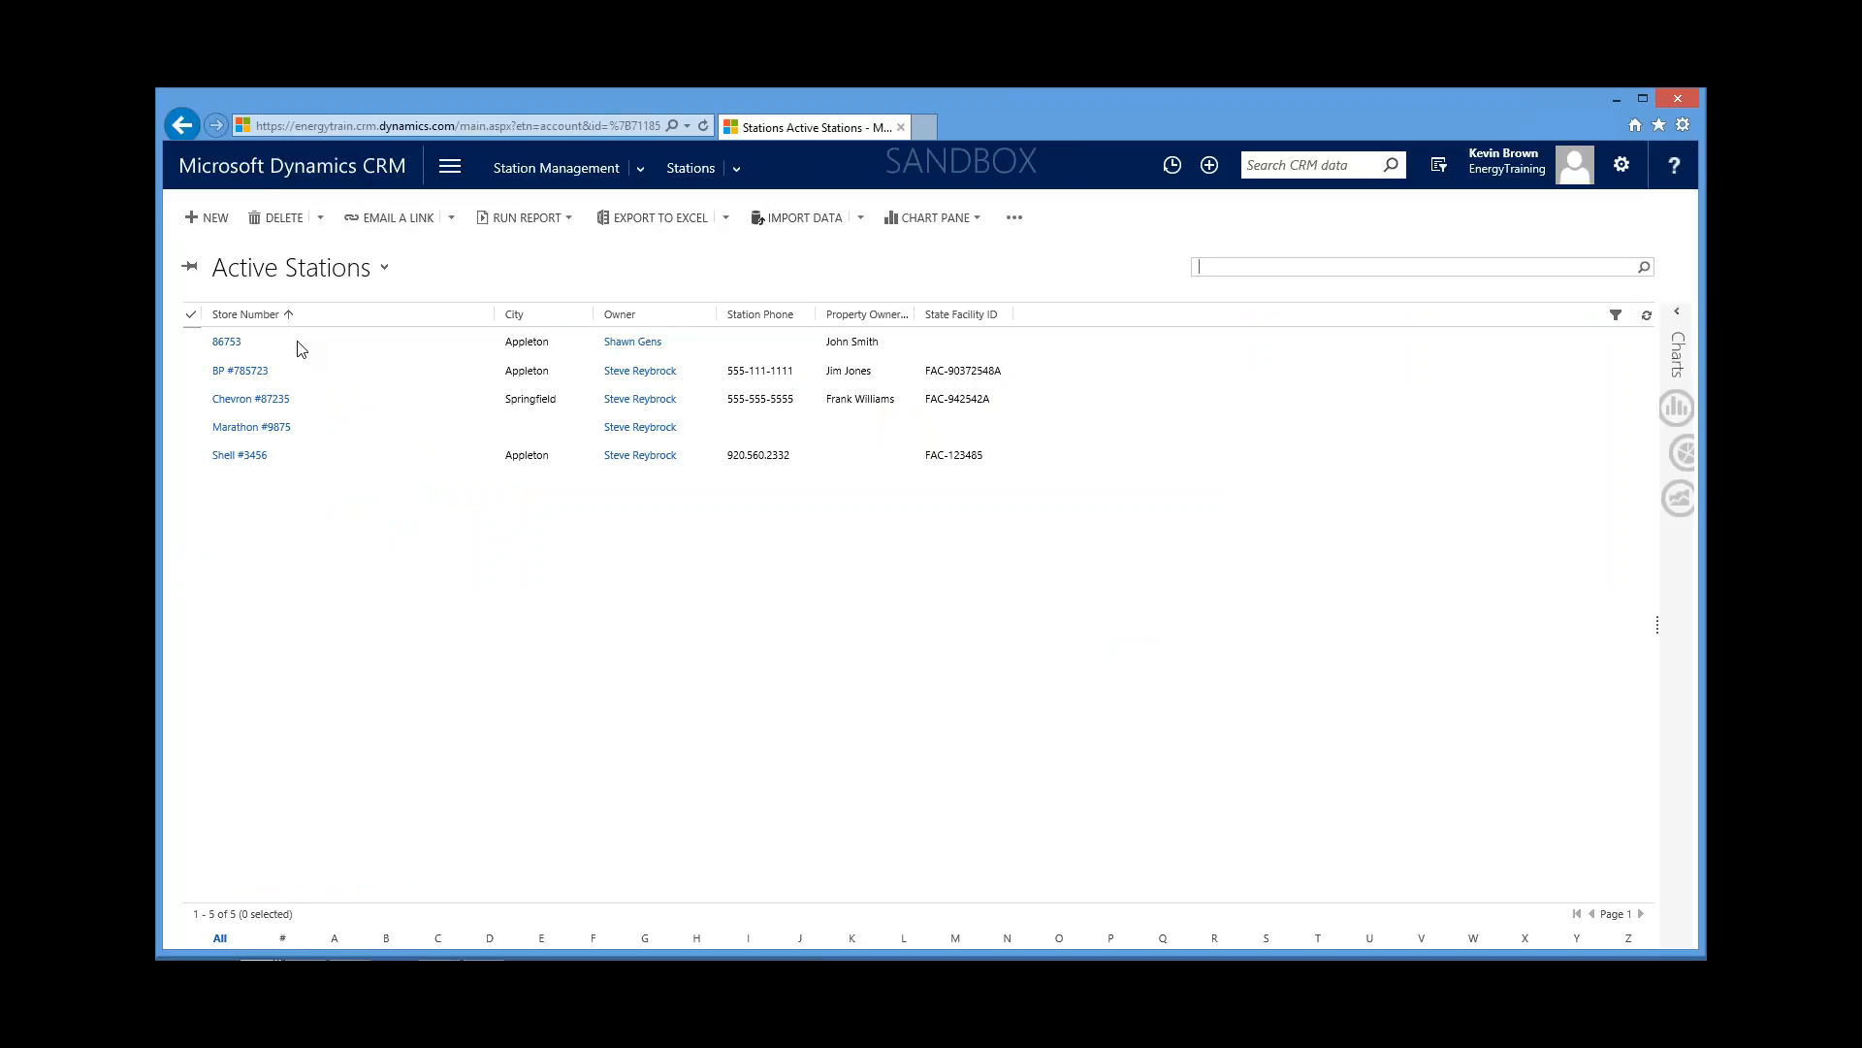
{"action": "left_click", "coordinate": [283, 400]}
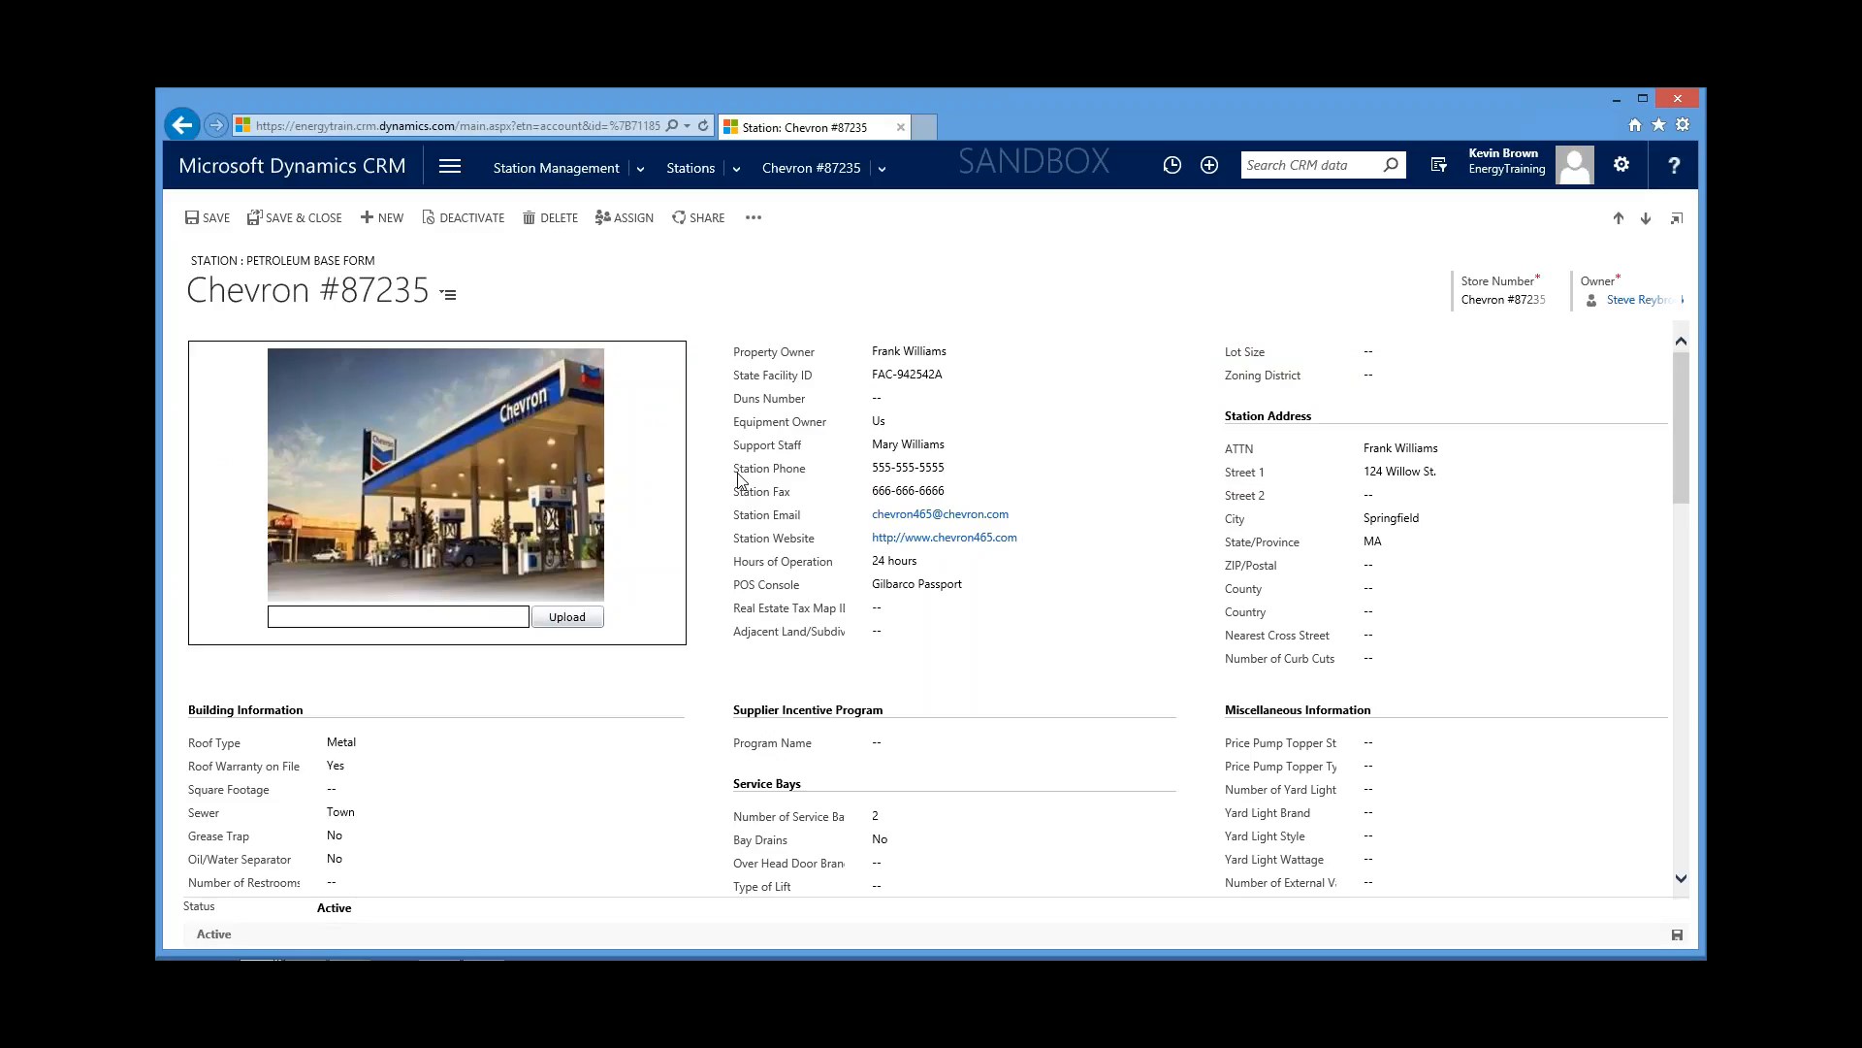
Step: Review the whole Chevron #87235 record, from building information and retail strategy through canopy, pumps, tanks, other equipment, compliance and notes
{"action": "scroll", "coordinate": [762, 549], "scroll_direction": "down", "scroll_amount": 4}
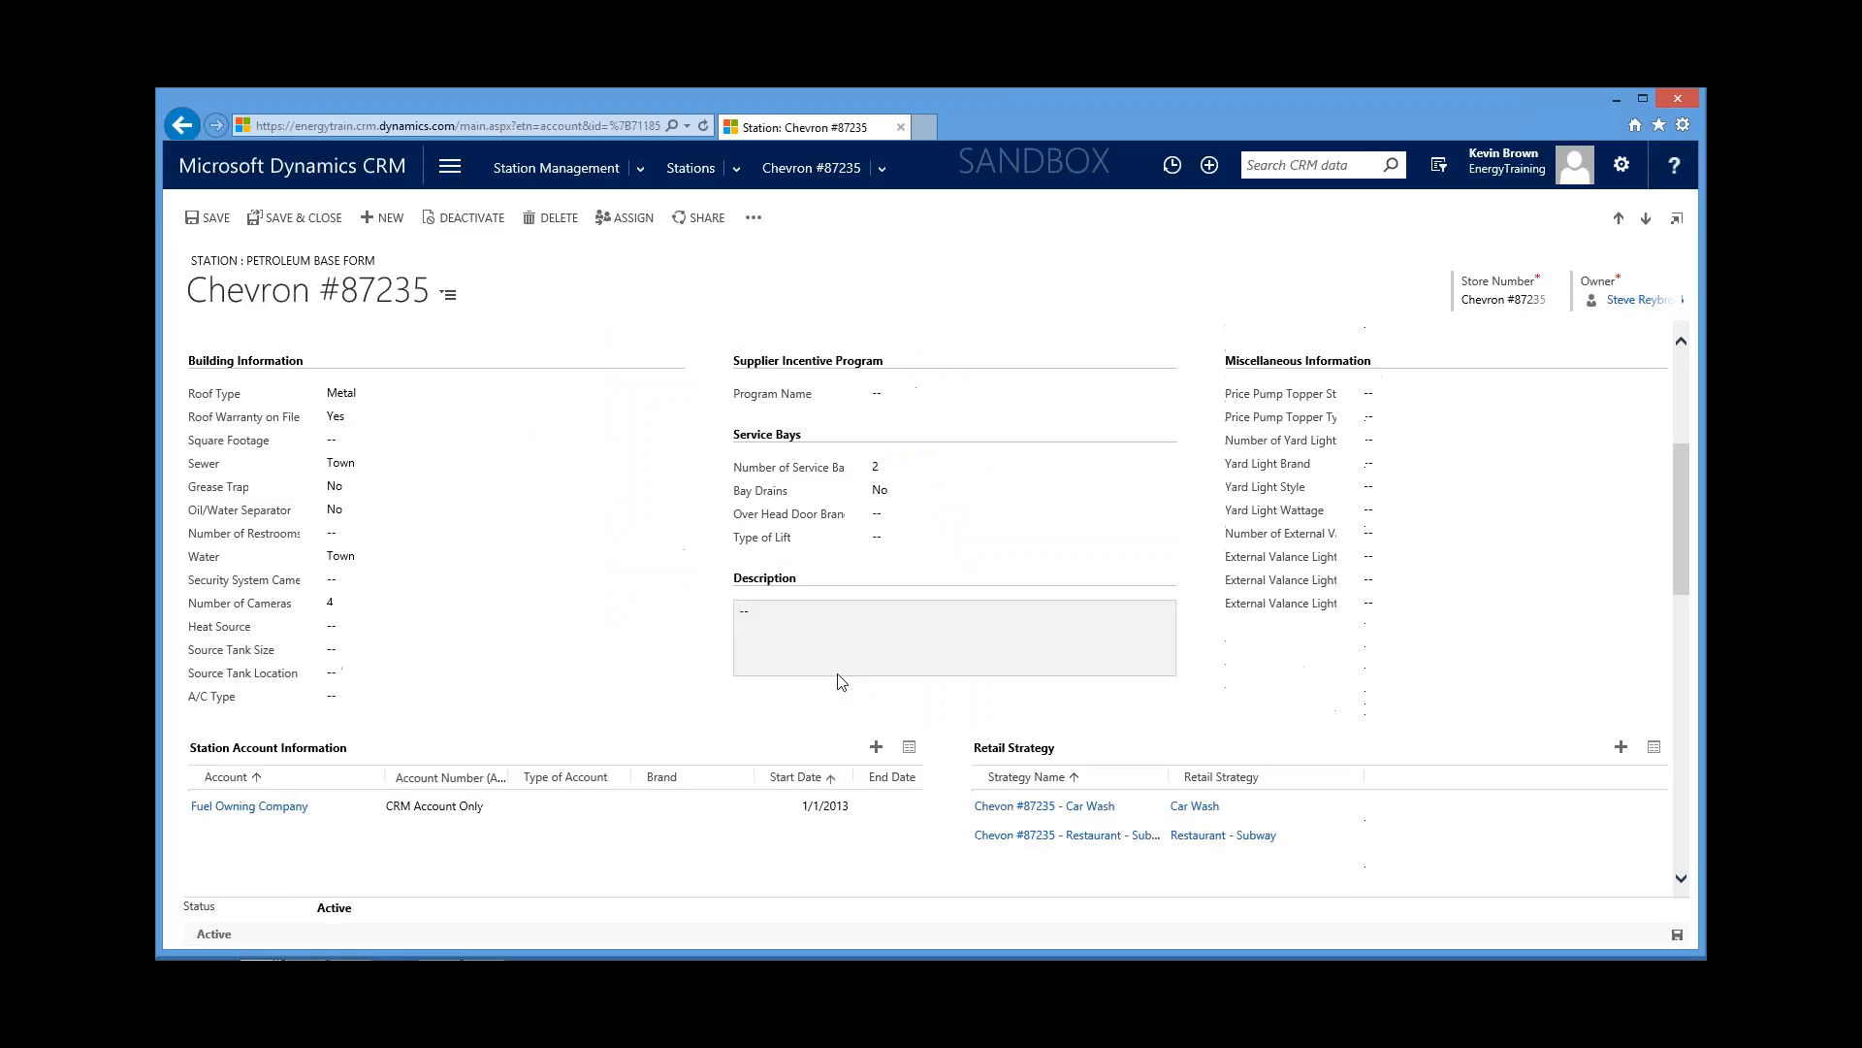
{"action": "scroll", "coordinate": [829, 671], "scroll_direction": "down", "scroll_amount": 2}
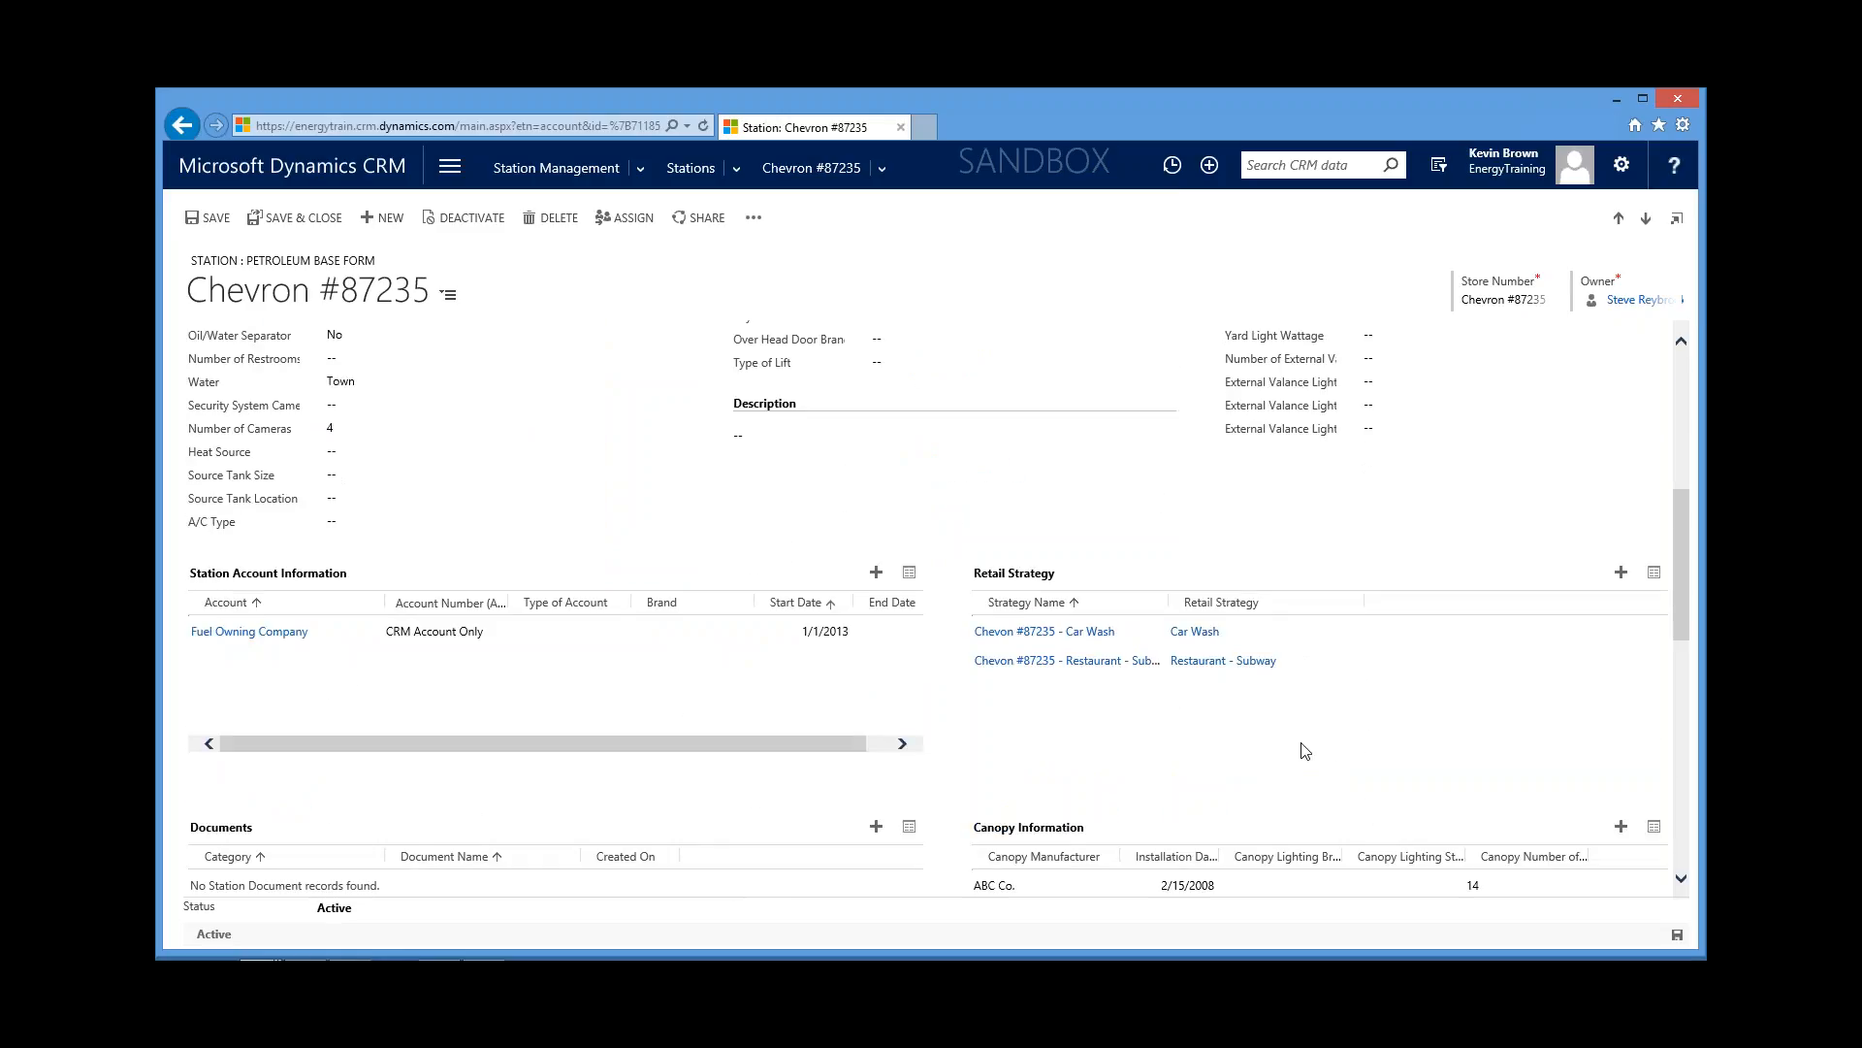
{"action": "scroll", "coordinate": [1154, 757], "scroll_direction": "down", "scroll_amount": 3}
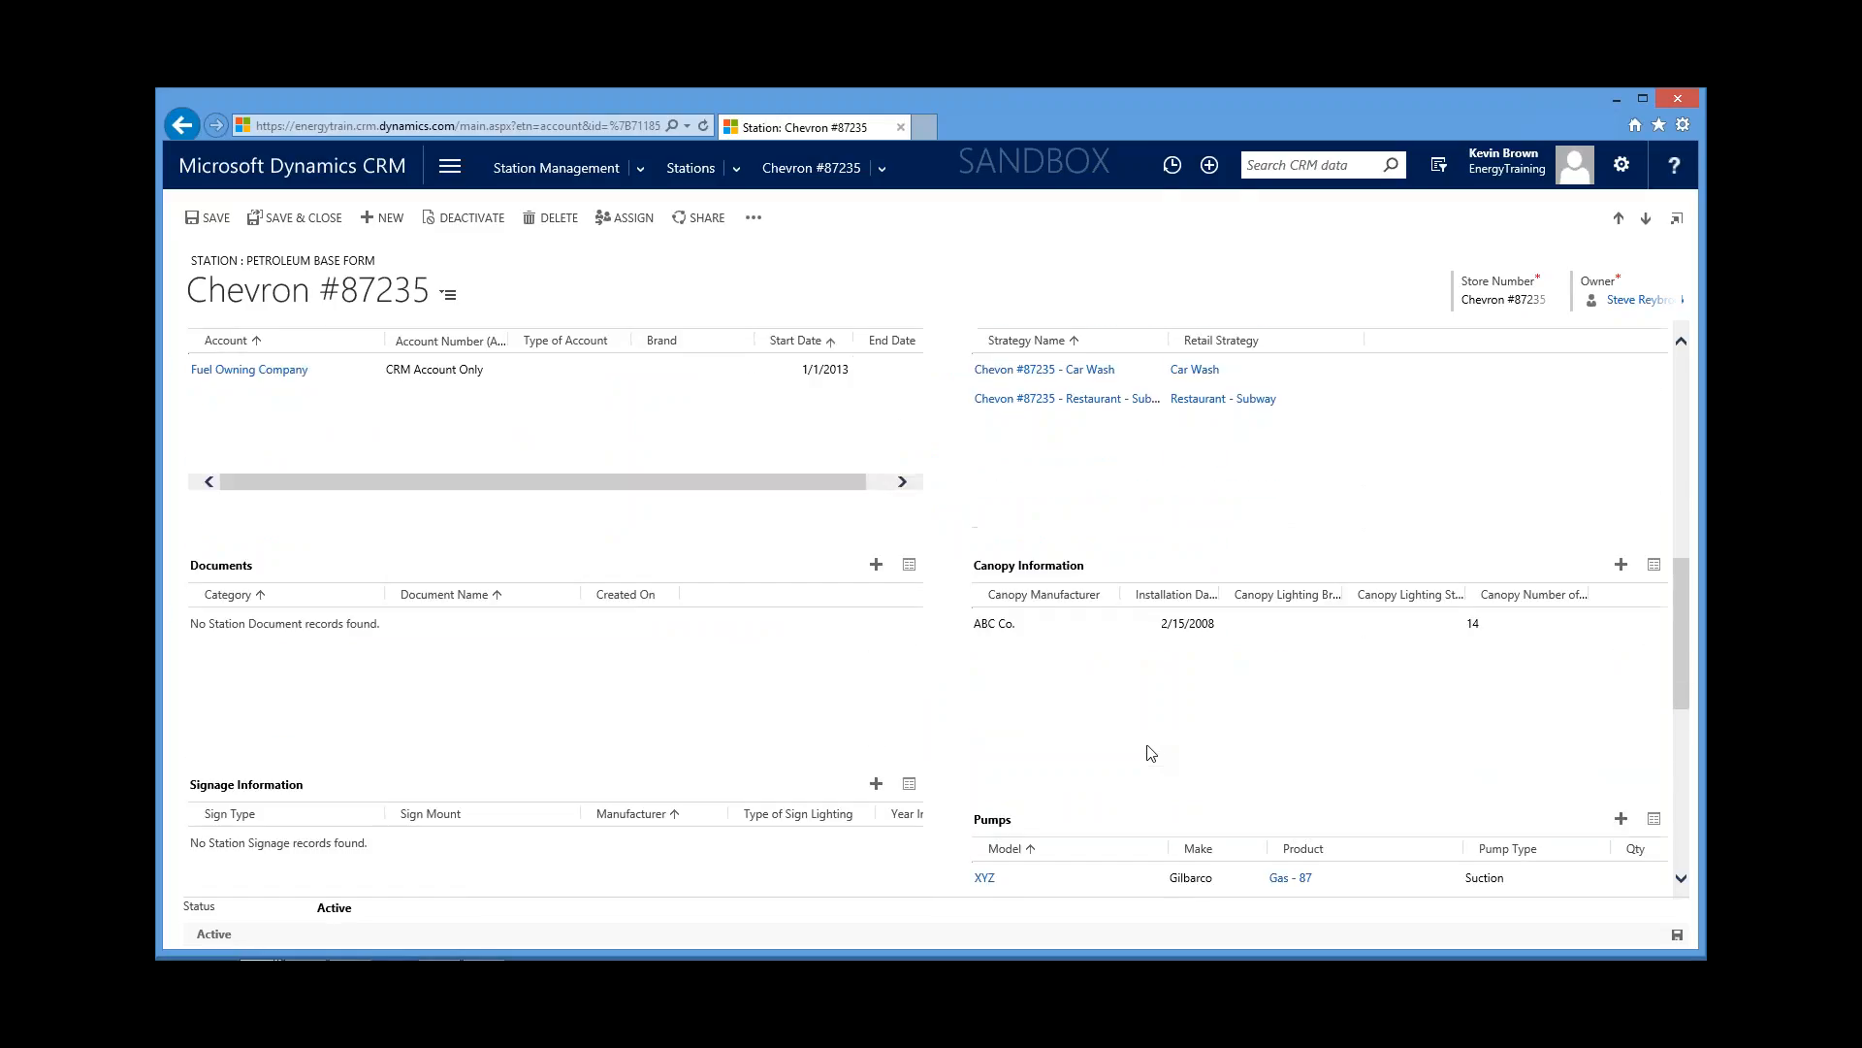
{"action": "scroll", "coordinate": [1148, 747], "scroll_direction": "down", "scroll_amount": 3}
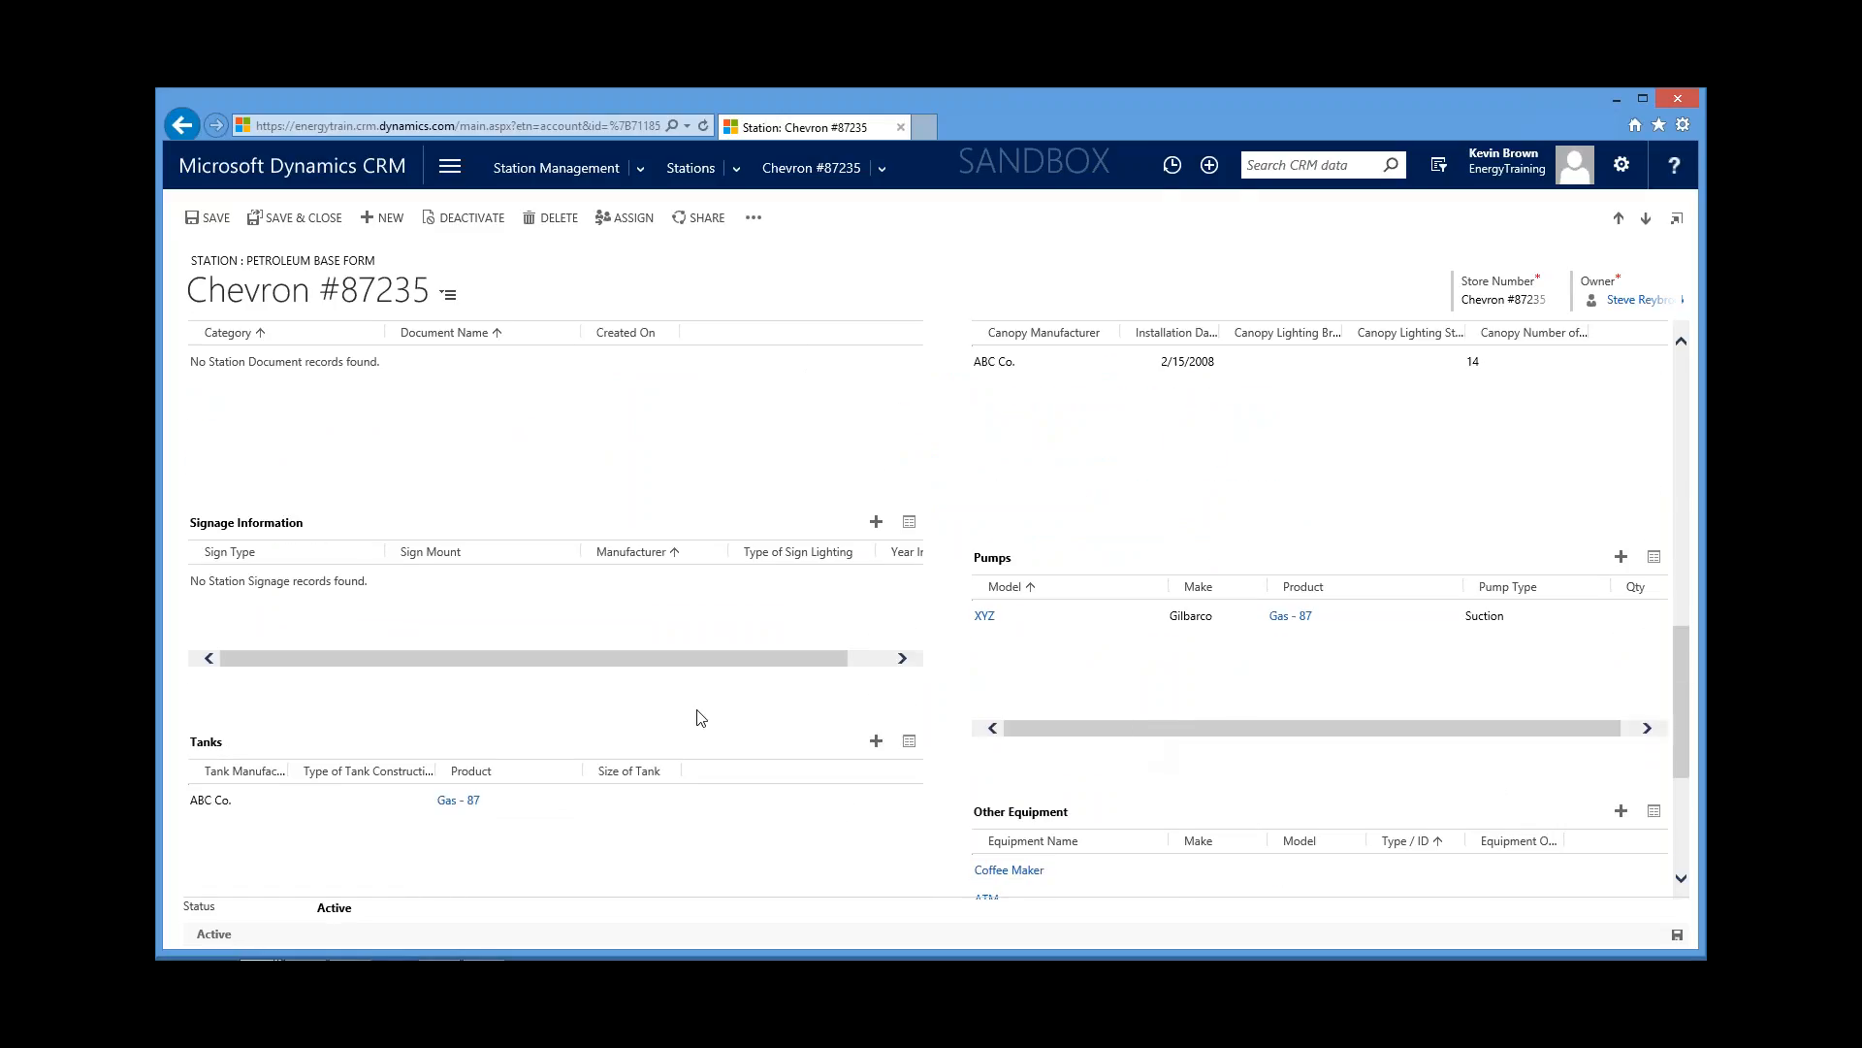
{"action": "scroll", "coordinate": [702, 718], "scroll_direction": "down", "scroll_amount": 2}
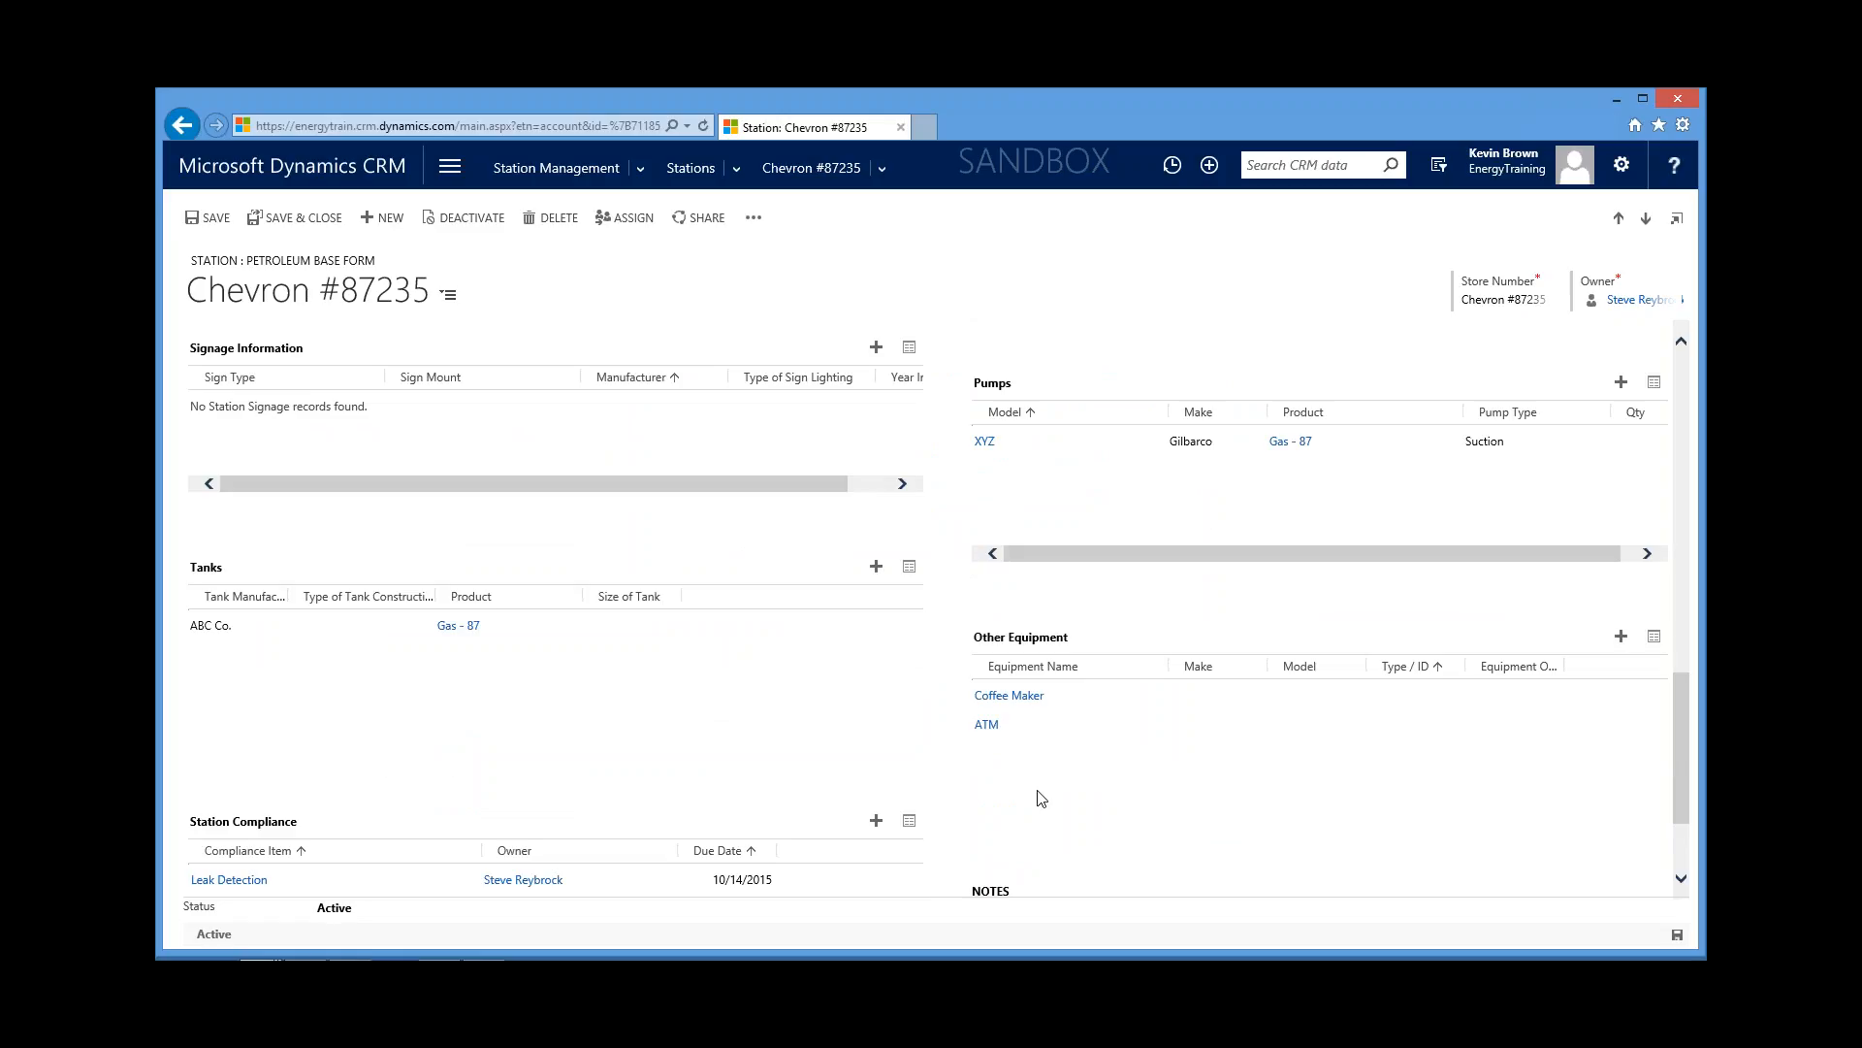
{"action": "scroll", "coordinate": [1038, 795], "scroll_direction": "down", "scroll_amount": 2}
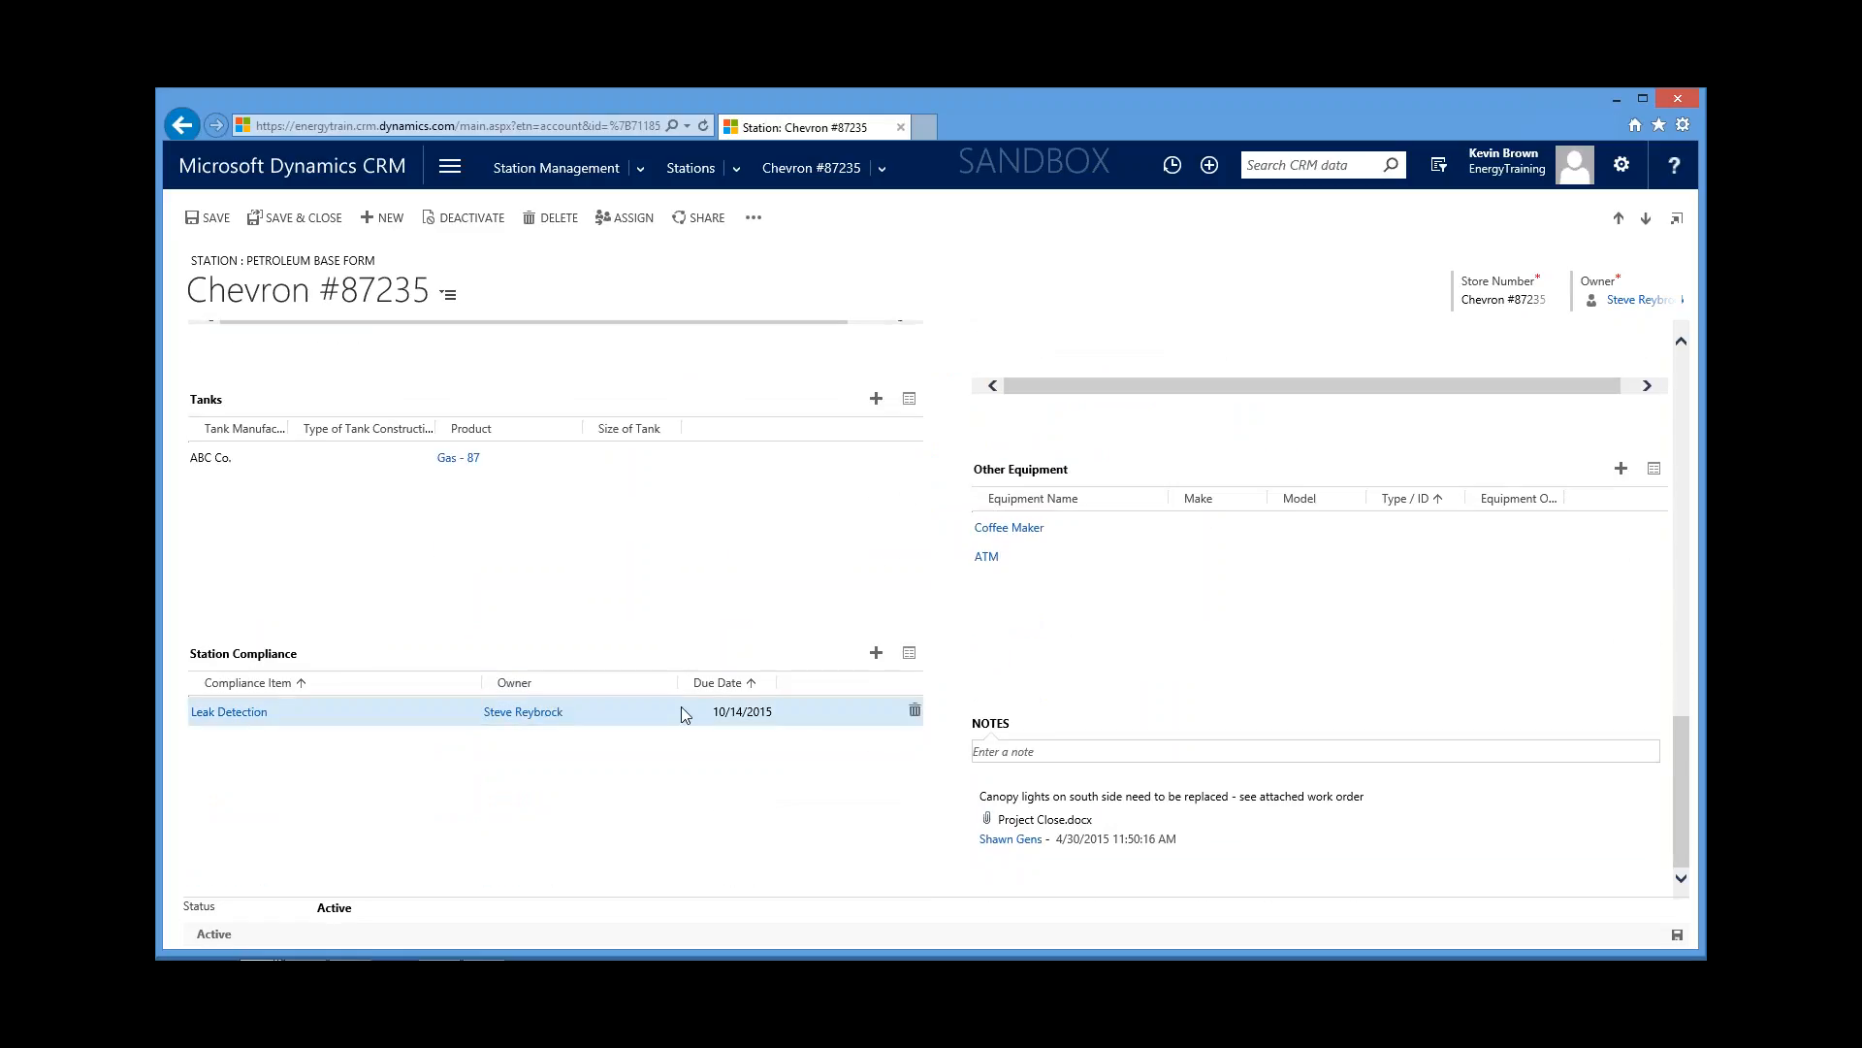
{"action": "scroll", "coordinate": [847, 685], "scroll_direction": "up", "scroll_amount": 5}
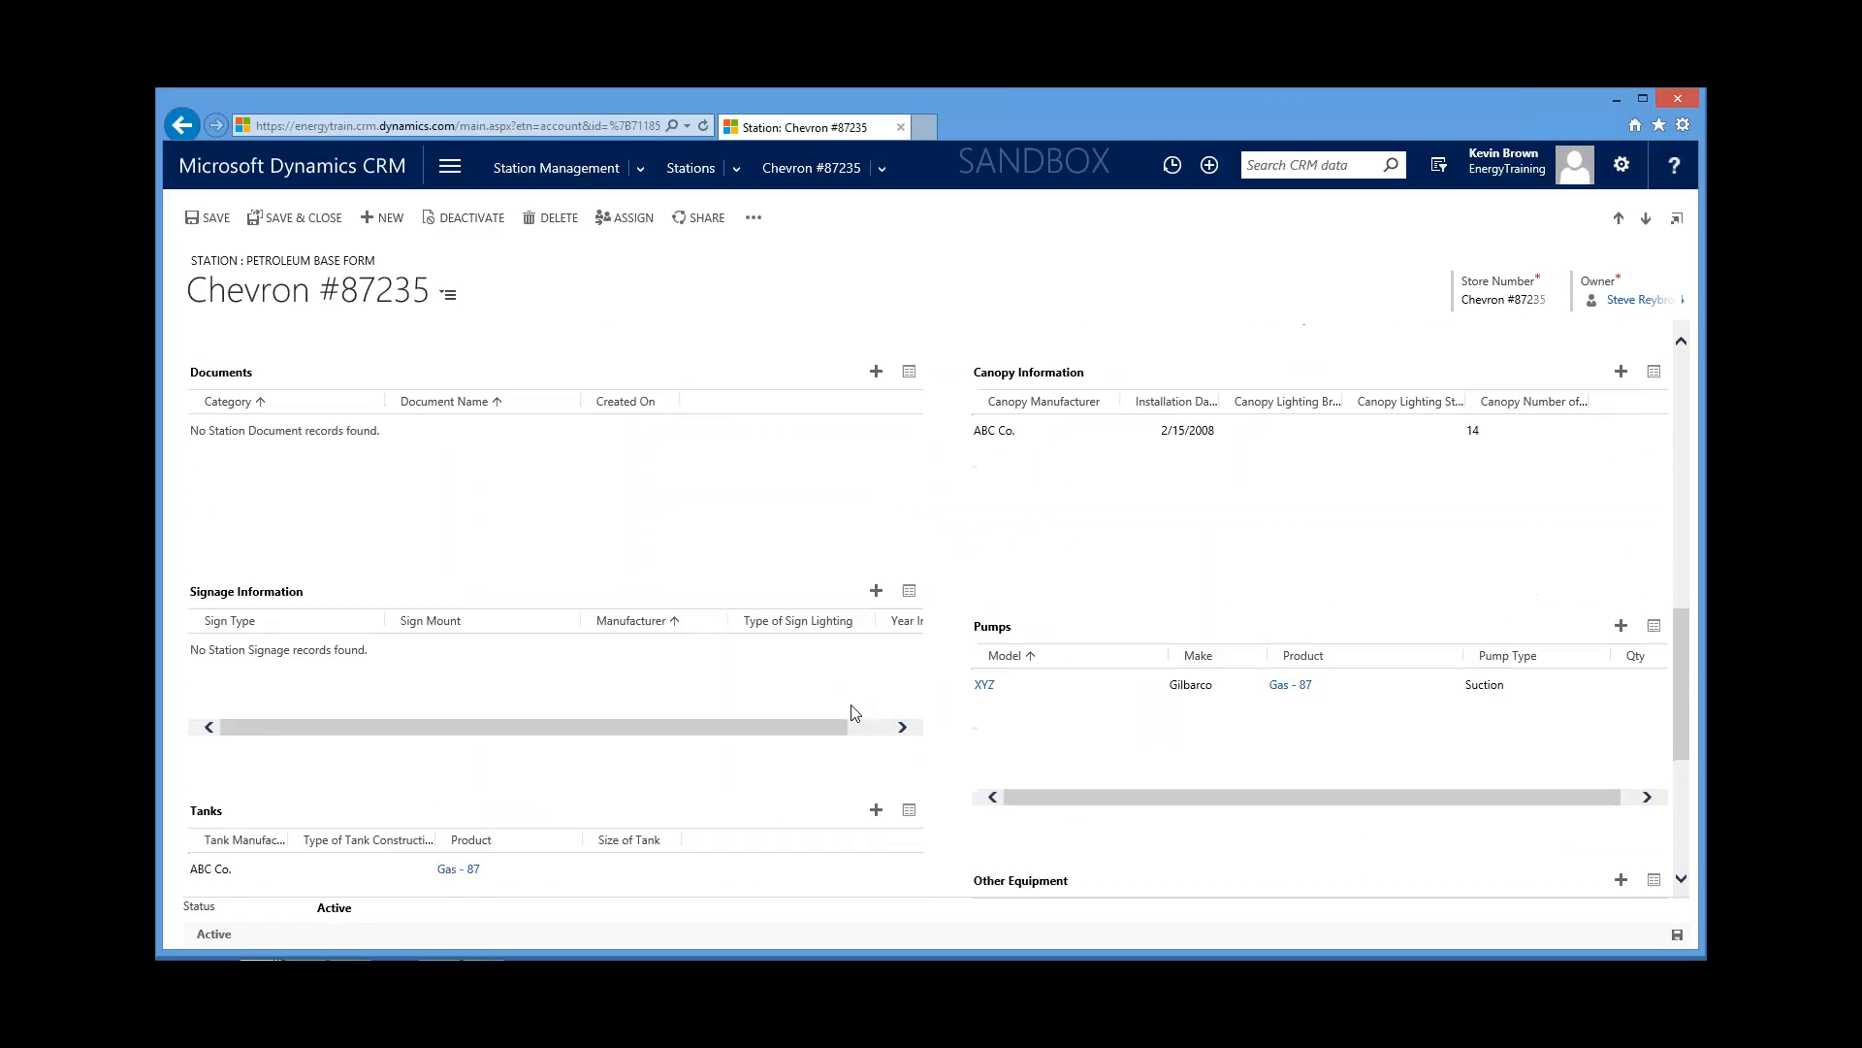
{"action": "scroll", "coordinate": [854, 713], "scroll_direction": "up", "scroll_amount": 10}
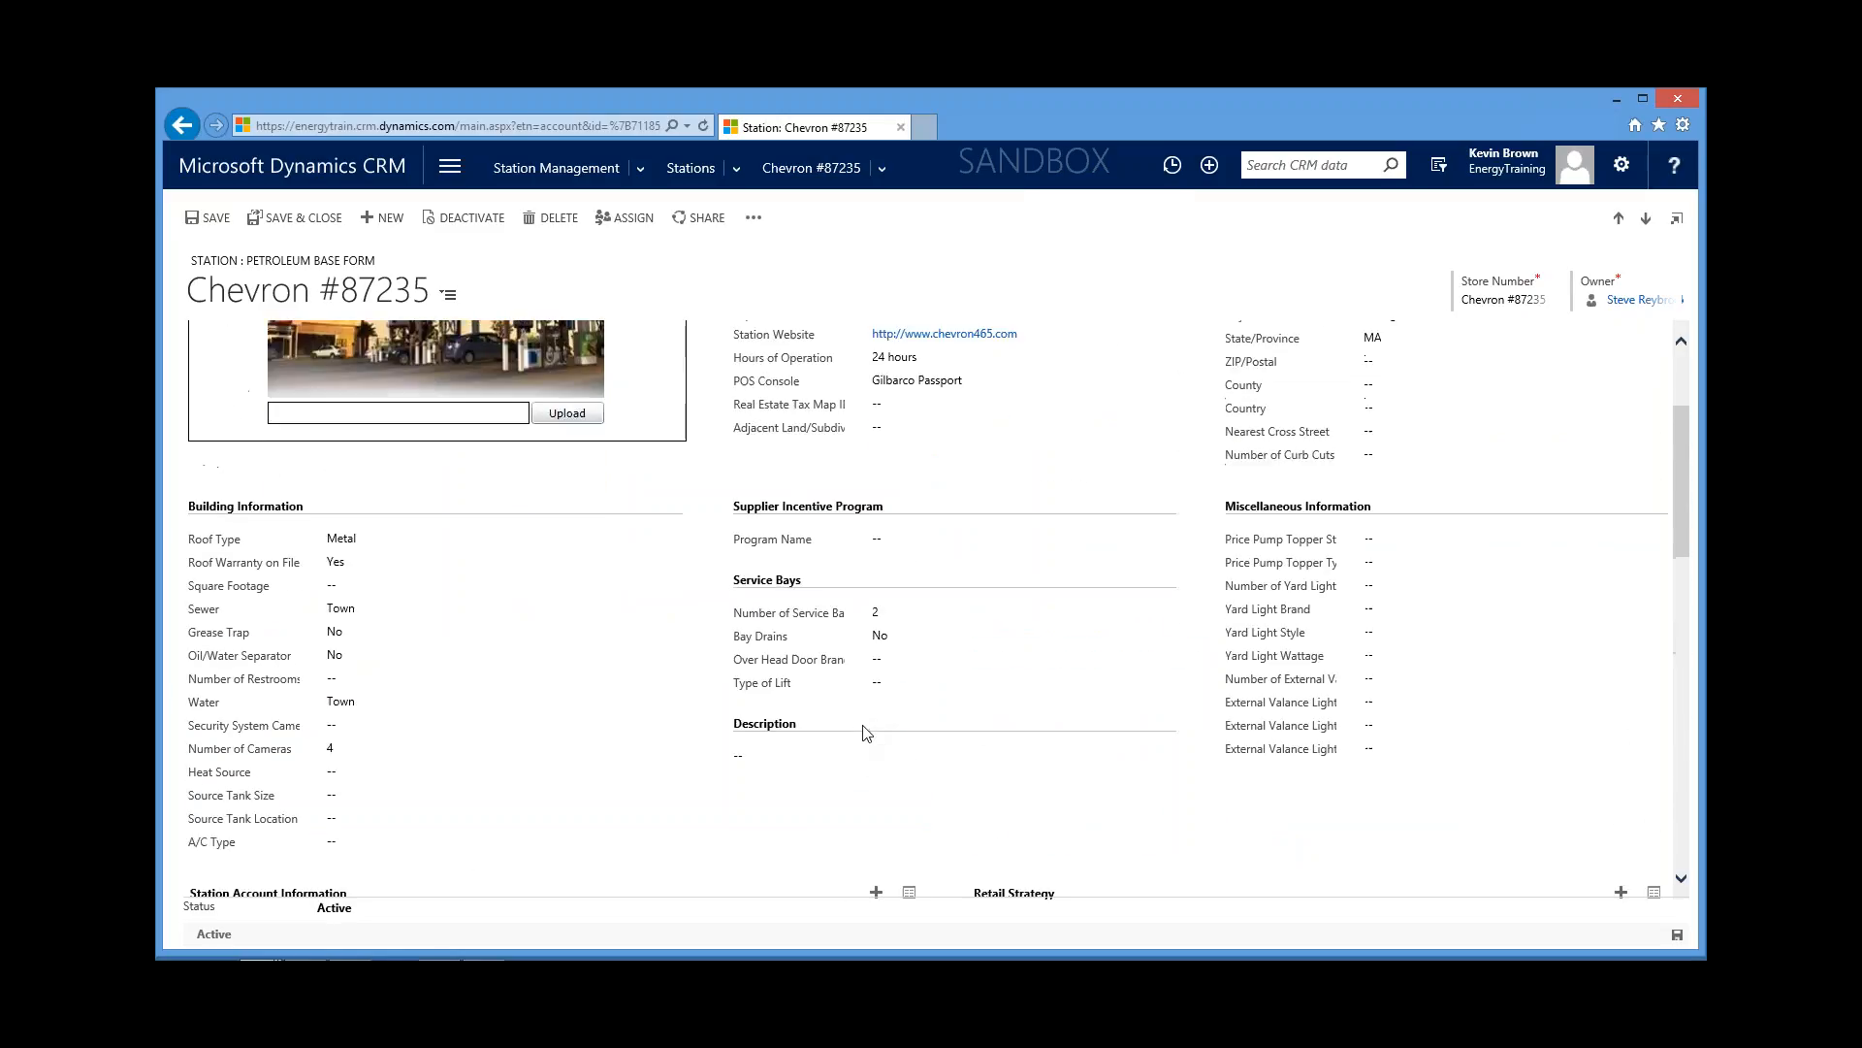
{"action": "scroll", "coordinate": [867, 733], "scroll_direction": "up", "scroll_amount": 3}
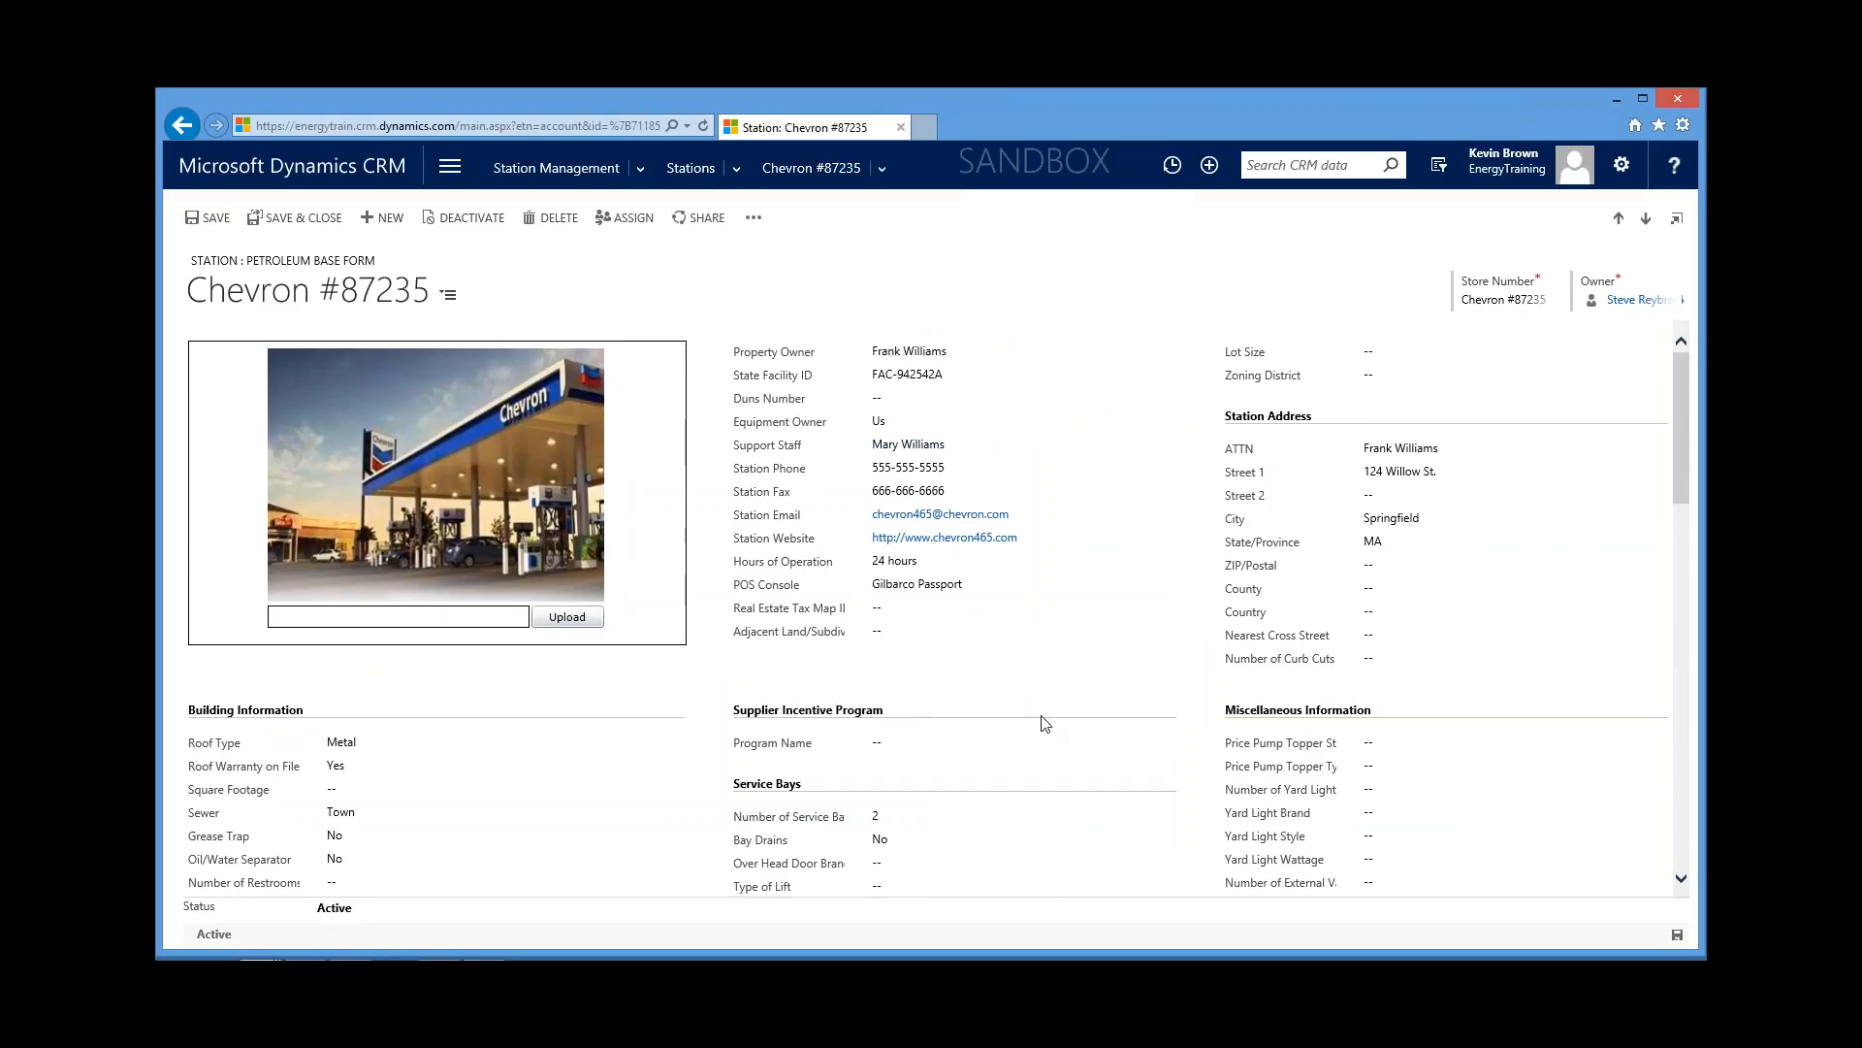